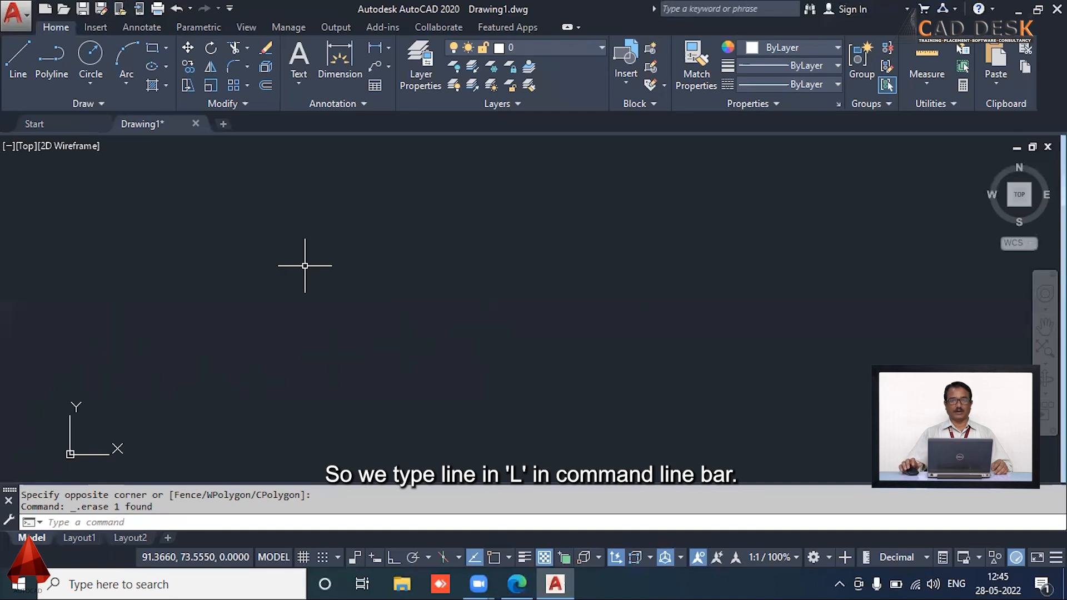
# - Draw a line from the origin 0,0 to absolute coordinate 120,0 as the rectangle's bottom edge
pyautogui.write('l')
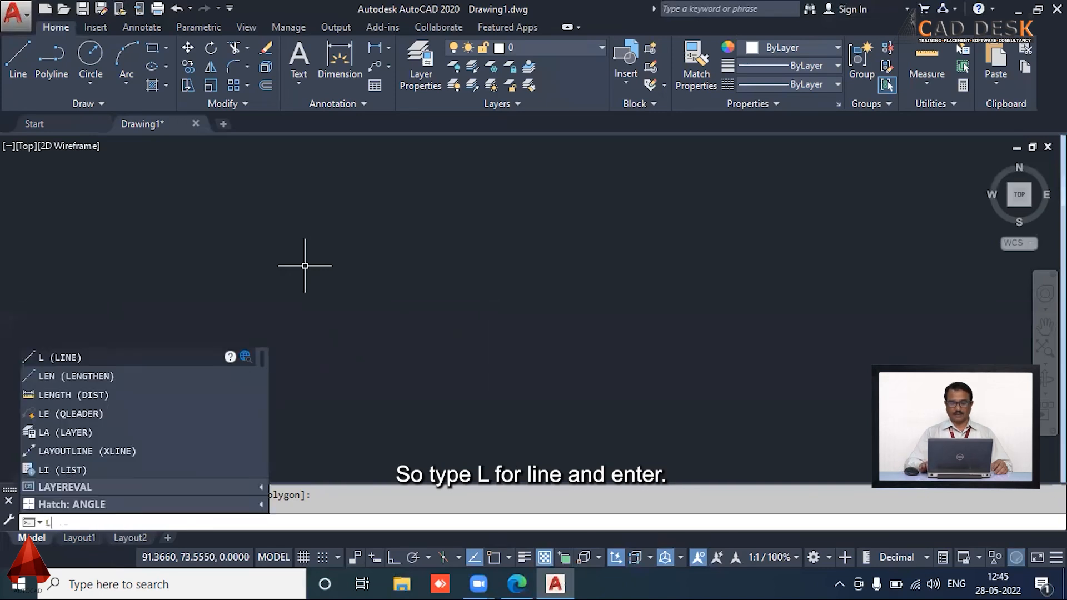
pyautogui.press('Return')
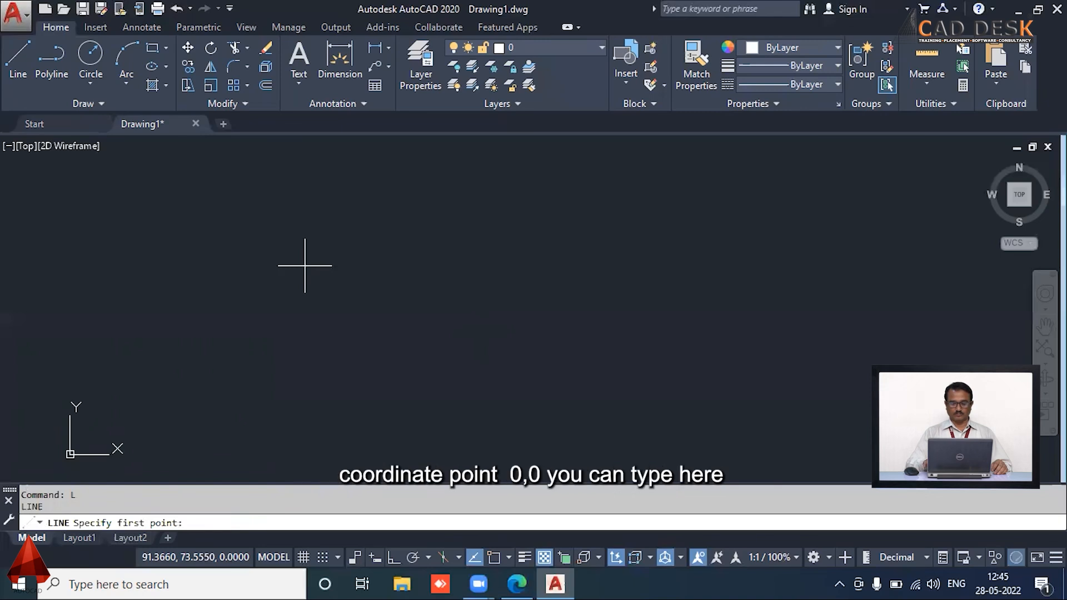
pyautogui.write('0')
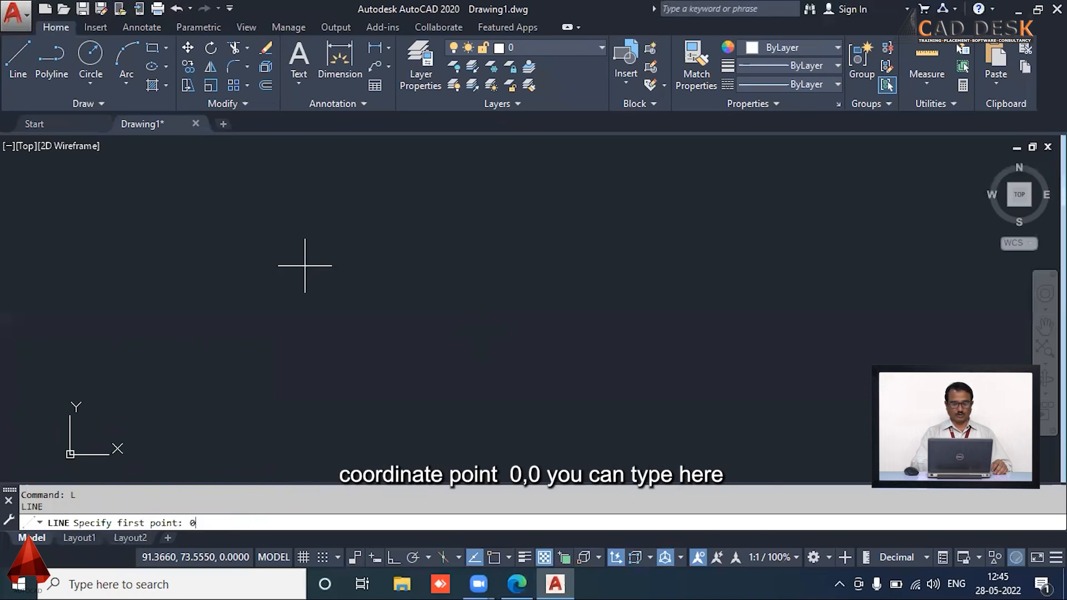
pyautogui.write(',0')
pyautogui.press('Return')
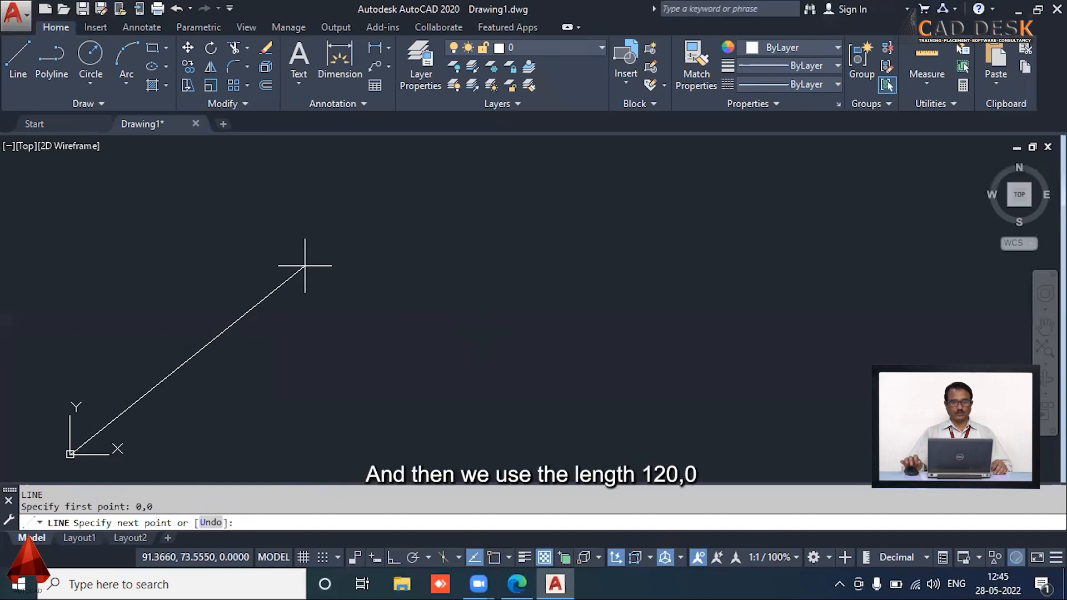
pyautogui.write('120')
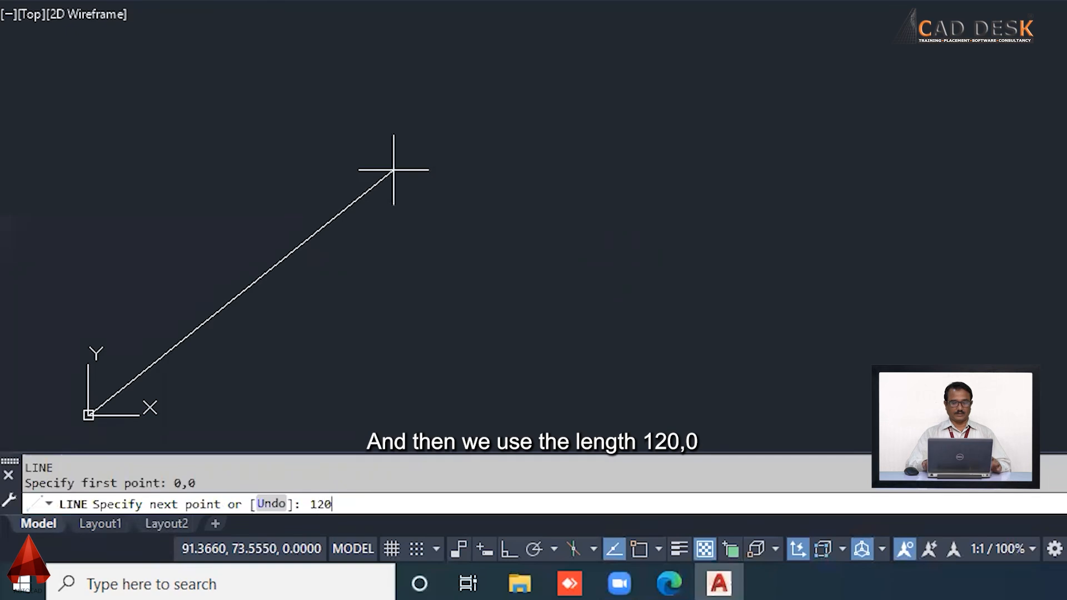
pyautogui.write(',0')
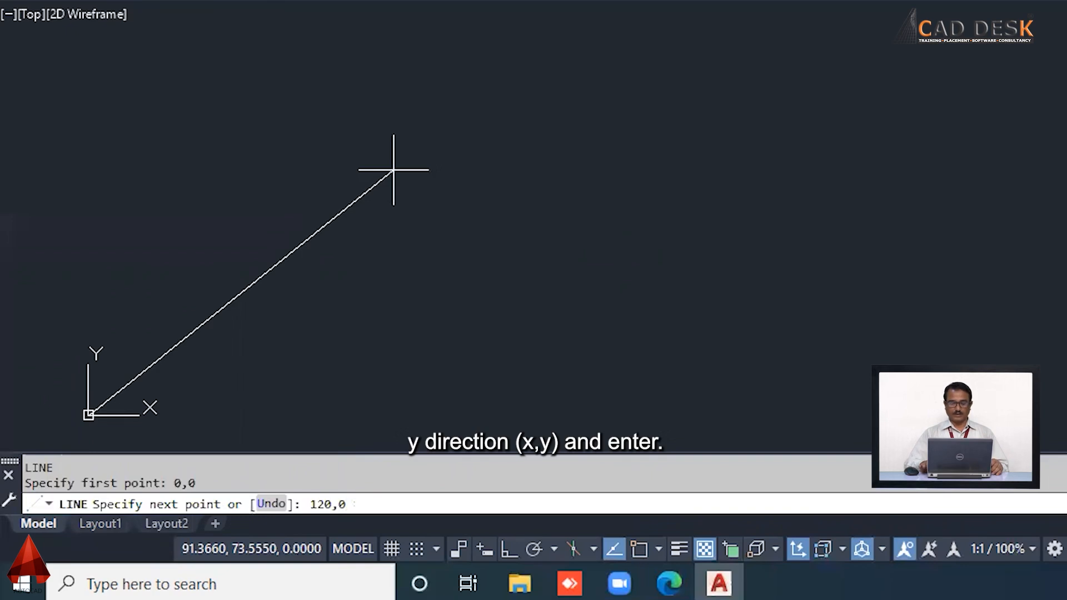
pyautogui.press('Return')
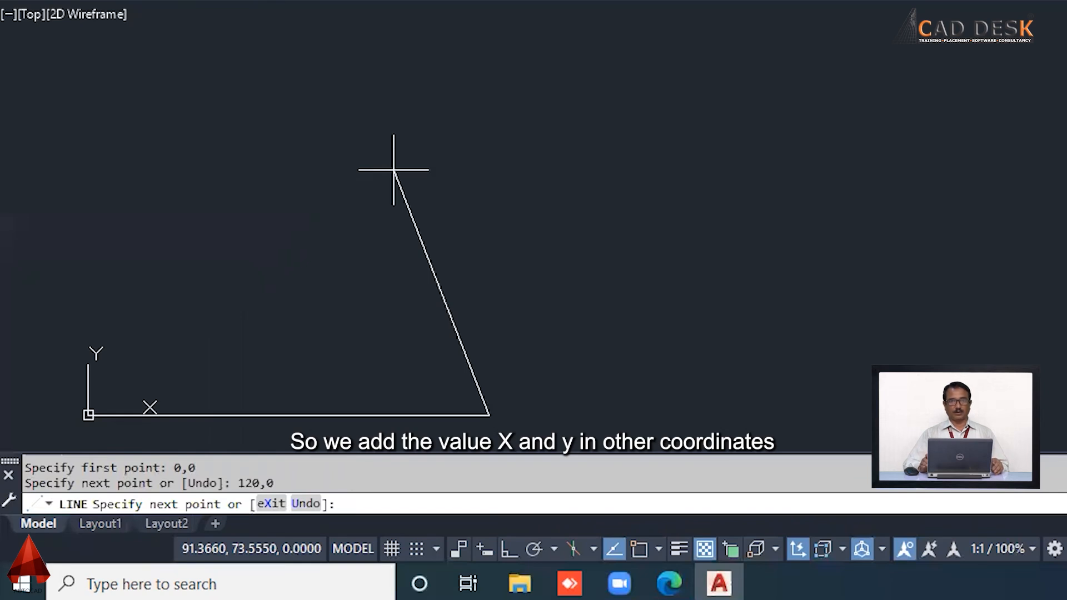
# - Continue the line to absolute coordinate 120,75 to form the rectangle's vertical side
pyautogui.write('120')
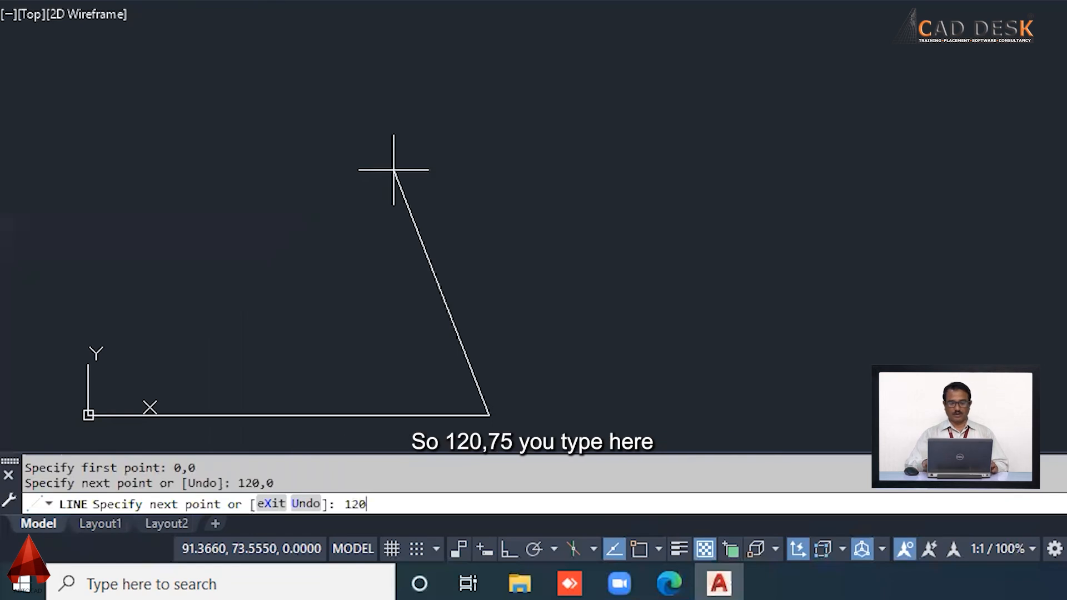
pyautogui.write(',')
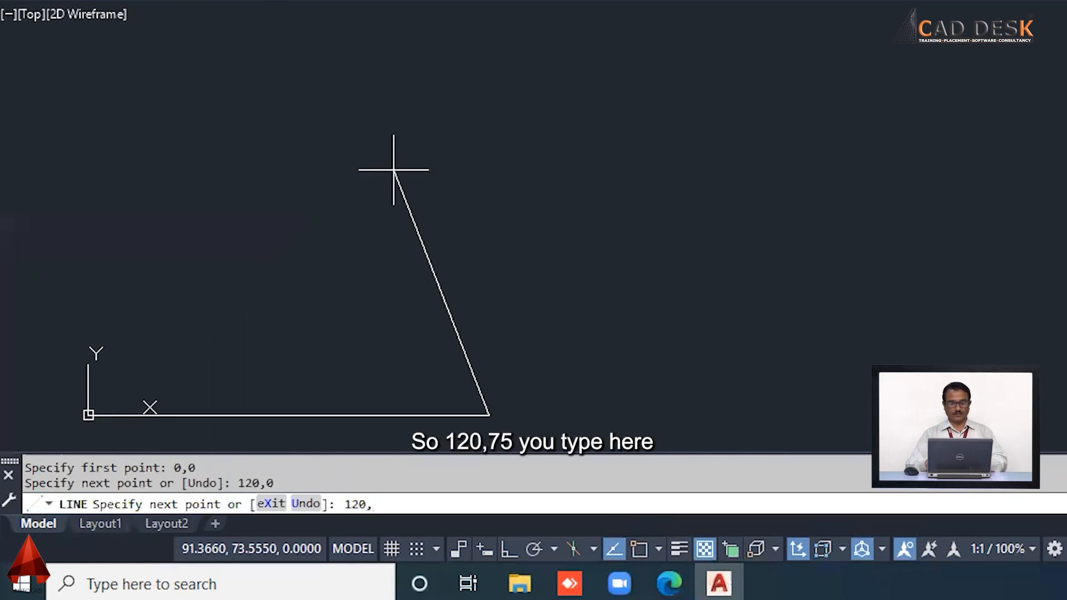
pyautogui.write('75')
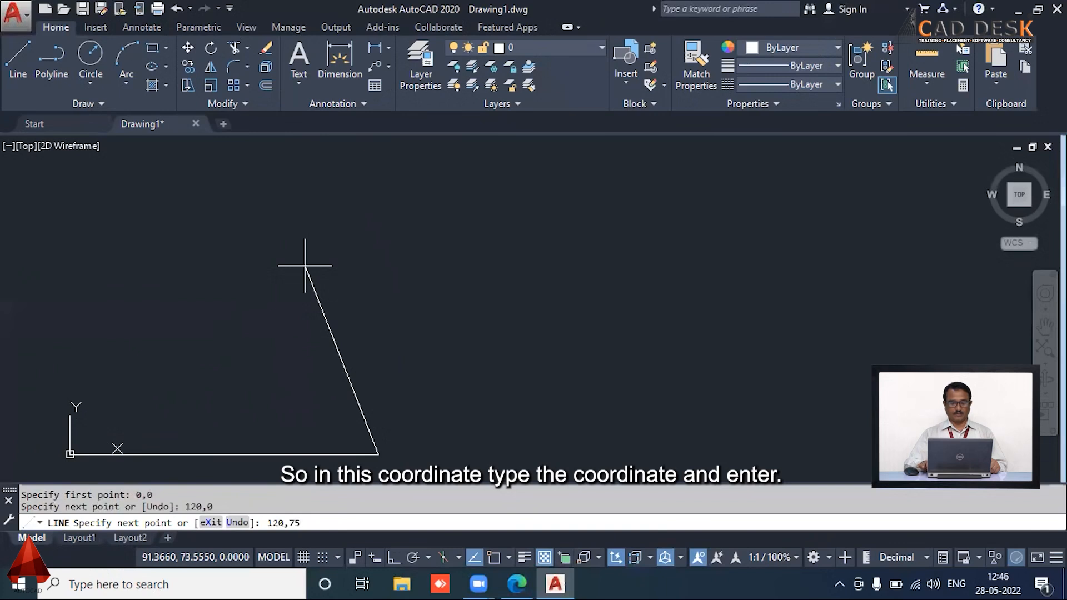
pyautogui.press('Return')
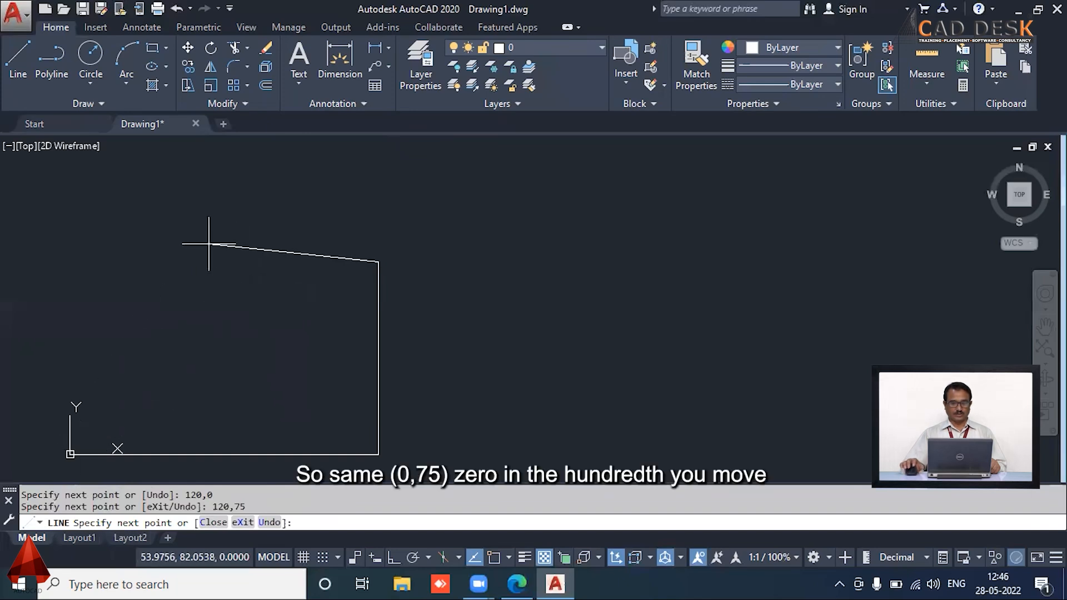
# - Add the top edge to absolute coordinate 0,75 and close the outline back to its starting point
pyautogui.write('0,')
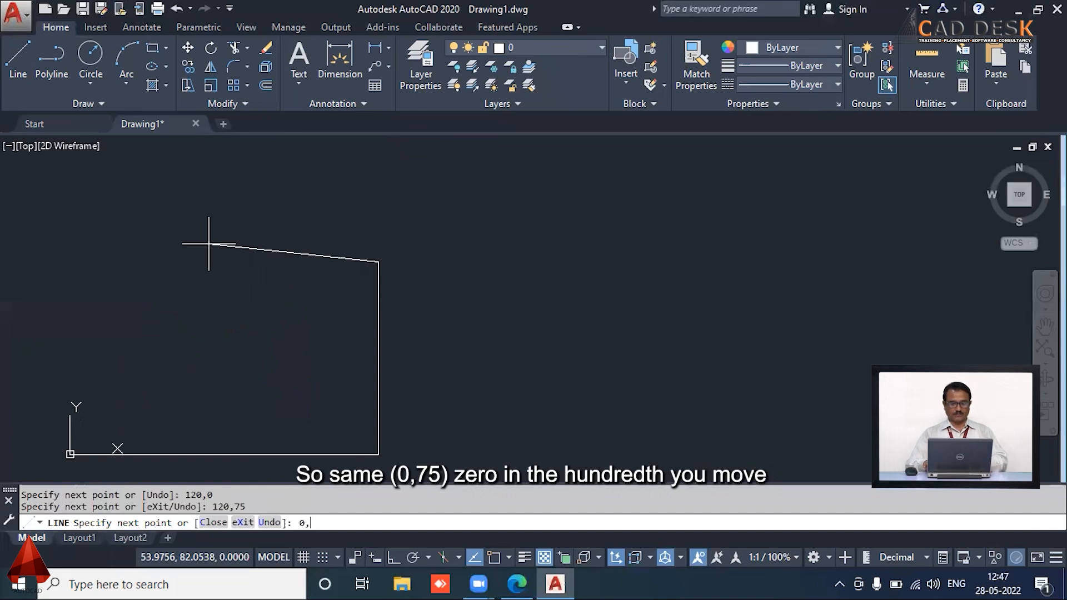
pyautogui.write('70')
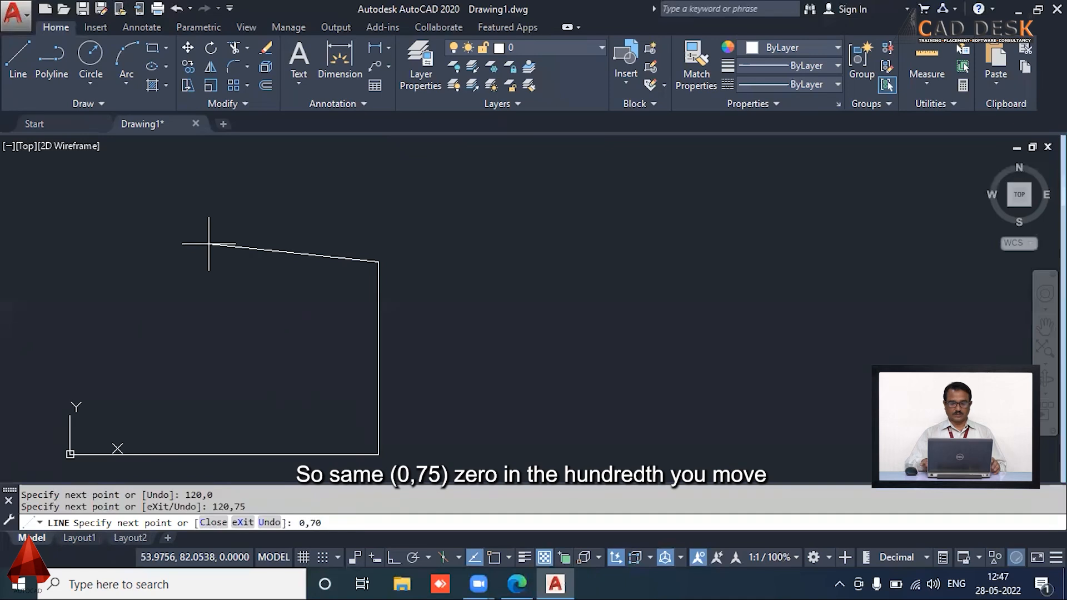
pyautogui.press('BackSpace')
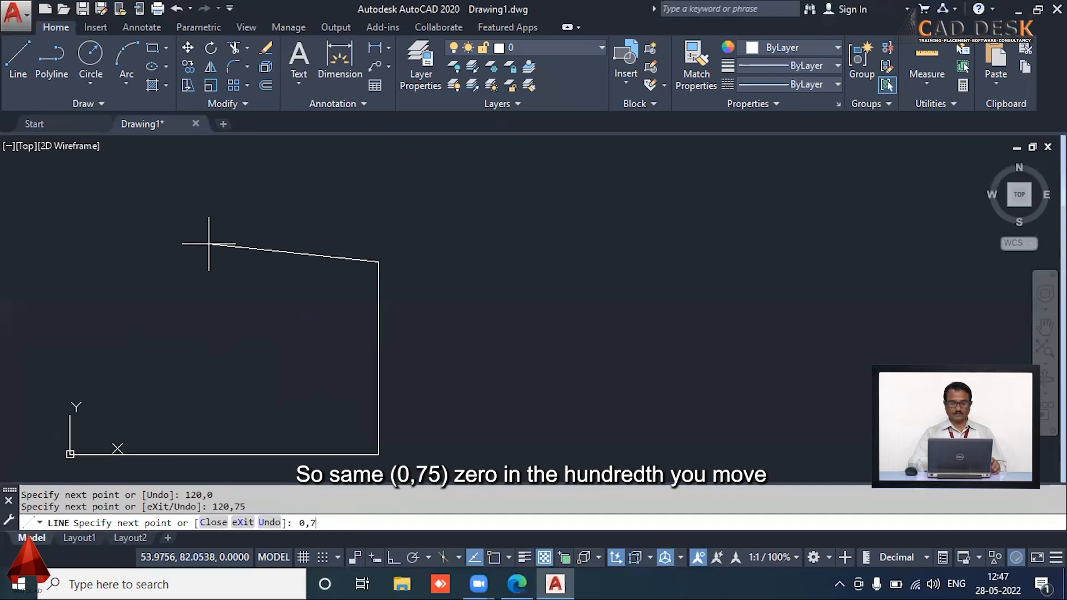
pyautogui.write('5')
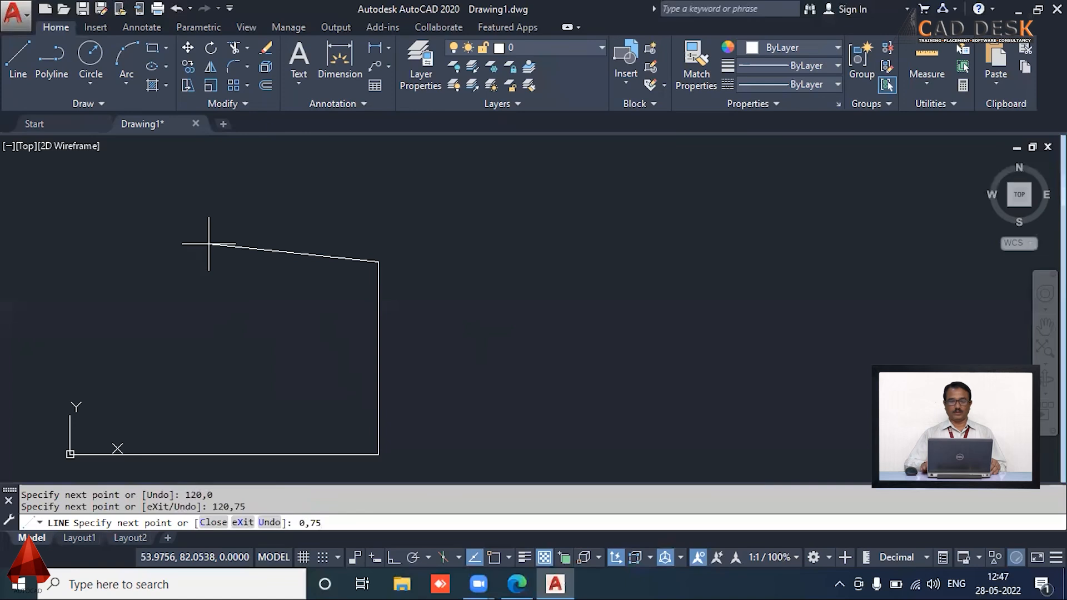
pyautogui.press('Return')
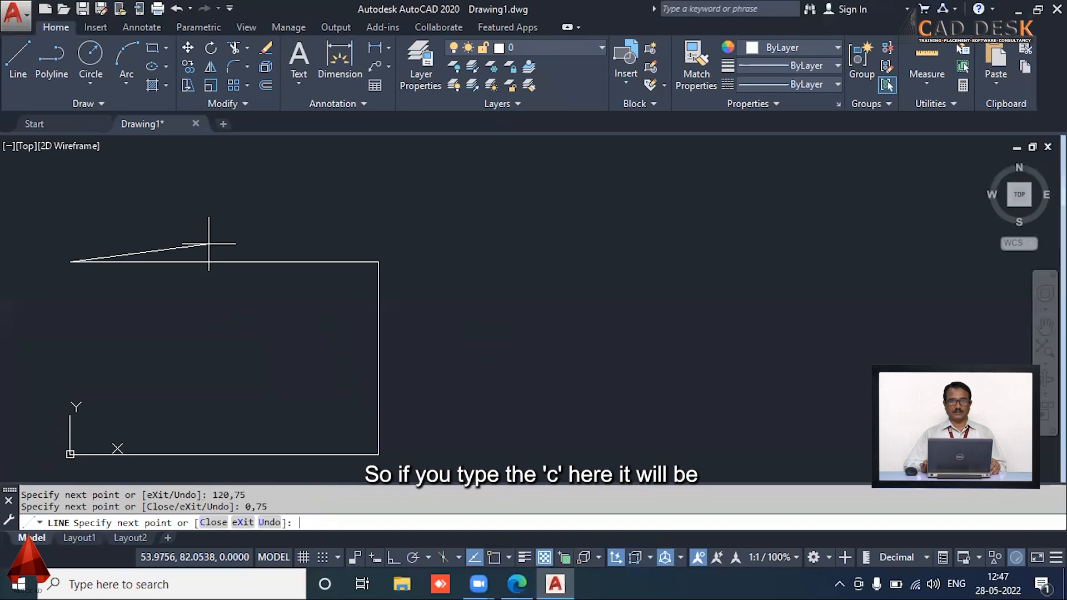
pyautogui.write('c')
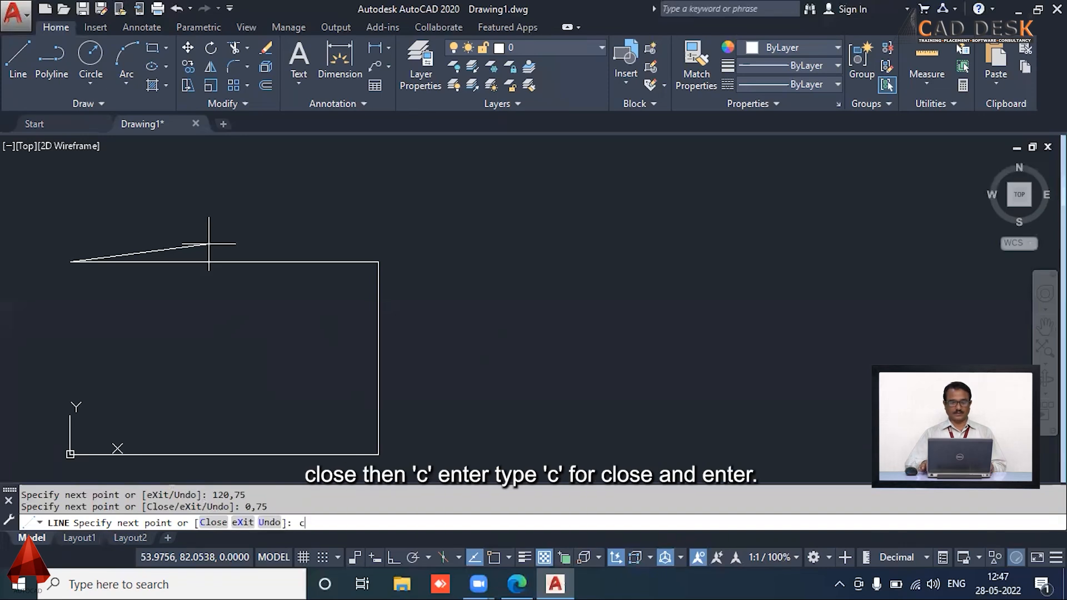
pyautogui.press('Return')
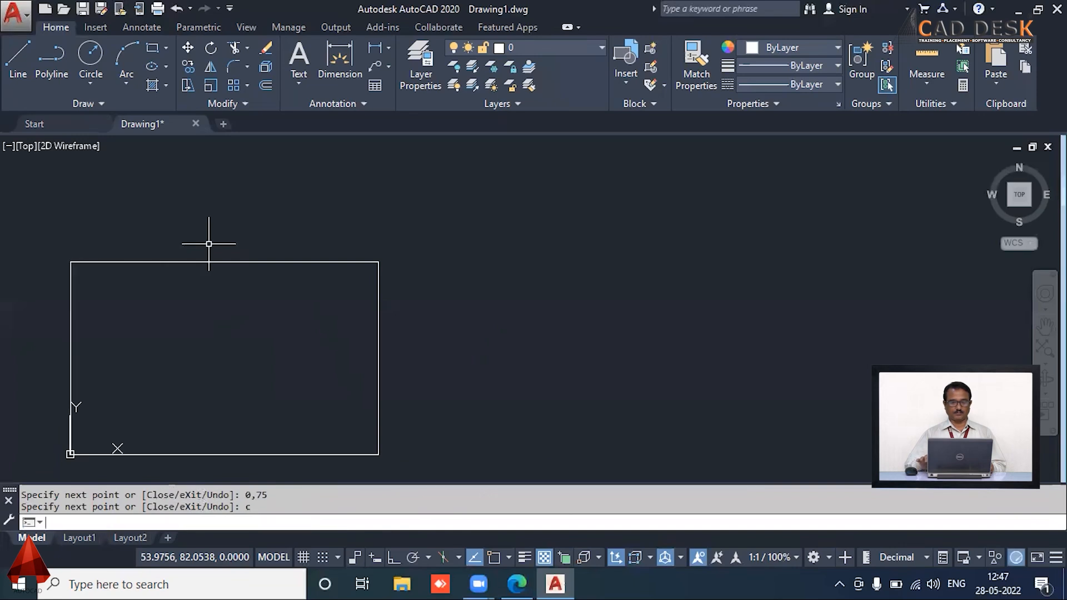
# - Examine the finished rectangle, its position at the origin and the free space beside it
pyautogui.scroll(-3, 311, 278)
pyautogui.scroll(4, 320, 293)
pyautogui.moveTo(316, 285); pyautogui.dragTo(417, 347, button='middle')
pyautogui.moveTo(376, 315); pyautogui.dragTo(370, 318, button='middle')
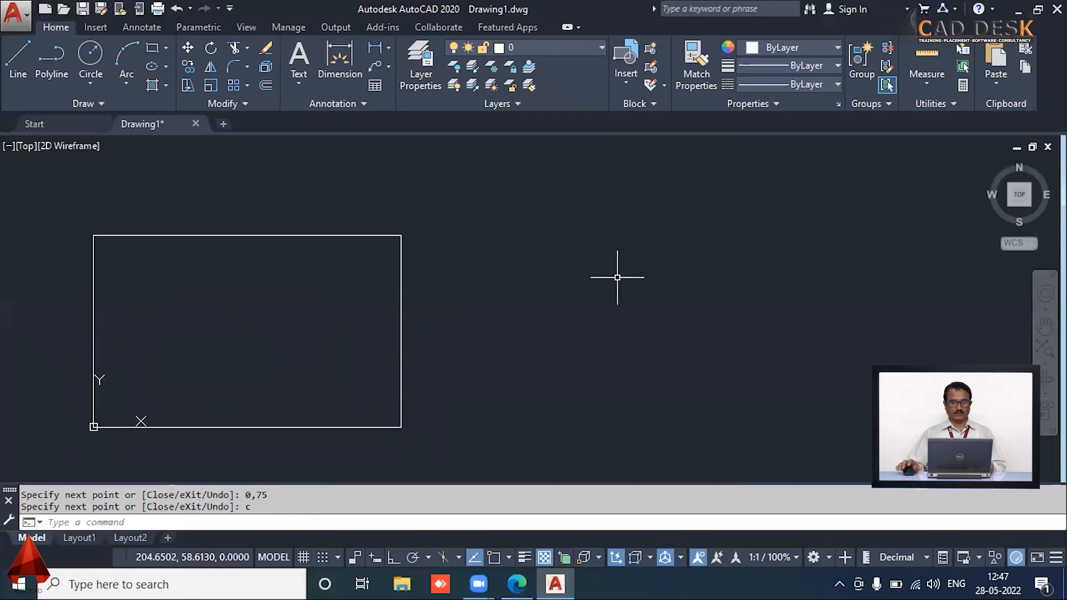
pyautogui.moveTo(541, 274); pyautogui.dragTo(496, 283, button='middle')
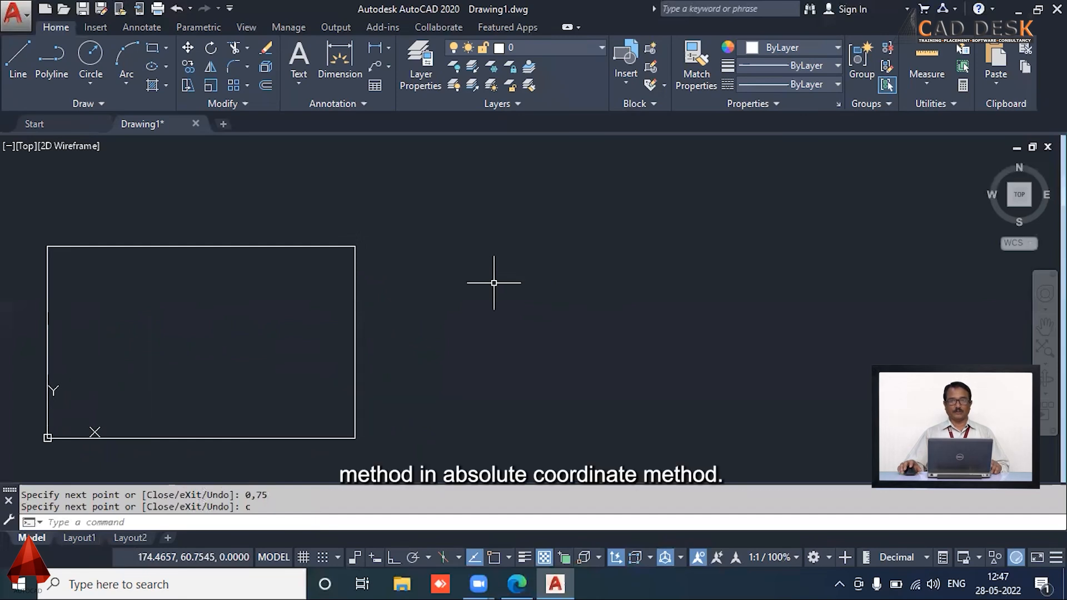
pyautogui.scroll(-2, 484, 286)
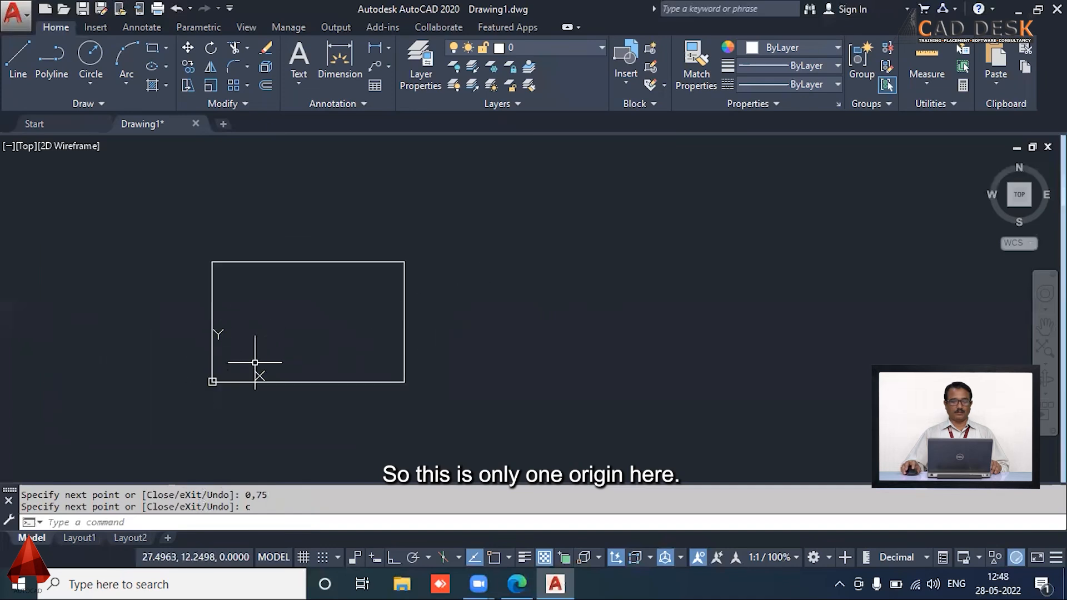
pyautogui.moveTo(486, 298); pyautogui.dragTo(387, 334, button='middle')
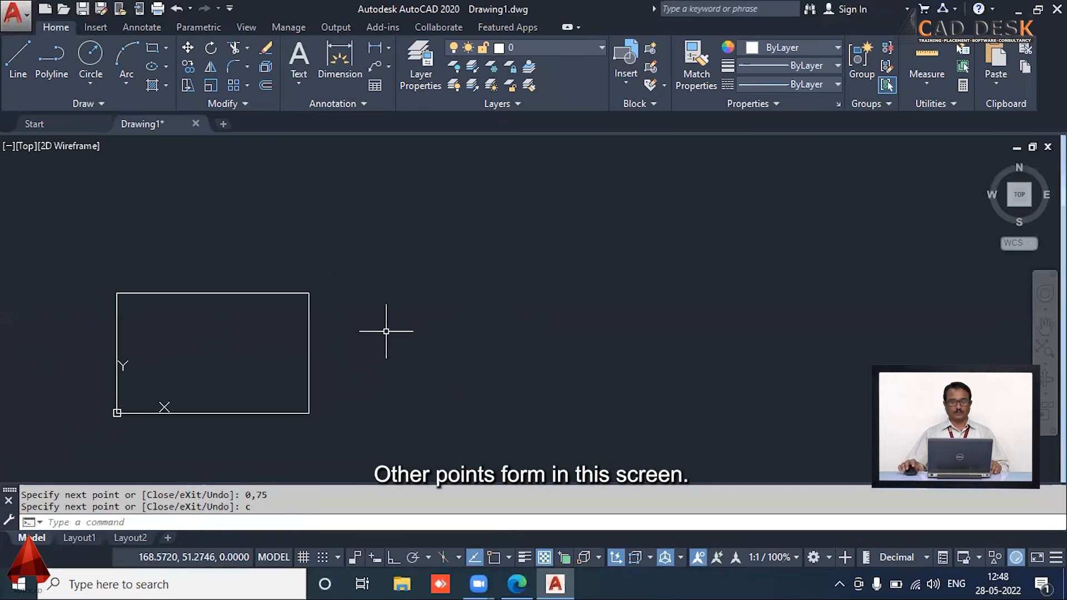
pyautogui.moveTo(420, 336); pyautogui.dragTo(363, 354, button='middle')
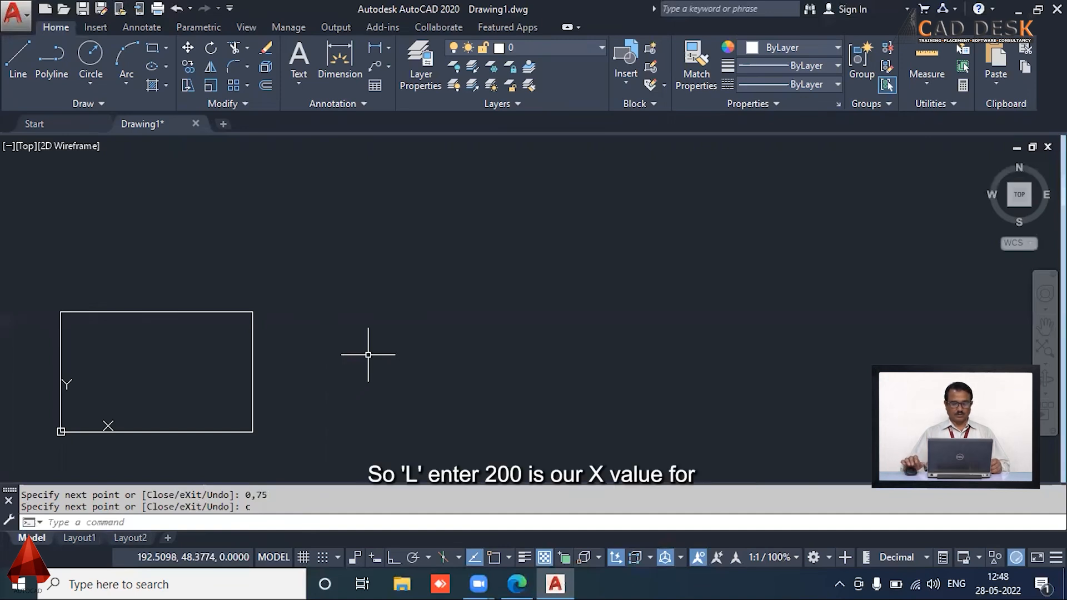
# - Draw a single line starting at absolute coordinate 200,0 with a direct distance of 220, and end the command
pyautogui.write('l')
pyautogui.press('Return')
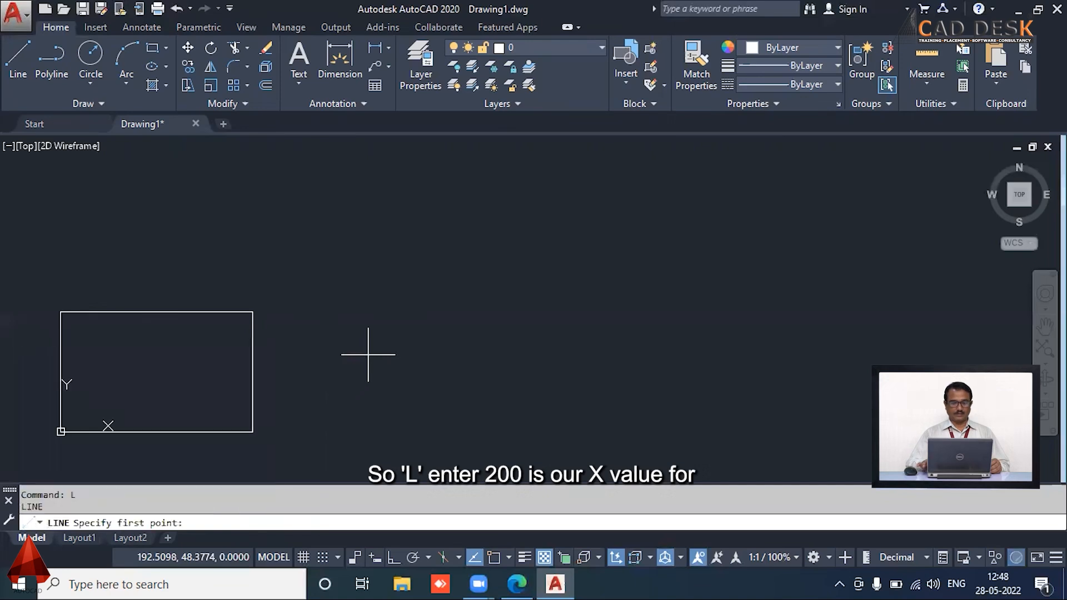
pyautogui.write('200')
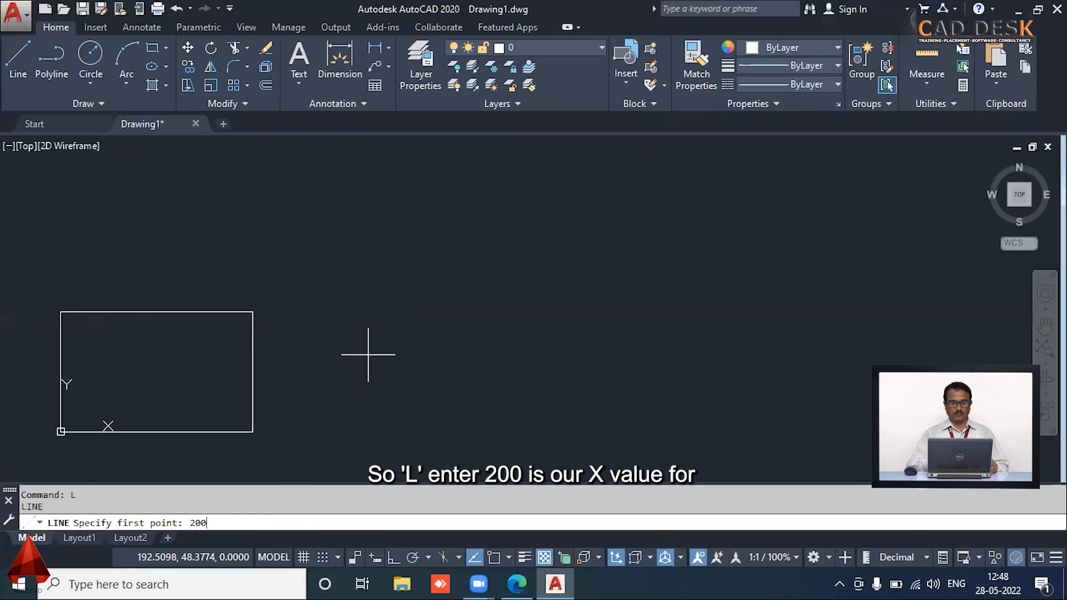
pyautogui.write(',0')
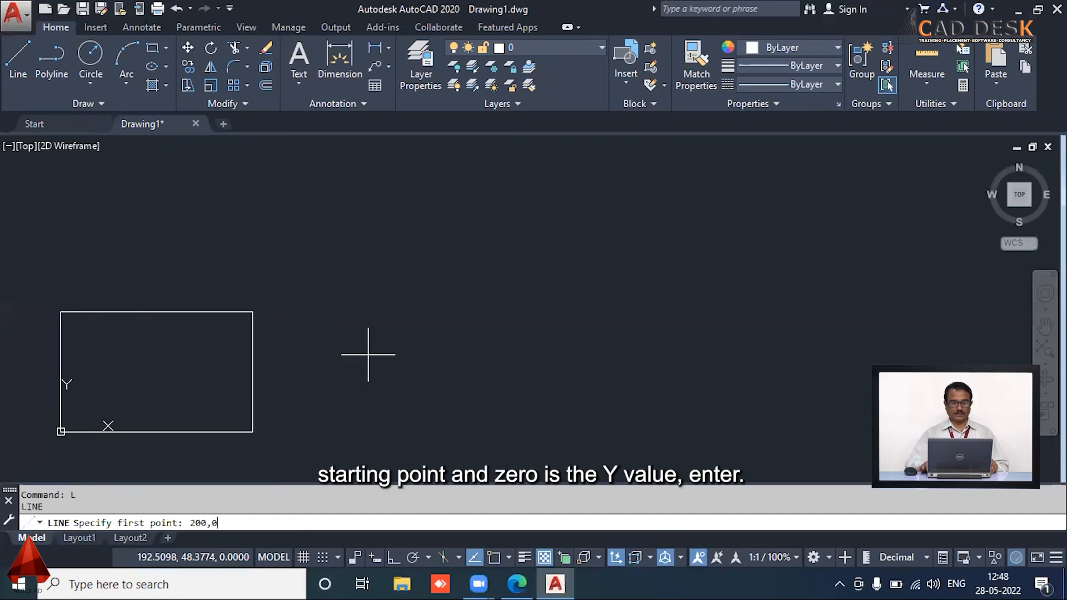
pyautogui.press('Return')
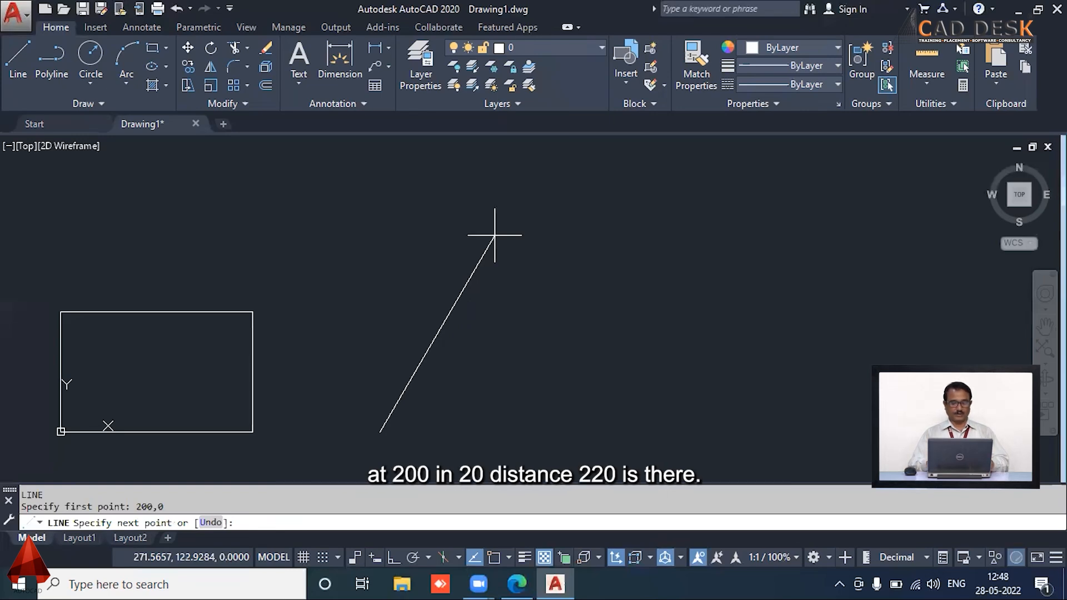
pyautogui.write('20')
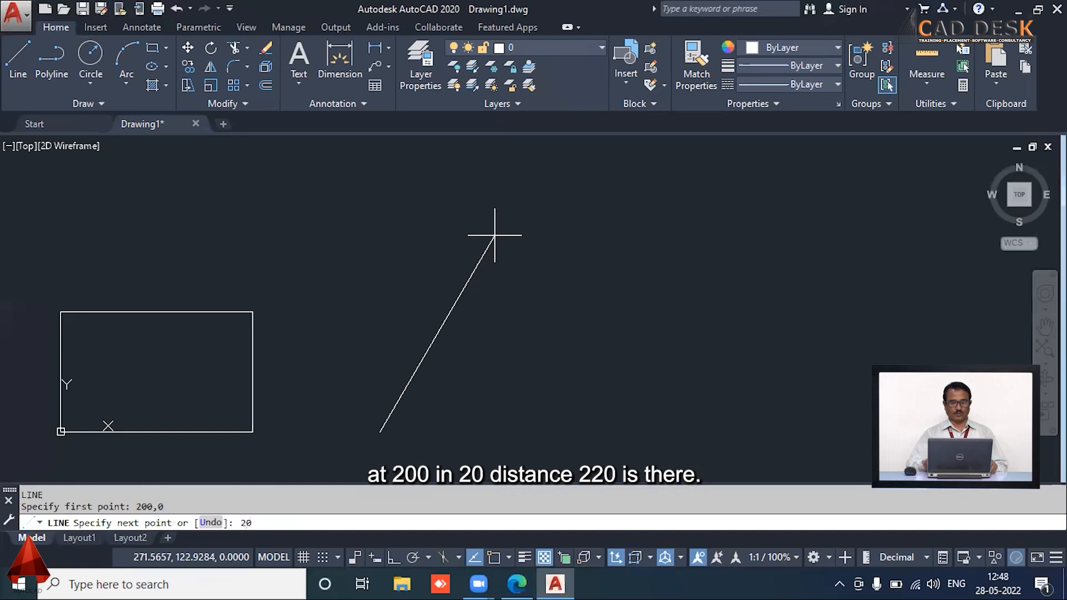
pyautogui.press('BackSpace')
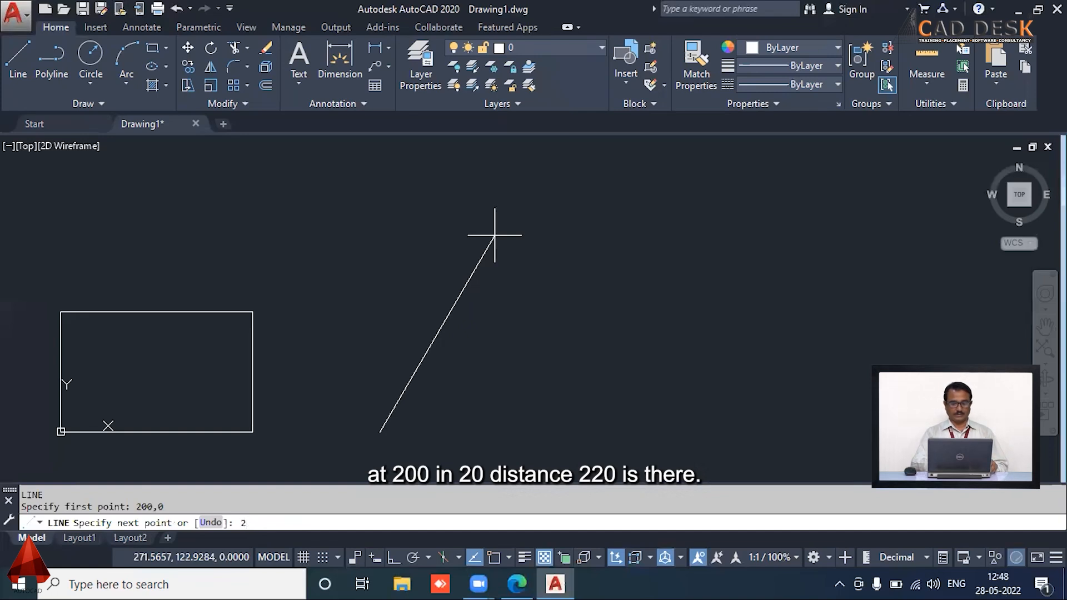
pyautogui.write('20')
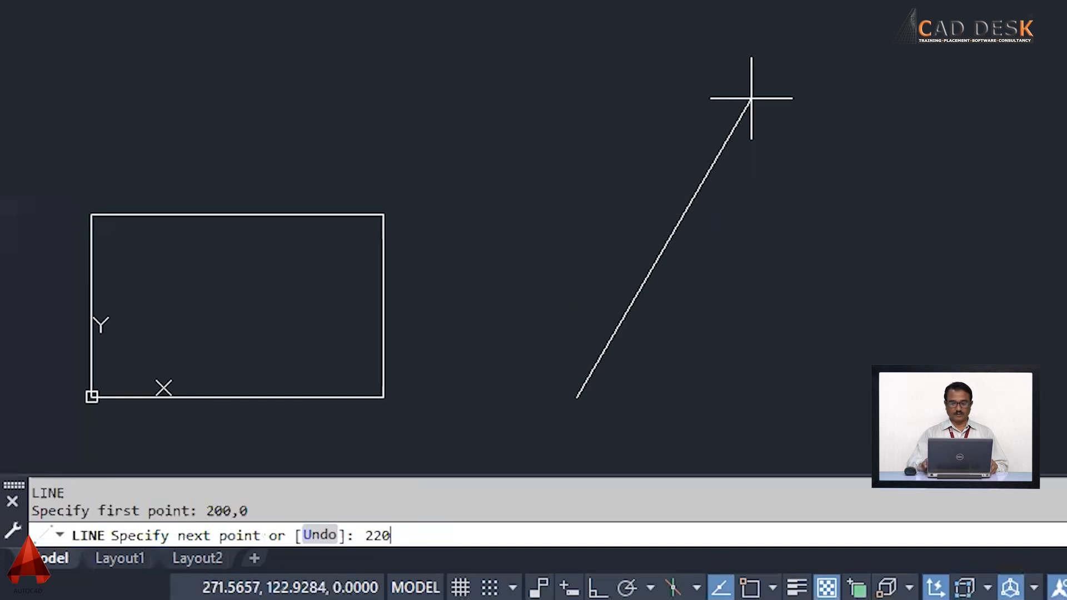
pyautogui.press('Return')
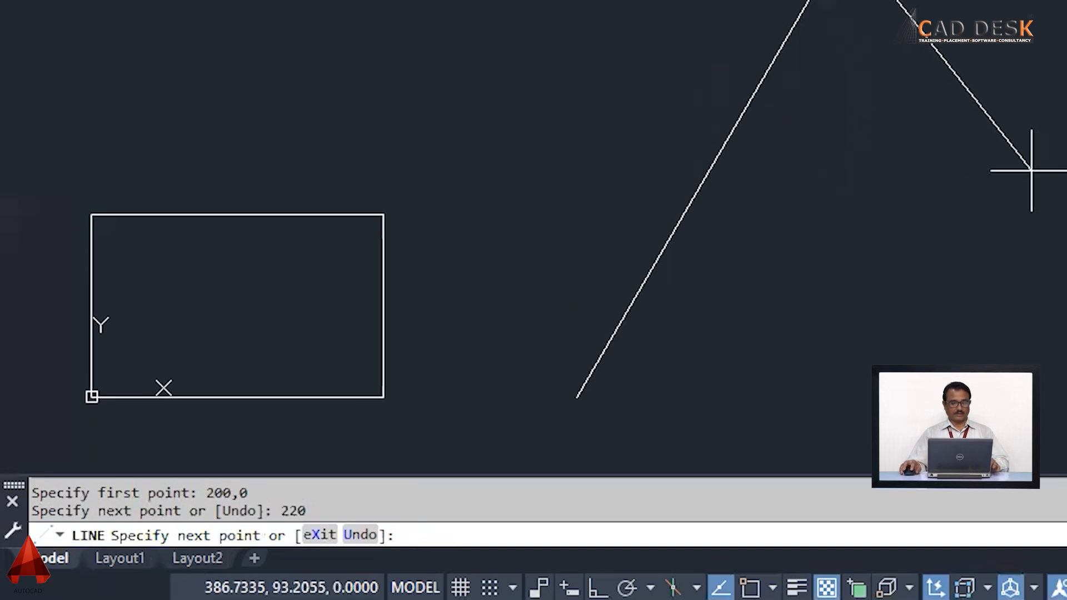
pyautogui.press('Escape')
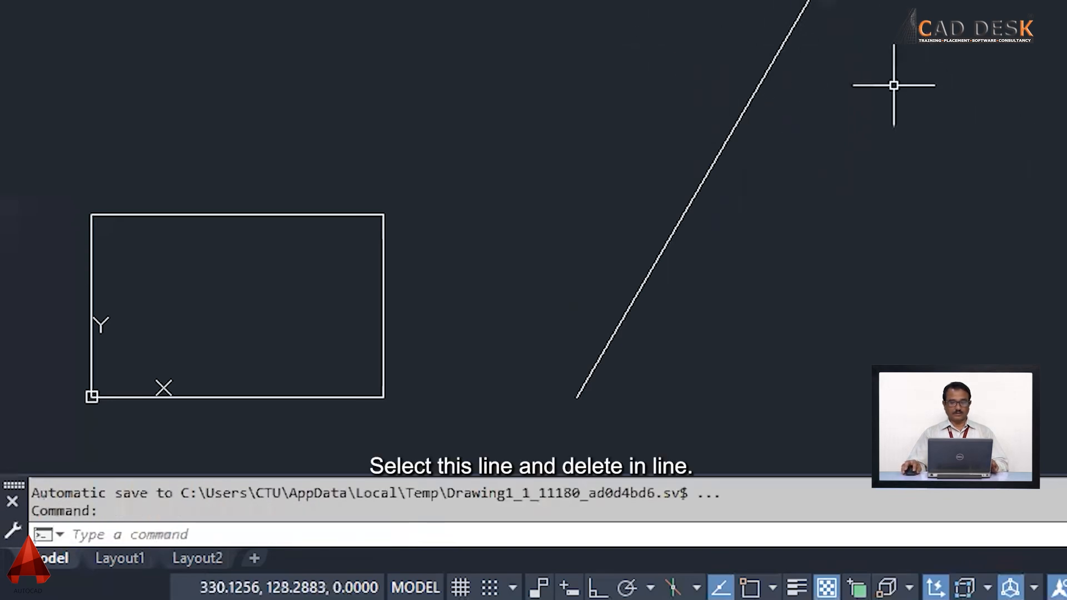
# - Delete the slanted line beside the rectangle
pyautogui.click(843, 104)
pyautogui.click(633, 184)
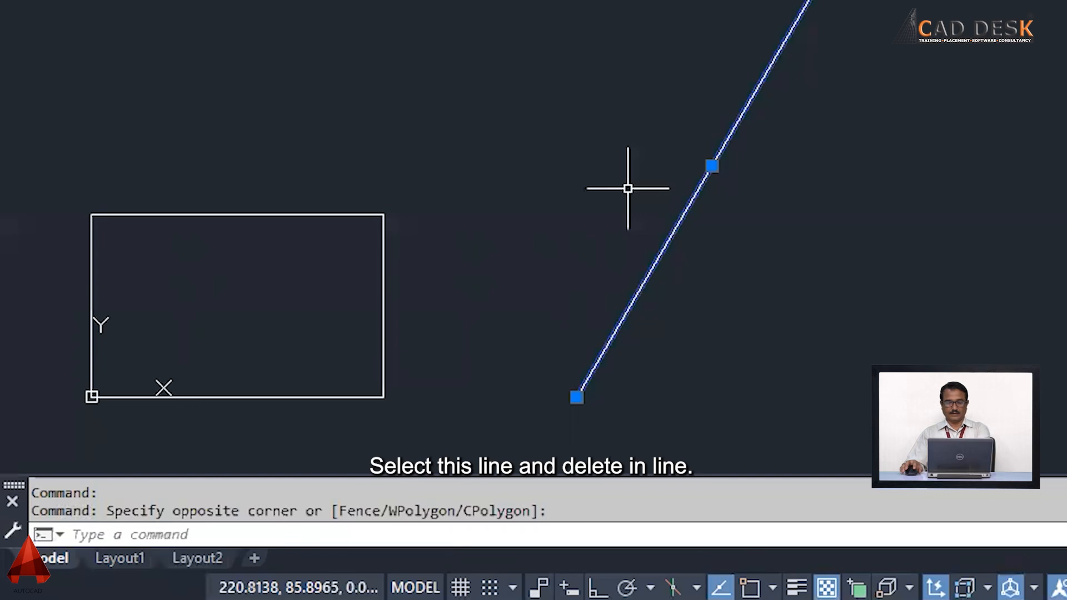
pyautogui.press('Delete')
# - Draw a line from absolute coordinate 200,0 to 220,0 as the bottom edge of a second rectangle
pyautogui.write('L')
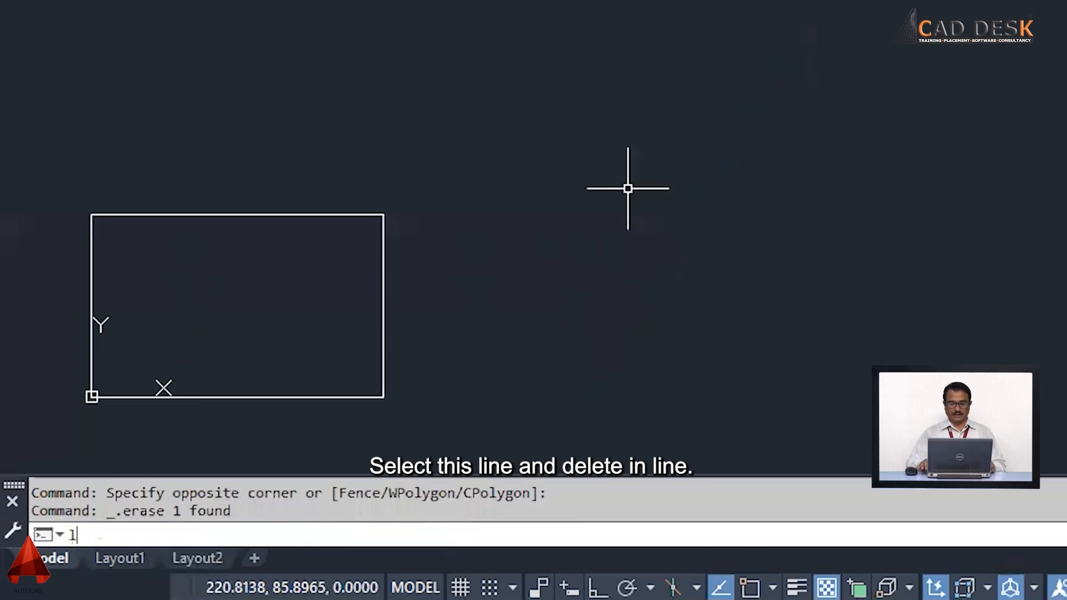
pyautogui.press('Return')
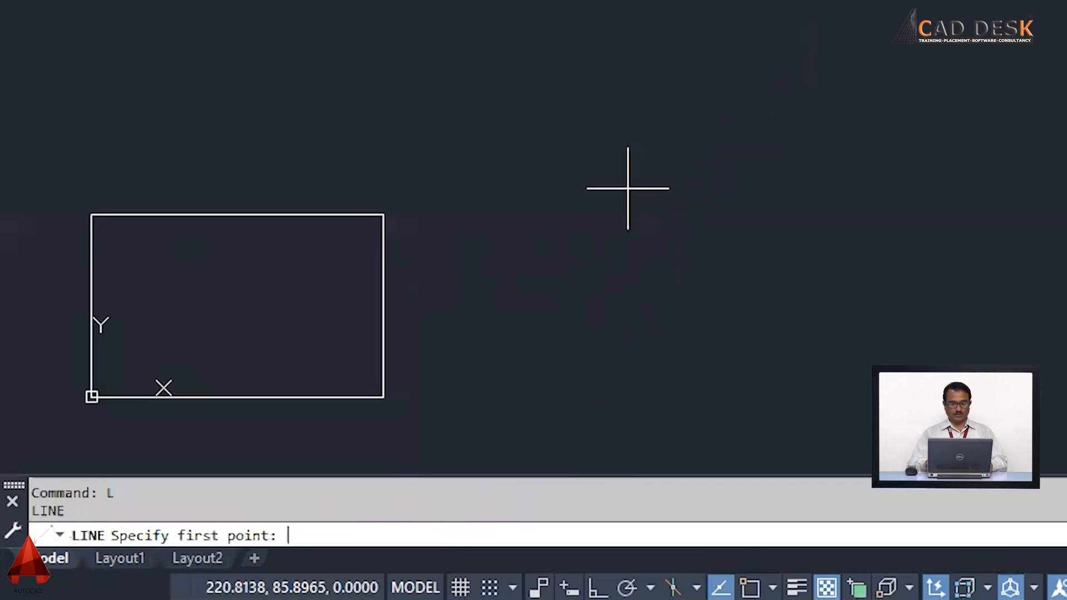
pyautogui.write('200')
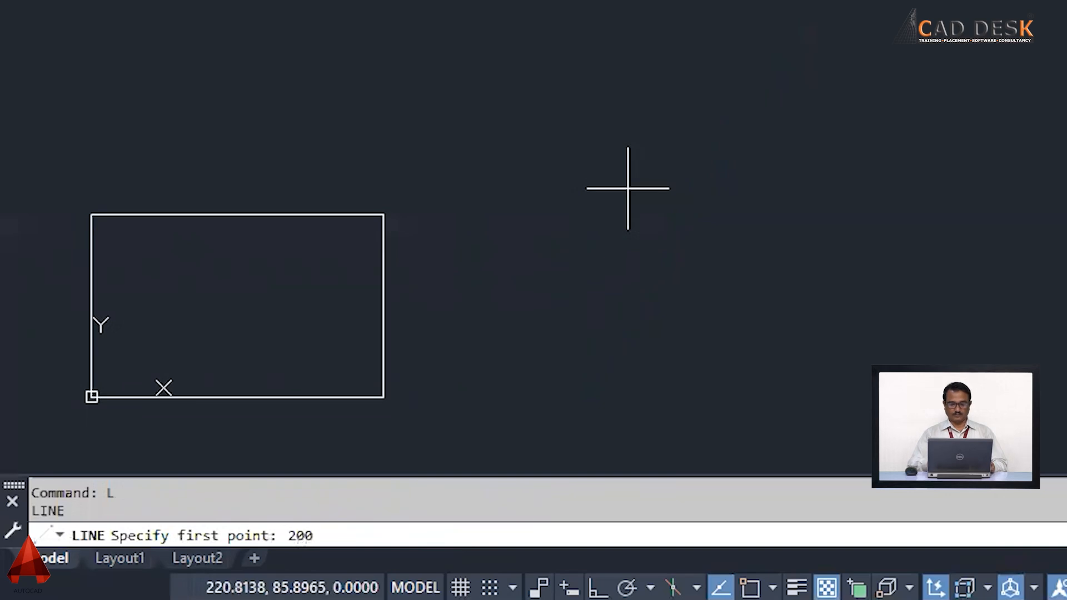
pyautogui.write(',0')
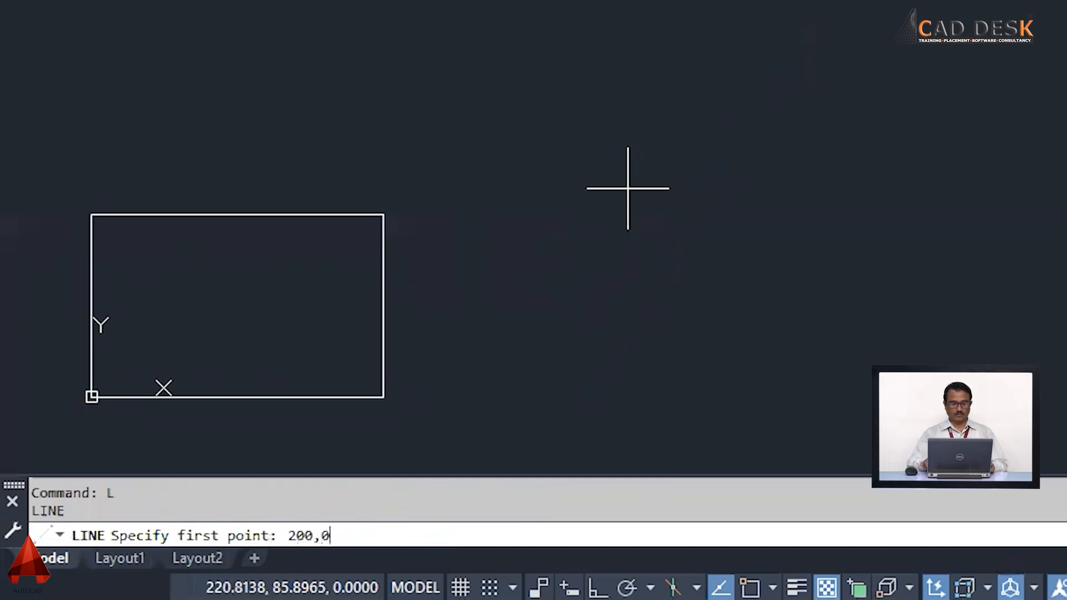
pyautogui.press('BackSpace')
pyautogui.press('BackSpace')
pyautogui.press('BackSpace')
pyautogui.press('BackSpace')
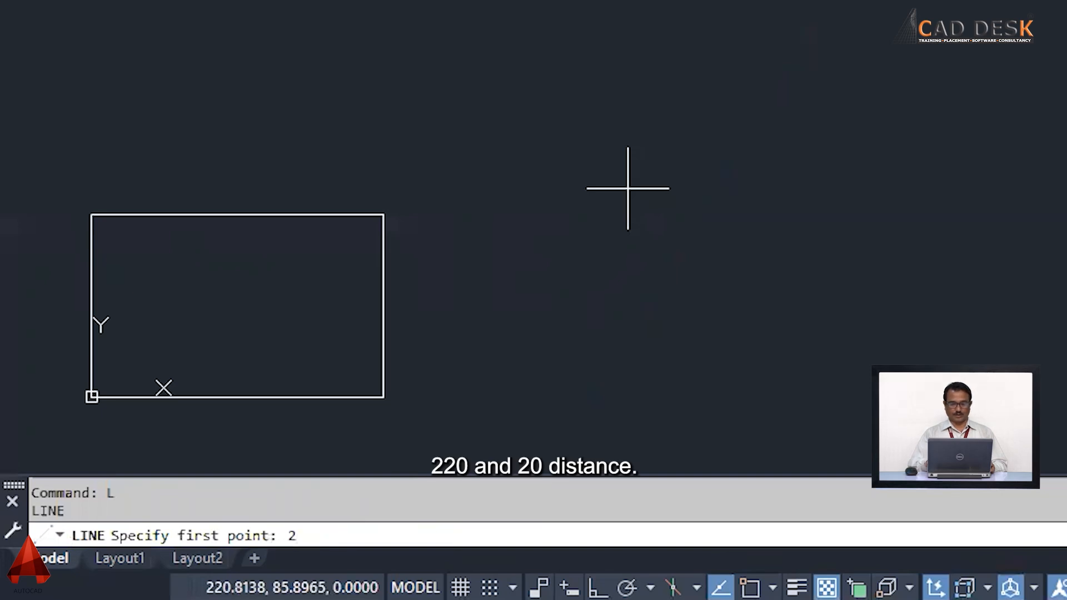
pyautogui.write('00,0')
pyautogui.press('Return')
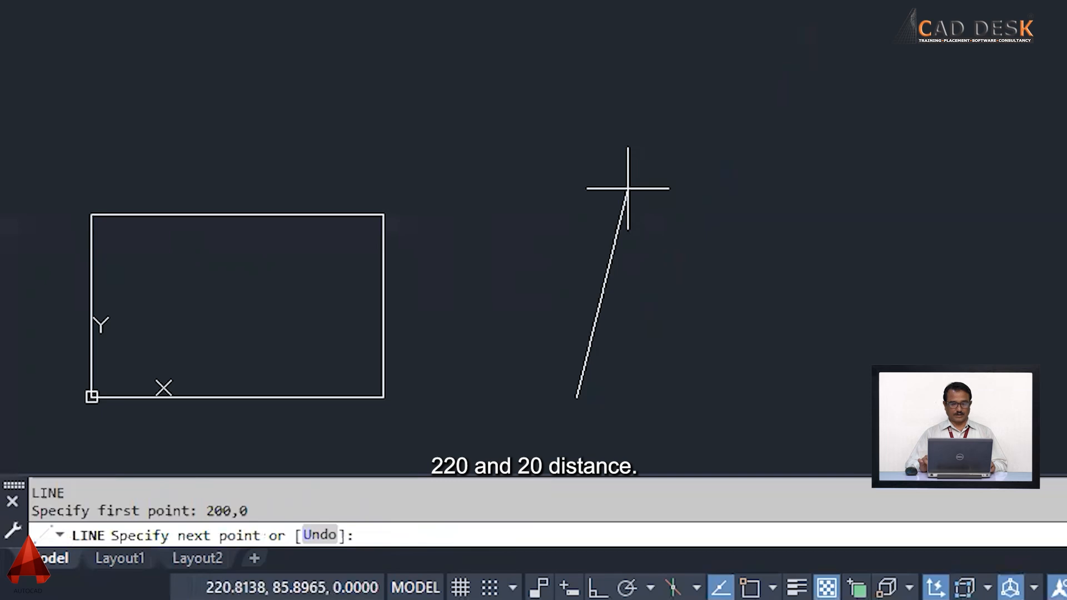
pyautogui.write('22')
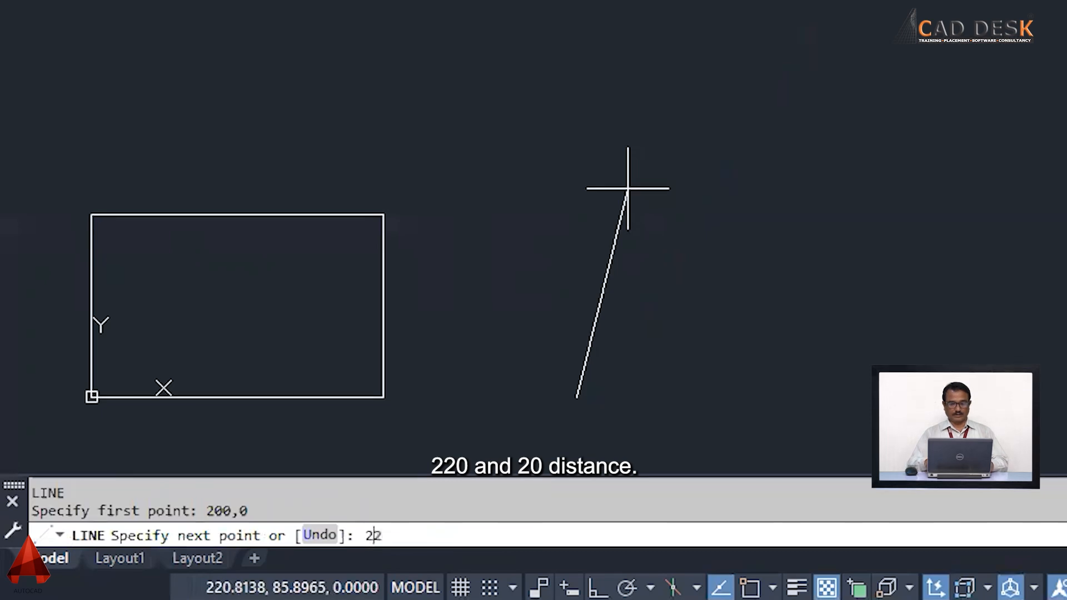
pyautogui.write('0,0')
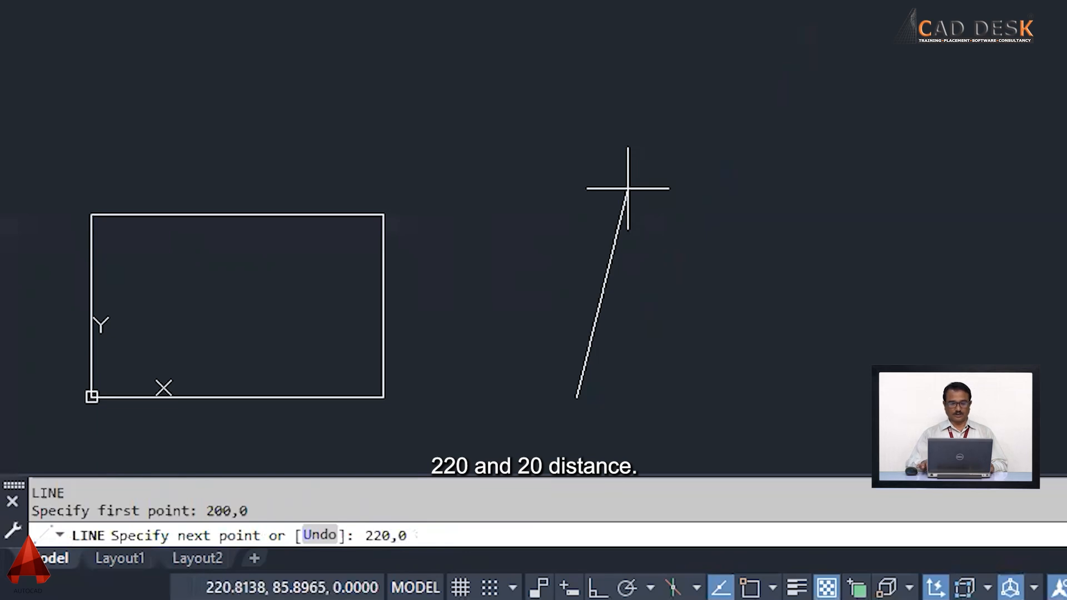
pyautogui.press('Return')
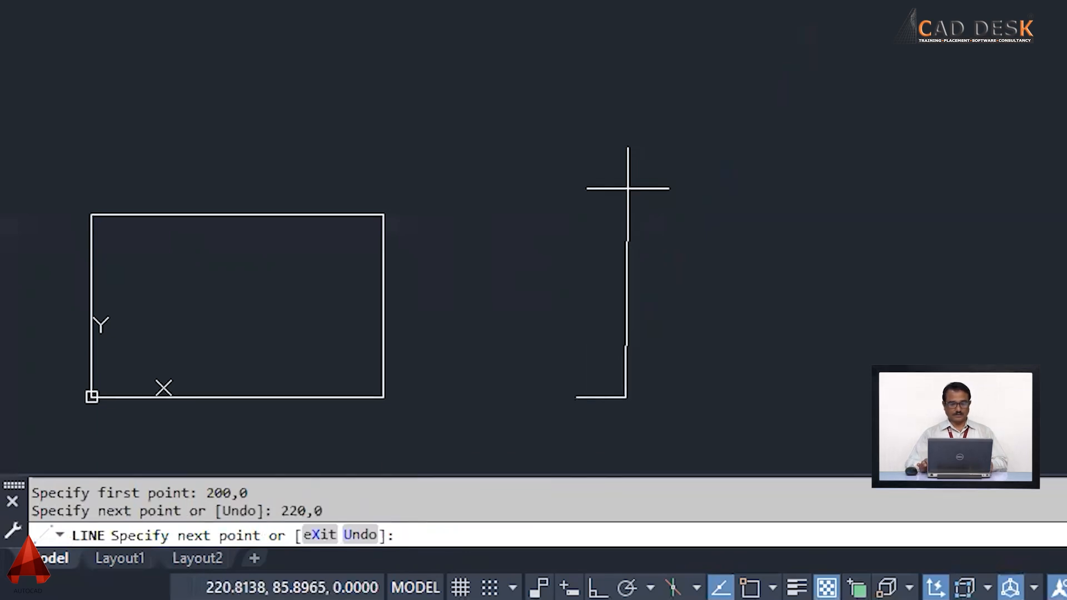
# - Continue the outline upward to absolute coordinate 220,100 to form the second rectangle's right edge
pyautogui.write('22')
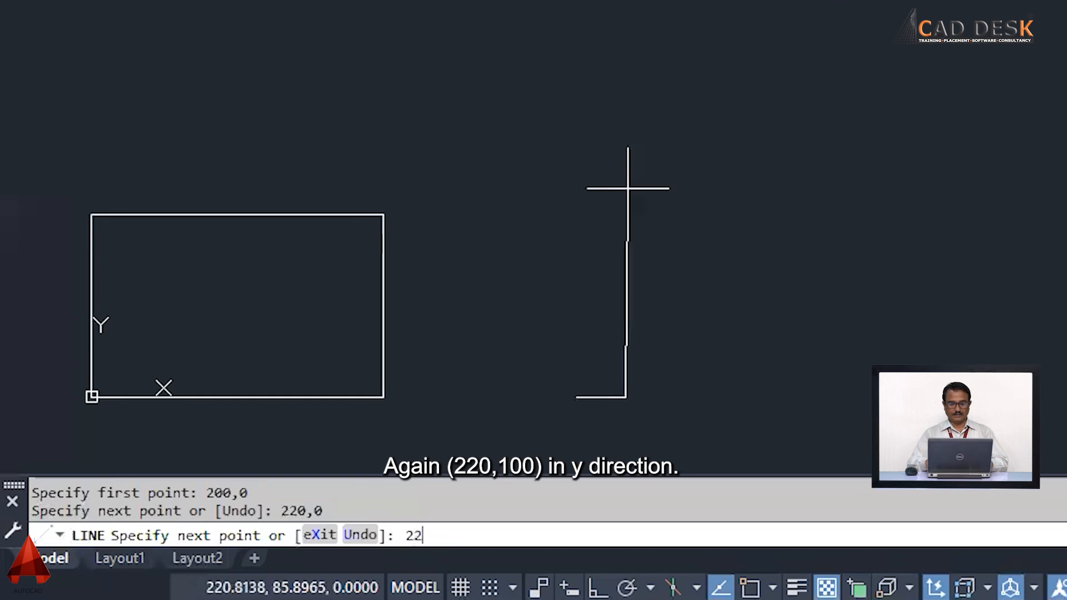
pyautogui.write('0,')
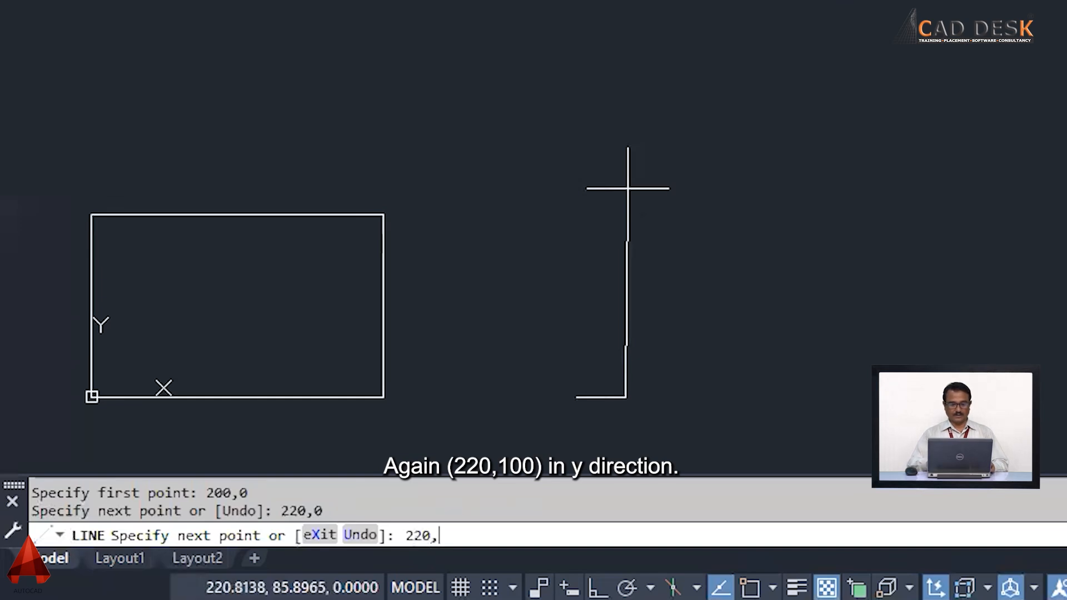
pyautogui.write('100')
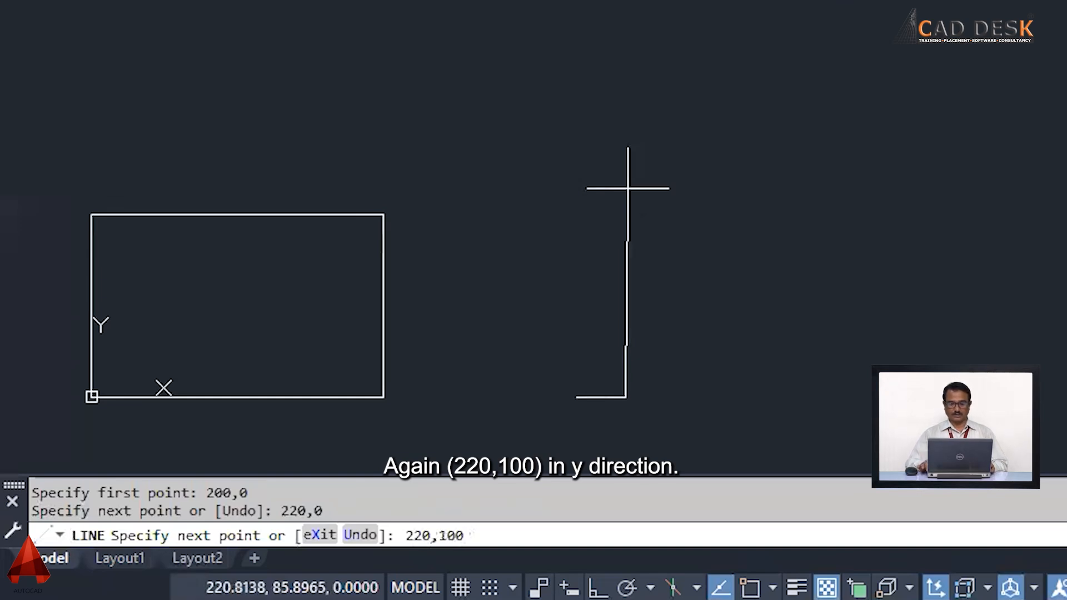
pyautogui.press('Return')
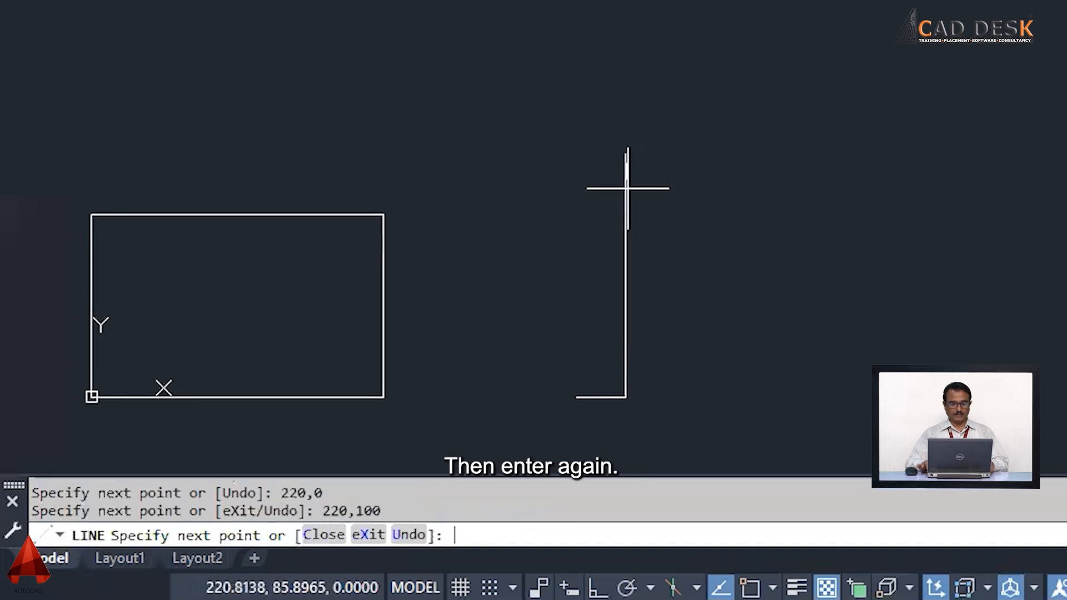
# - Add the second rectangle's top edge by continuing the line to absolute coordinate 200,100
pyautogui.write('200')
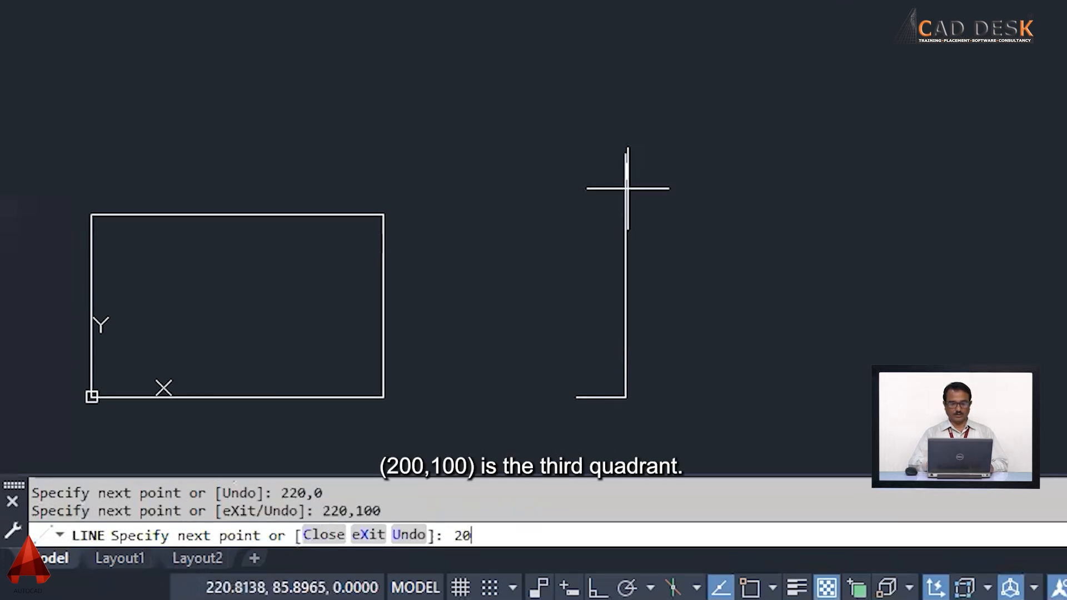
pyautogui.write(',100')
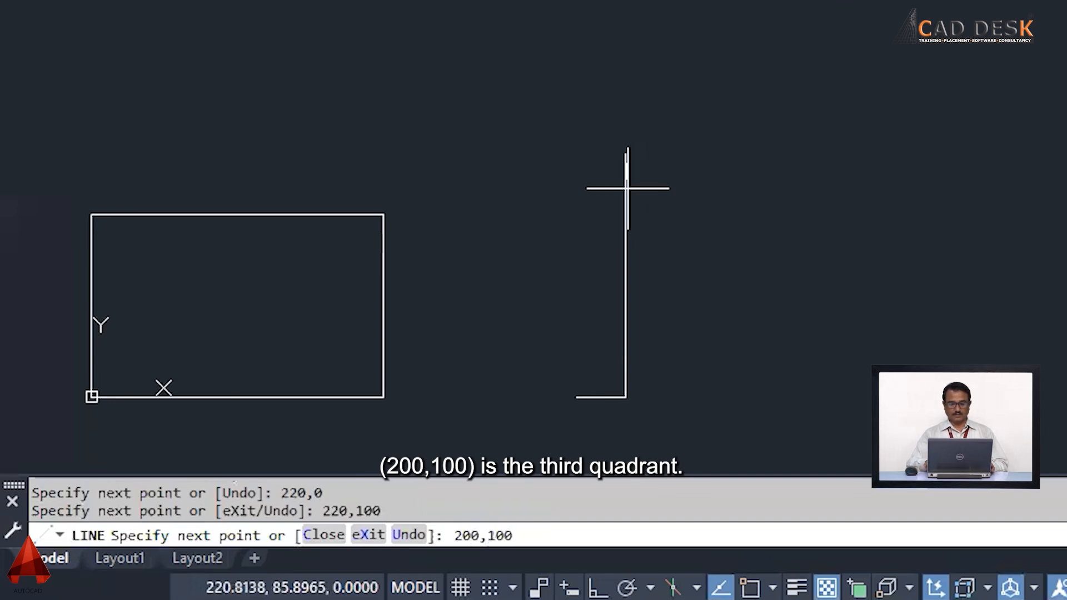
pyautogui.write(';')
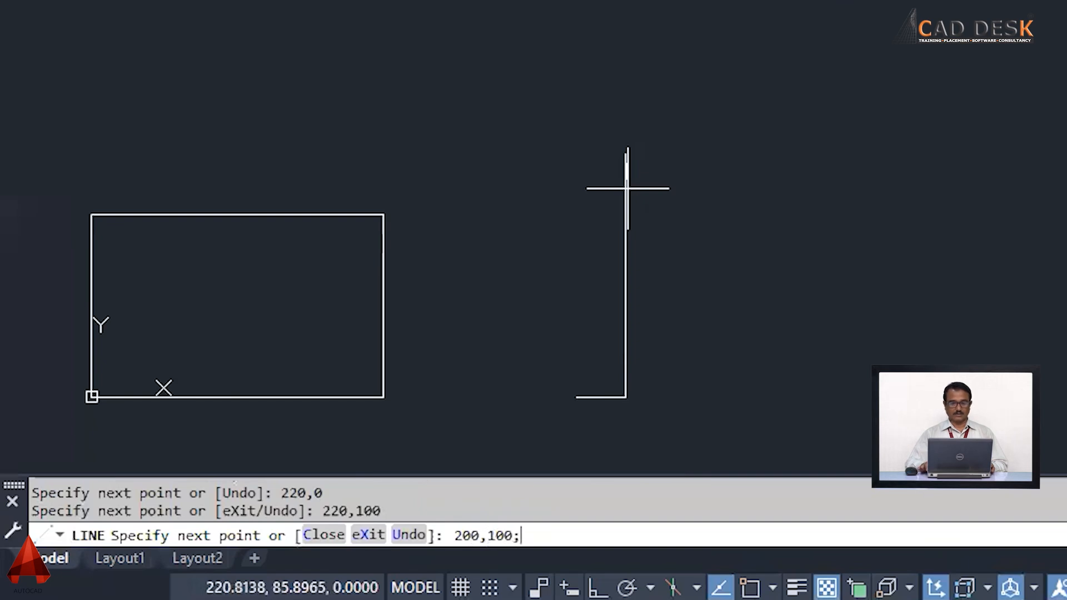
pyautogui.press('Return')
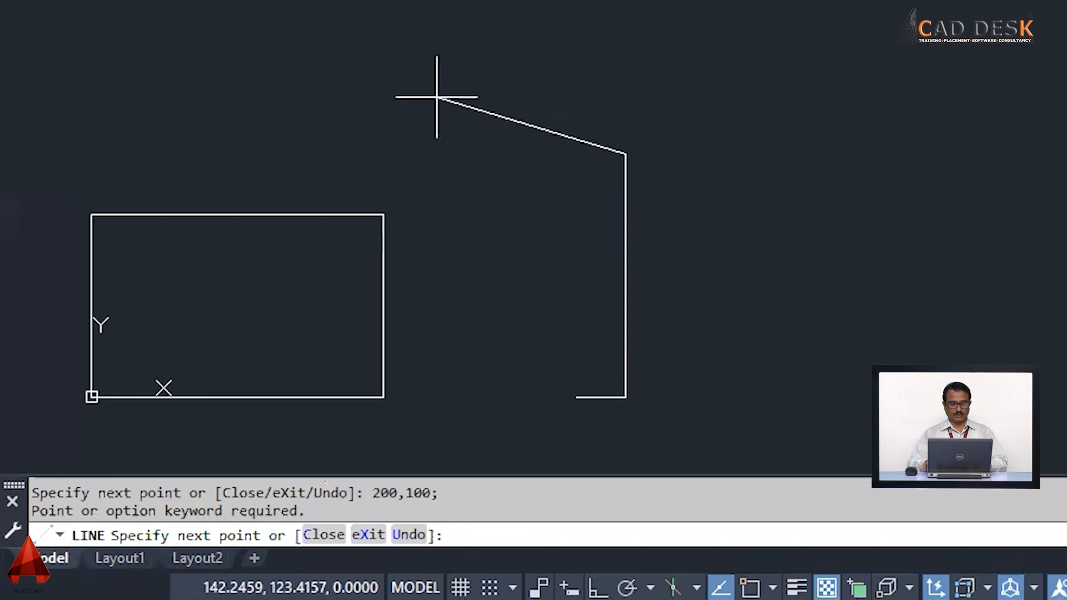
pyautogui.write('200')
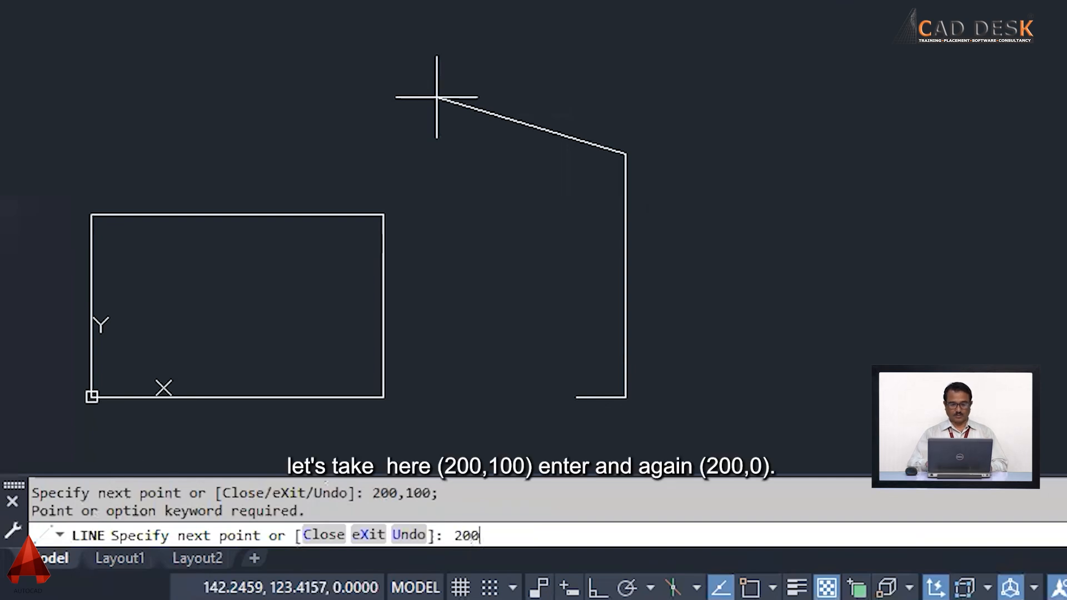
pyautogui.write(',100')
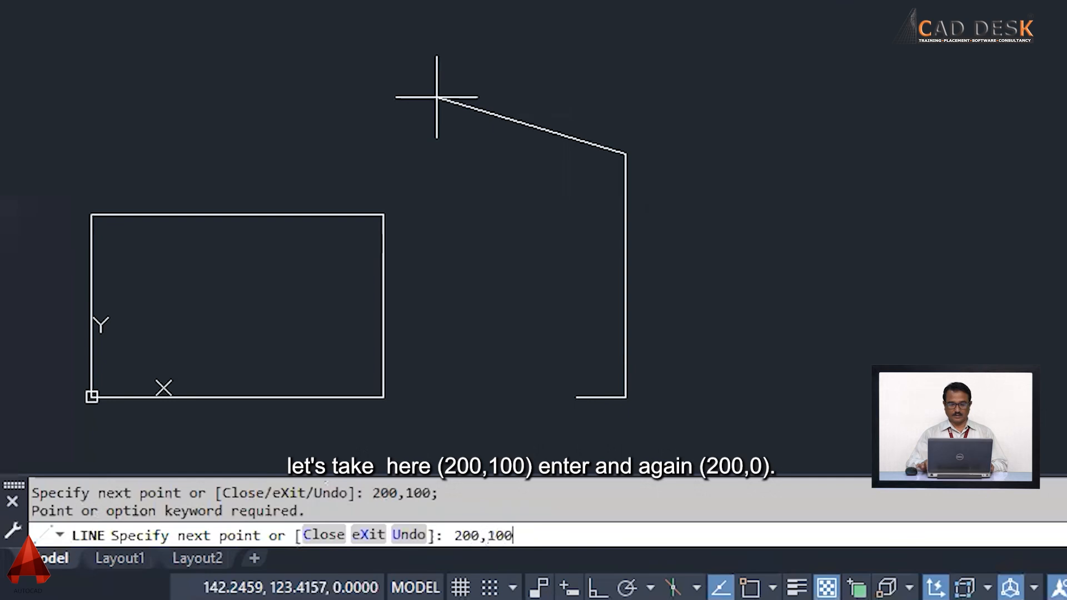
pyautogui.press('Return')
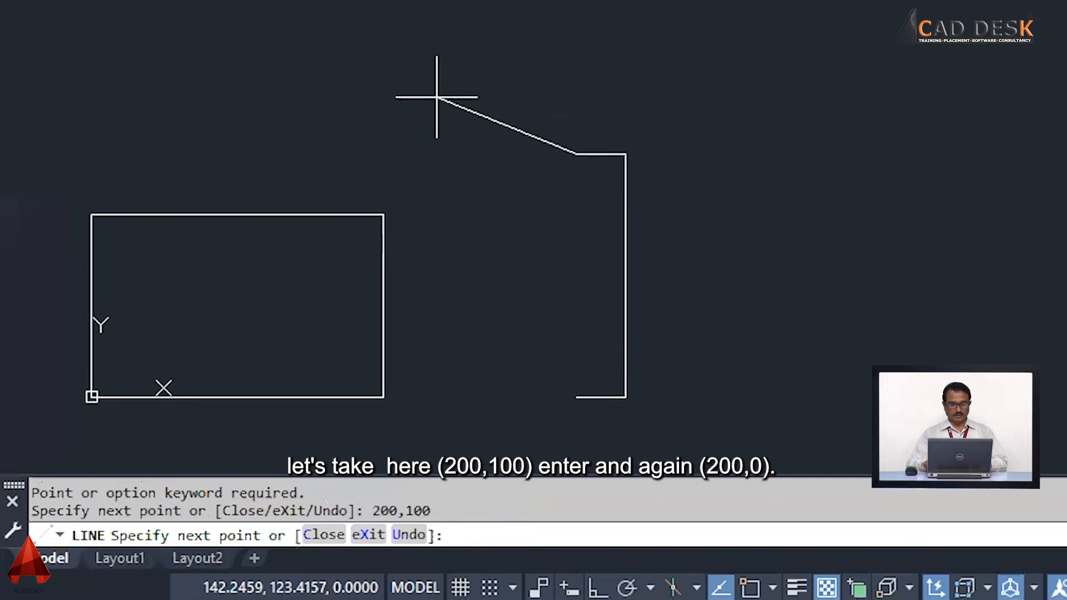
# - Close the second rectangle by returning to absolute coordinate 200,0, and end the Line command
pyautogui.write('200,0')
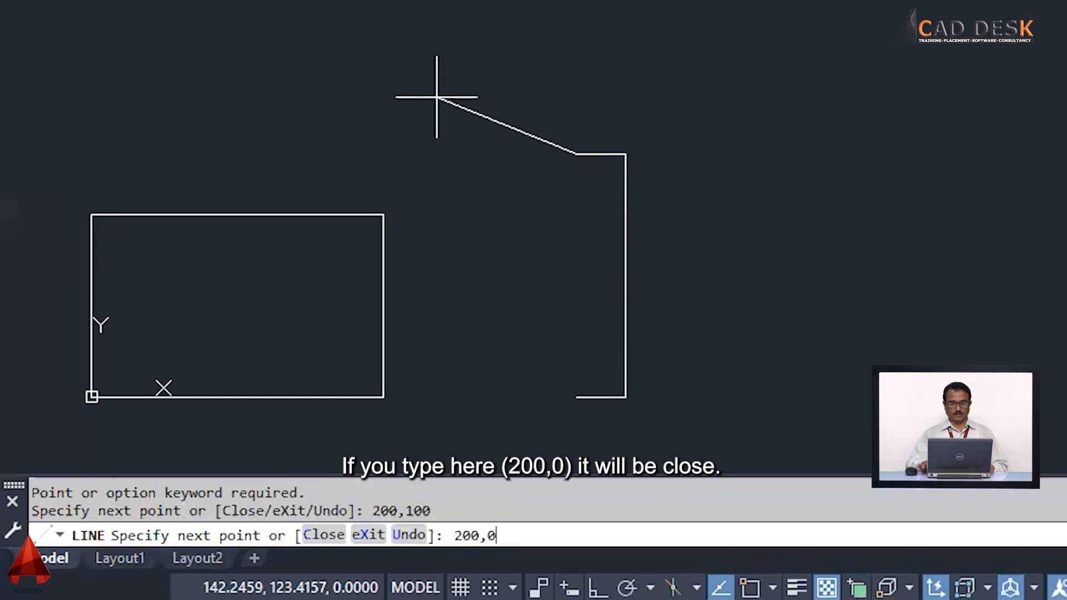
pyautogui.press('Return')
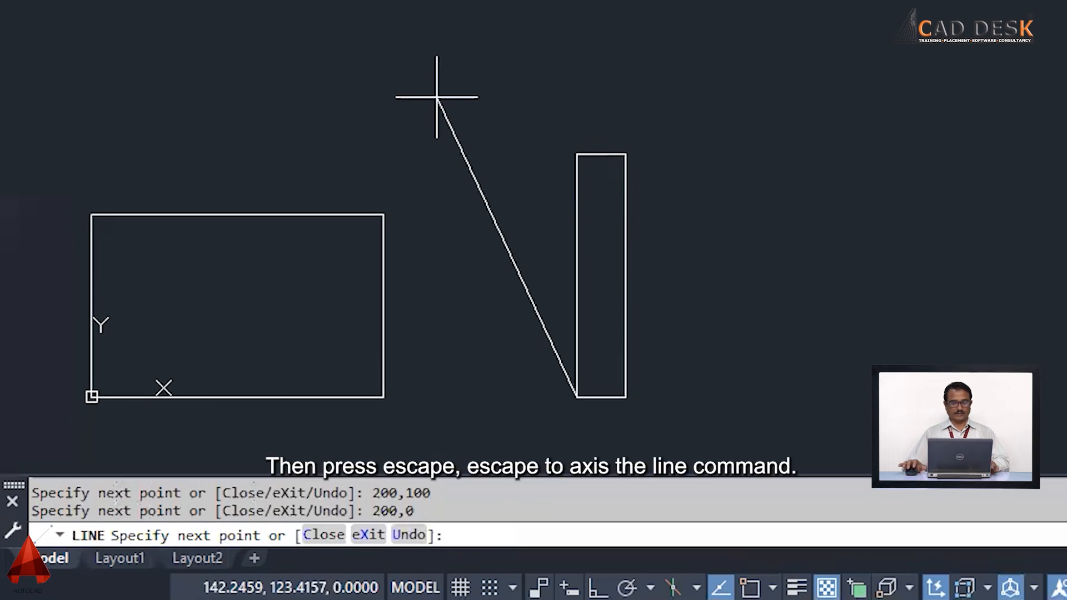
pyautogui.press('Escape')
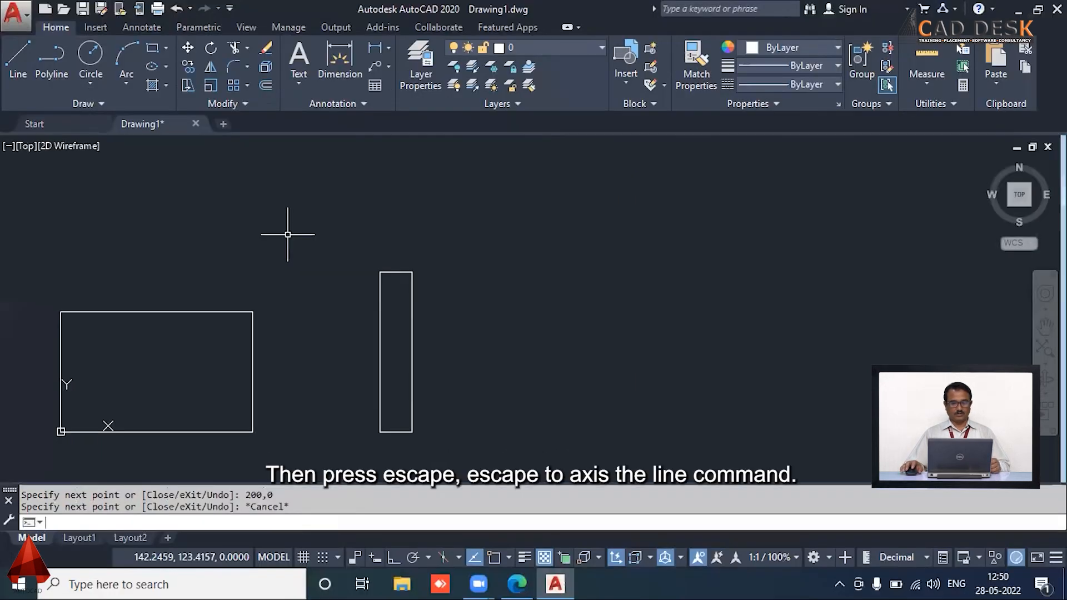
# - Delete both rectangles so the drawing area is empty
pyautogui.scroll(-2, 495, 345)
pyautogui.moveTo(489, 337)
pyautogui.mouseDown(button='middle')
pyautogui.moveTo(409, 305)
pyautogui.moveTo(479, 283)
pyautogui.moveTo(445, 267)
pyautogui.moveTo(445, 281)
pyautogui.mouseUp(button='middle')
pyautogui.scroll(2, 410, 305)
pyautogui.scroll(-1, 445, 281)
pyautogui.scroll(1, 438, 272)
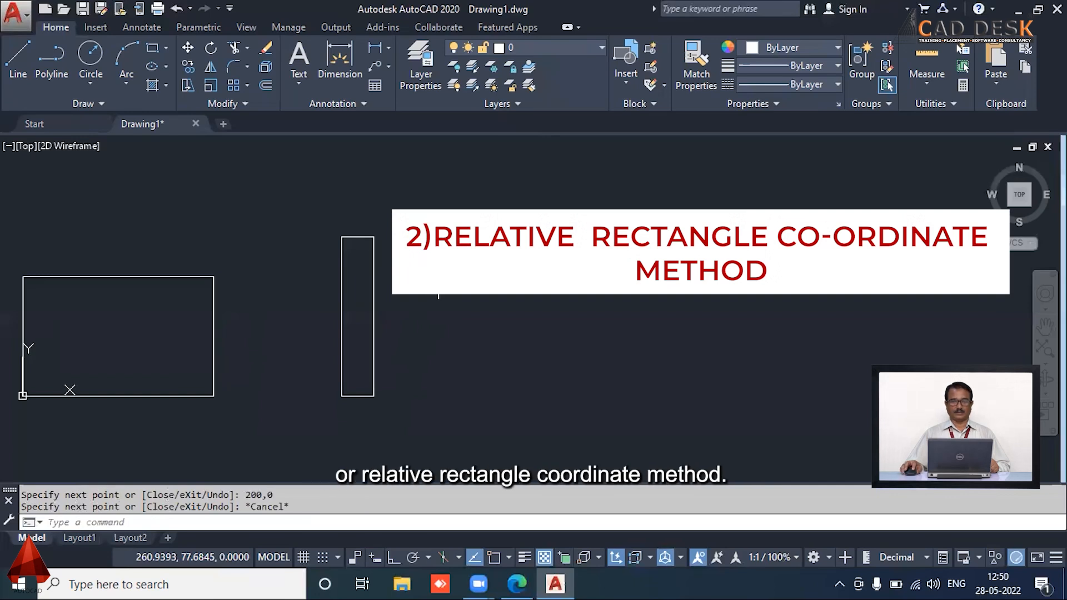
pyautogui.moveTo(468, 267); pyautogui.dragTo(493, 250, button='middle')
pyautogui.click(487, 185)
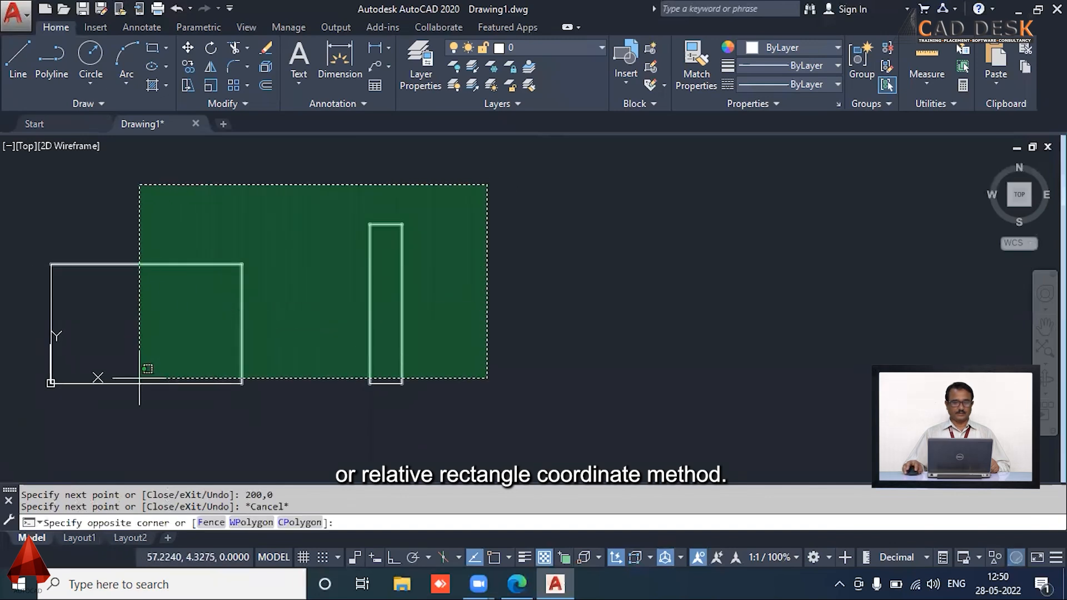
pyautogui.click(22, 448)
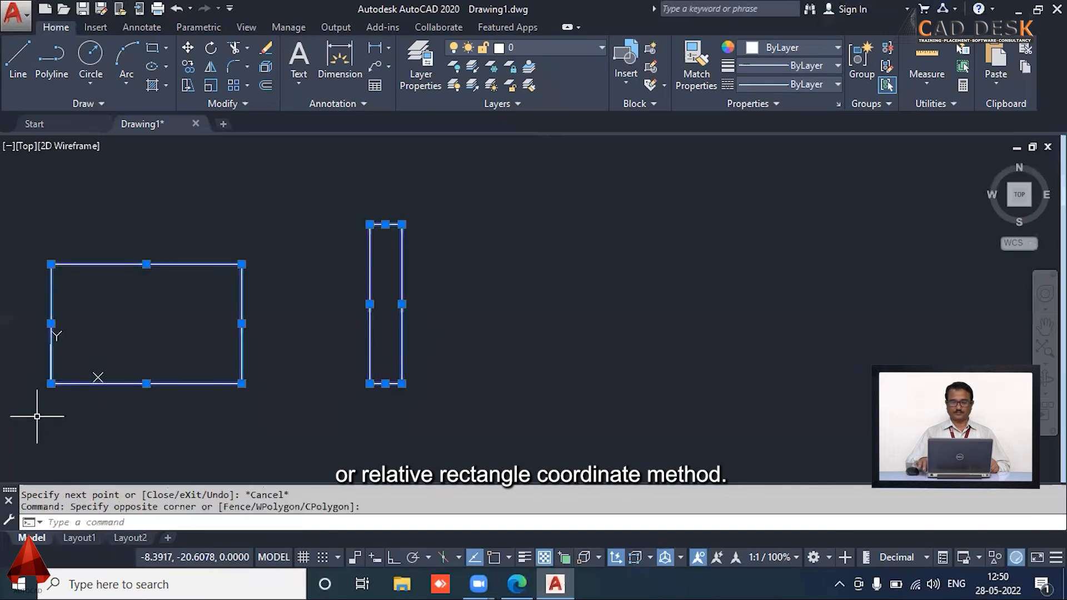
pyautogui.press('Delete')
pyautogui.moveTo(131, 309); pyautogui.dragTo(124, 369, button='middle')
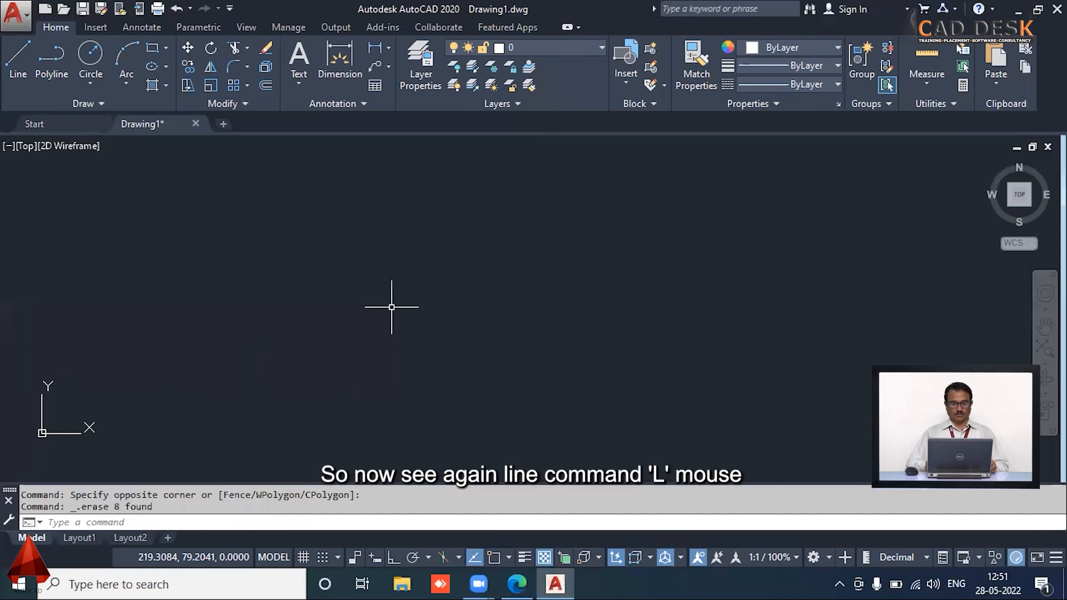
pyautogui.write('L')
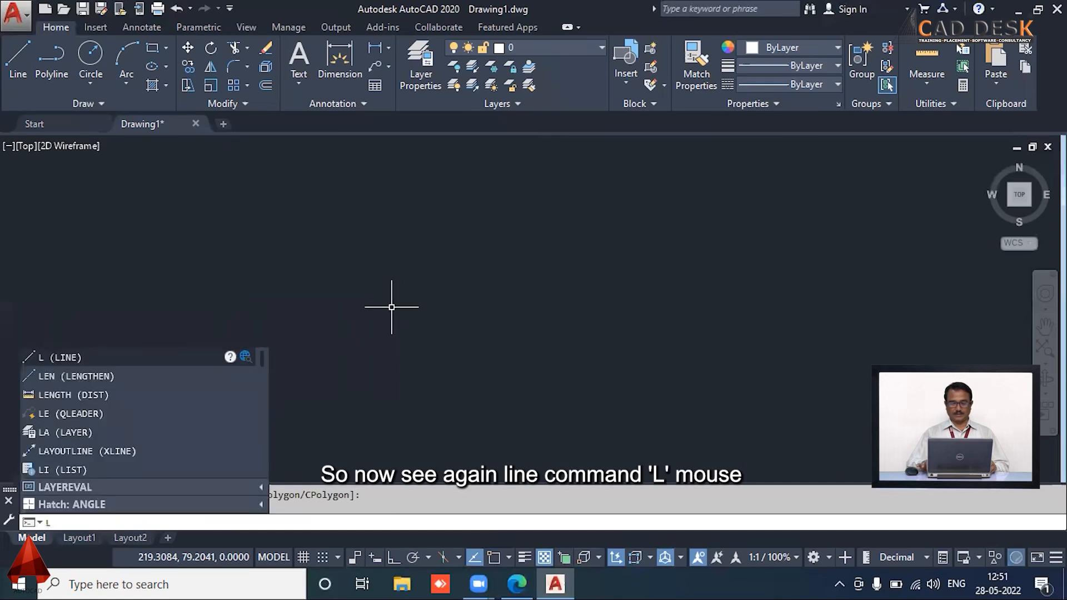
pyautogui.press('Return')
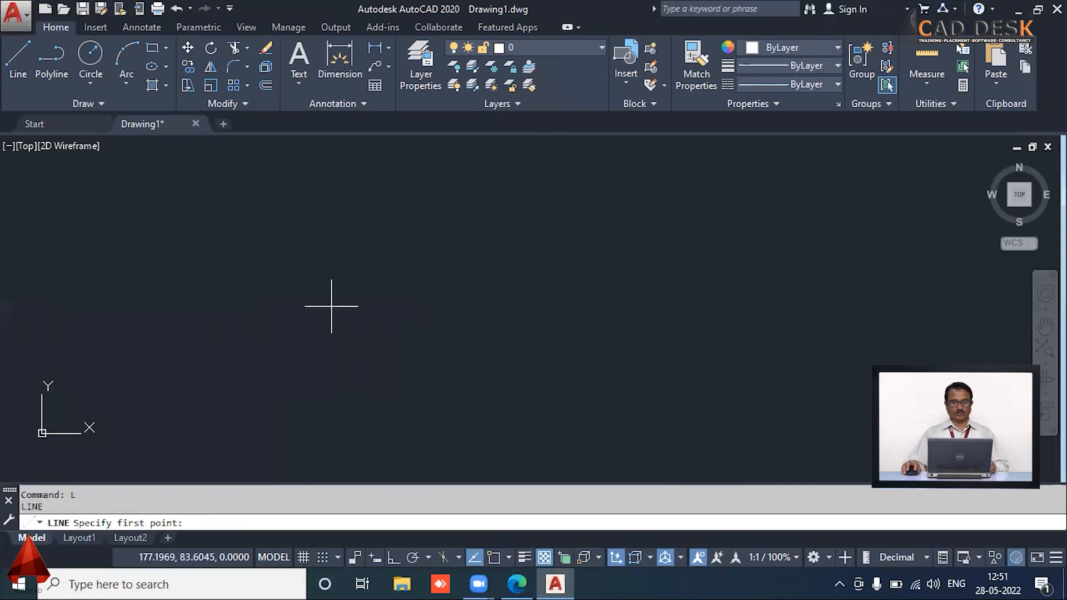
pyautogui.moveTo(337, 296)
pyautogui.mouseDown(button='middle')
pyautogui.moveTo(453, 190)
pyautogui.moveTo(489, 250)
pyautogui.moveTo(298, 334)
pyautogui.moveTo(334, 310)
pyautogui.mouseUp(button='middle')
pyautogui.scroll(2, 309, 316)
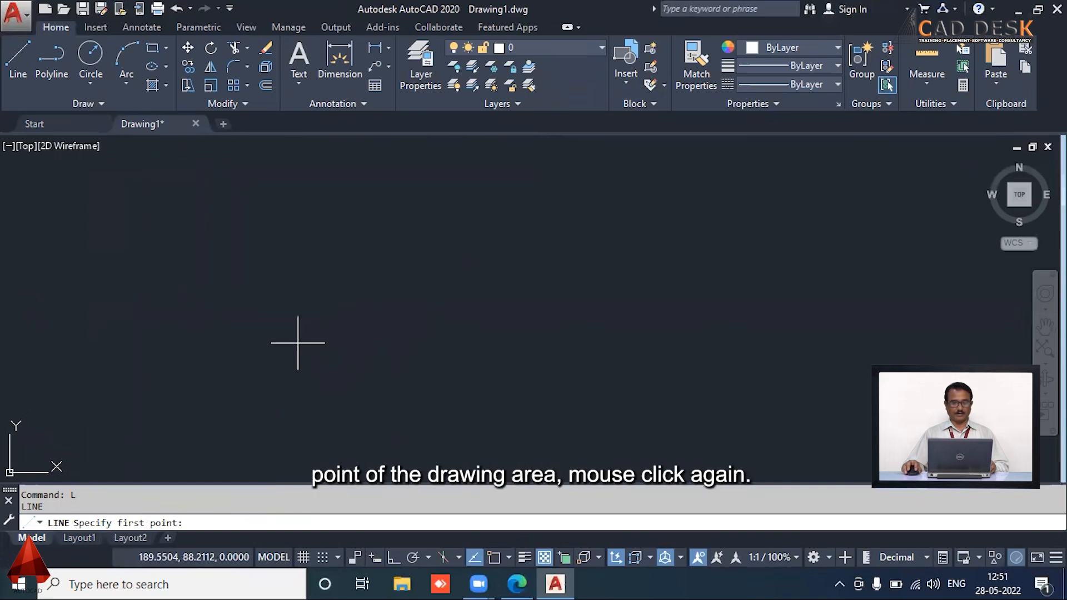
pyautogui.click(285, 361)
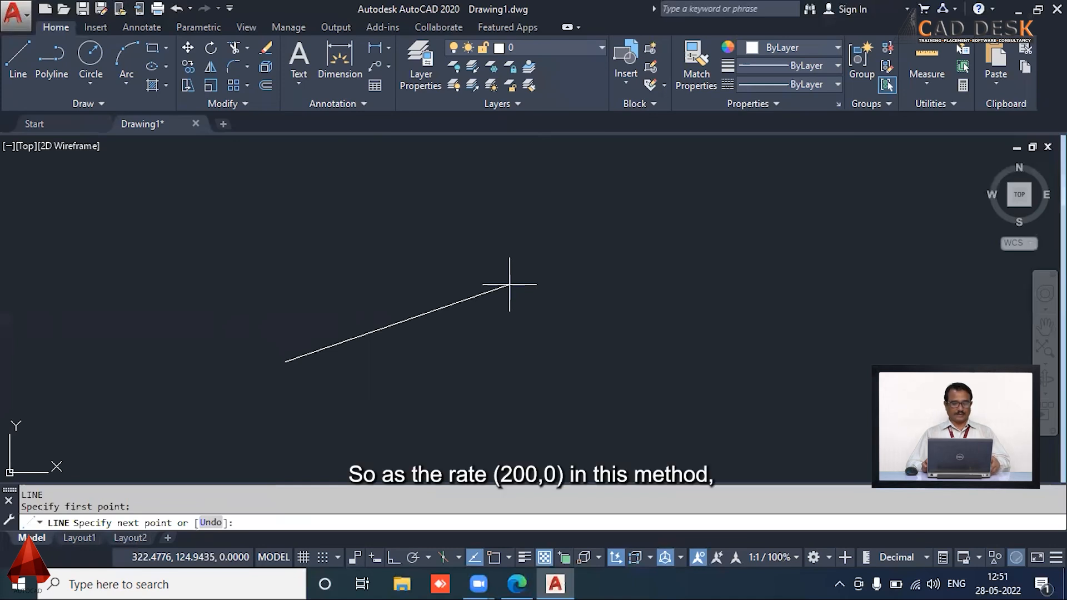
pyautogui.press('F8')
pyautogui.press('F8')
pyautogui.write('@')
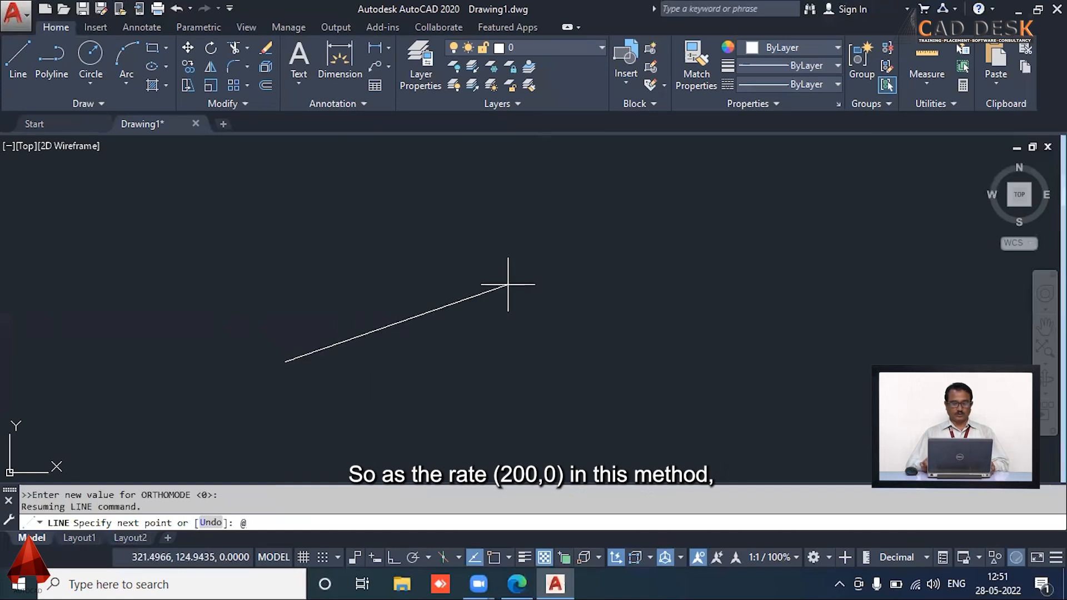
pyautogui.write('200')
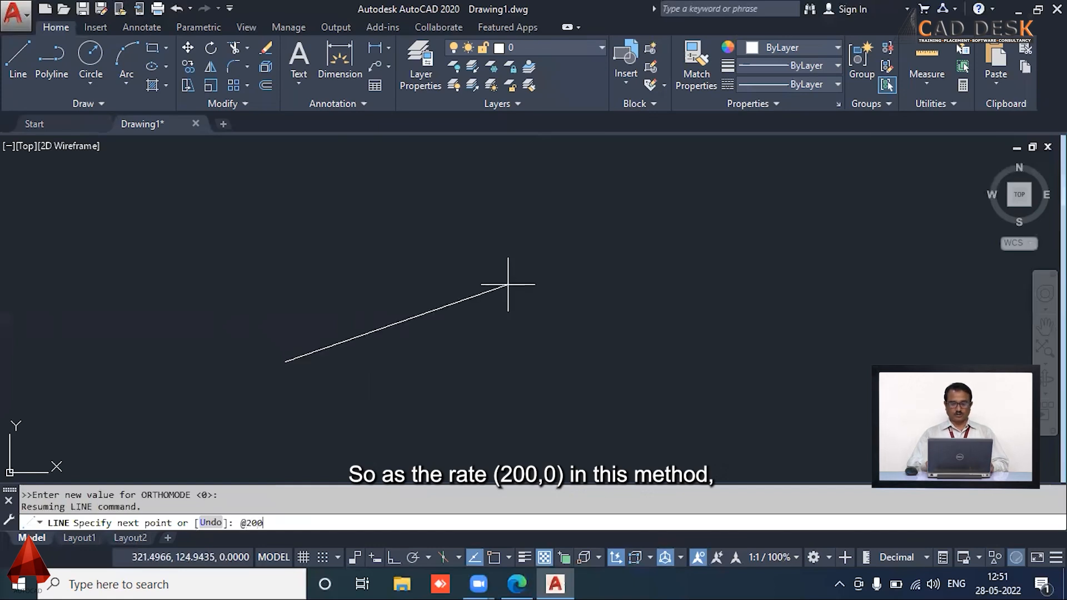
pyautogui.write(',0')
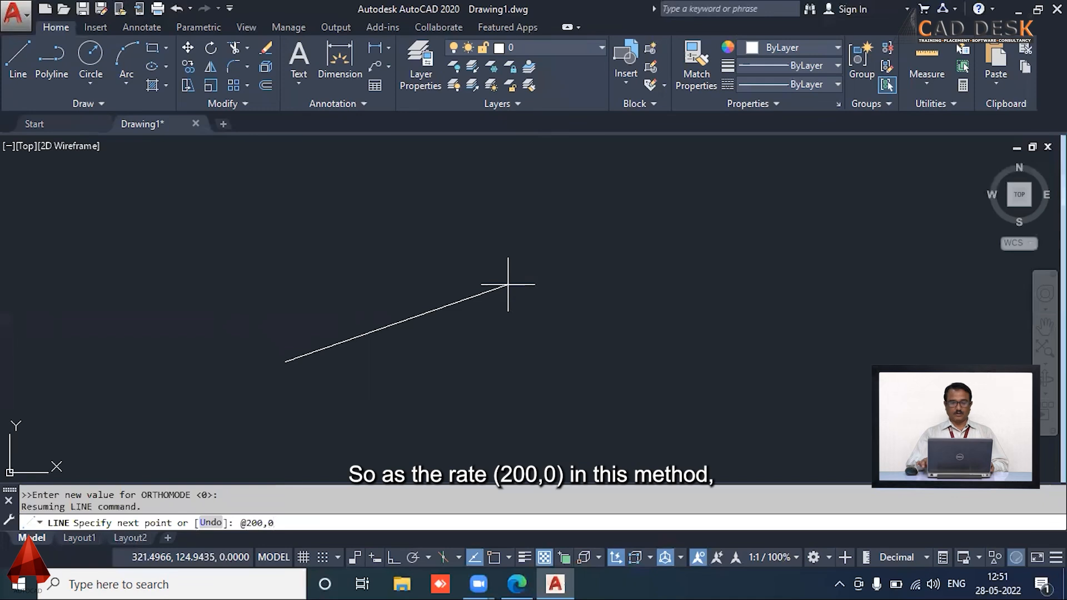
pyautogui.press('Return')
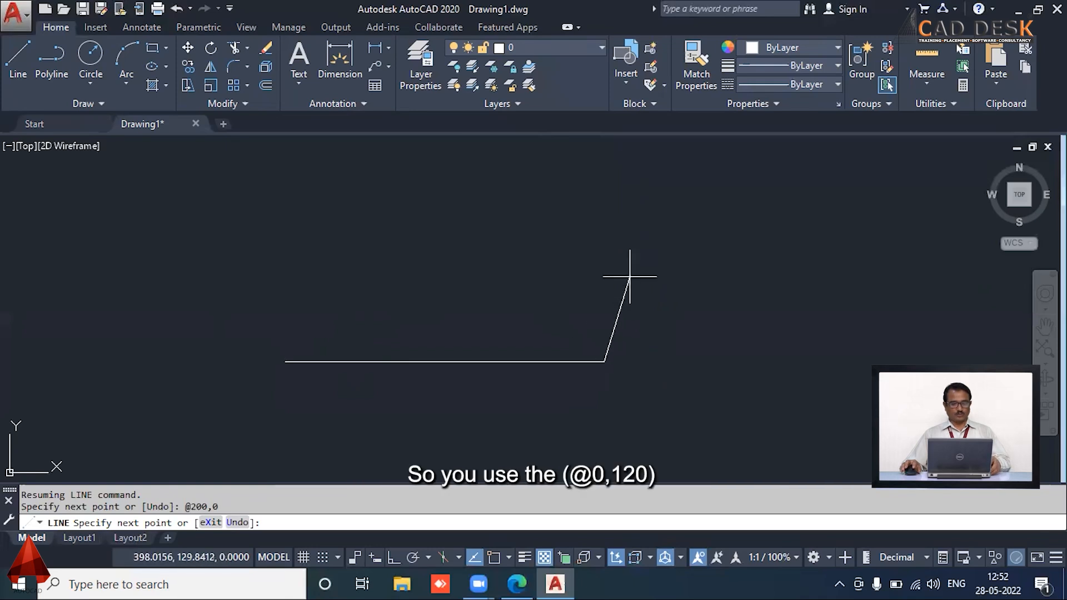
# - Continue the line with a vertical edge to relative coordinate @0,120 as the rectangle's right side
pyautogui.write('@')
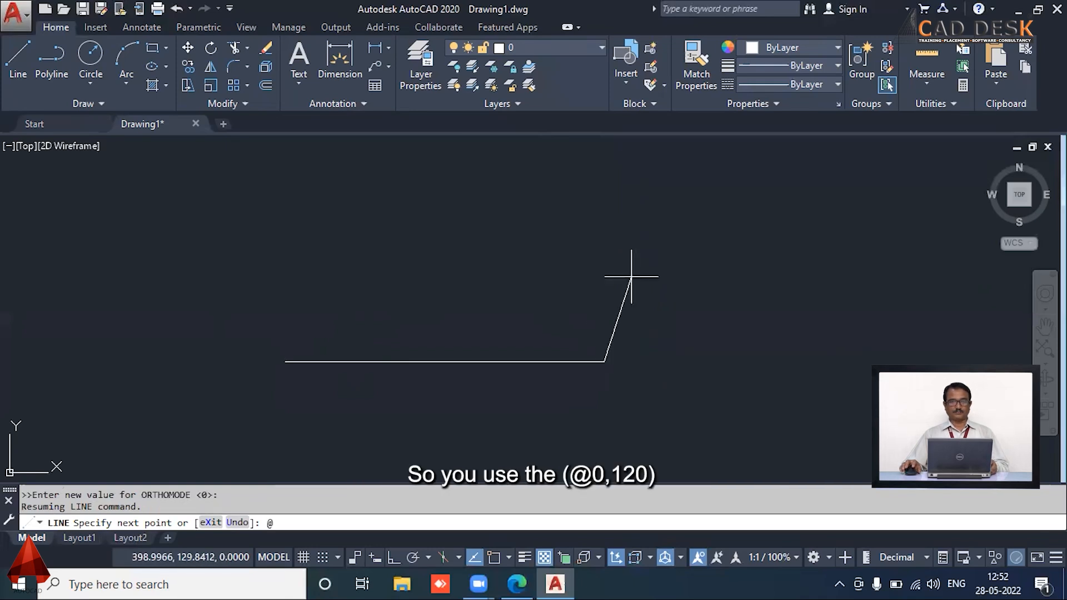
pyautogui.write('0,')
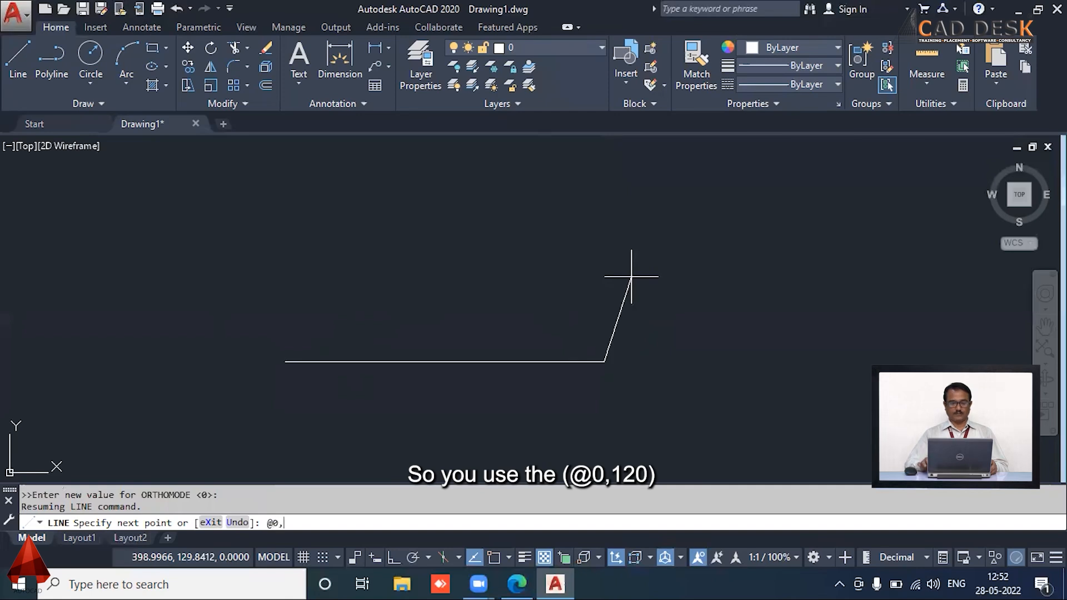
pyautogui.write('120')
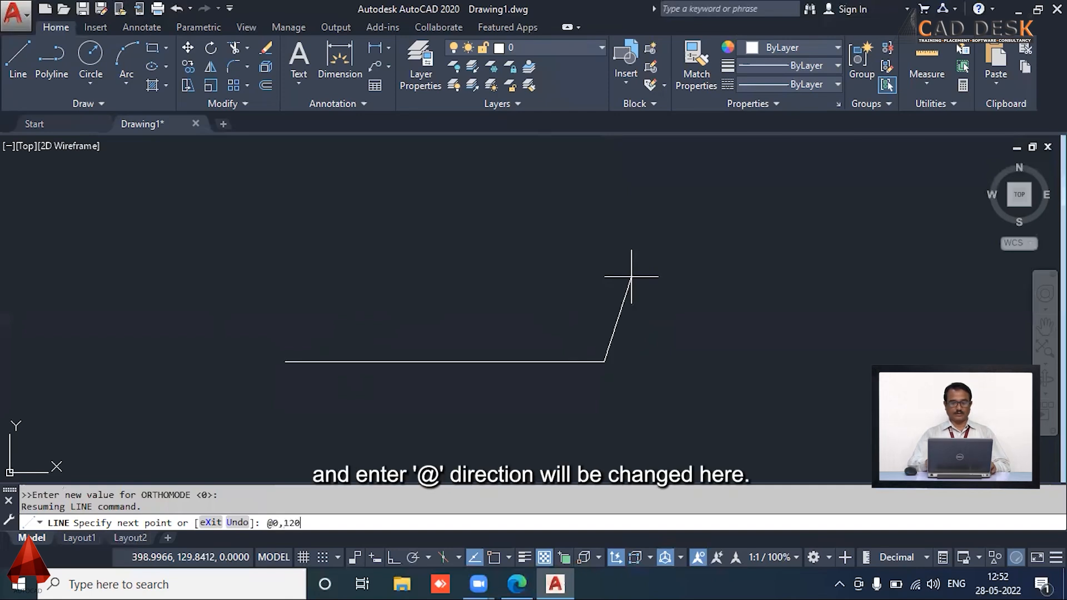
pyautogui.press('Return')
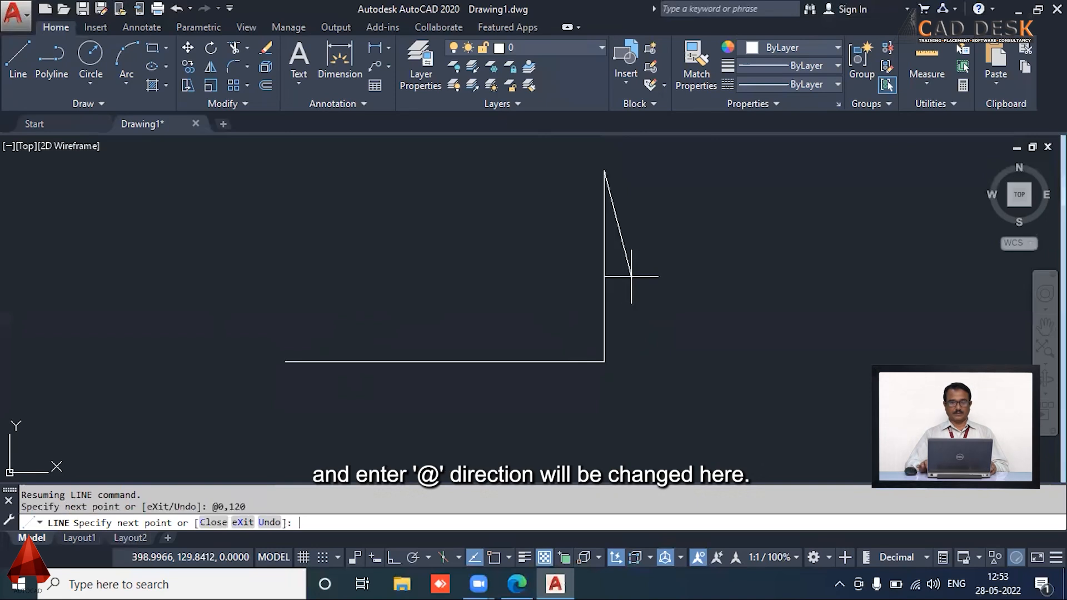
# - Add the rectangle's top edge by continuing the line to relative coordinate @-200,0
pyautogui.write('@')
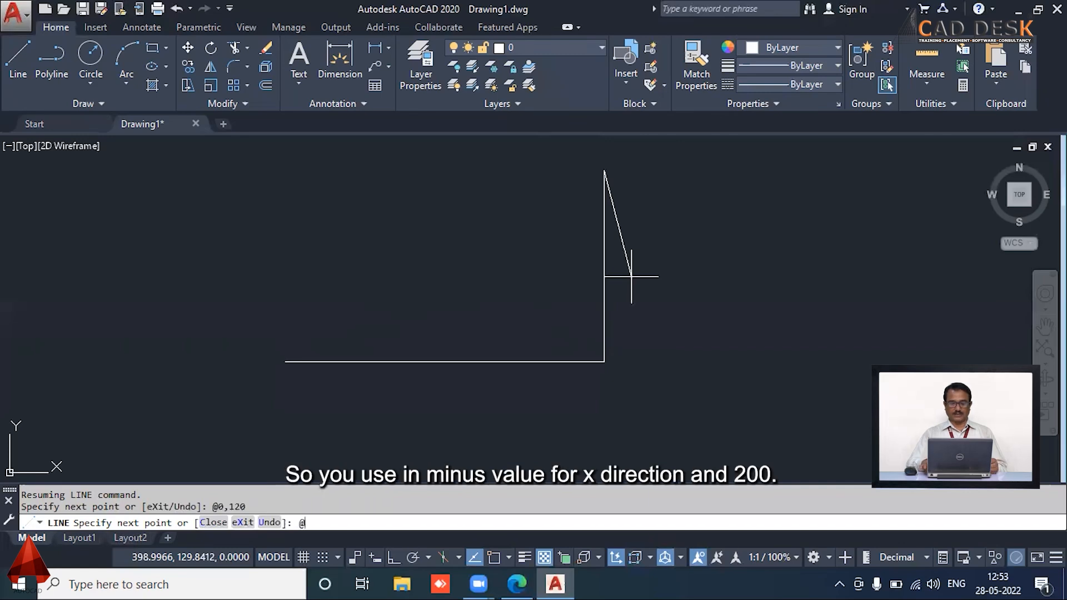
pyautogui.write('-')
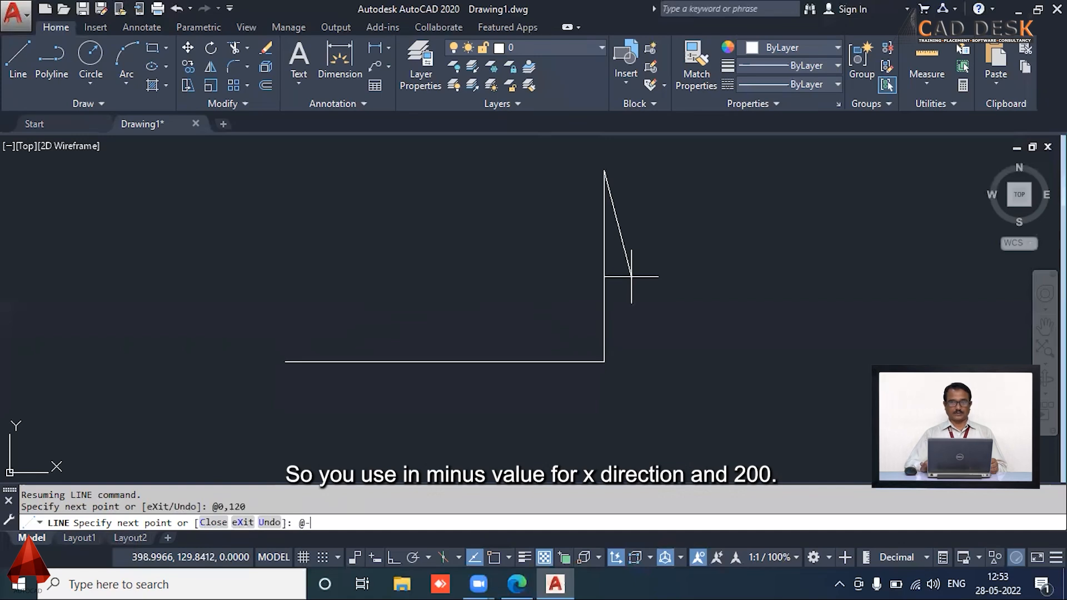
pyautogui.write('200')
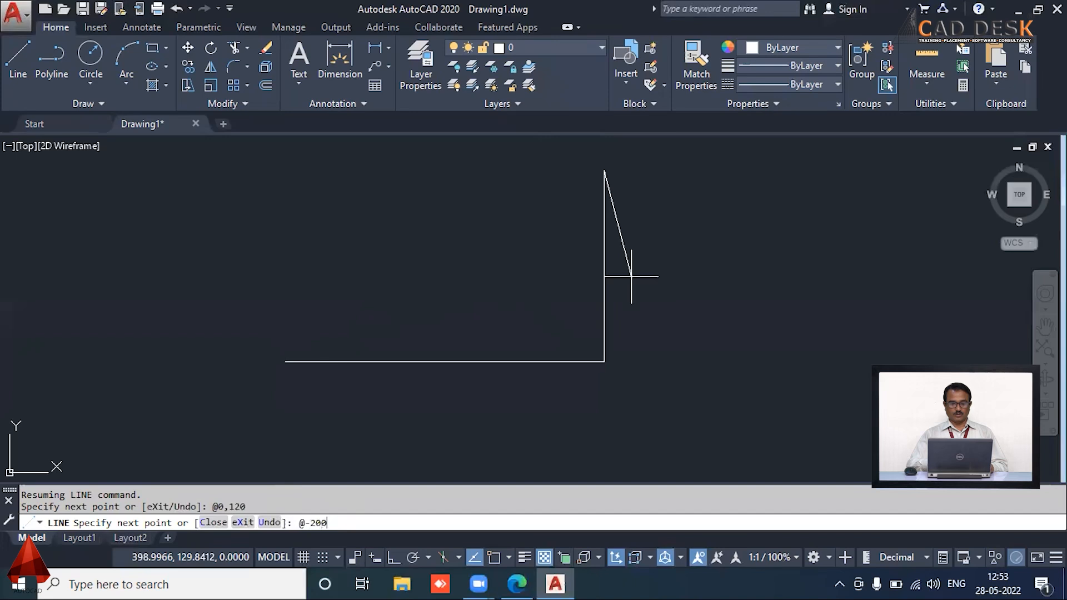
pyautogui.write(',')
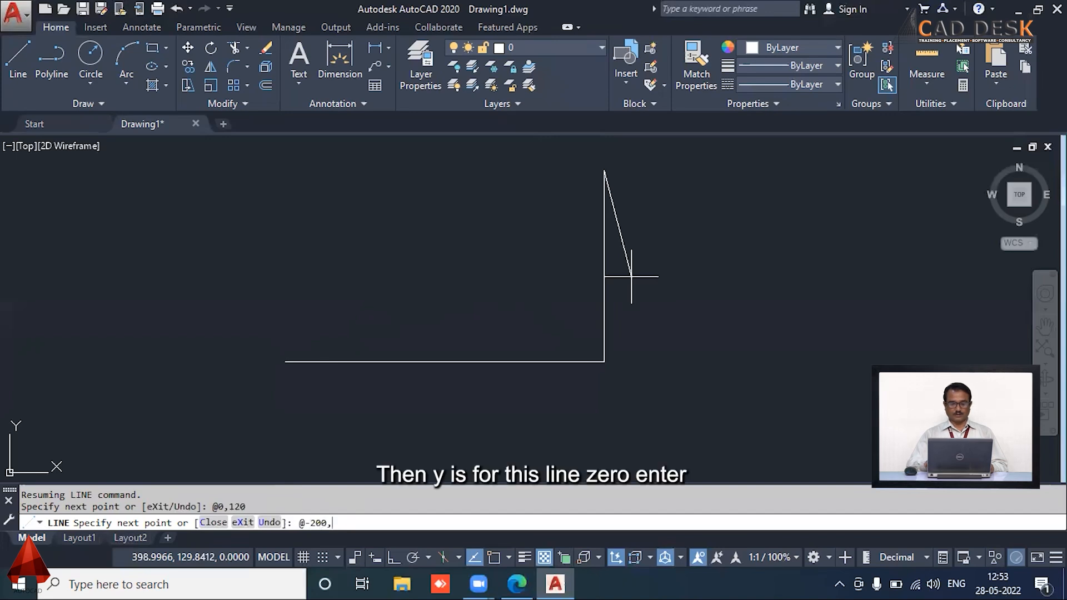
pyautogui.write('0')
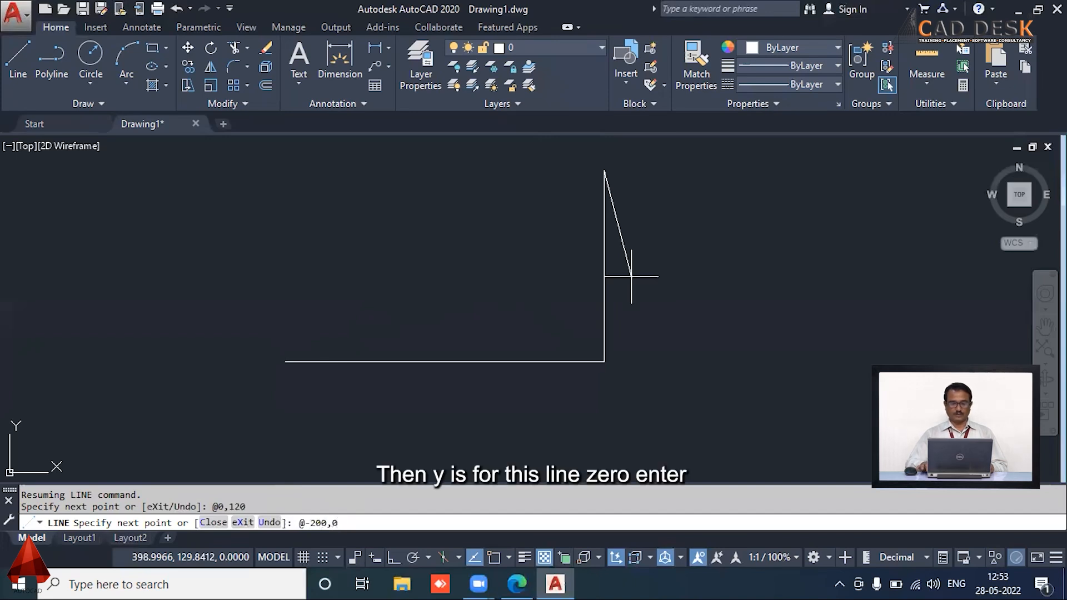
pyautogui.press('Return')
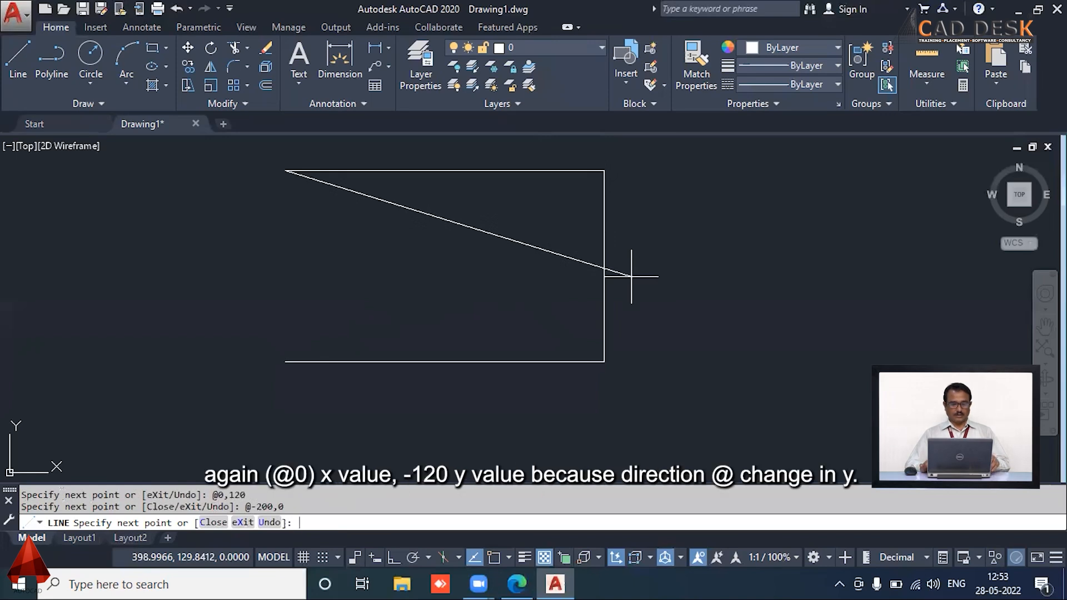
# - Close the rectangle with a segment to relative coordinate @0,-120, and end the Line command
pyautogui.write('@')
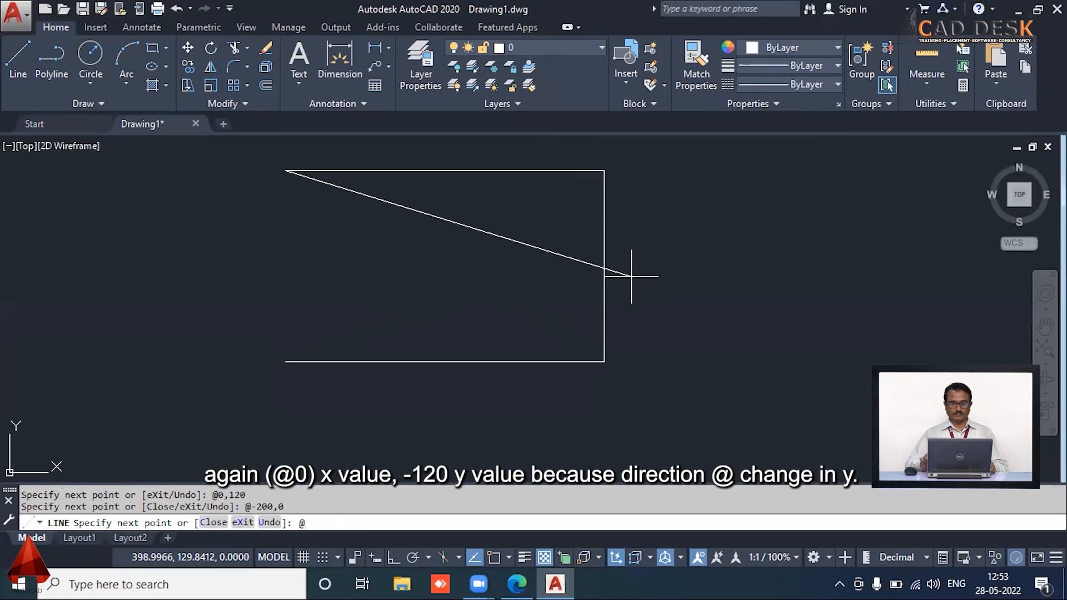
pyautogui.write('0,-120')
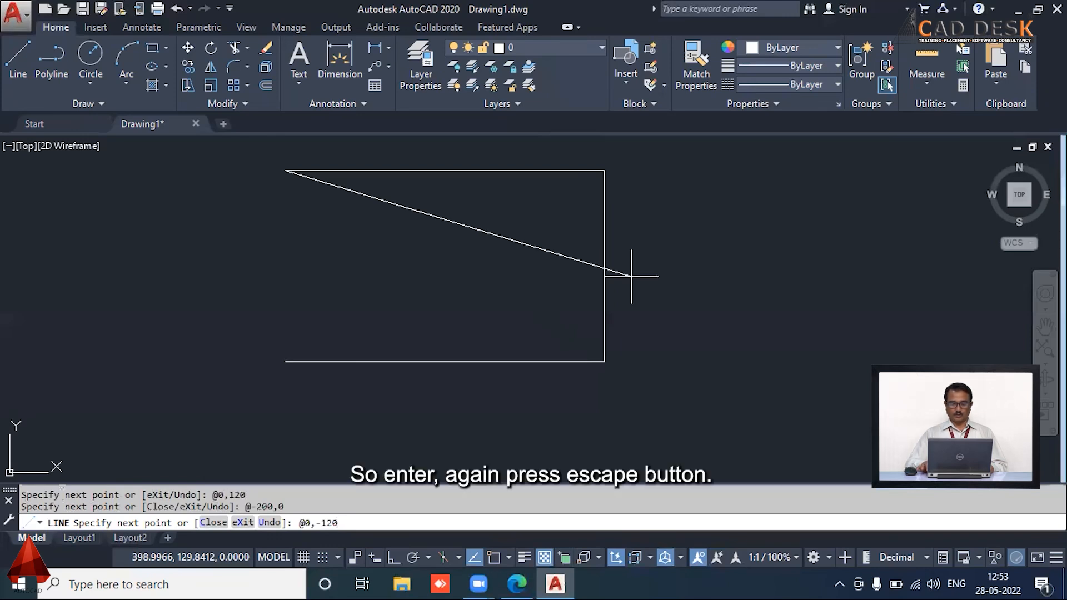
pyautogui.press('Return')
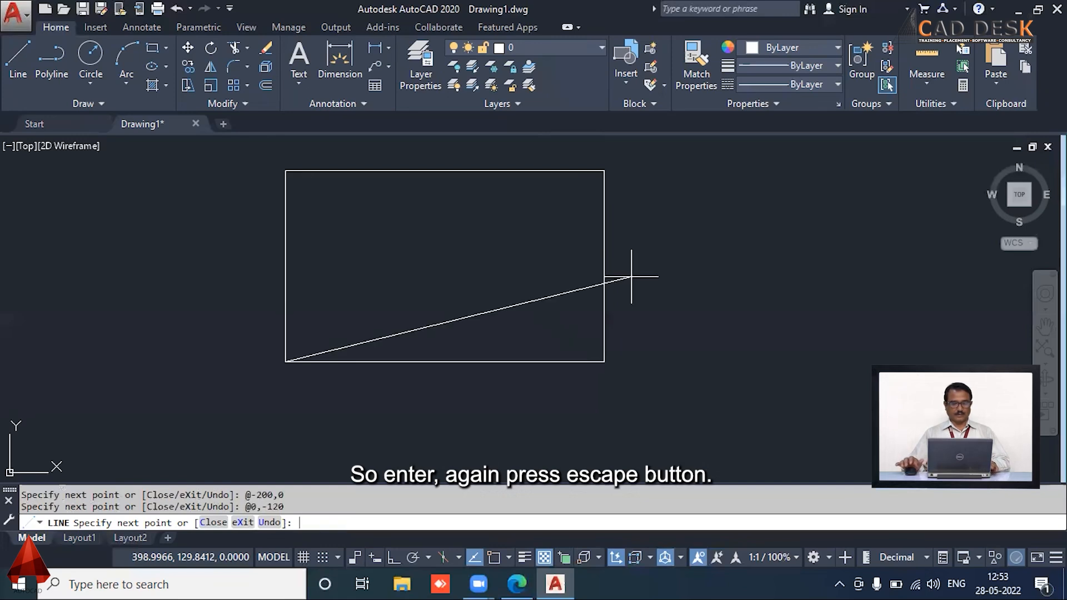
pyautogui.press('Escape')
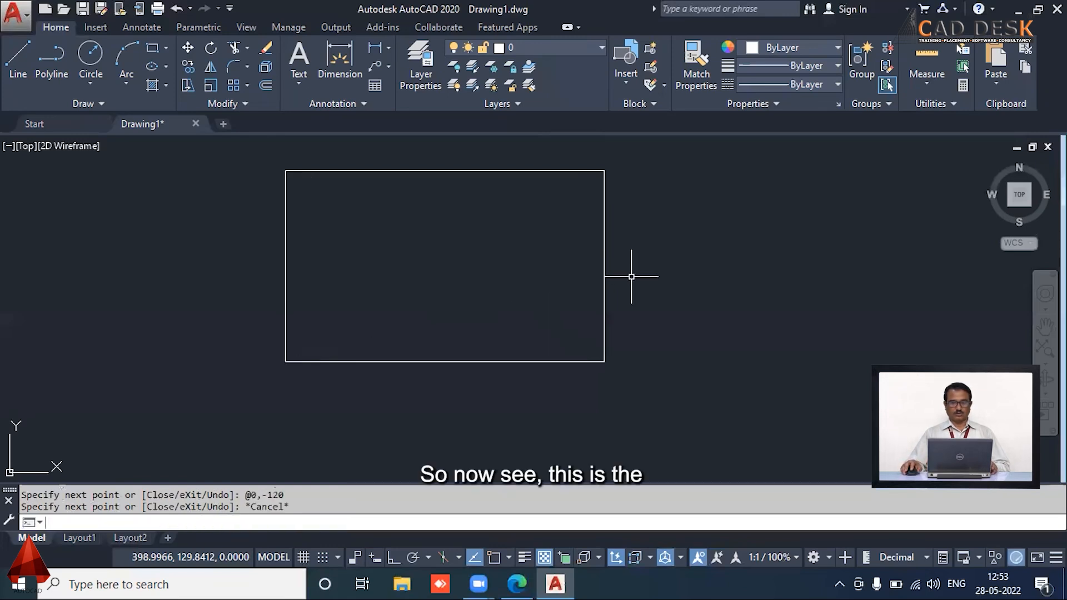
pyautogui.scroll(-4, 706, 245)
pyautogui.scroll(2, 703, 232)
pyautogui.moveTo(703, 233); pyautogui.dragTo(555, 268, button='middle')
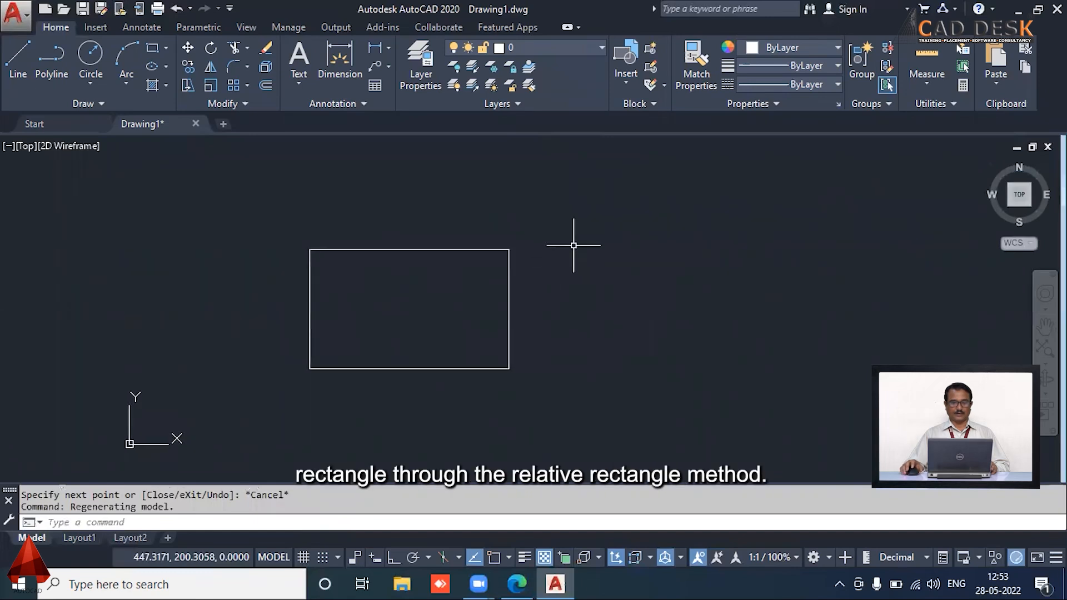
pyautogui.moveTo(610, 250); pyautogui.dragTo(480, 254, button='middle')
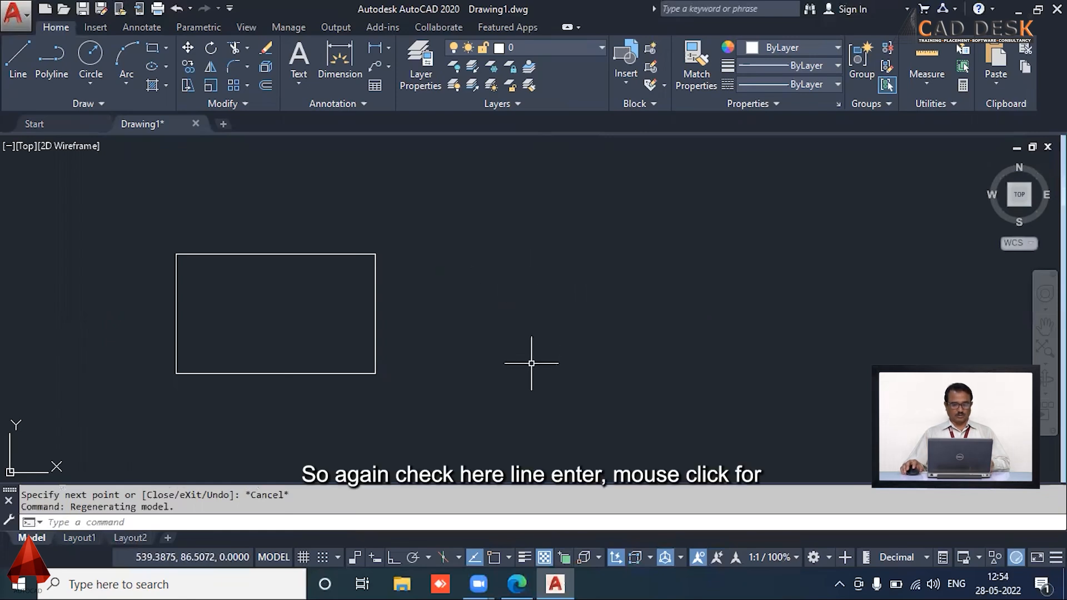
pyautogui.write('L')
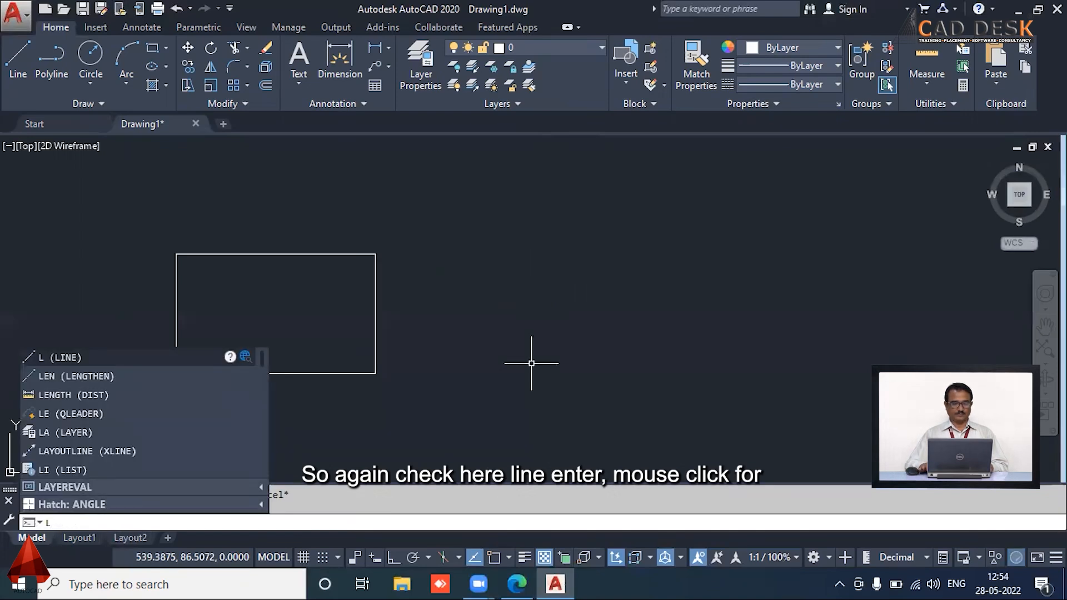
pyautogui.press('Return')
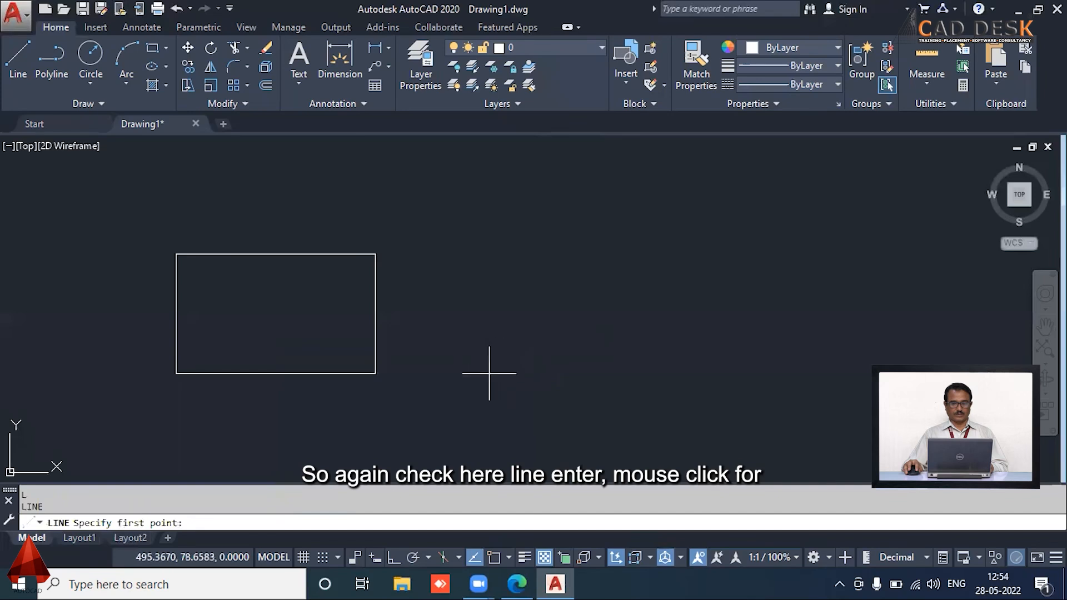
pyautogui.click(492, 376)
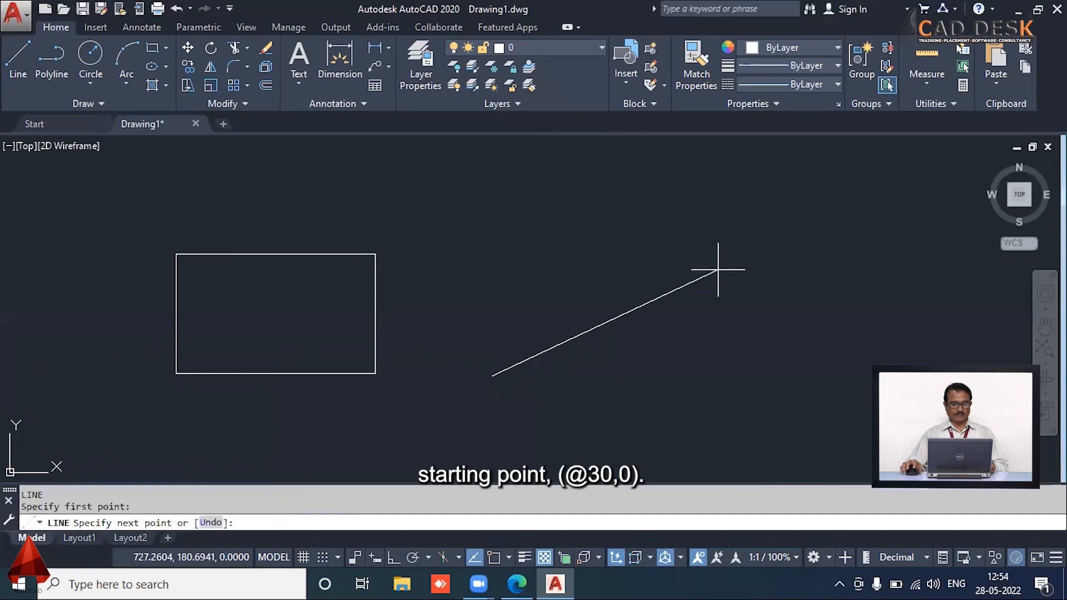
pyautogui.write('@')
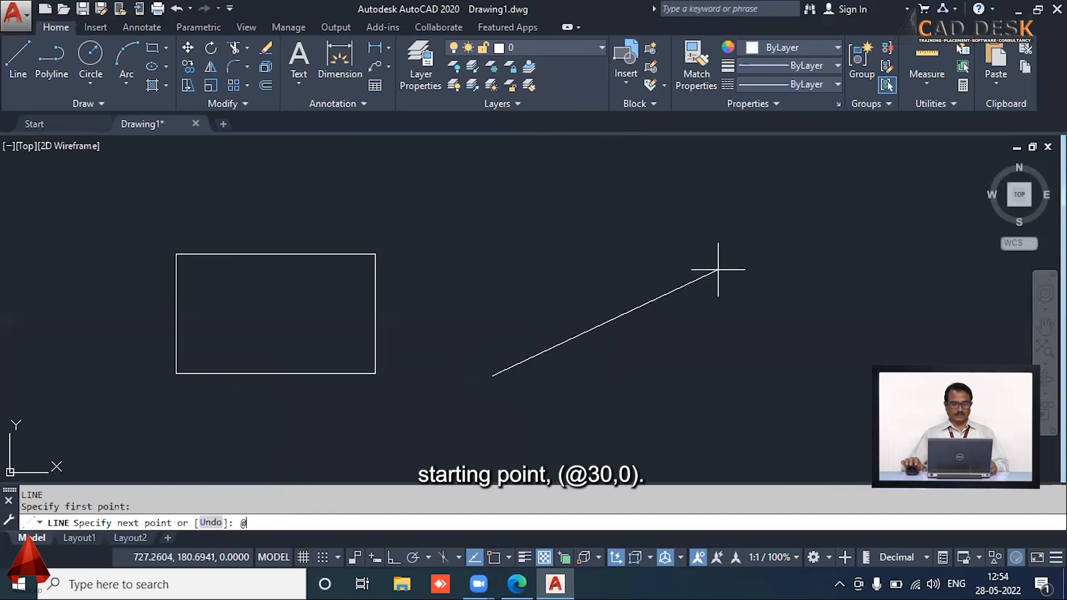
pyautogui.write('30')
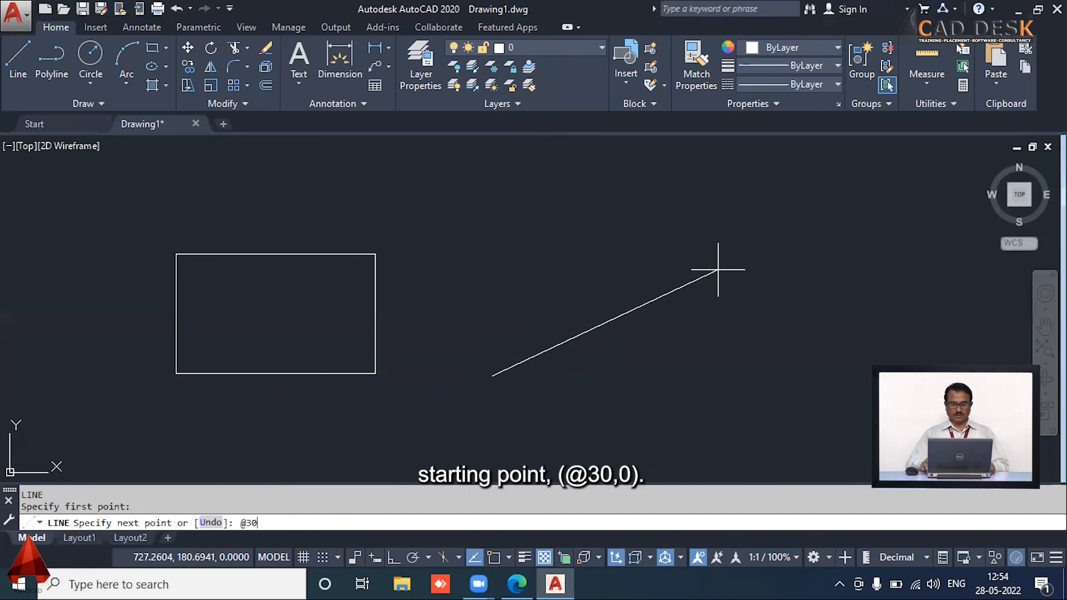
pyautogui.write(',')
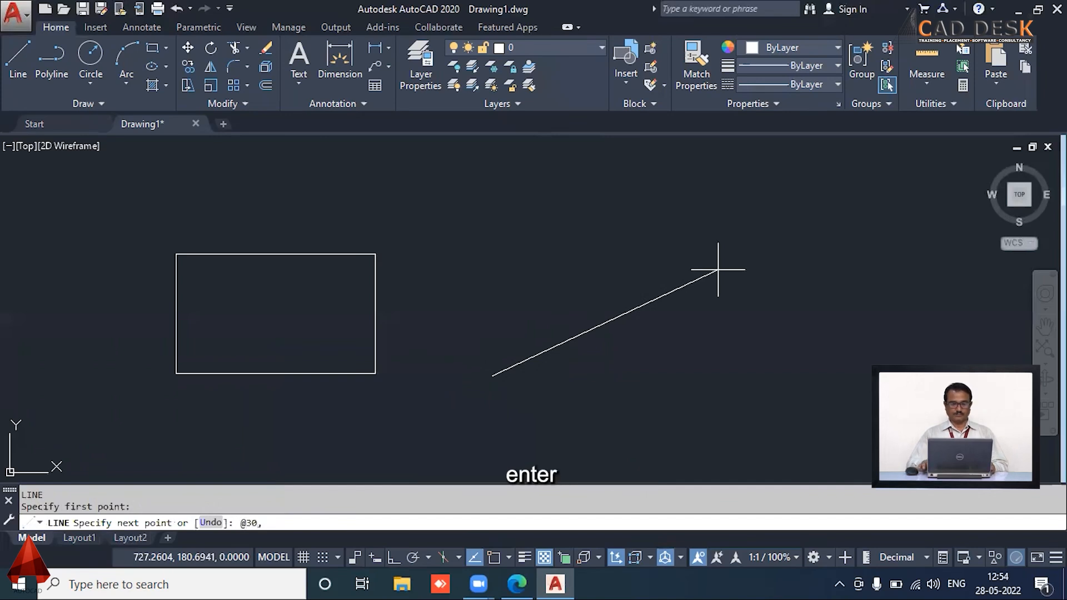
pyautogui.write('0')
pyautogui.press('Return')
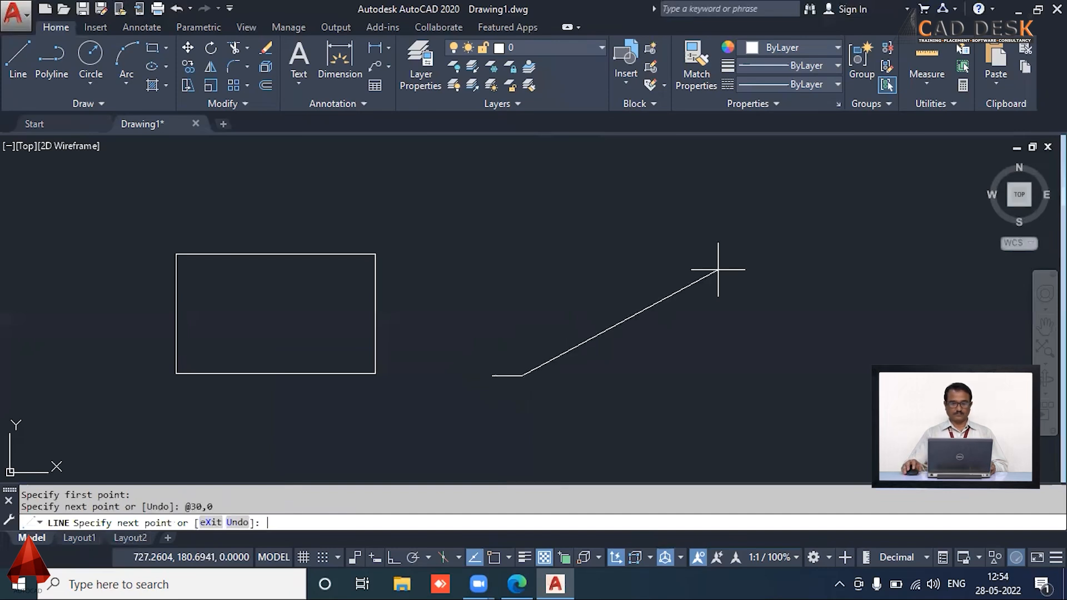
# - Continue the new line upward with a vertical segment to relative coordinate @0,20
pyautogui.scroll(5, 566, 373)
pyautogui.moveTo(427, 318); pyautogui.dragTo(493, 376, button='middle')
pyautogui.write('@')
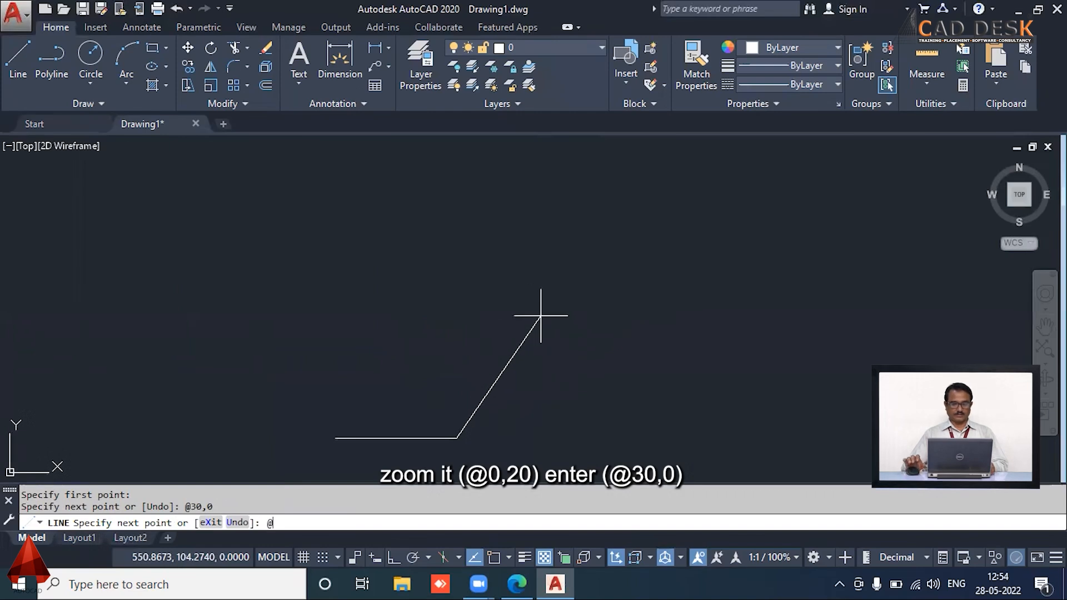
pyautogui.write('0')
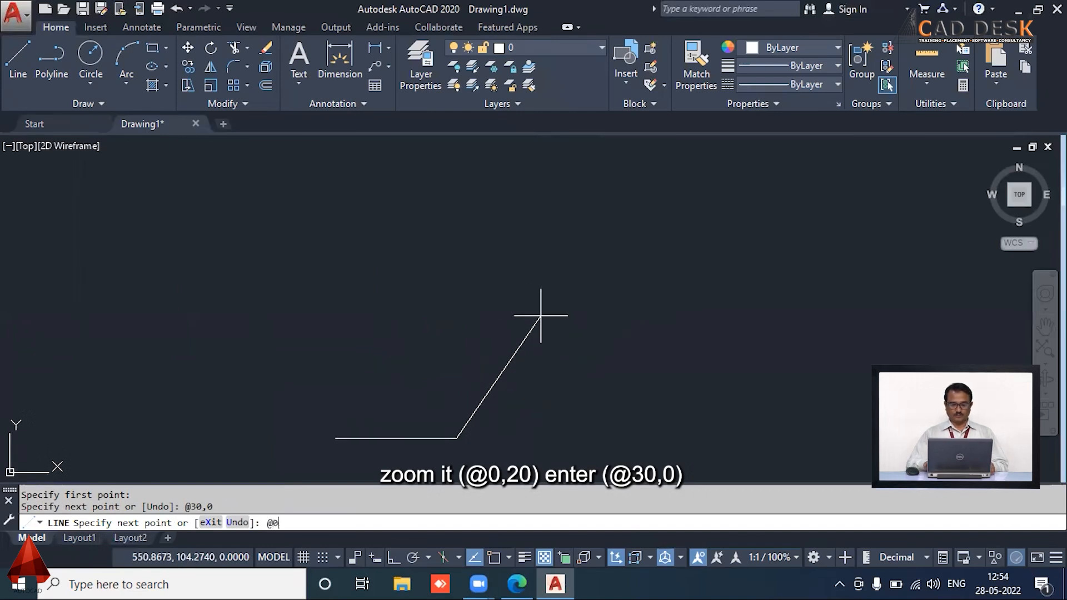
pyautogui.write(',20')
pyautogui.press('Return')
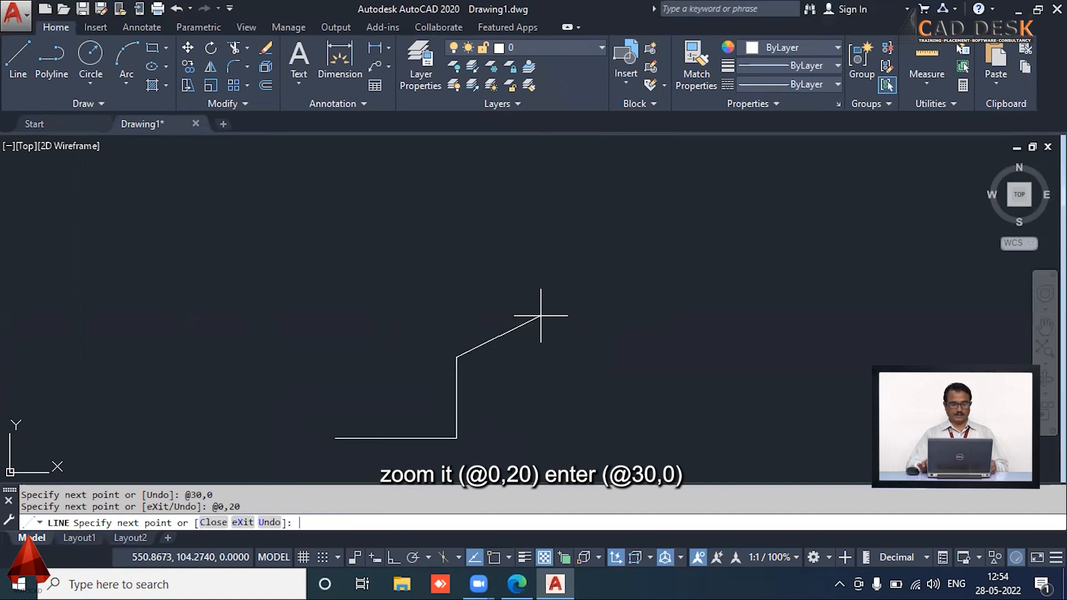
pyautogui.write('@30')
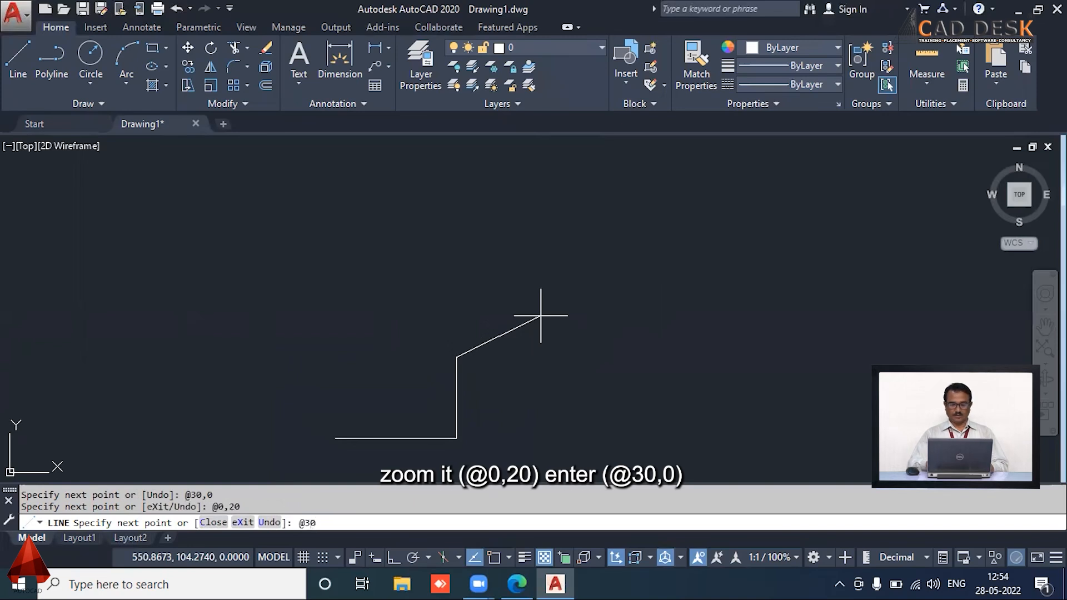
pyautogui.write(',0')
pyautogui.press('Return')
pyautogui.press('Return')
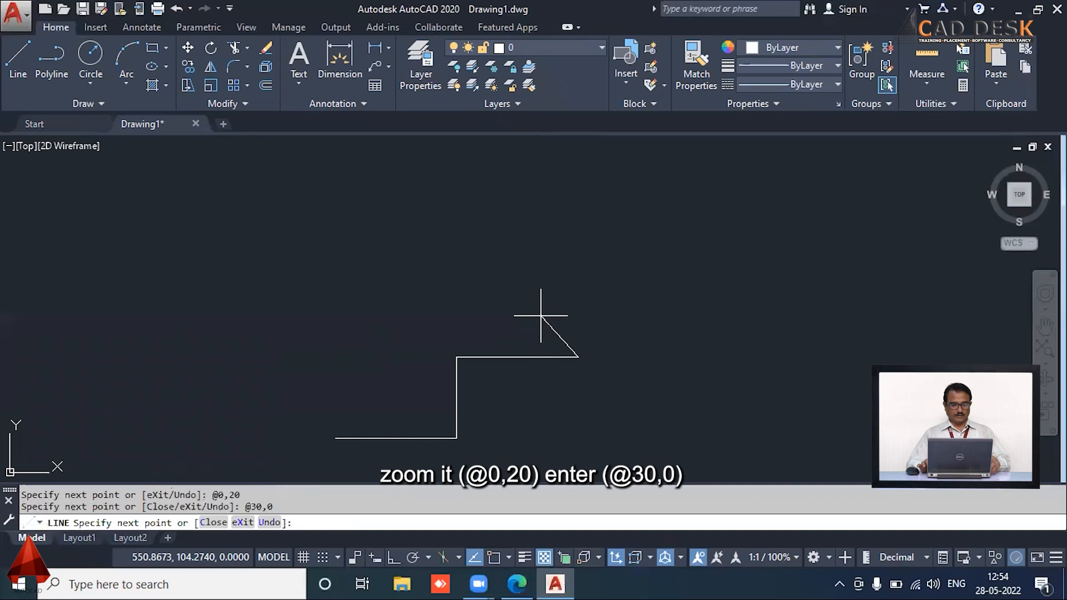
pyautogui.write('@0')
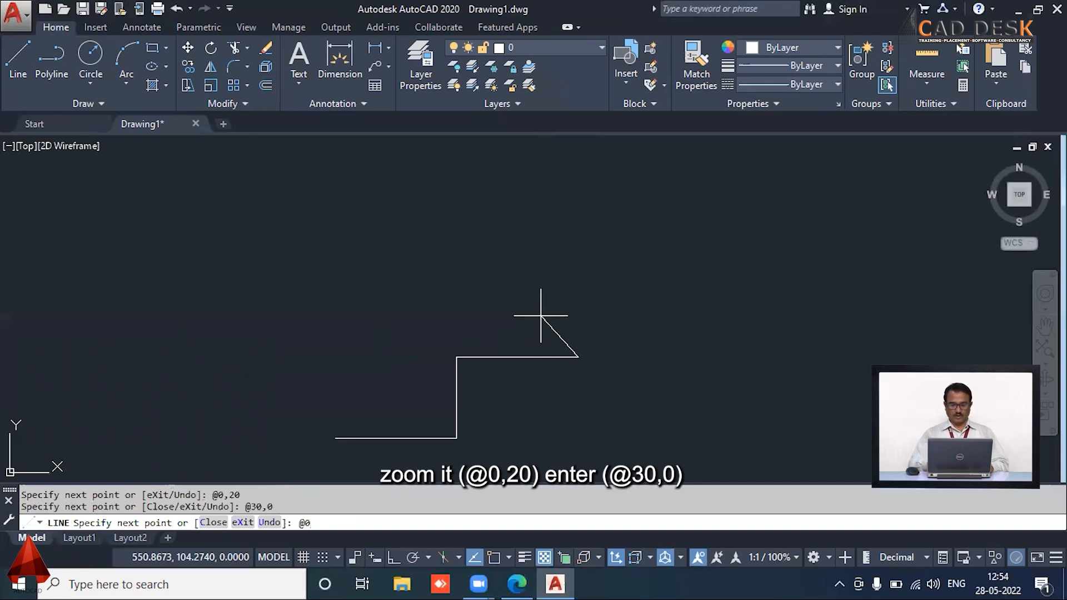
pyautogui.write(',-')
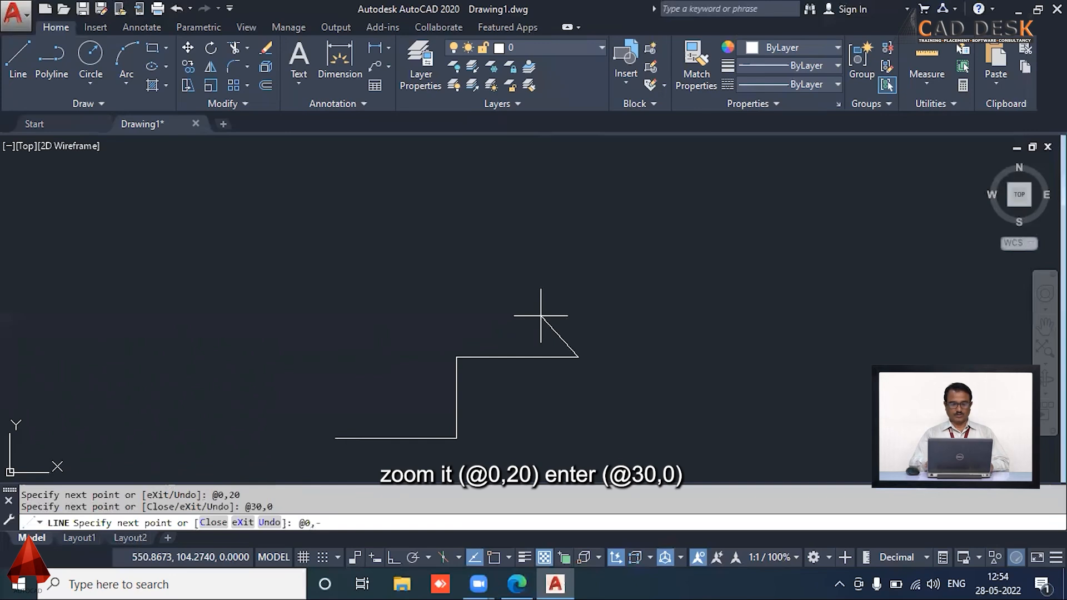
pyautogui.write('20')
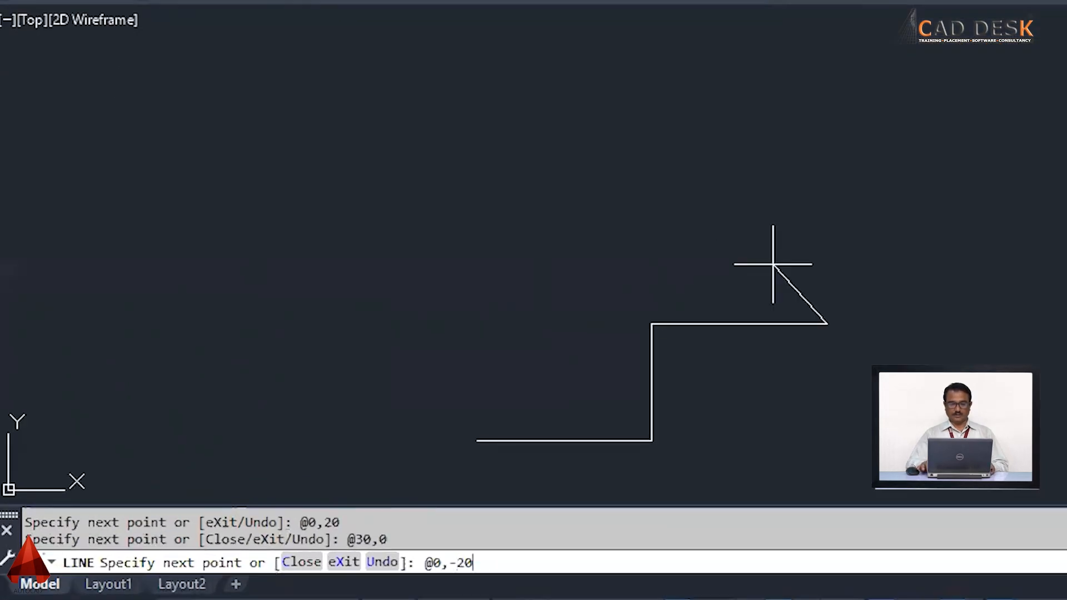
pyautogui.press('Return')
pyautogui.write('@')
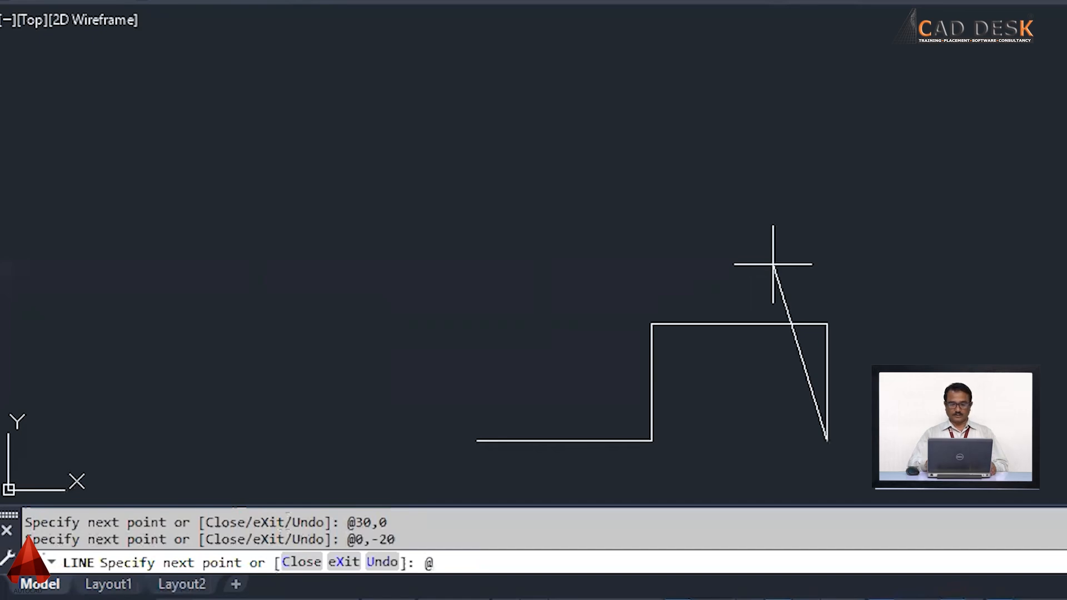
pyautogui.write('30,0')
pyautogui.press('Return')
pyautogui.write('@')
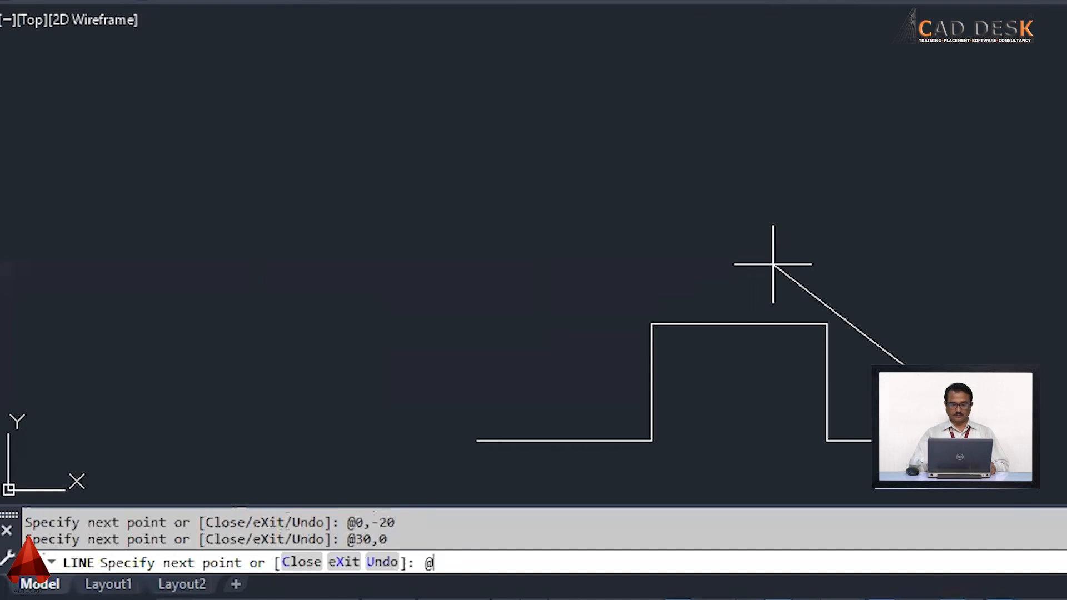
pyautogui.write('0,')
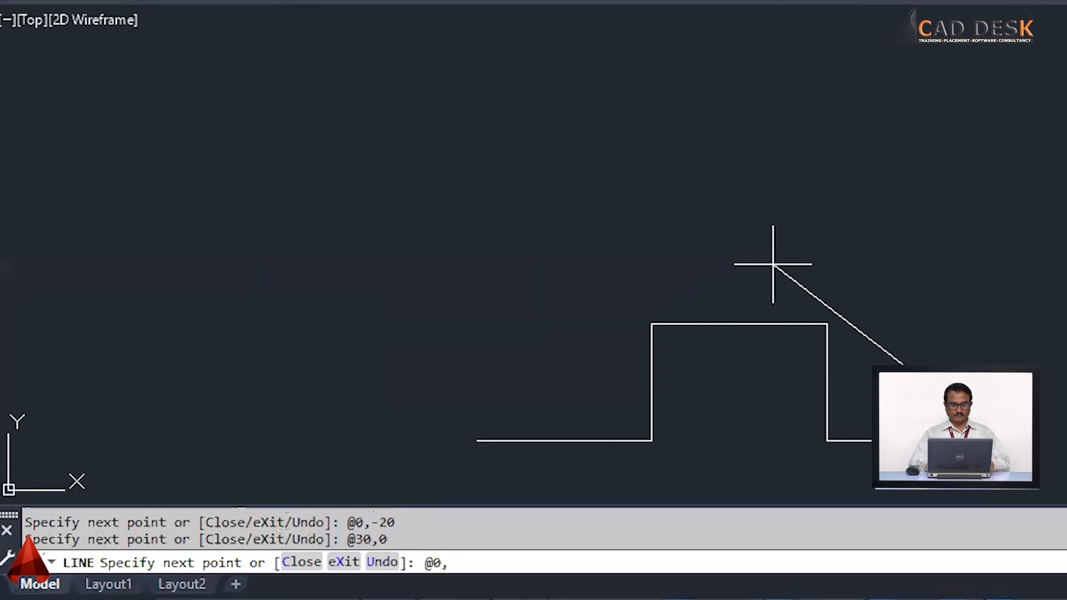
pyautogui.write('50')
pyautogui.press('Return')
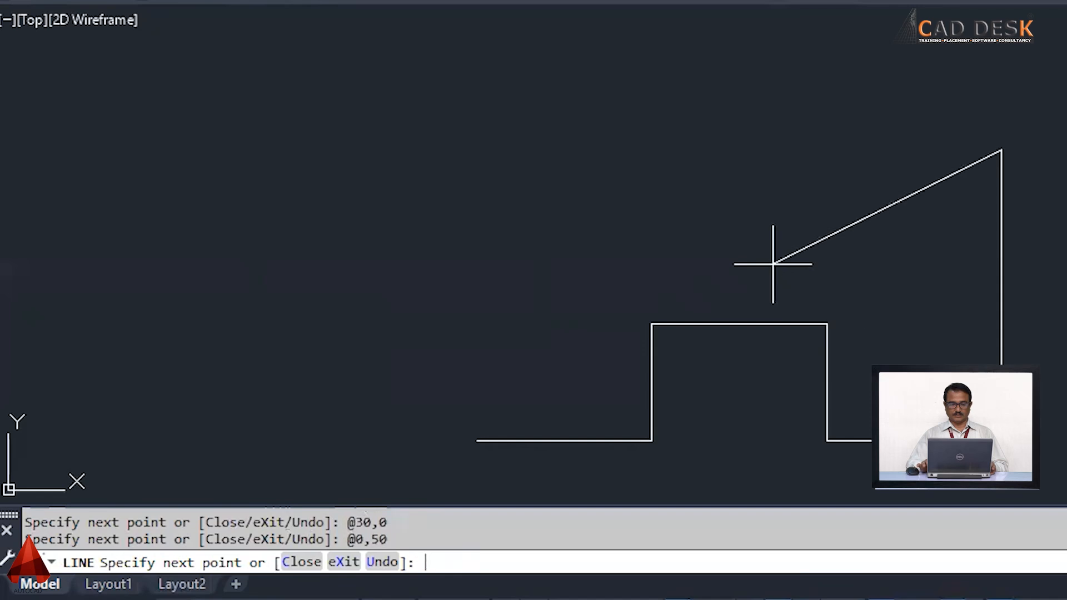
# - Draw the profile's top edge to relative coordinate @-90,0 and close the outline back to its starting point
pyautogui.write('@')
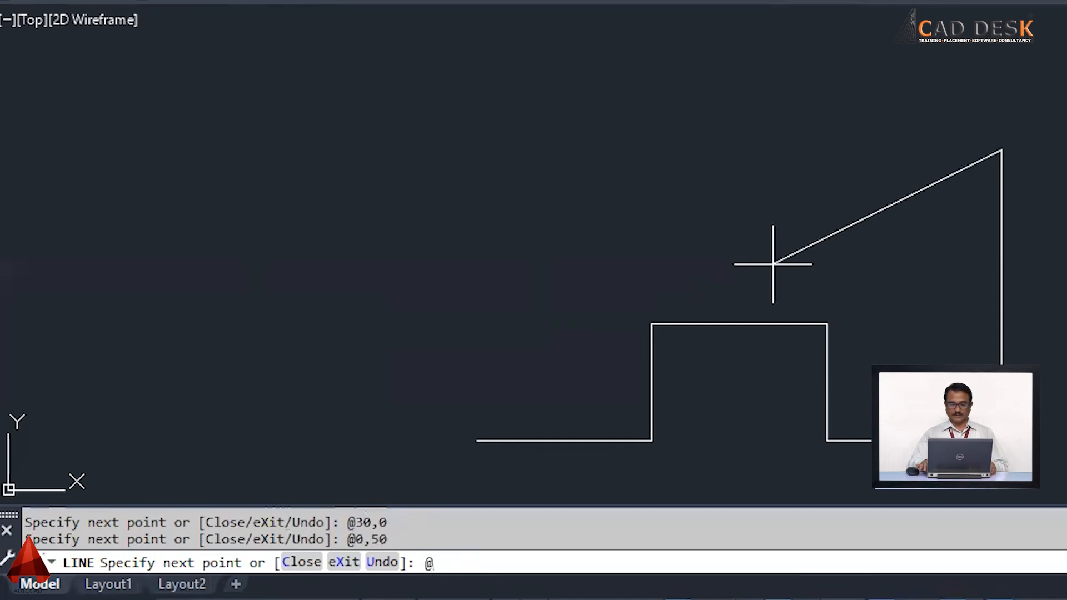
pyautogui.write('-')
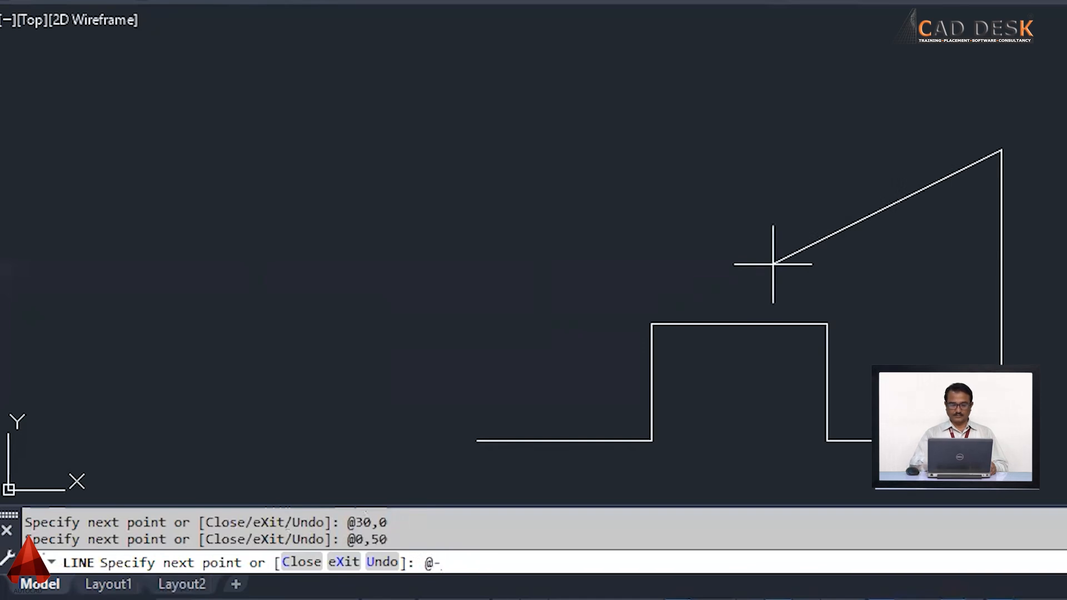
pyautogui.write('90,0')
pyautogui.press('Return')
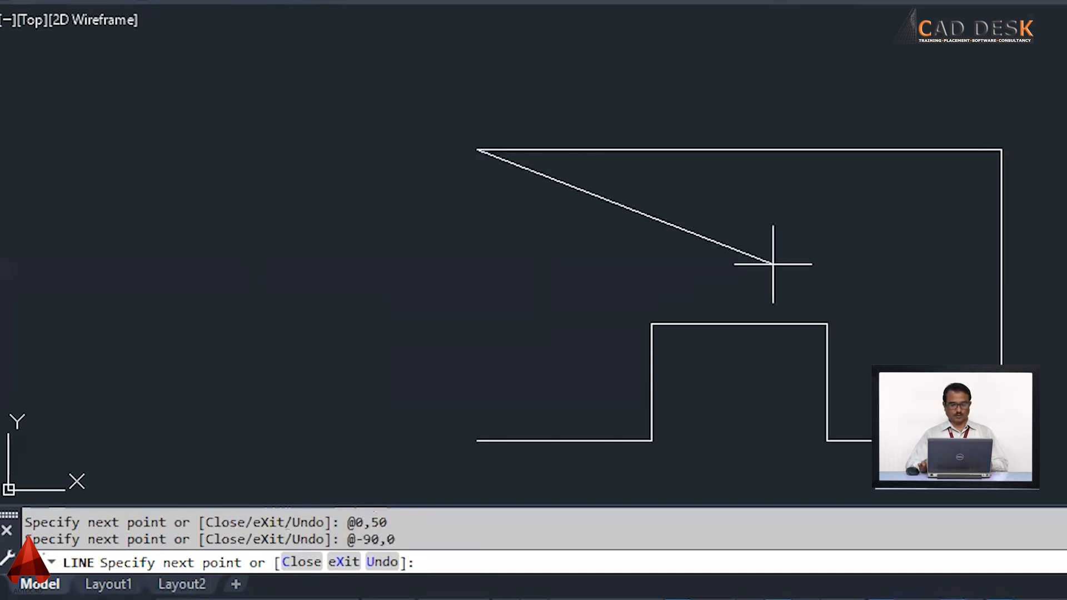
pyautogui.write('c')
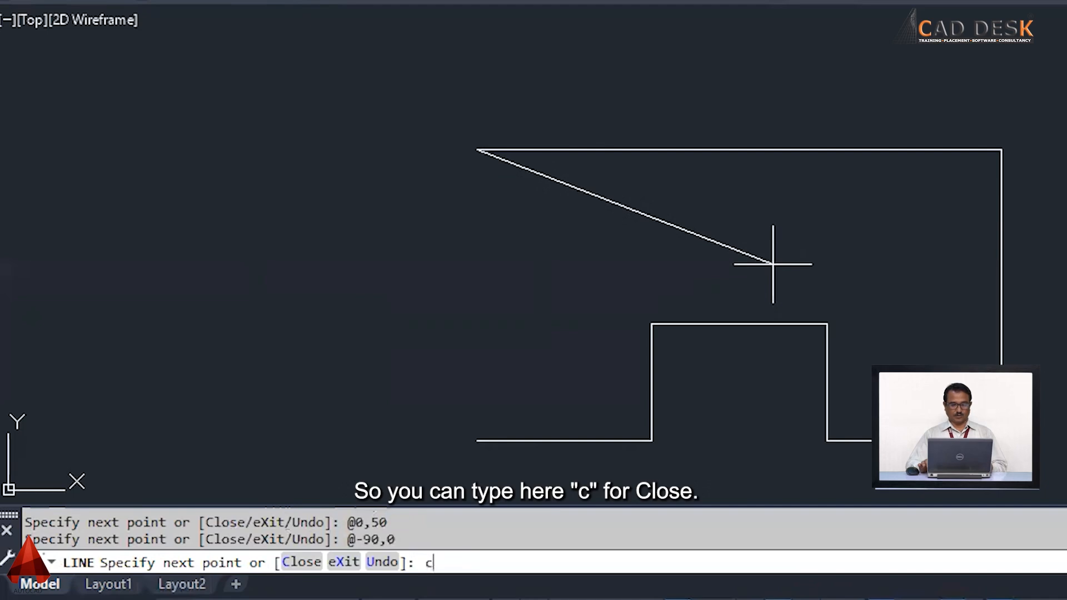
pyautogui.press('Return')
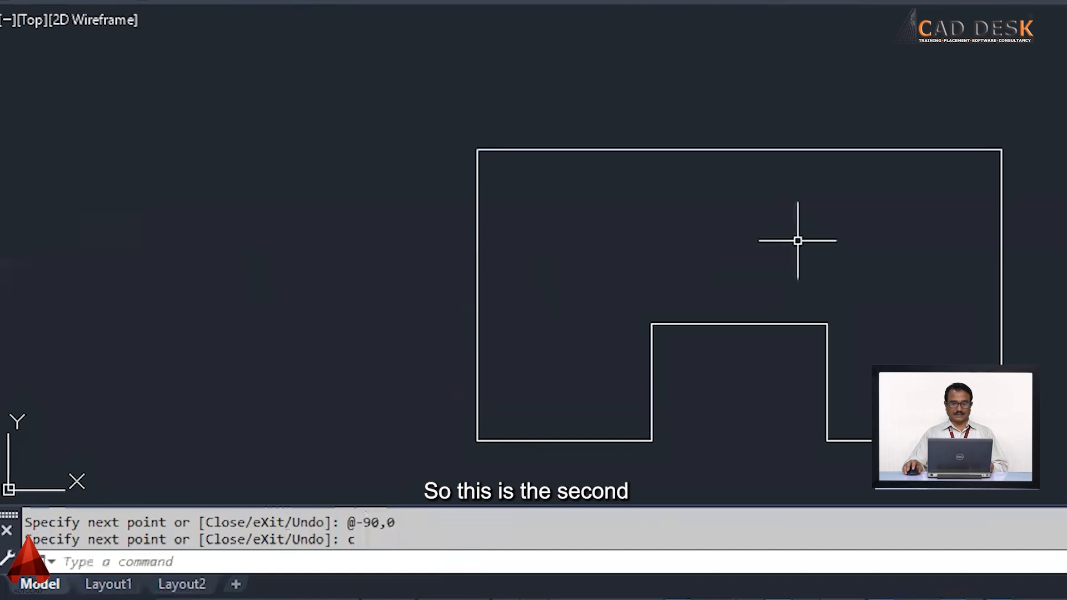
# - Erase both the rectangle and the stepped profile from the drawing
pyautogui.scroll(-2, 806, 234)
pyautogui.moveTo(839, 220); pyautogui.dragTo(745, 202, button='middle')
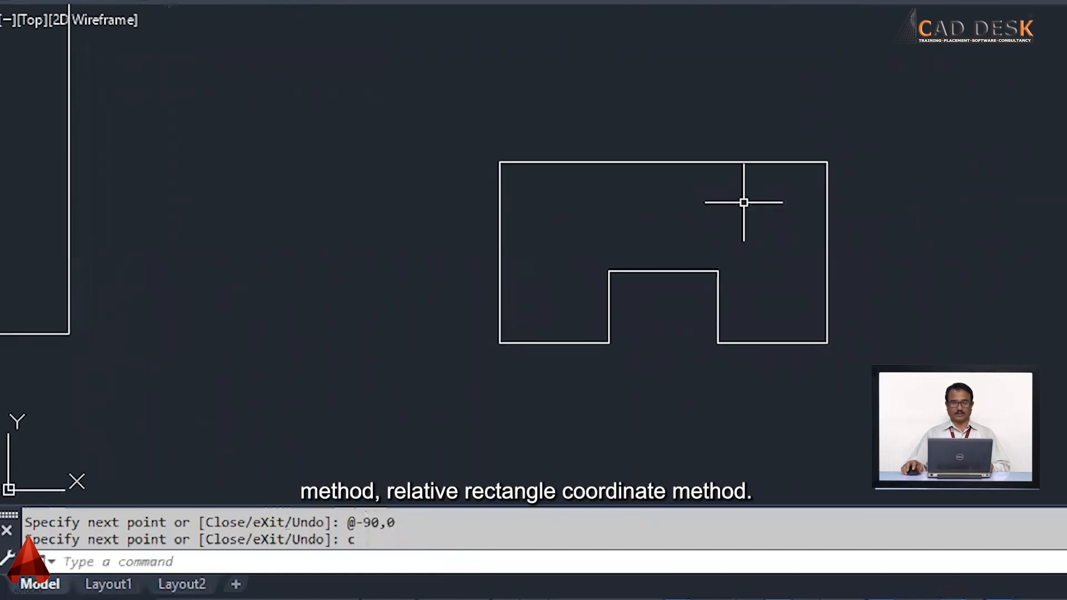
pyautogui.scroll(-2, 968, 164)
pyautogui.moveTo(967, 164)
pyautogui.mouseDown(button='middle')
pyautogui.moveTo(621, 184)
pyautogui.moveTo(614, 173)
pyautogui.mouseUp(button='middle')
pyautogui.click(636, 159)
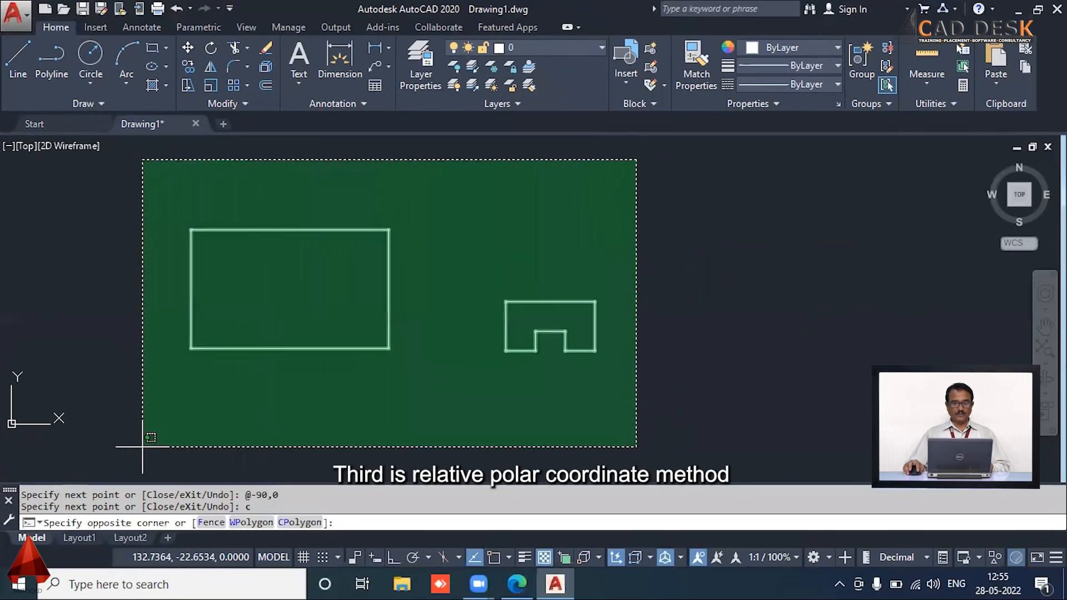
pyautogui.click(143, 446)
pyautogui.press('Delete')
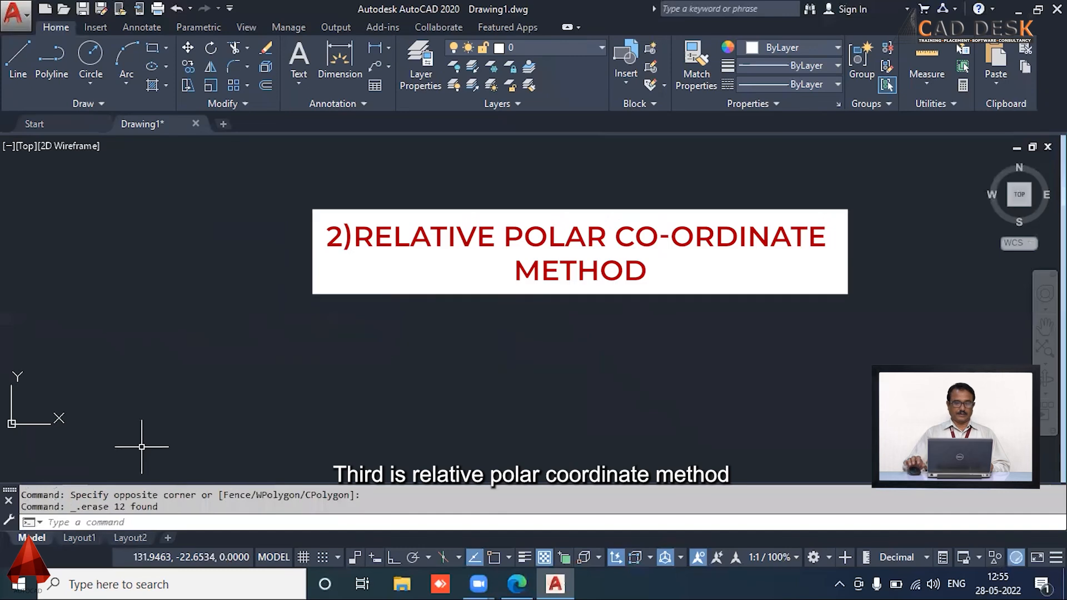
# - Draw a long vertical line downward in the middle of the empty drawing area with Ortho mode on
pyautogui.moveTo(186, 340); pyautogui.dragTo(191, 384, button='middle')
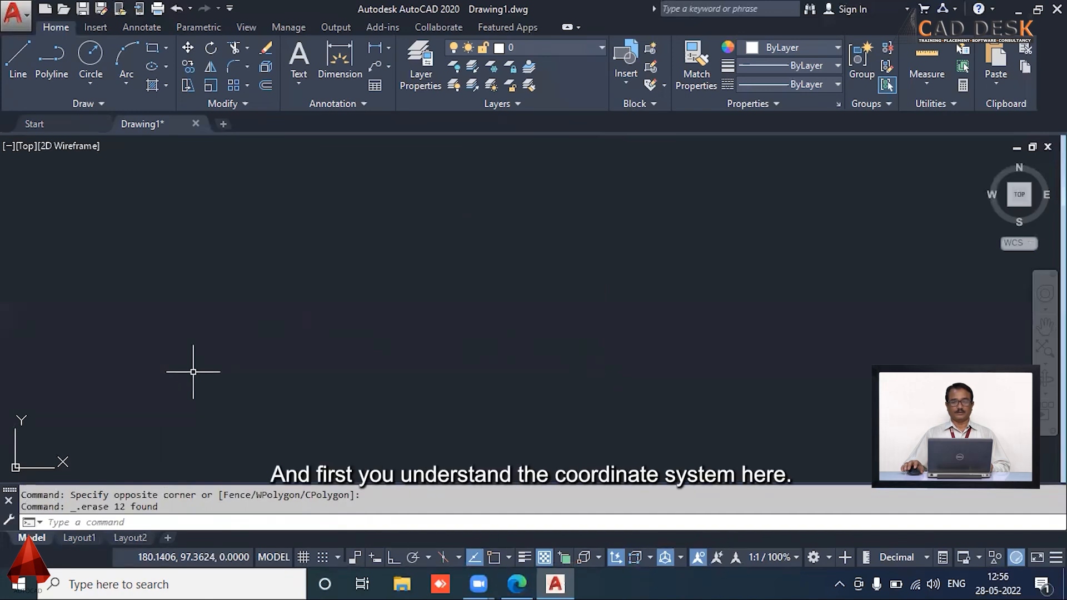
pyautogui.write('L')
pyautogui.press('Return')
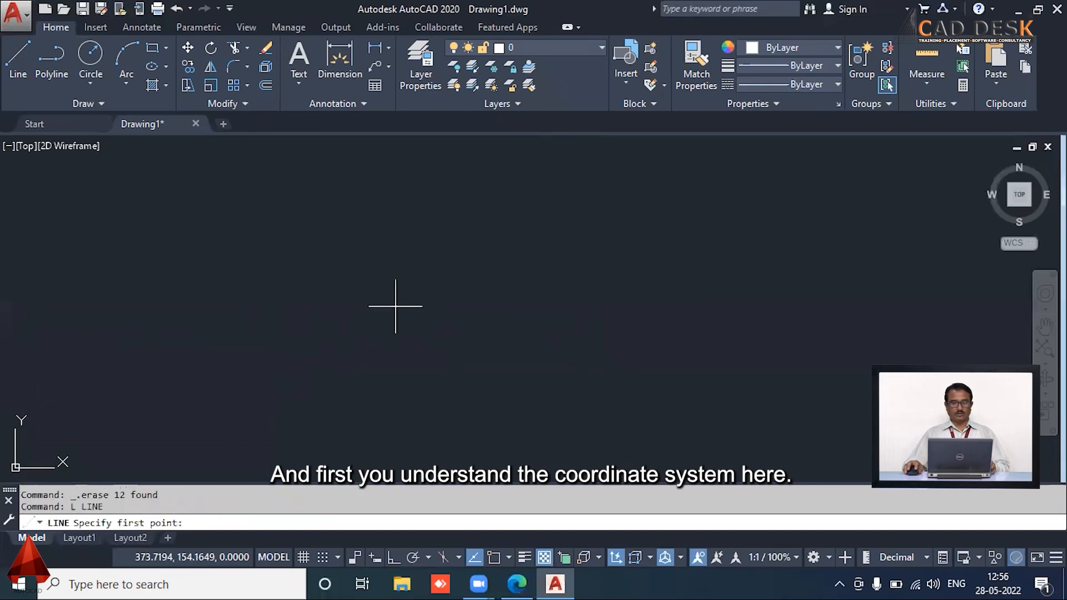
pyautogui.click(441, 186)
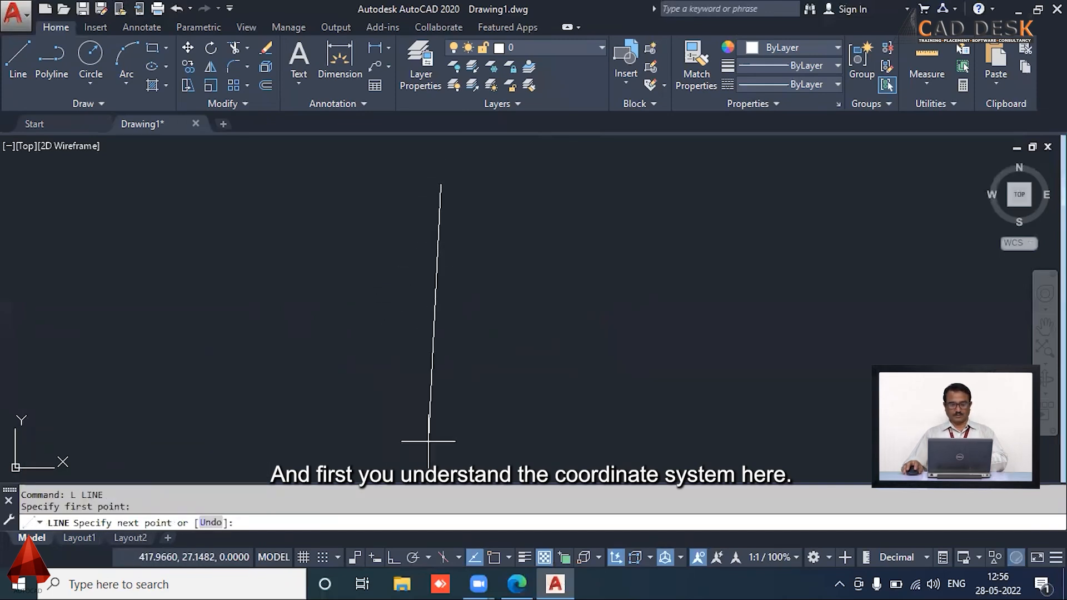
pyautogui.press('F8')
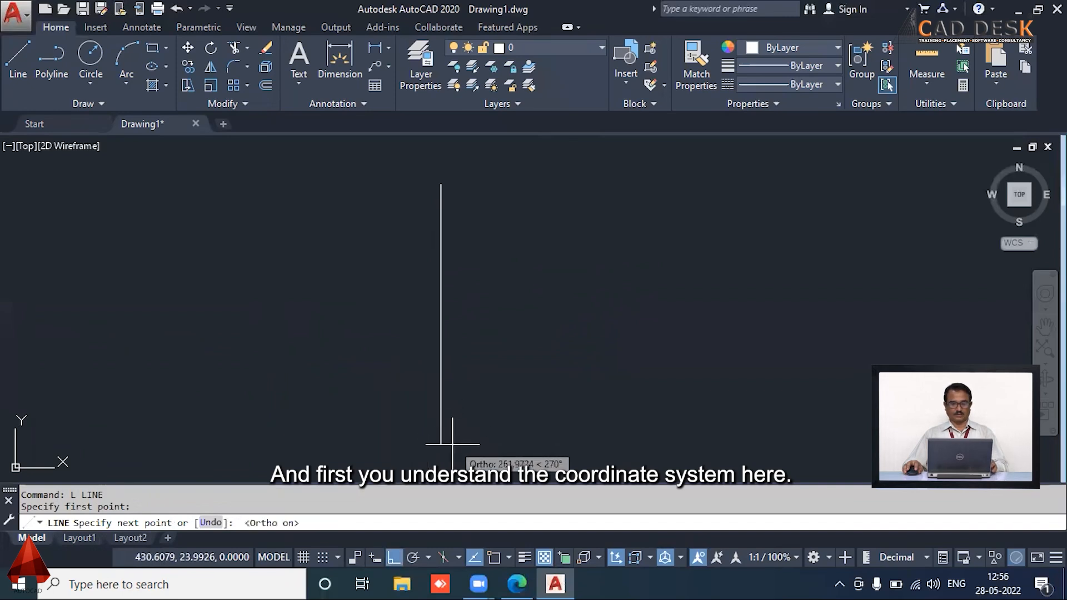
pyautogui.click(453, 452)
pyautogui.press('Escape')
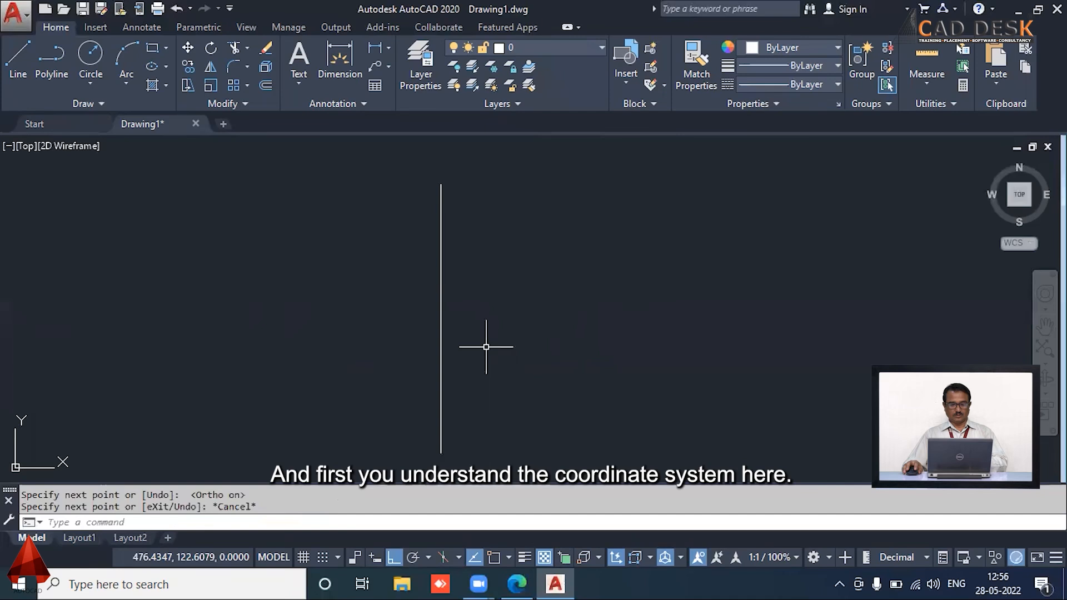
# - Turn on object snap and rotate a copy of the vertical line 90 degrees about its midpoint to form crossing axes
pyautogui.write('ro')
pyautogui.press('Return')
pyautogui.click(469, 311)
pyautogui.click(384, 366)
pyautogui.press('Return')
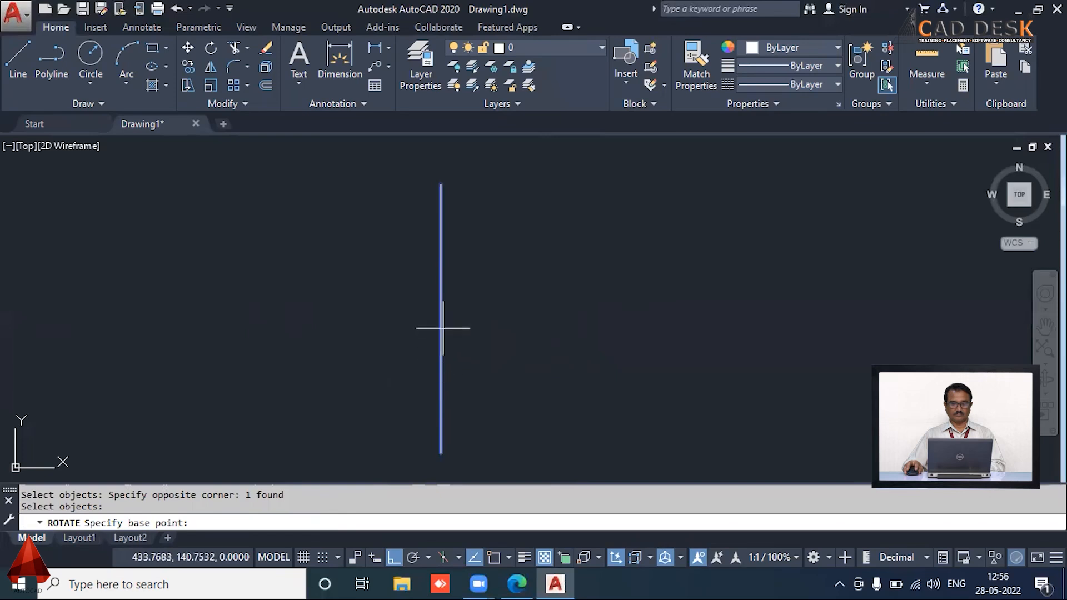
pyautogui.click(494, 557)
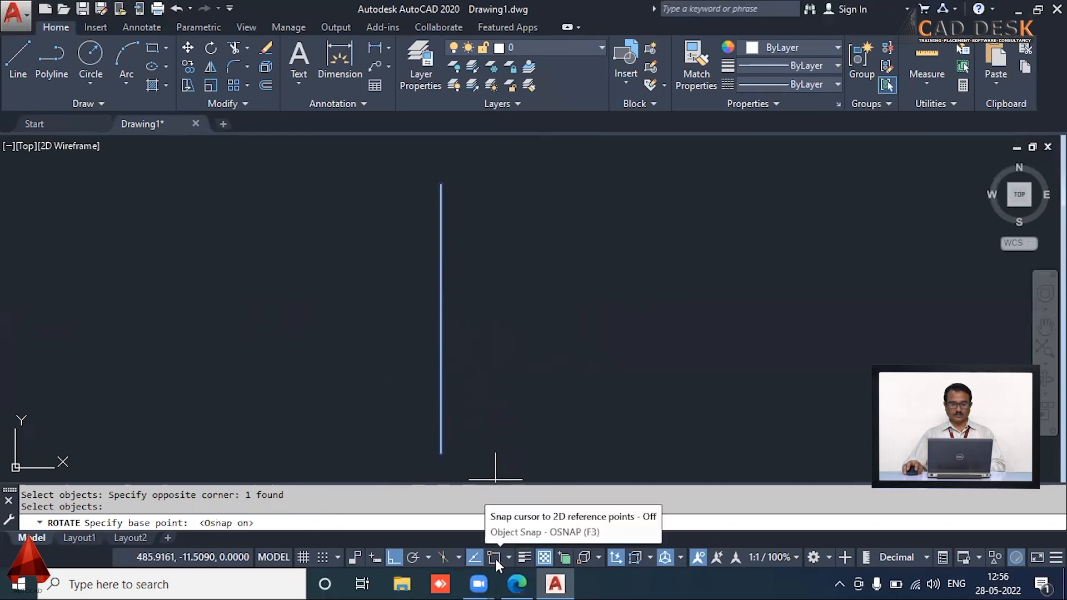
pyautogui.click(441, 319)
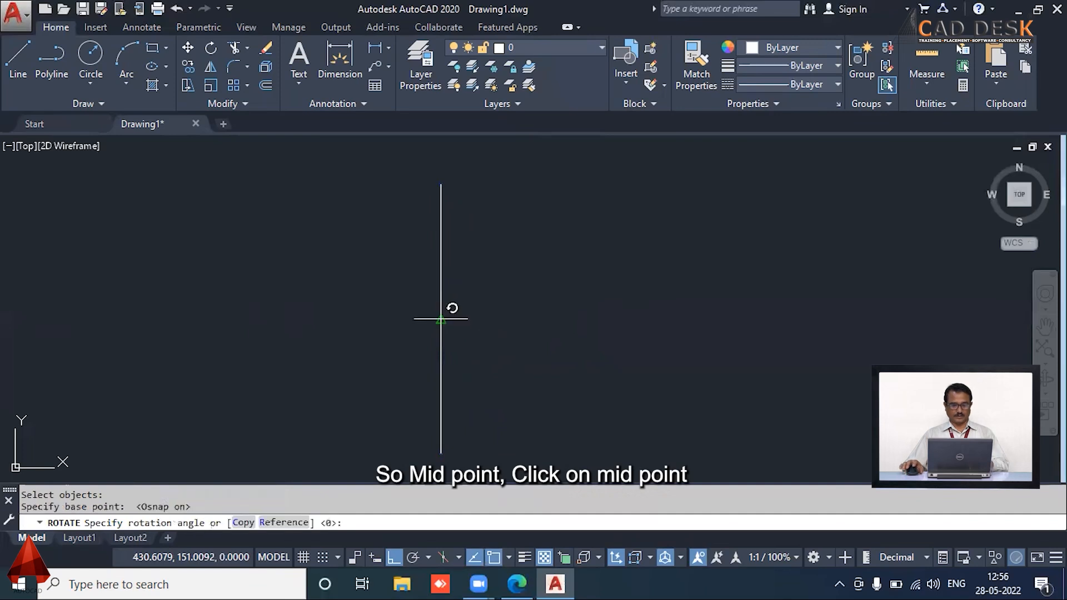
pyautogui.write('c')
pyautogui.press('Return')
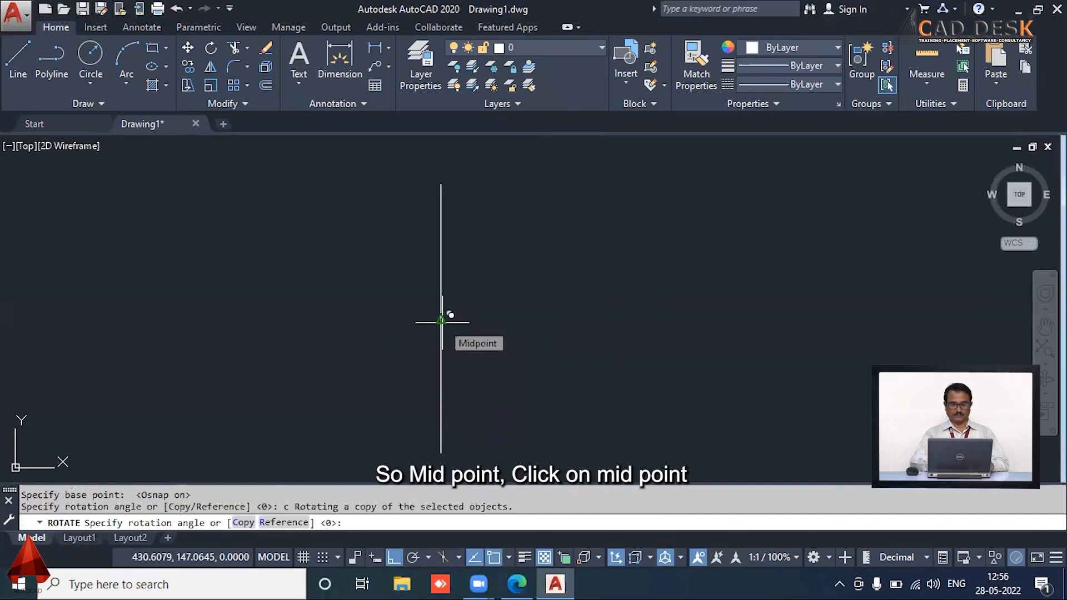
pyautogui.write('90')
pyautogui.press('Return')
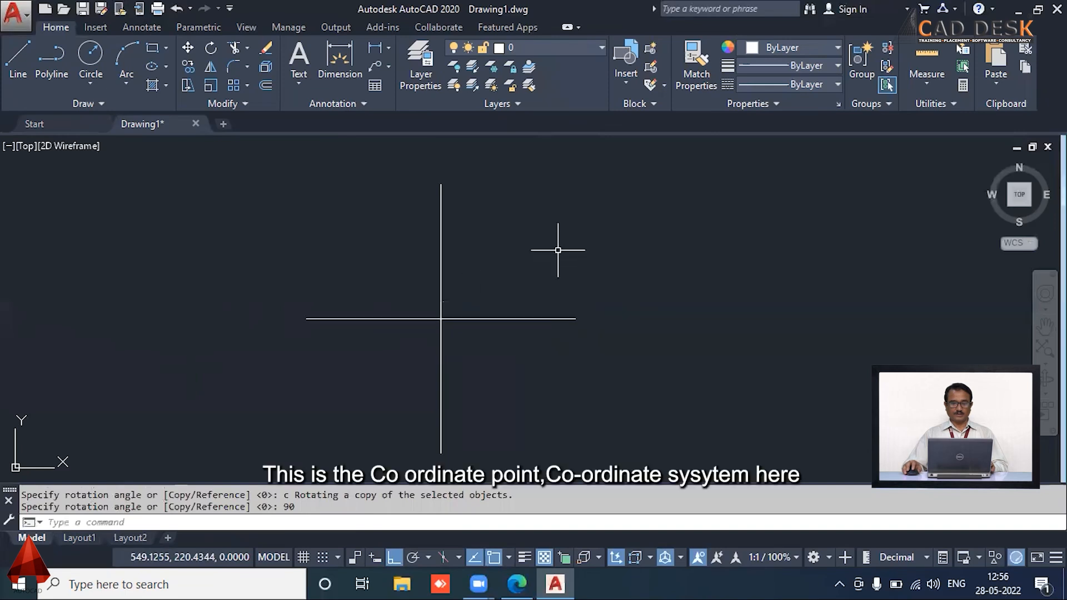
# - Add single-line text "0/360" beside the right end of the horizontal axis, about 31 units high with rotation 0
pyautogui.scroll(2, 484, 300)
pyautogui.moveTo(515, 296)
pyautogui.mouseDown(button='middle')
pyautogui.moveTo(579, 293)
pyautogui.moveTo(586, 276)
pyautogui.moveTo(546, 264)
pyautogui.mouseUp(button='middle')
pyautogui.scroll(-2, 586, 293)
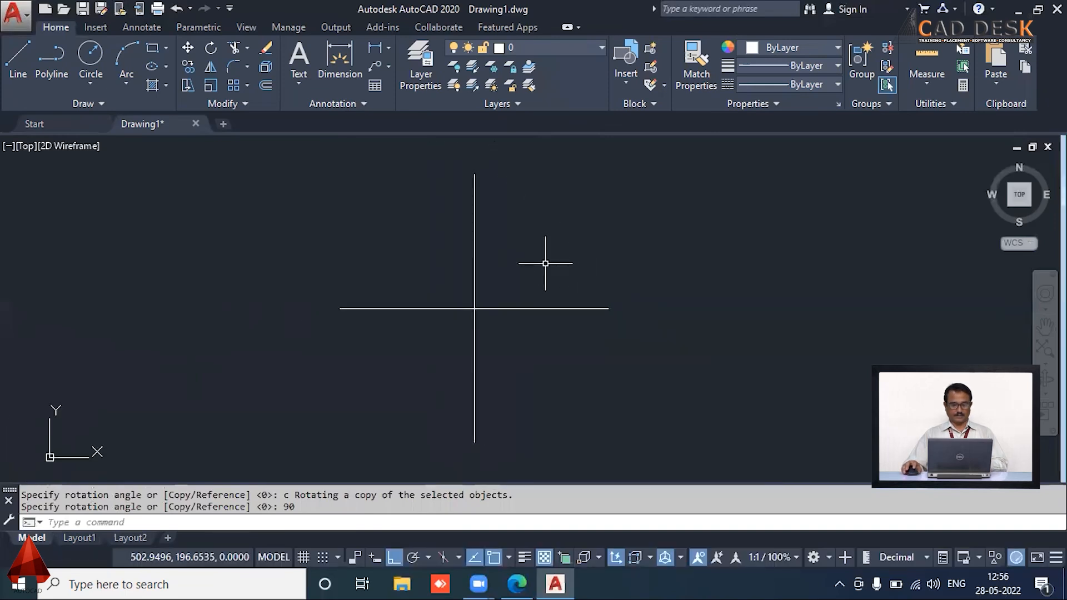
pyautogui.write('dt')
pyautogui.press('Return')
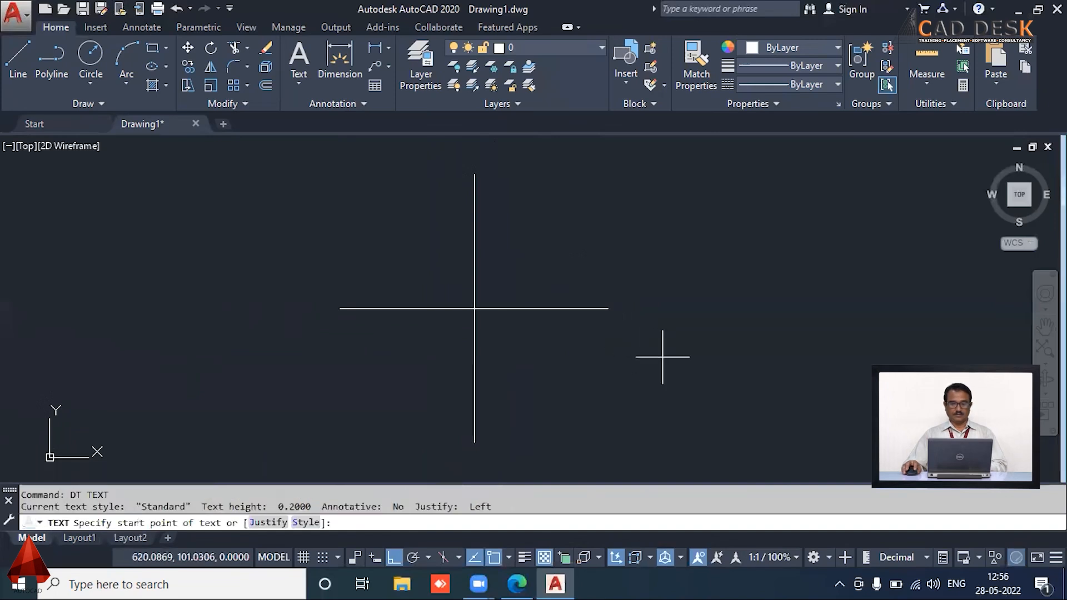
pyautogui.click(624, 321)
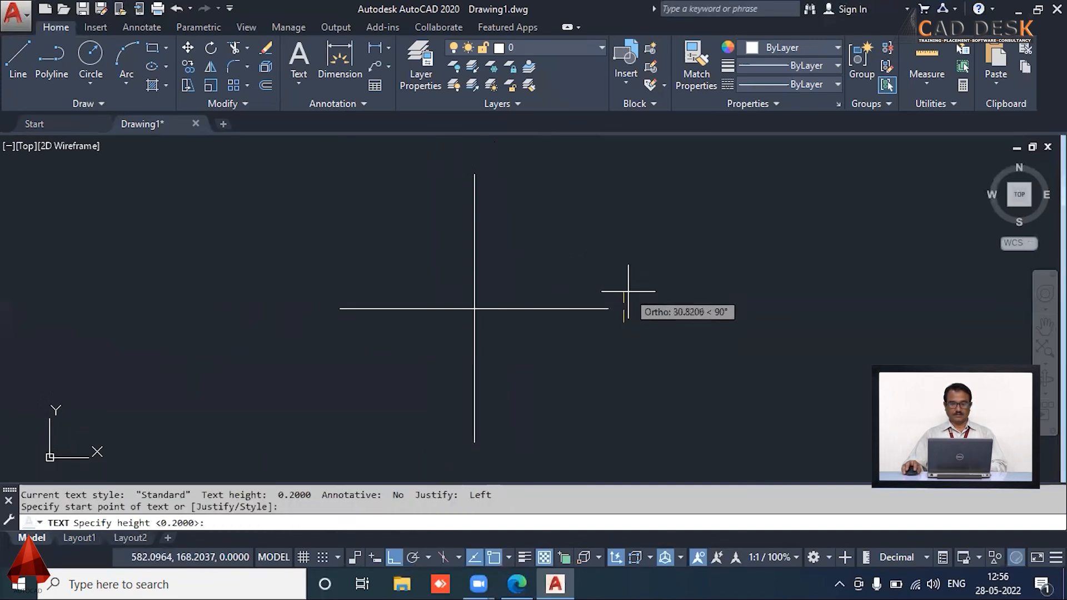
pyautogui.press('Return')
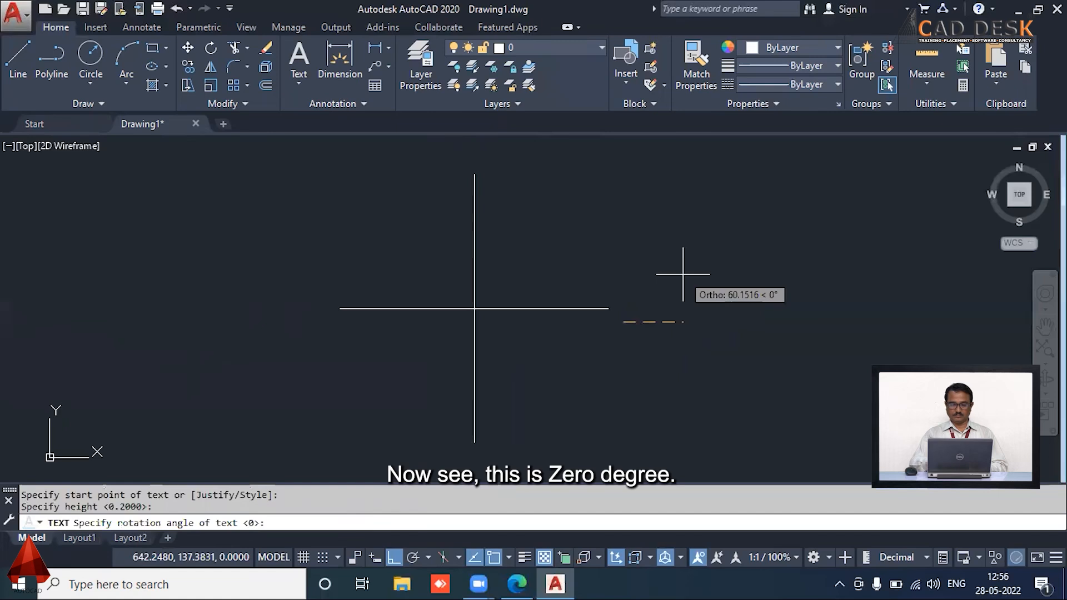
pyautogui.write('0')
pyautogui.press('Return')
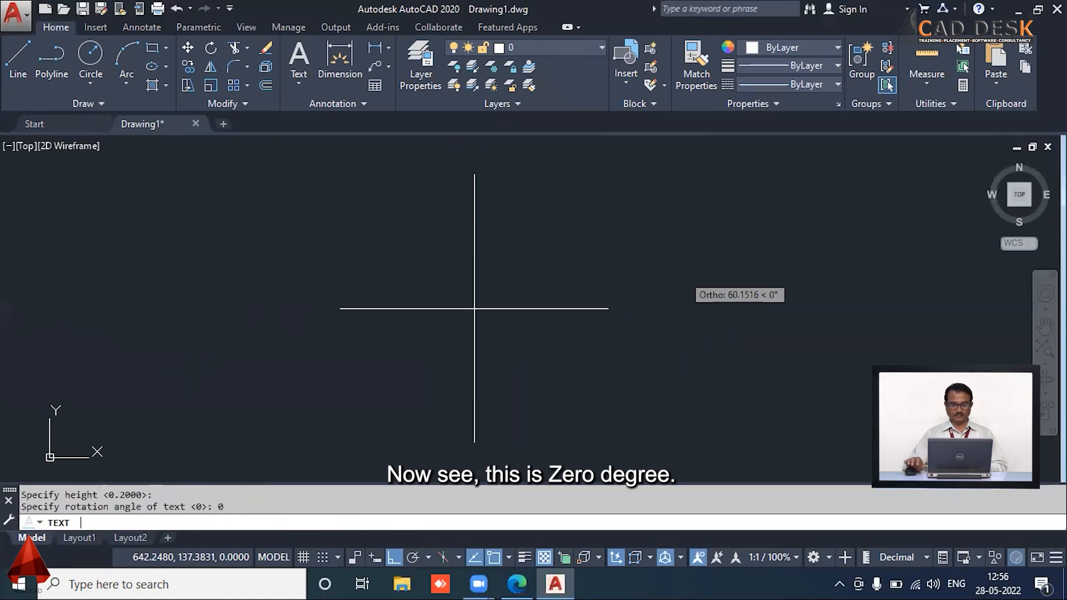
pyautogui.write('0')
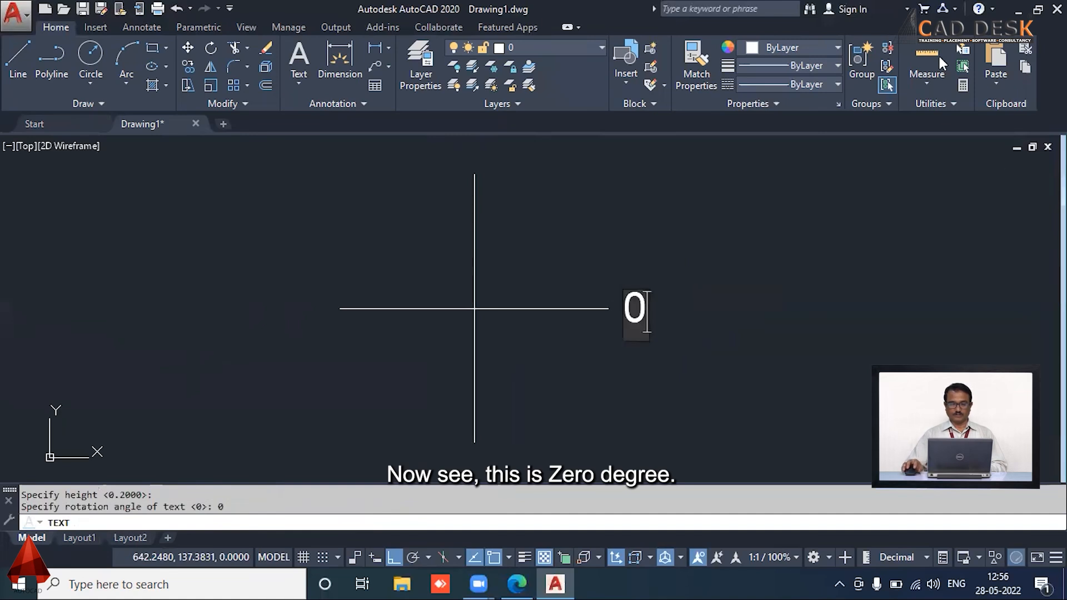
pyautogui.write('/')
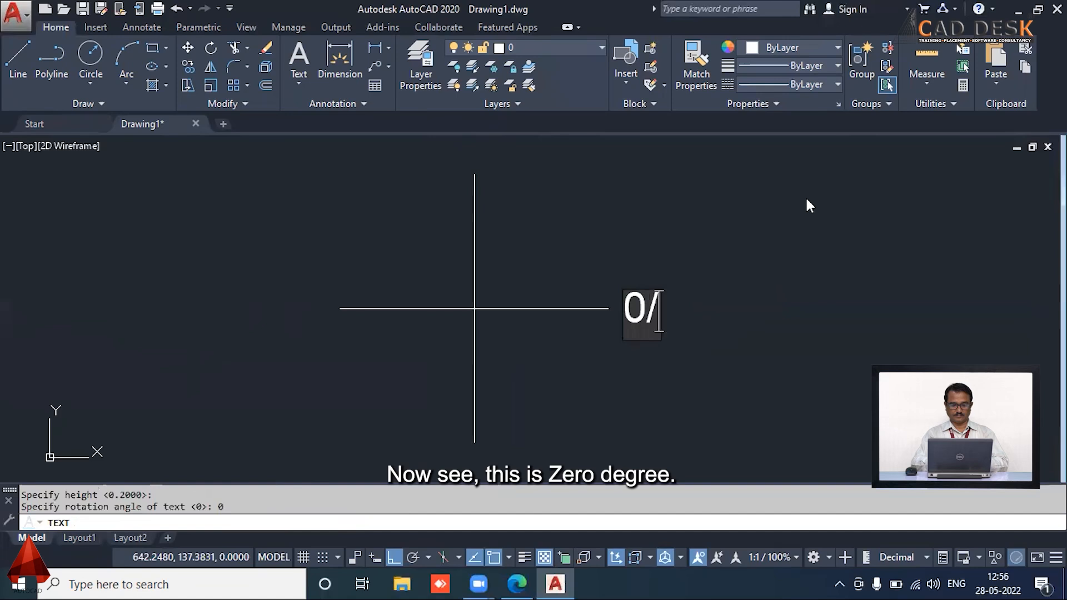
pyautogui.write('360')
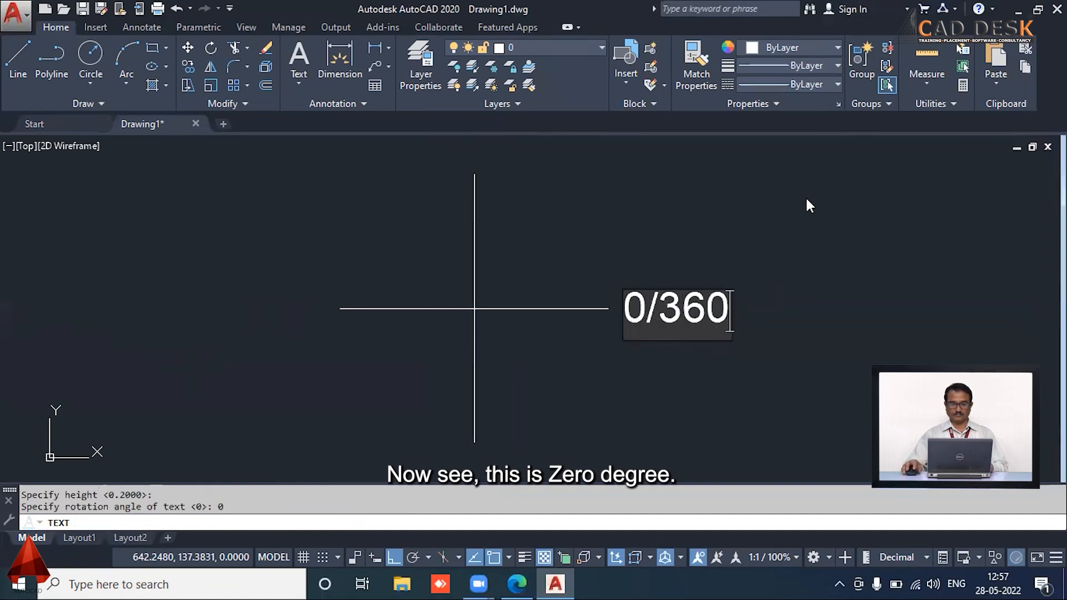
# - Label the upper axis end "90", the left end "180" and the lower end "270"
pyautogui.click(466, 153)
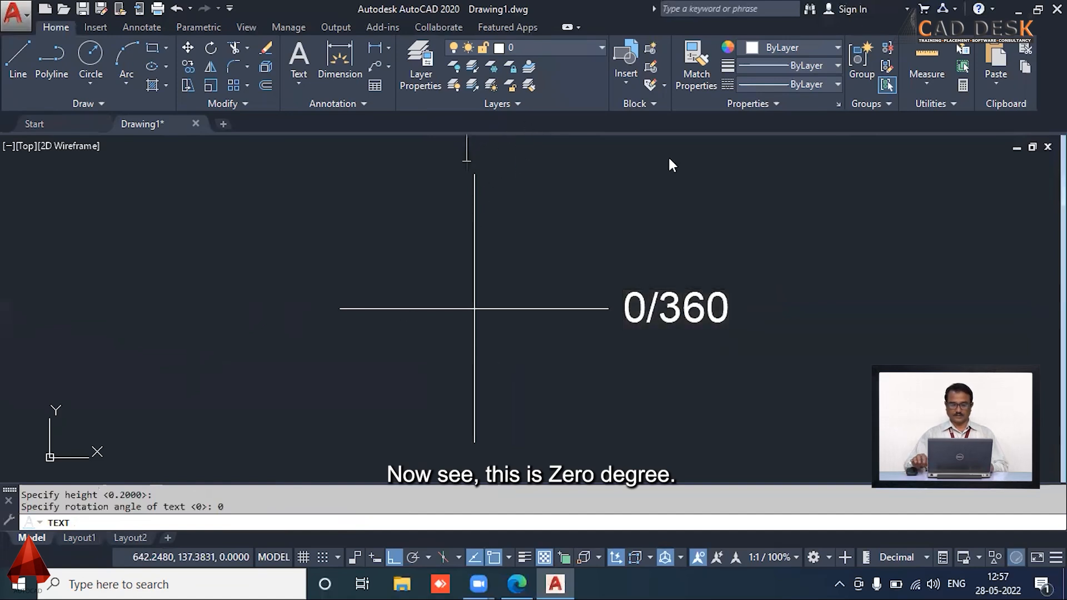
pyautogui.write('90')
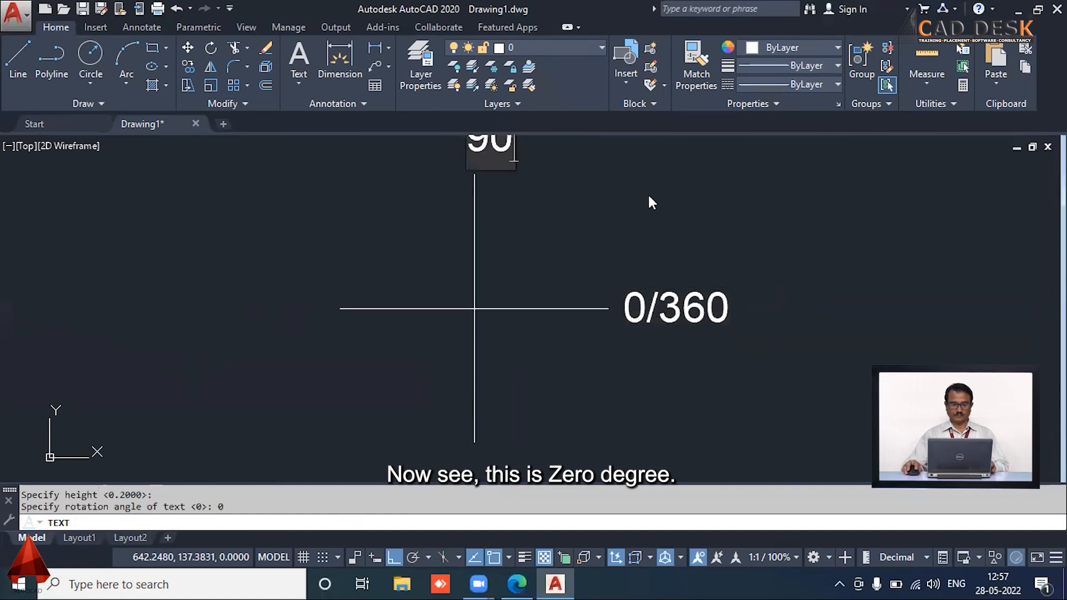
pyautogui.click(278, 307)
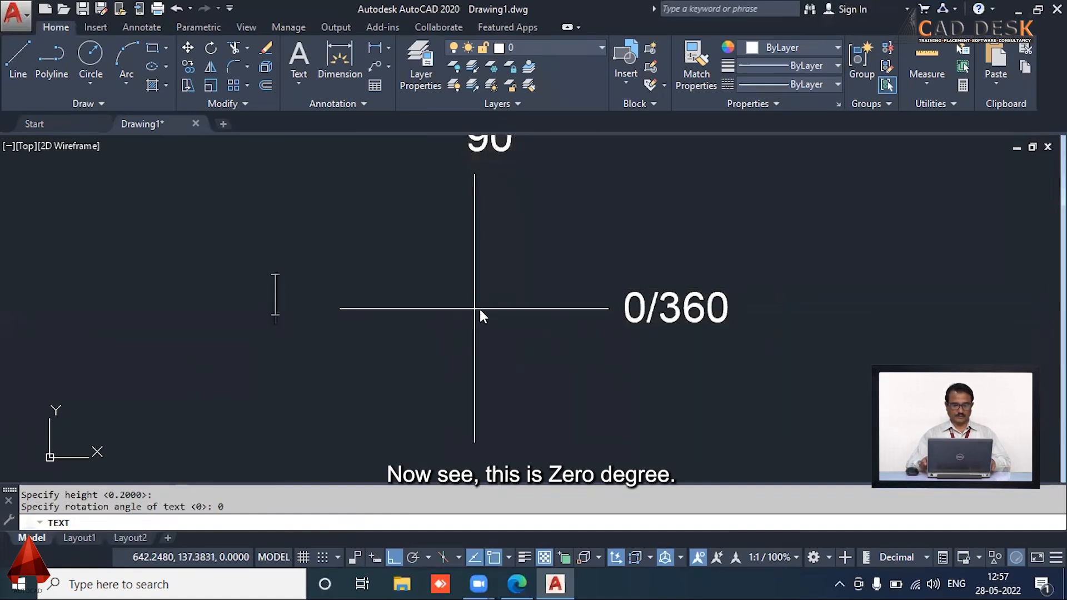
pyautogui.write('180')
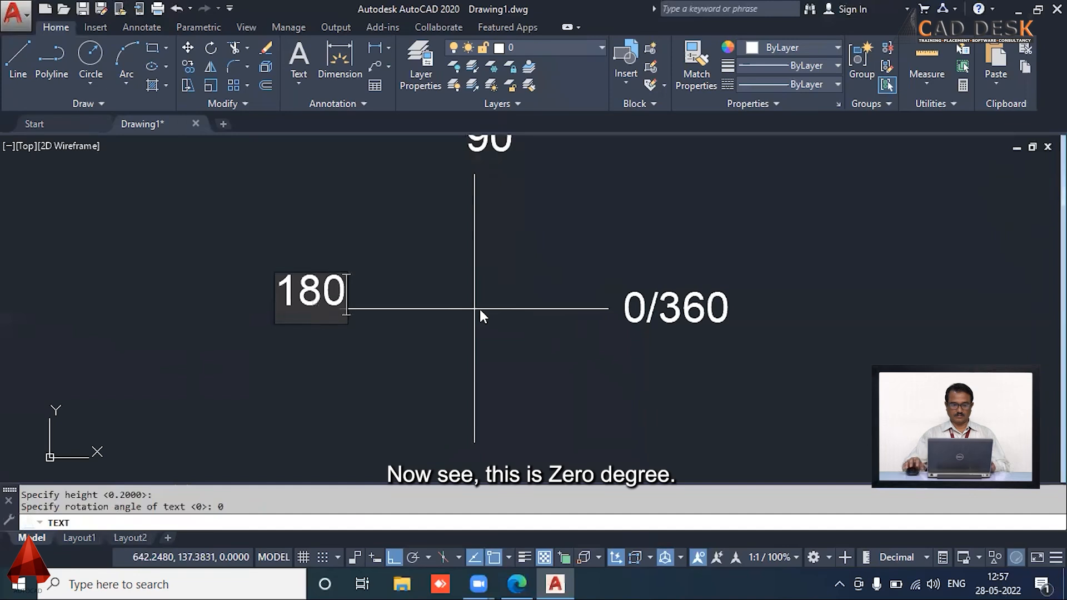
pyautogui.click(460, 458)
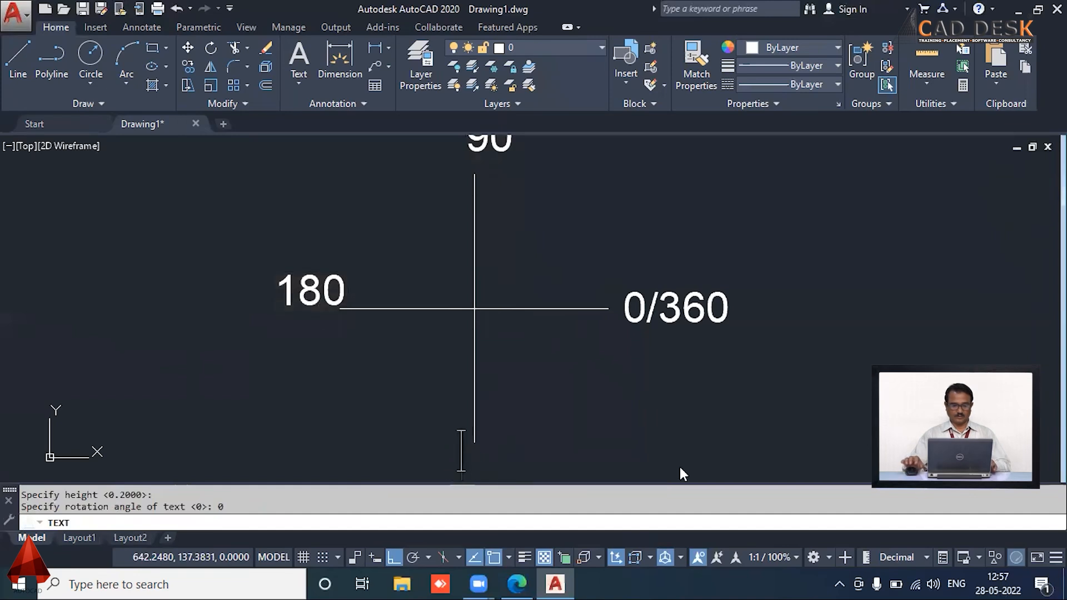
pyautogui.write('270')
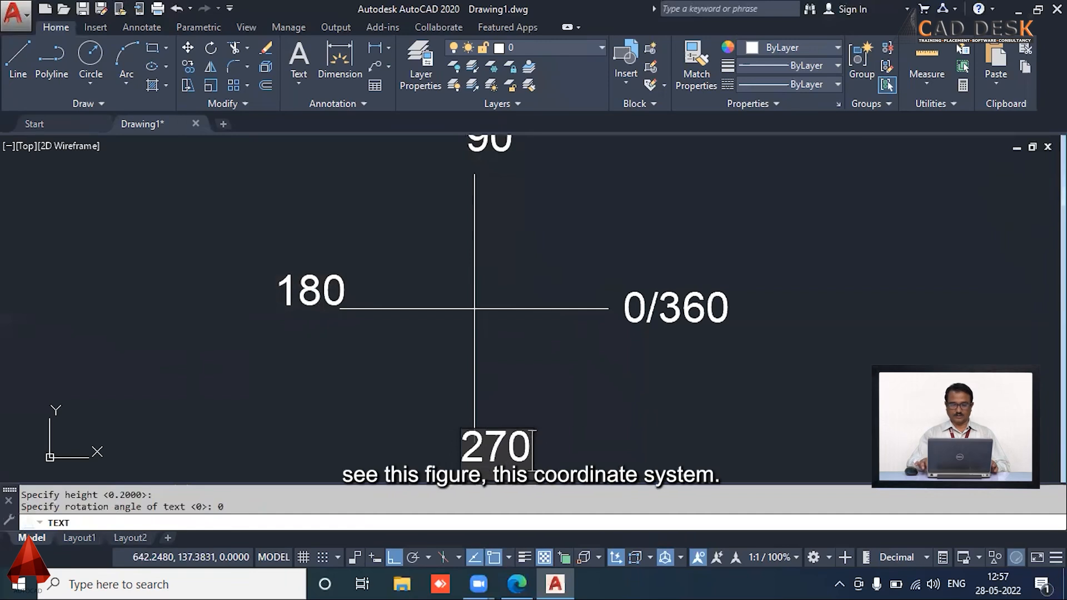
# - Label the upper-right quadrant "I" and the upper-left quadrant "II" with single-line text
pyautogui.click(543, 241)
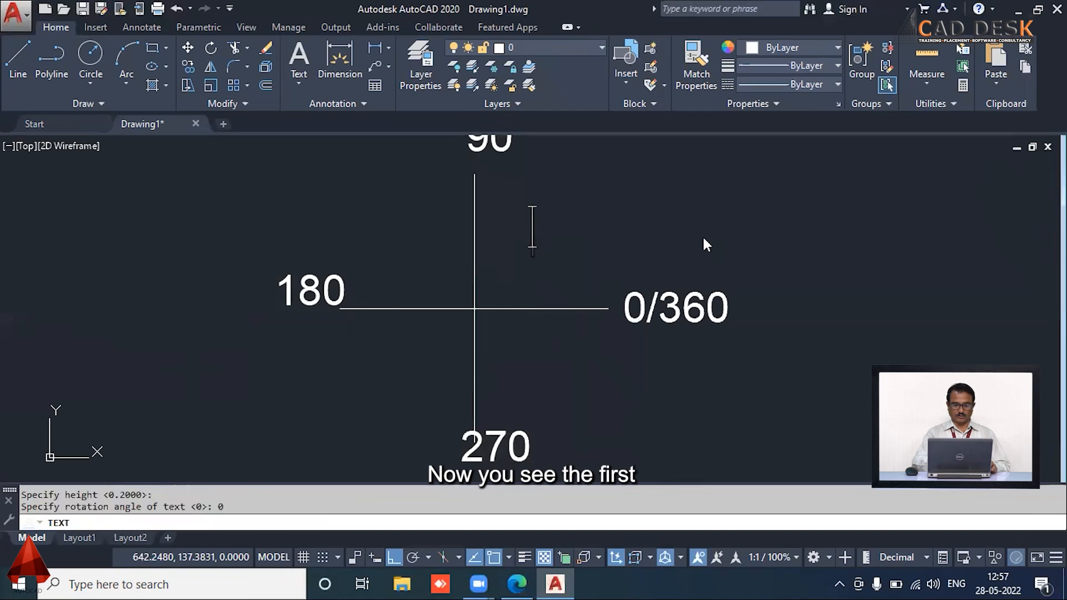
pyautogui.write('I')
pyautogui.click(390, 227)
pyautogui.write('ii')
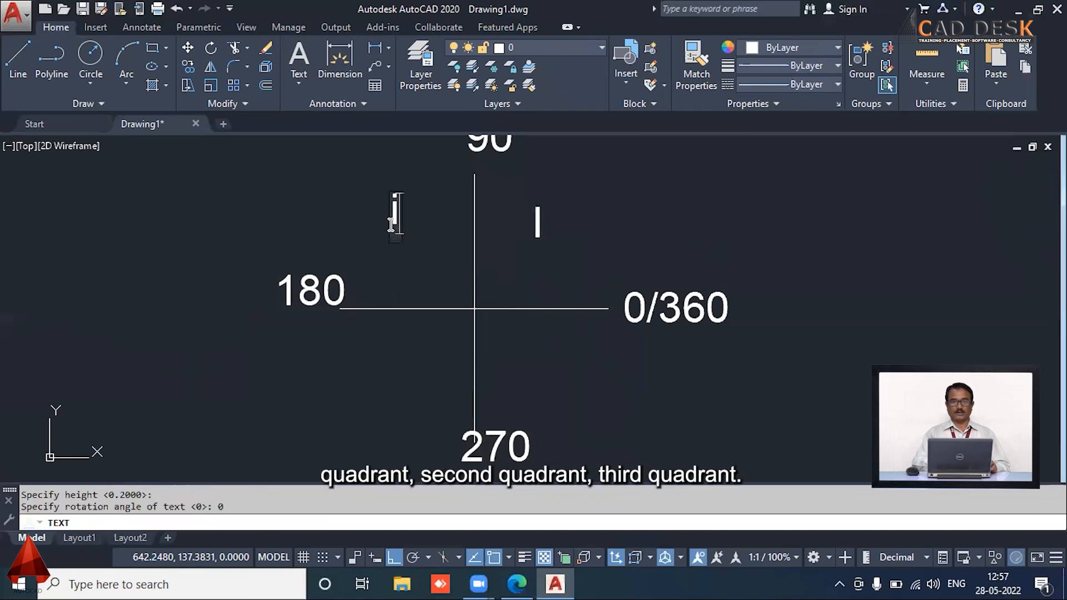
pyautogui.press('BackSpace')
pyautogui.press('BackSpace')
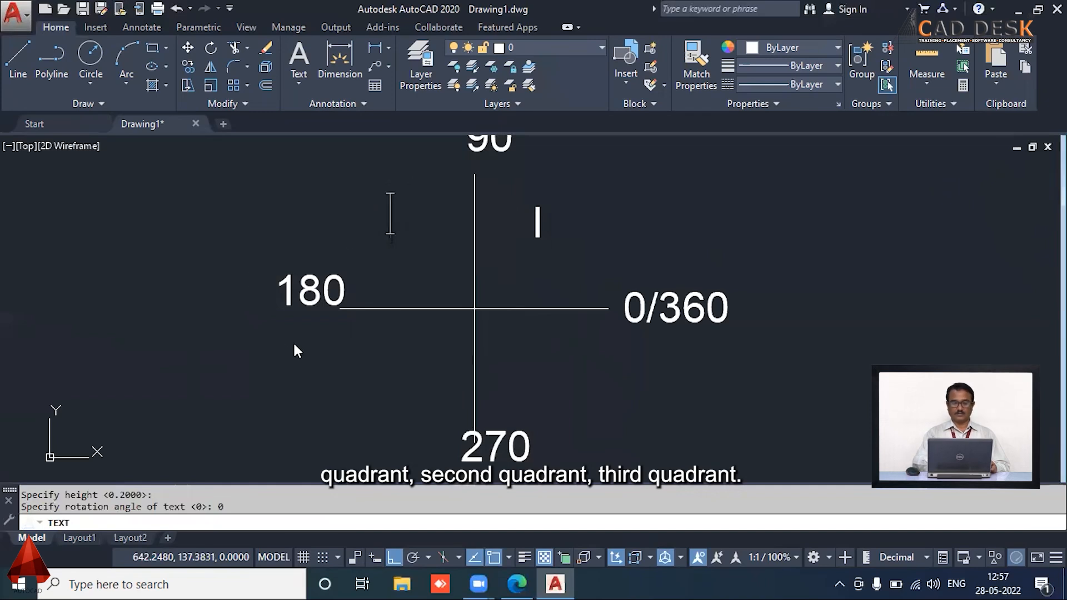
pyautogui.write('II')
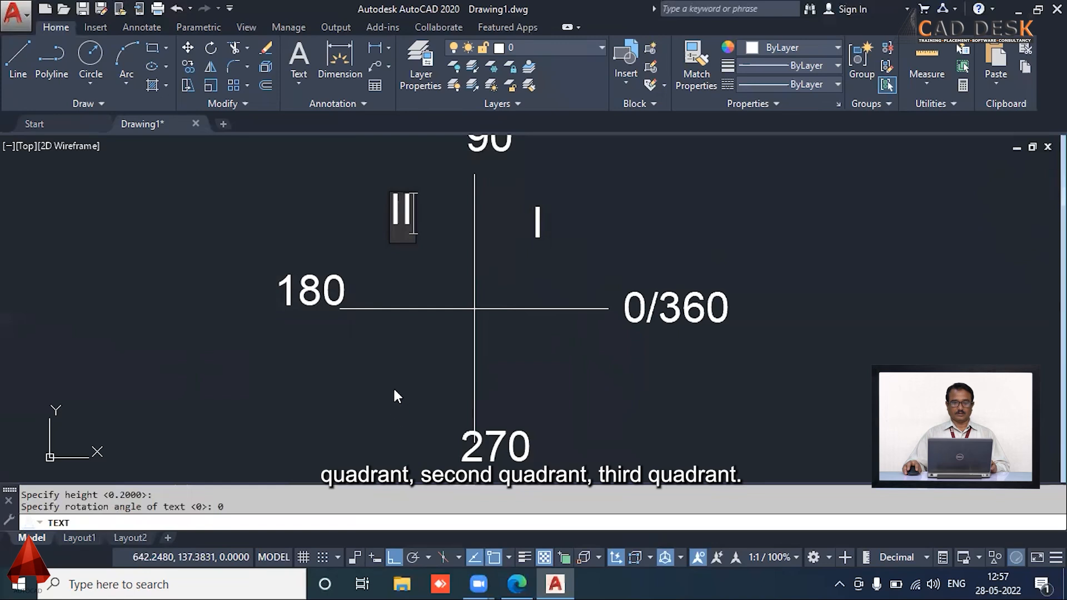
# - Label the lower-left quadrant "III" and the lower-right quadrant "IV", and finish the text command
pyautogui.click(389, 406)
pyautogui.write('III')
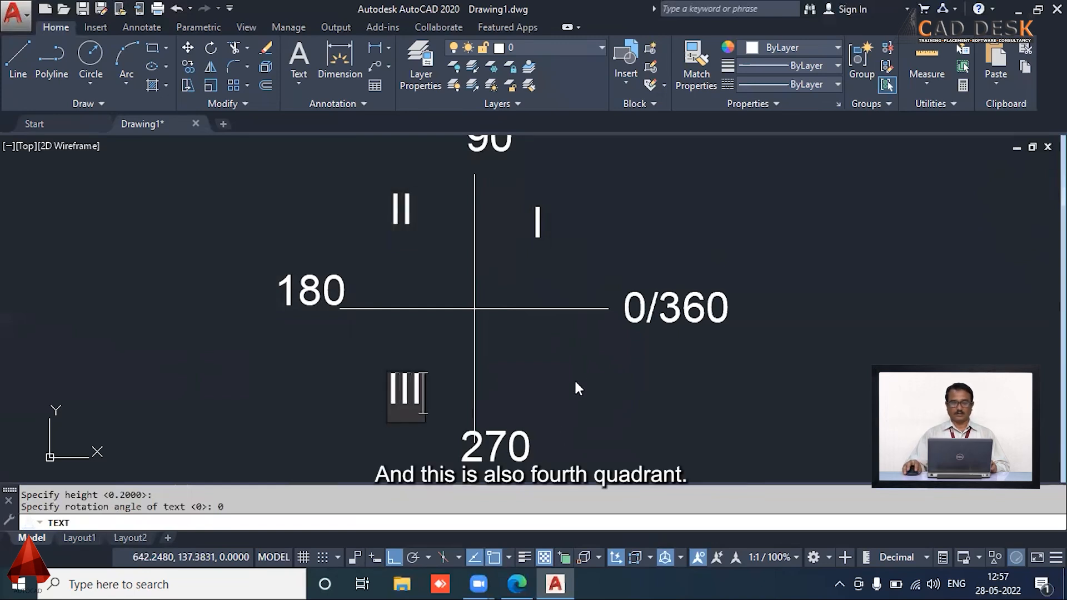
pyautogui.click(545, 396)
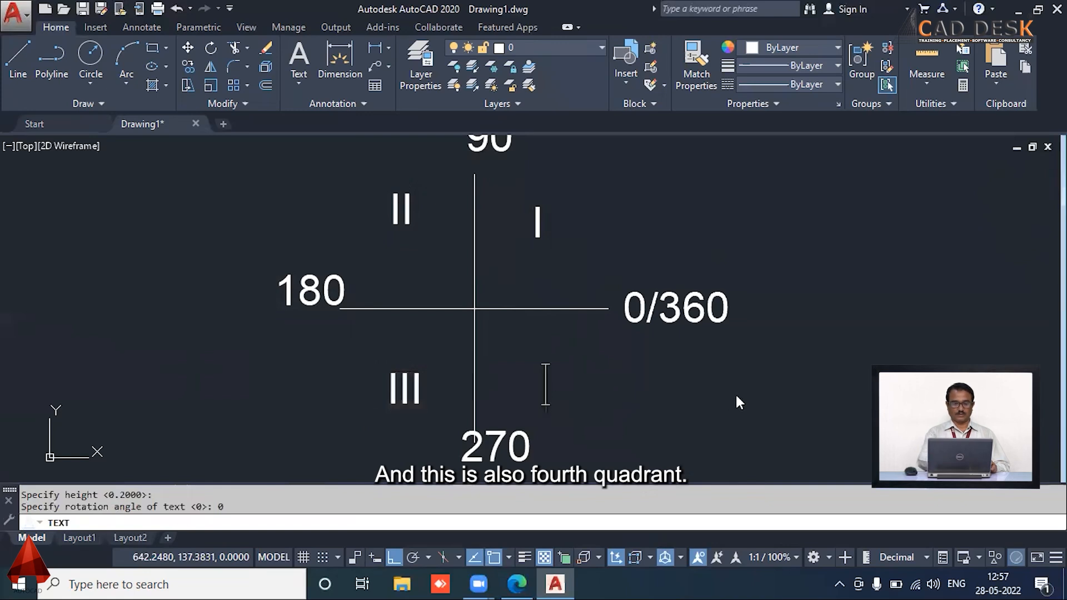
pyautogui.write('IV')
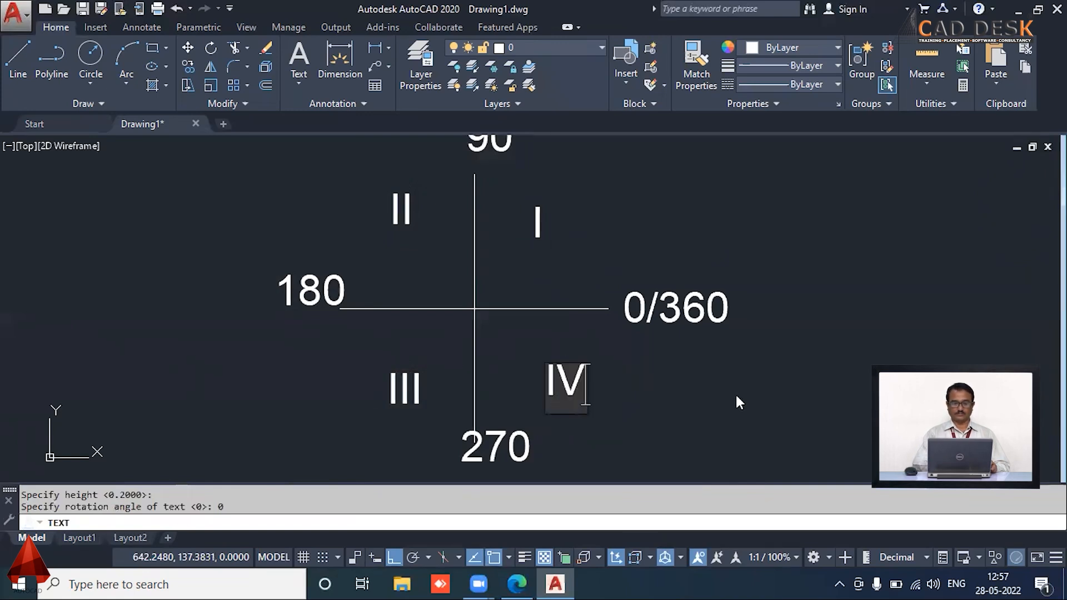
pyautogui.click(696, 397)
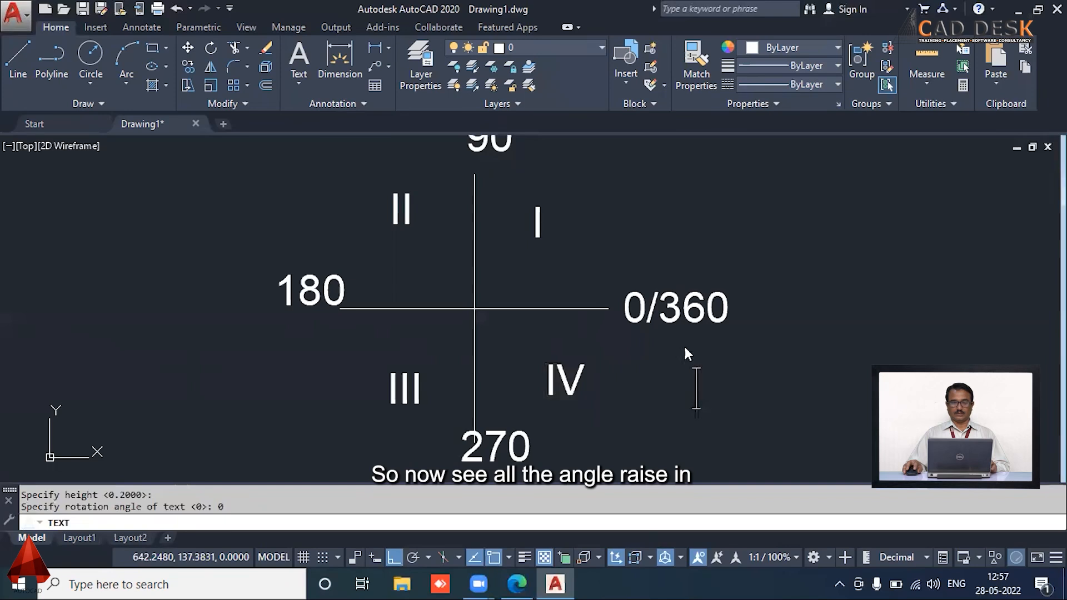
pyautogui.scroll(-2, 675, 237)
pyautogui.scroll(-1, 674, 236)
pyautogui.scroll(4, 653, 221)
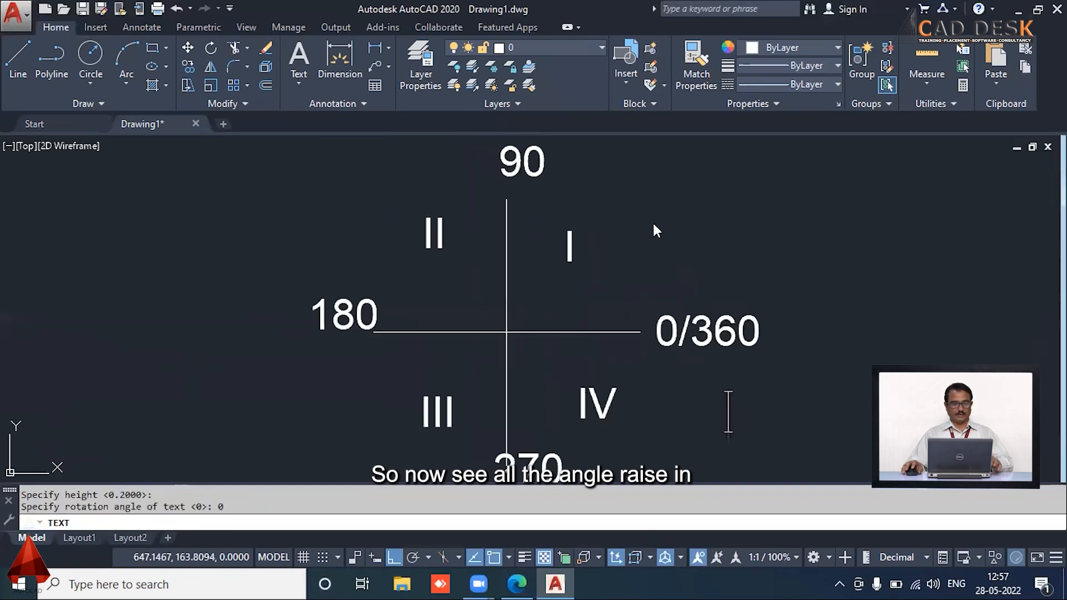
pyautogui.press('Escape')
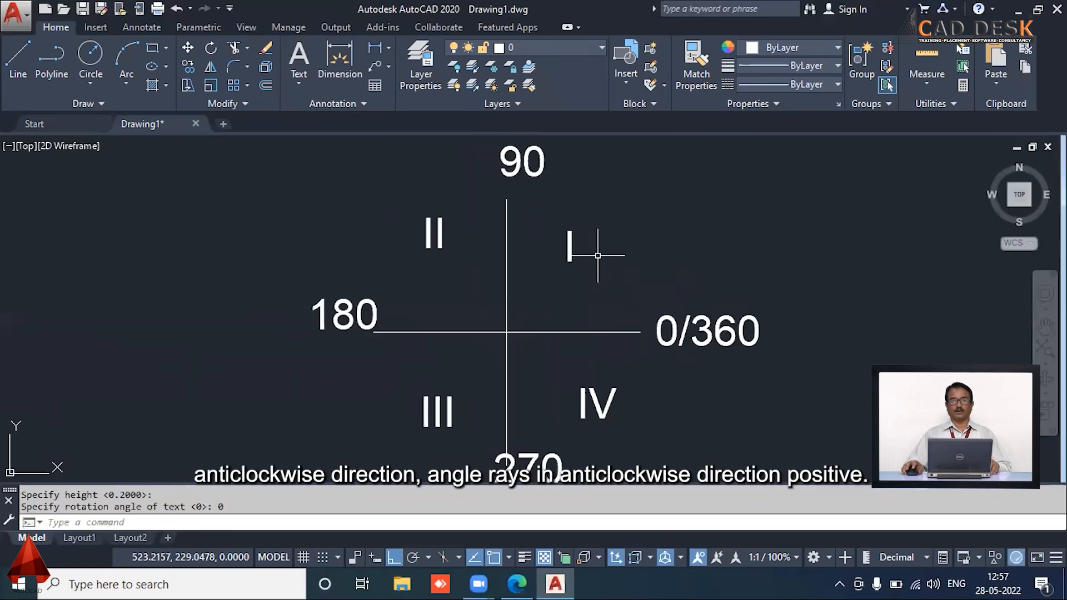
pyautogui.moveTo(682, 225)
pyautogui.mouseDown(button='middle')
pyautogui.moveTo(612, 243)
pyautogui.moveTo(600, 220)
pyautogui.mouseUp(button='middle')
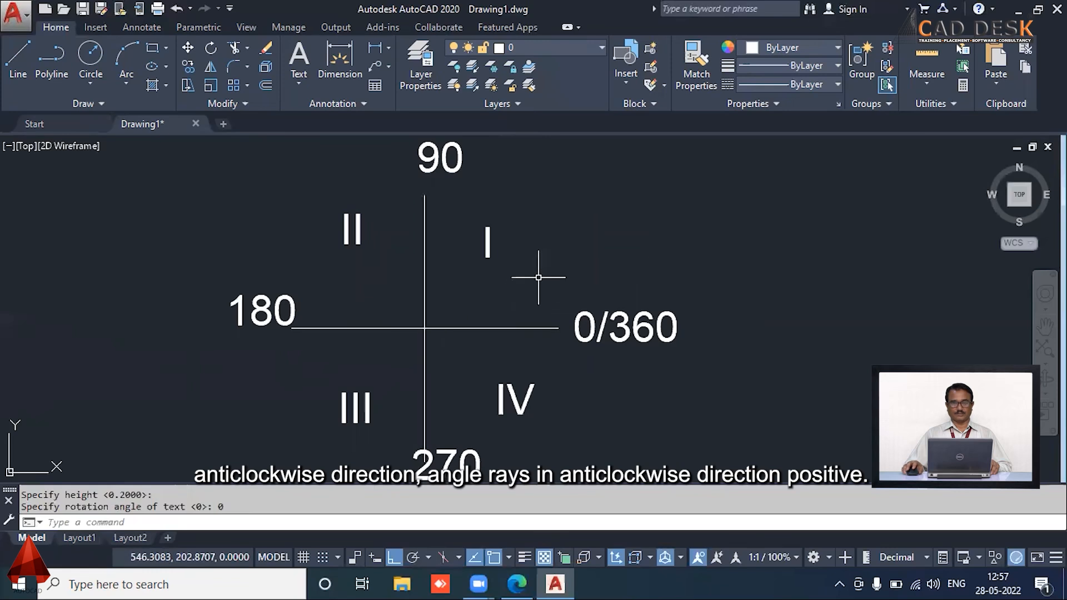
pyautogui.moveTo(627, 257)
pyautogui.mouseDown(button='middle')
pyautogui.moveTo(615, 240)
pyautogui.moveTo(646, 249)
pyautogui.mouseUp(button='middle')
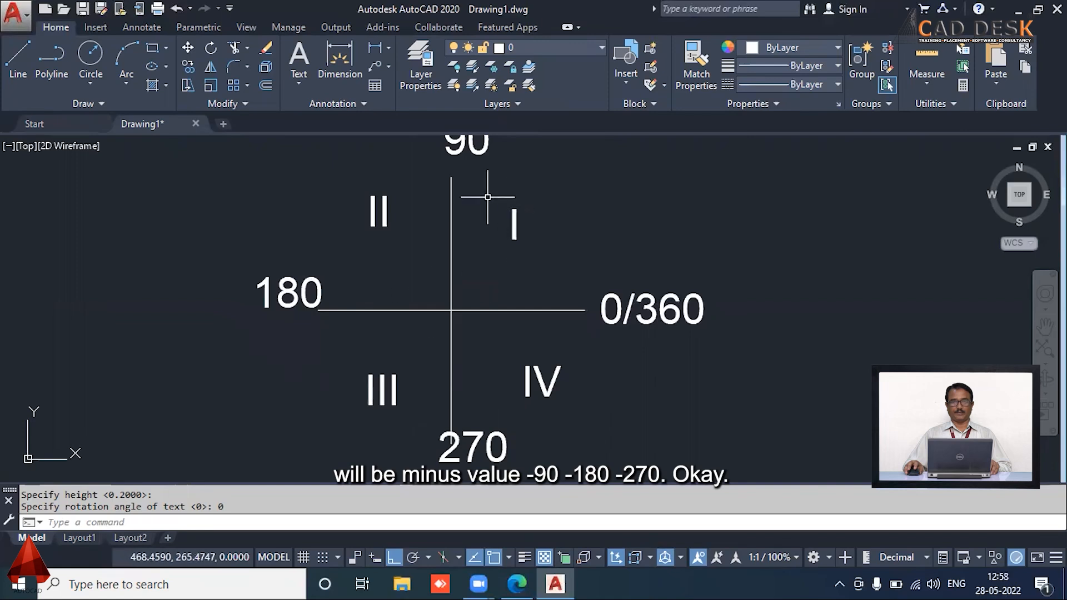
pyautogui.scroll(-2, 639, 255)
pyautogui.moveTo(716, 242); pyautogui.dragTo(553, 266, button='middle')
pyautogui.scroll(2, 619, 264)
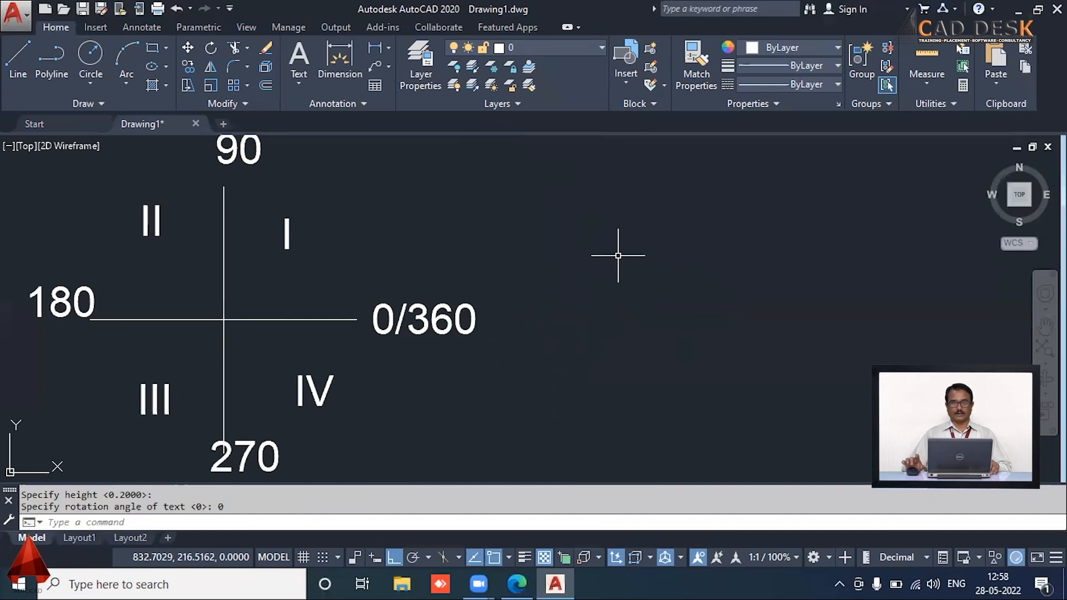
pyautogui.write('1')
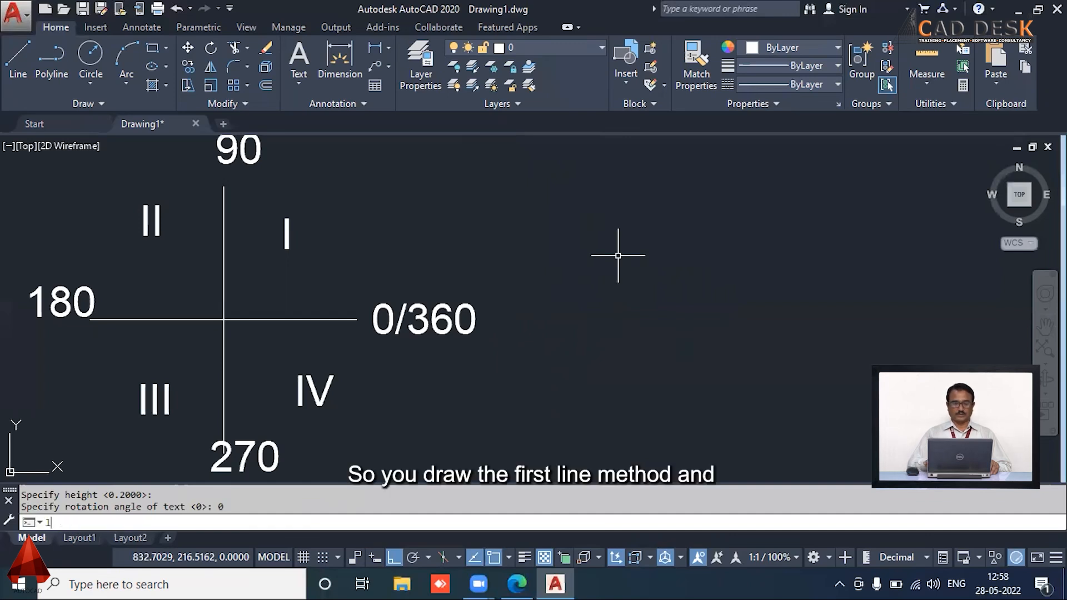
pyautogui.press('Return')
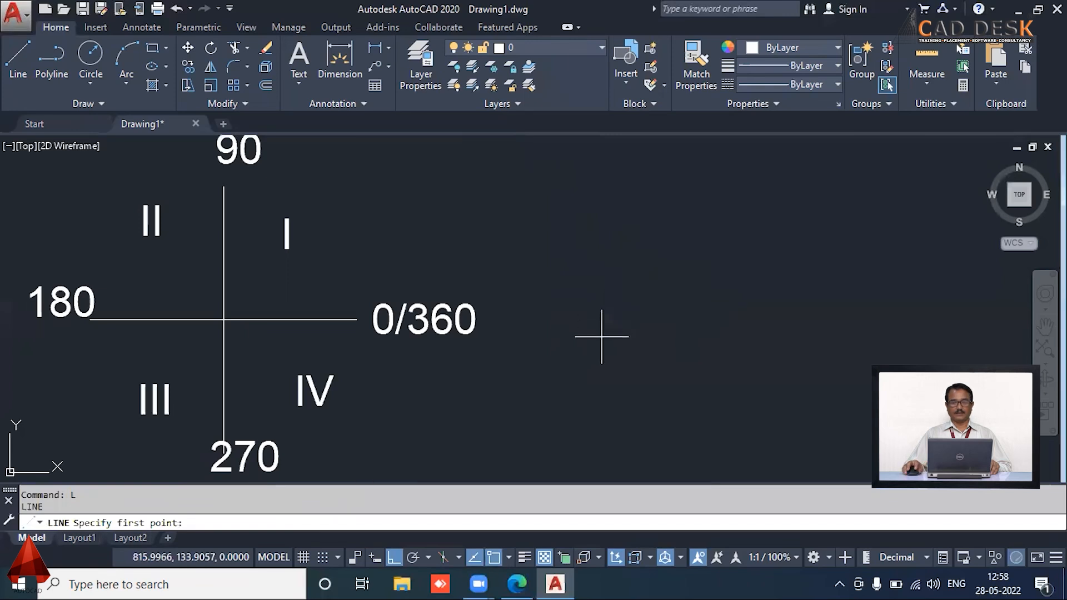
pyautogui.press('Escape')
pyautogui.write('dt')
pyautogui.press('Return')
pyautogui.click(577, 349)
pyautogui.press('Return')
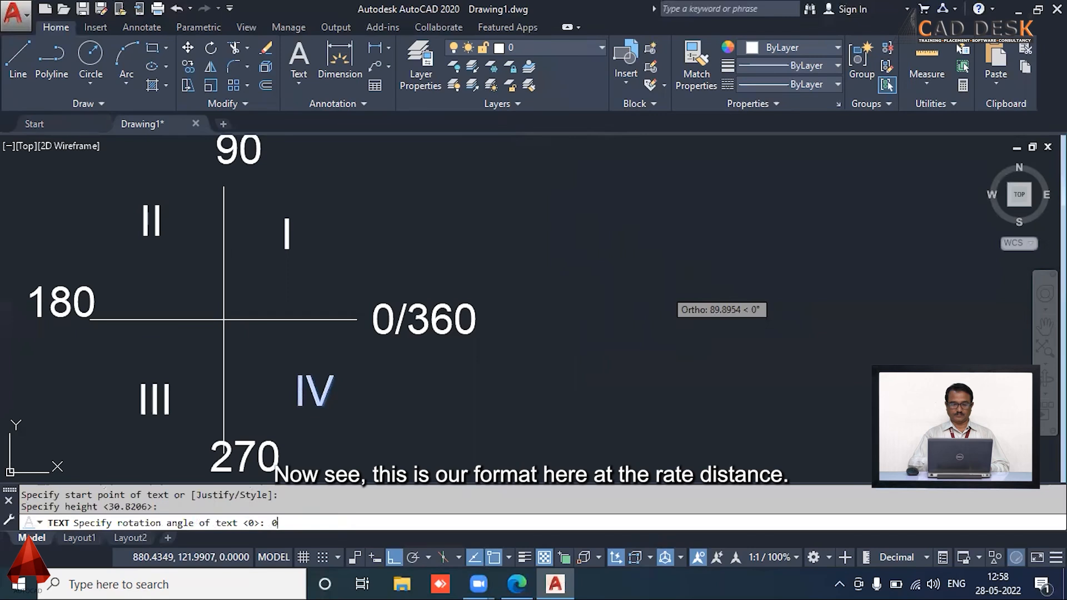
pyautogui.press('Return')
pyautogui.write('@')
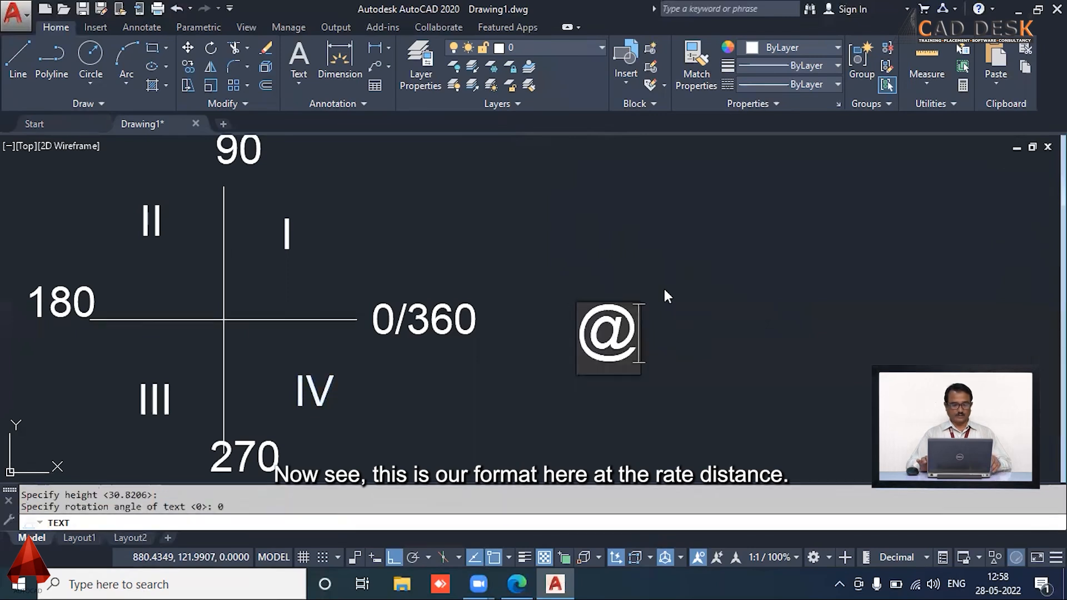
pyautogui.write('Dis')
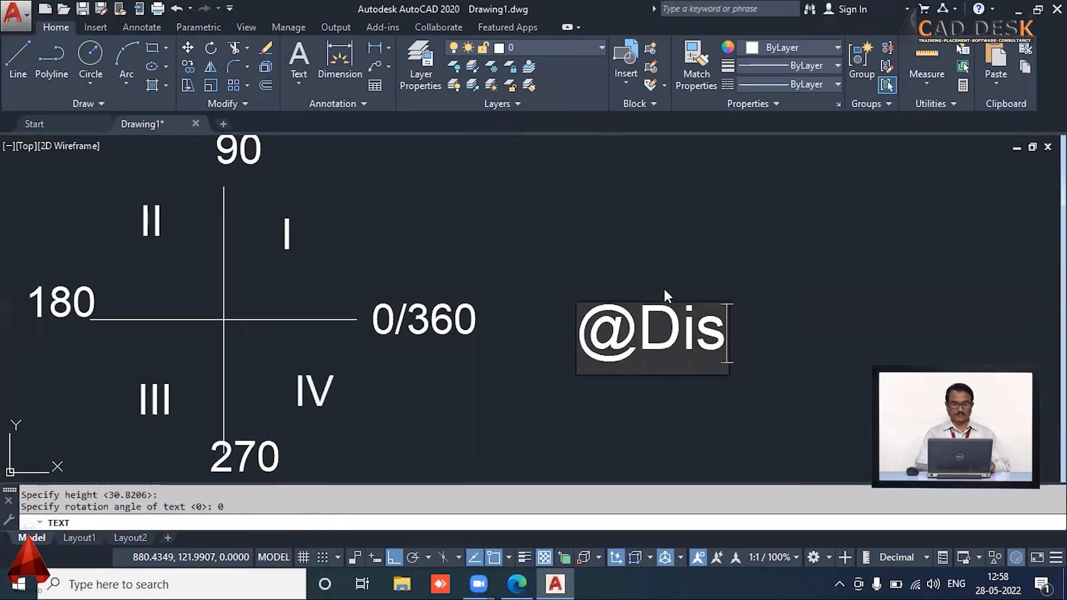
pyautogui.write('tanc')
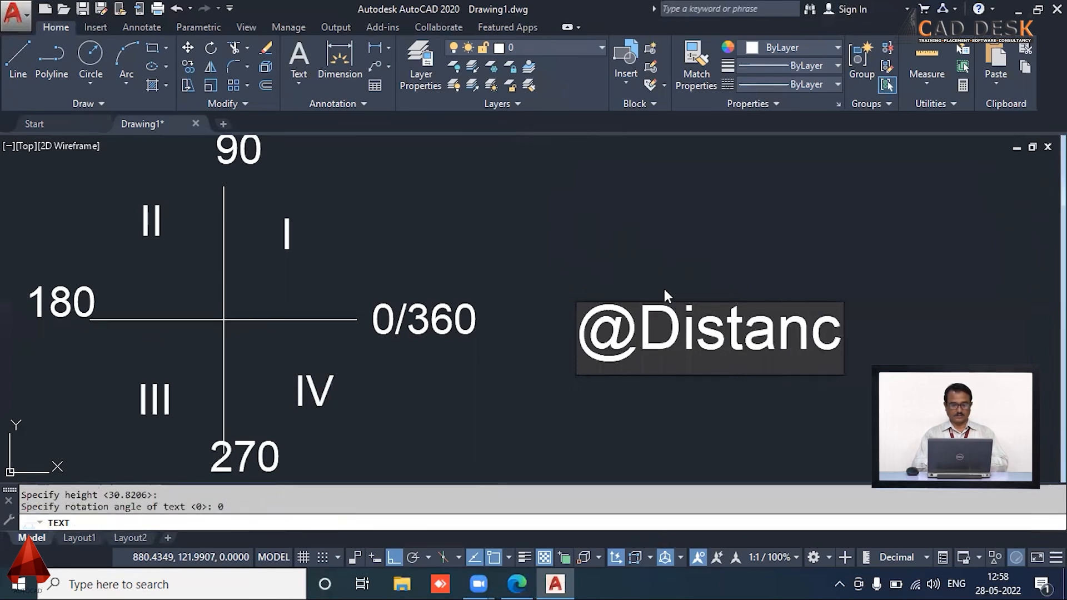
pyautogui.write('e ')
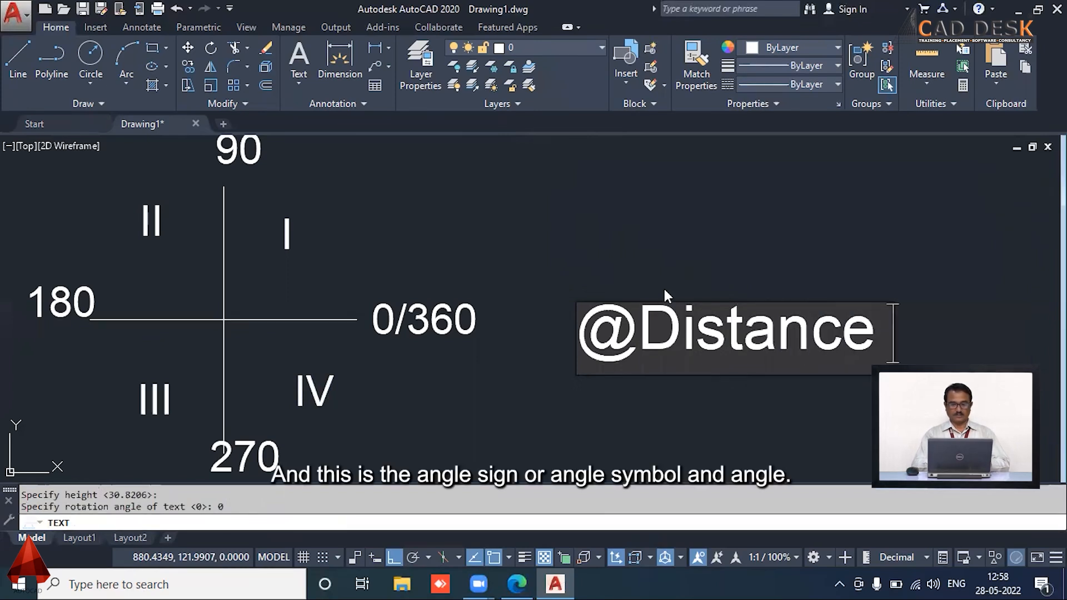
pyautogui.write('<')
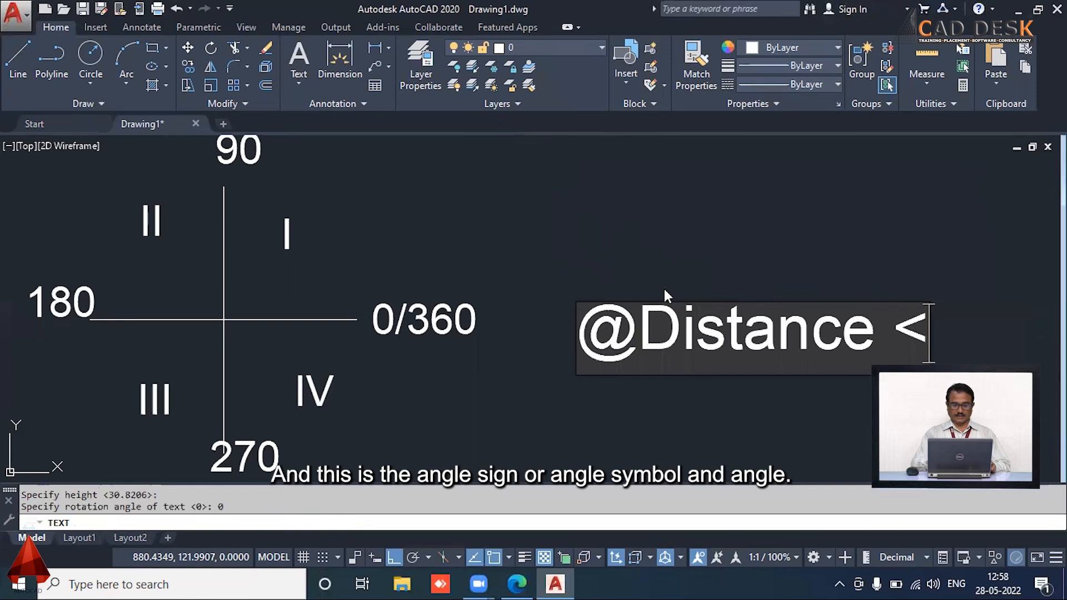
pyautogui.write(' A')
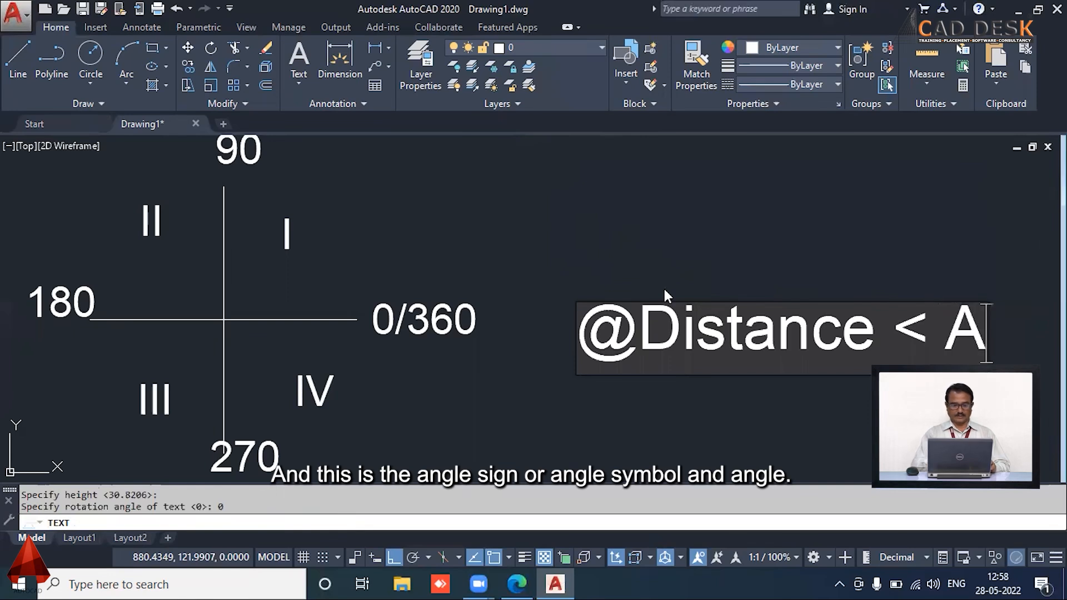
pyautogui.write('ngle')
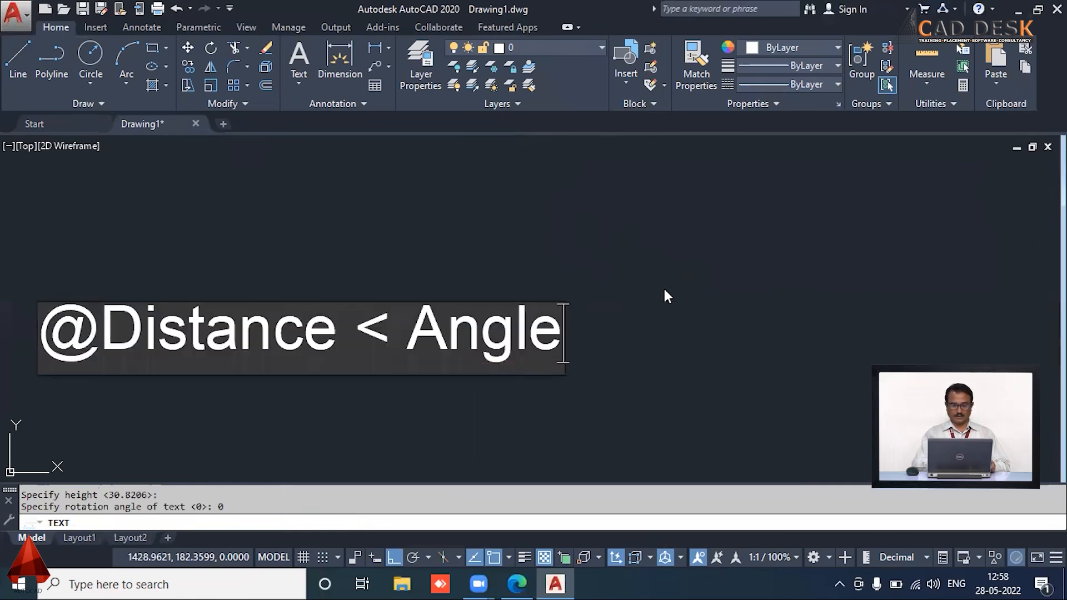
pyautogui.scroll(-4, 658, 310)
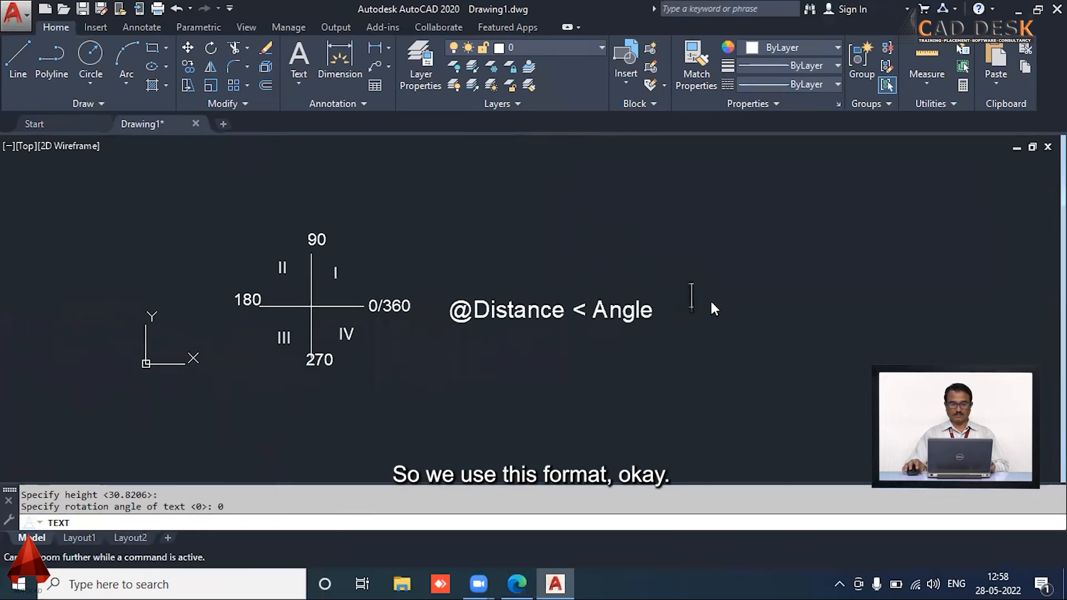
pyautogui.scroll(3, 540, 299)
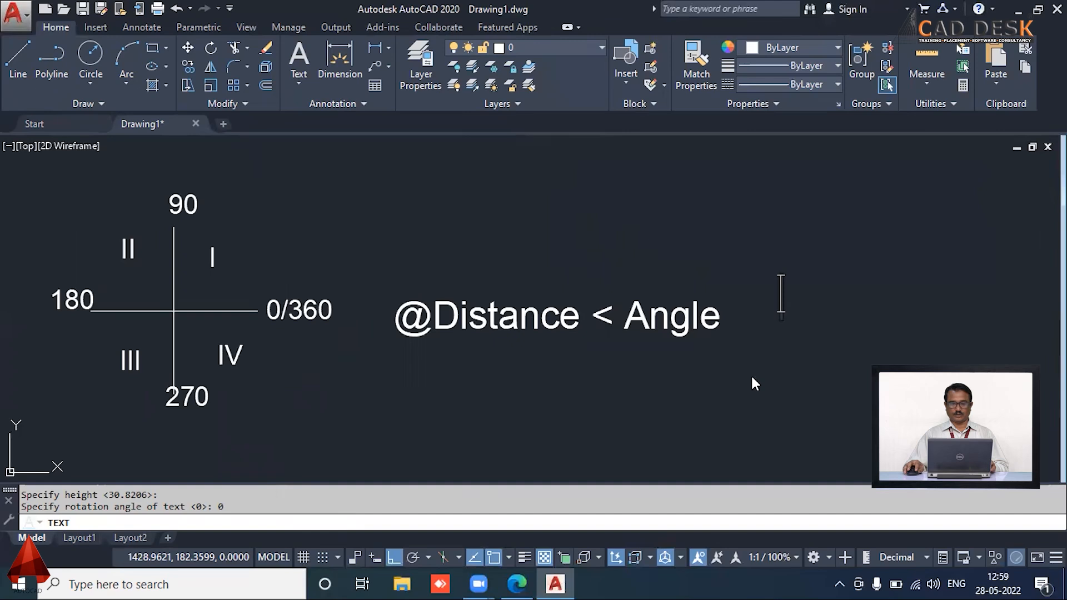
pyautogui.press('Escape')
pyautogui.scroll(-2, 699, 353)
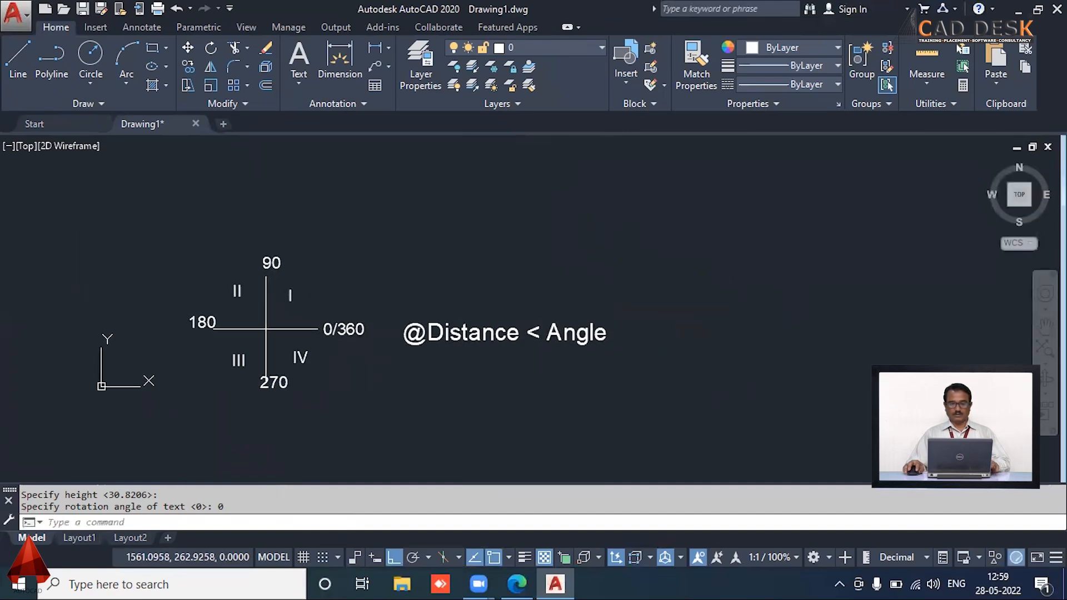
pyautogui.moveTo(691, 300); pyautogui.dragTo(648, 301, button='middle')
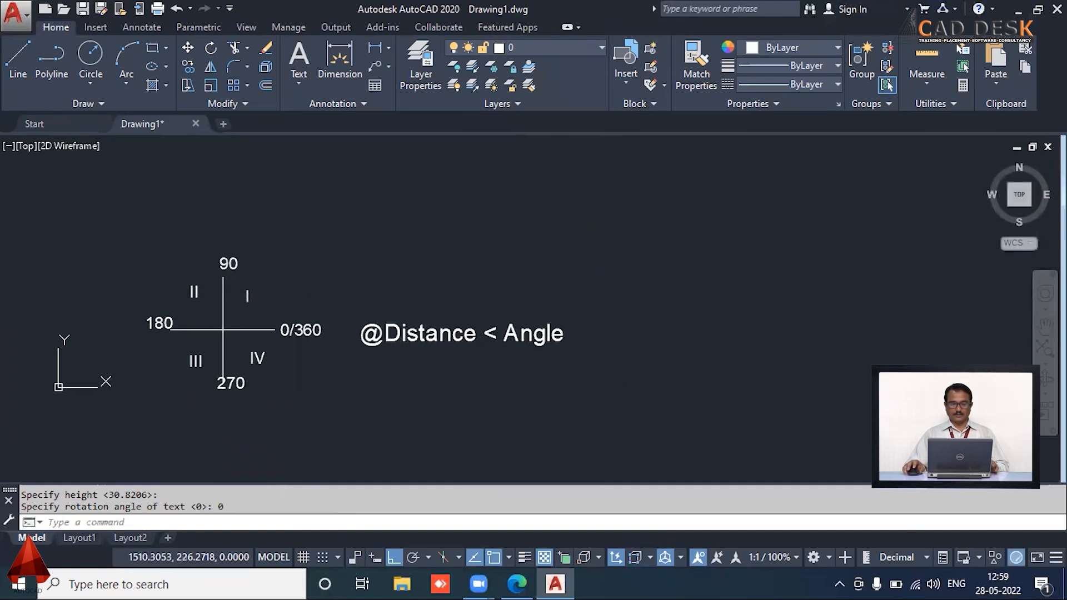
pyautogui.write('L')
pyautogui.press('Return')
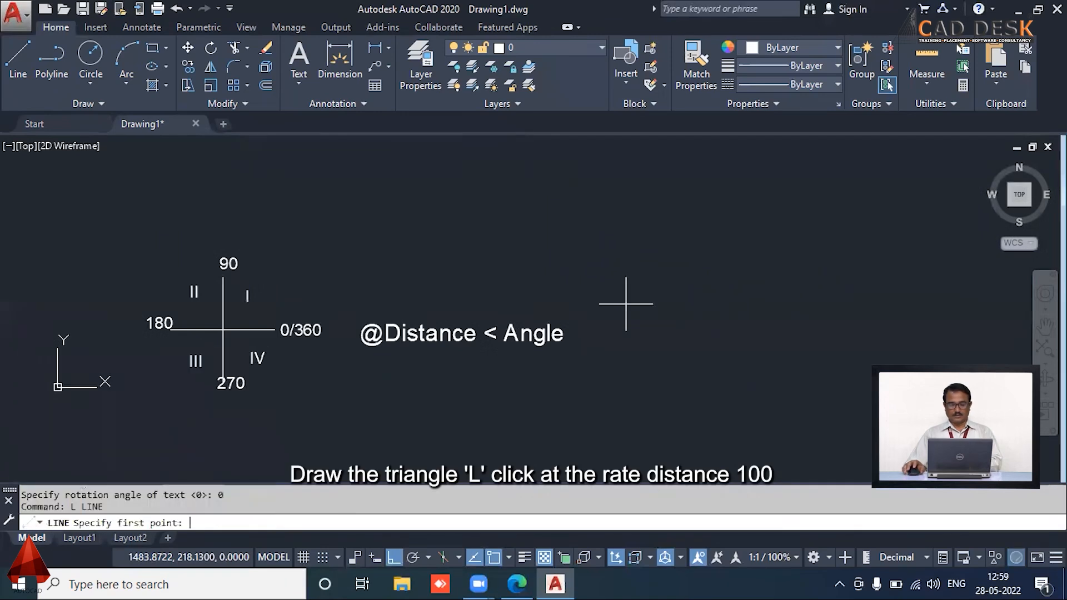
pyautogui.click(658, 347)
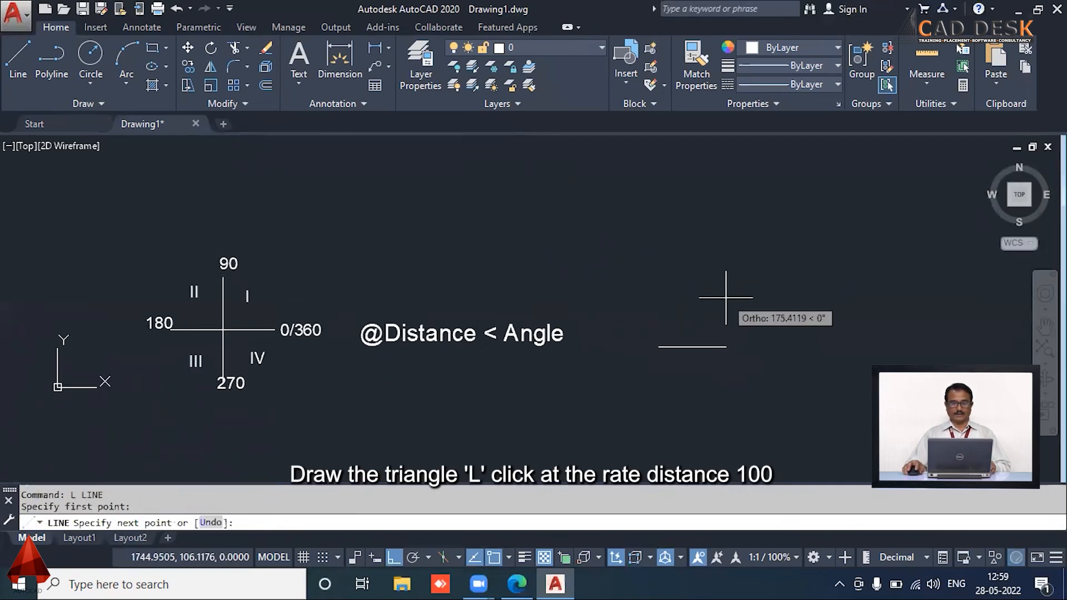
pyautogui.write('@100<0')
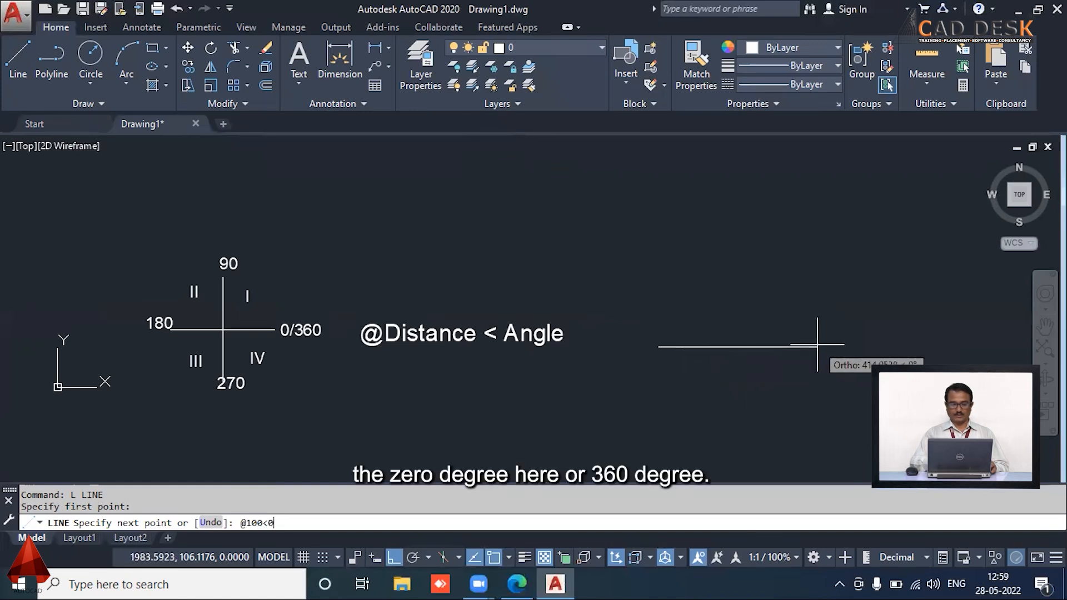
pyautogui.press('Return')
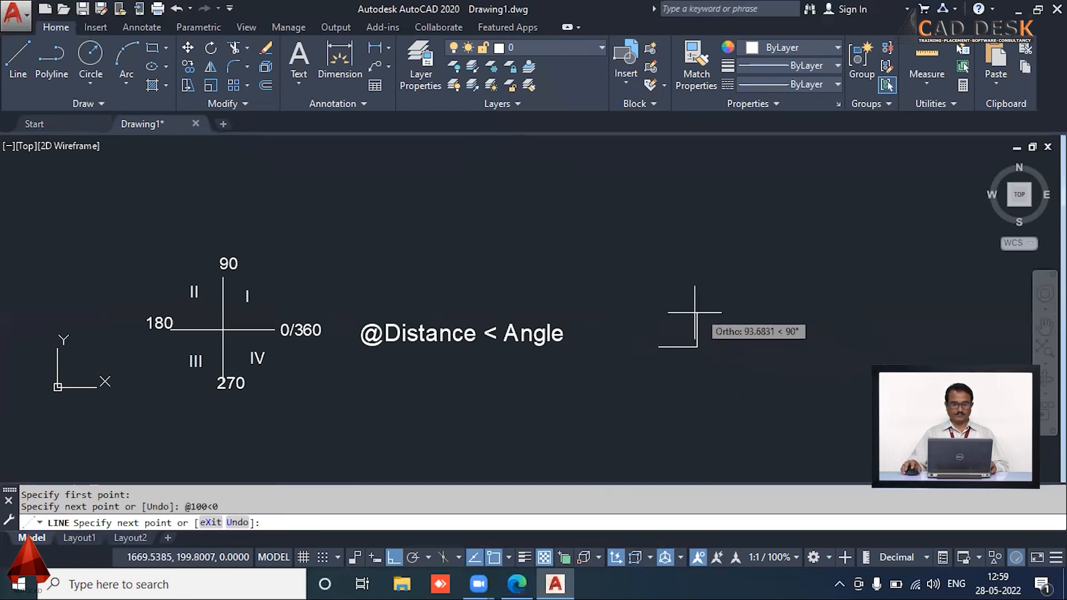
pyautogui.scroll(3, 692, 311)
pyautogui.scroll(-3, 716, 321)
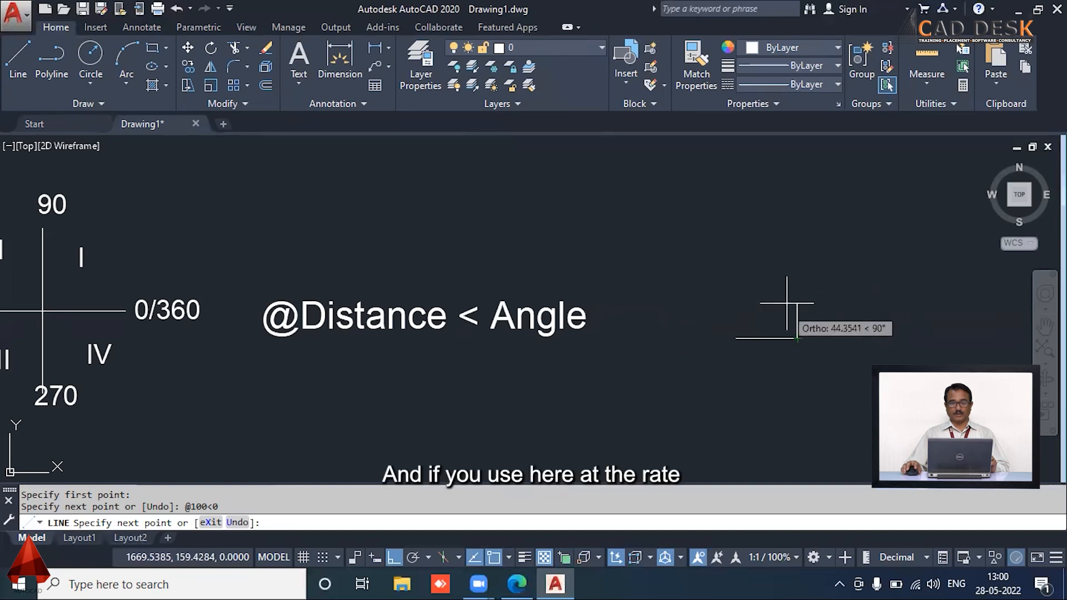
pyautogui.write('@100')
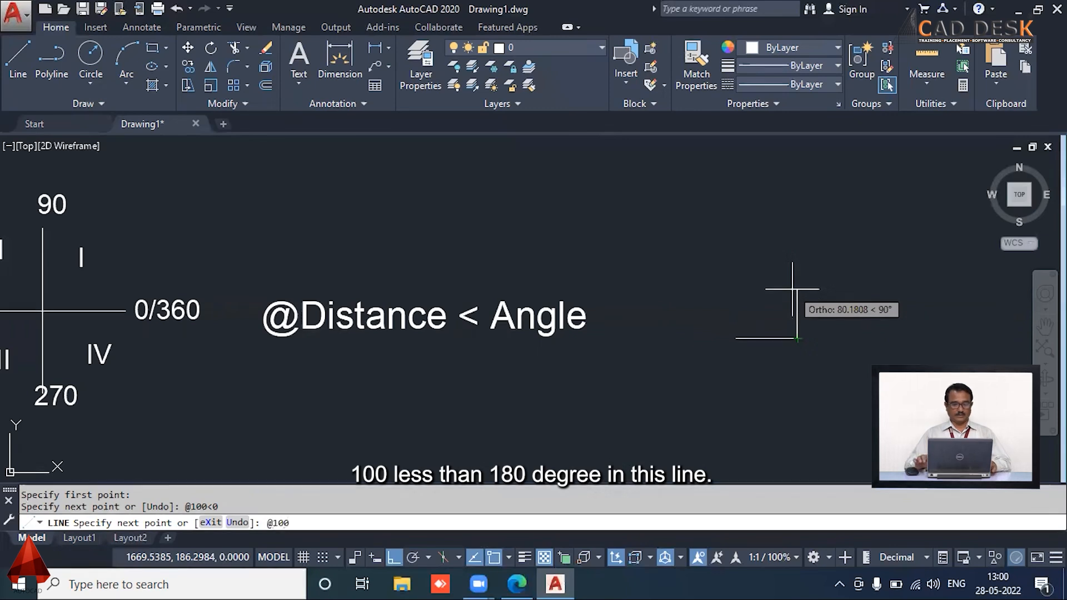
pyautogui.write('<')
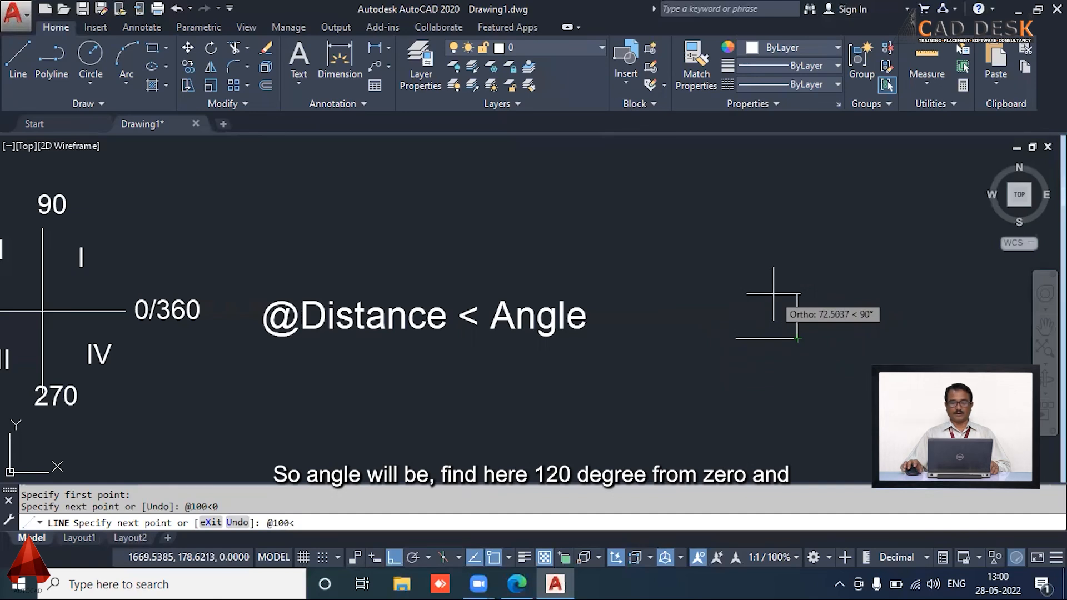
pyautogui.write('20')
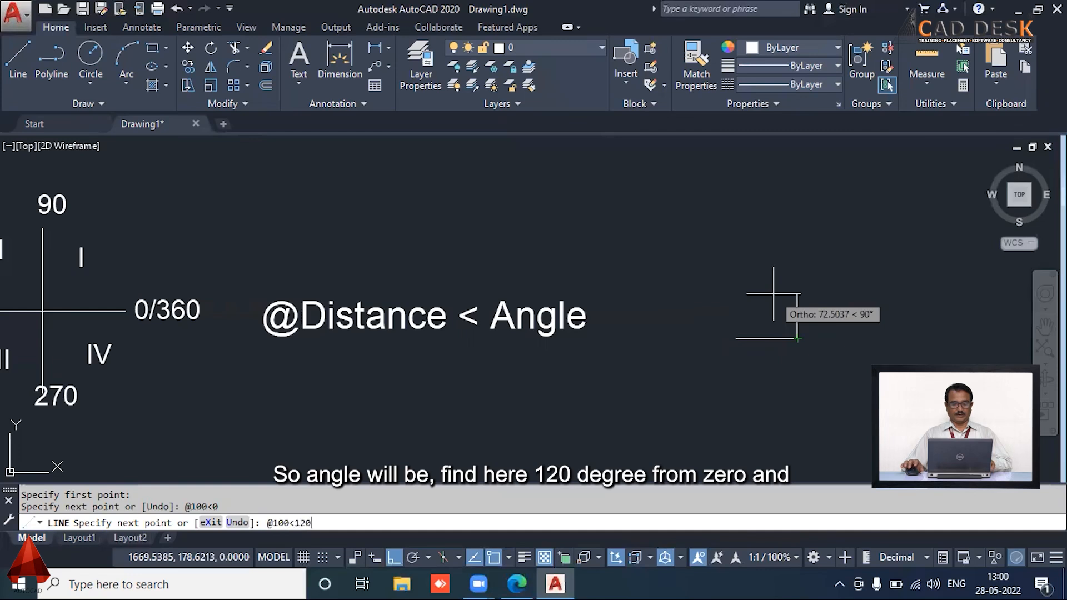
pyautogui.press('Return')
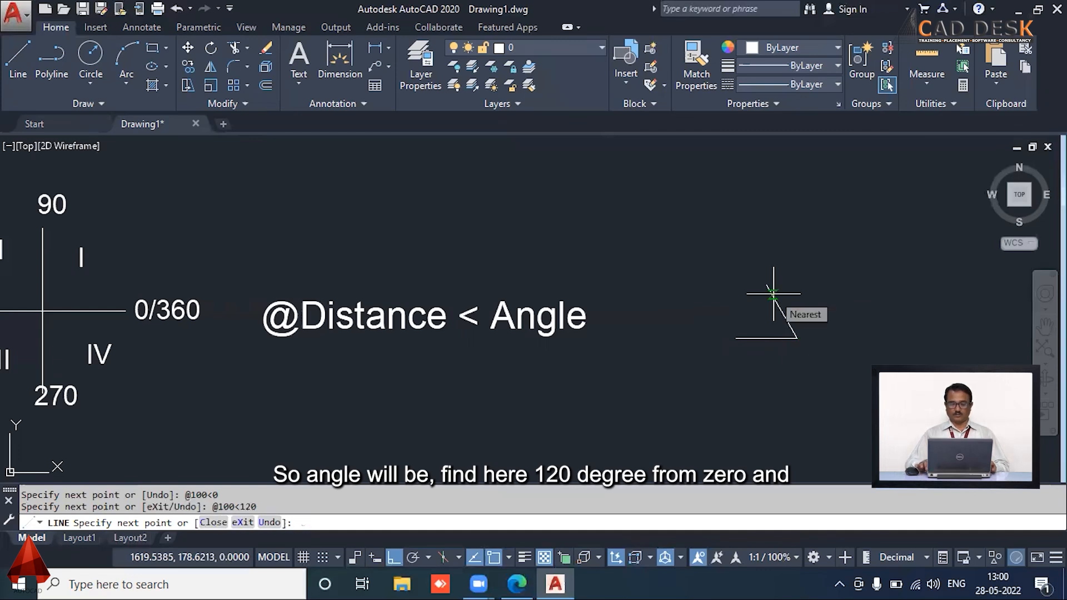
pyautogui.scroll(4, 789, 272)
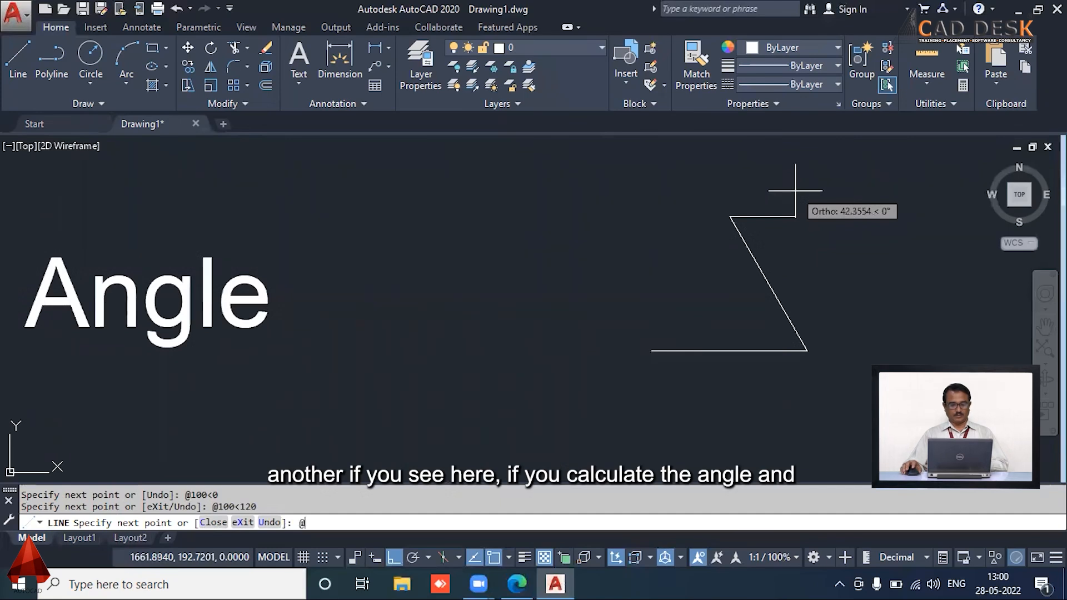
pyautogui.write('@')
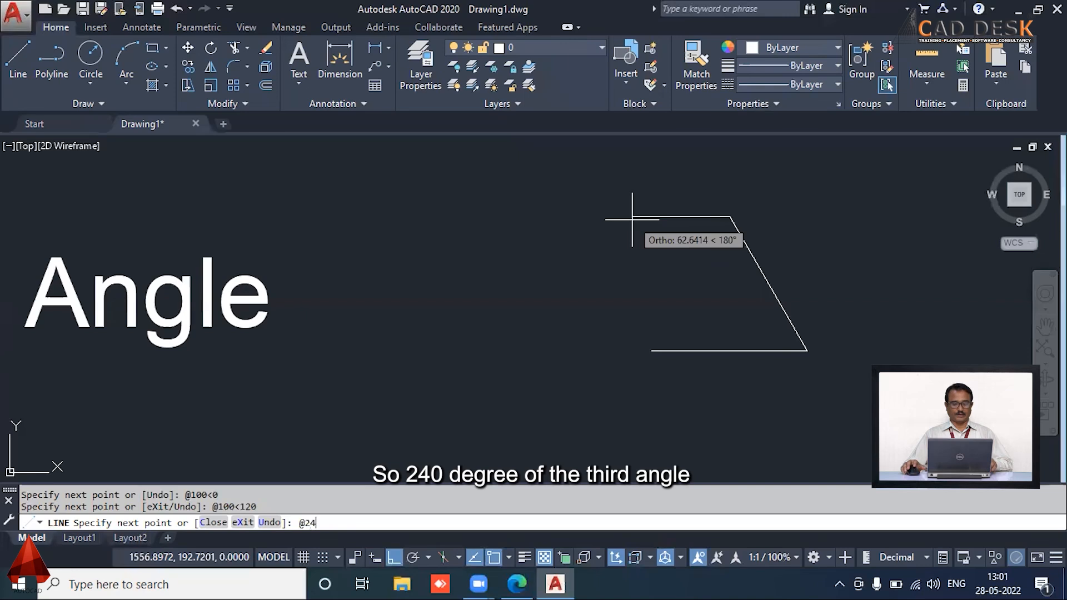
pyautogui.press('Return')
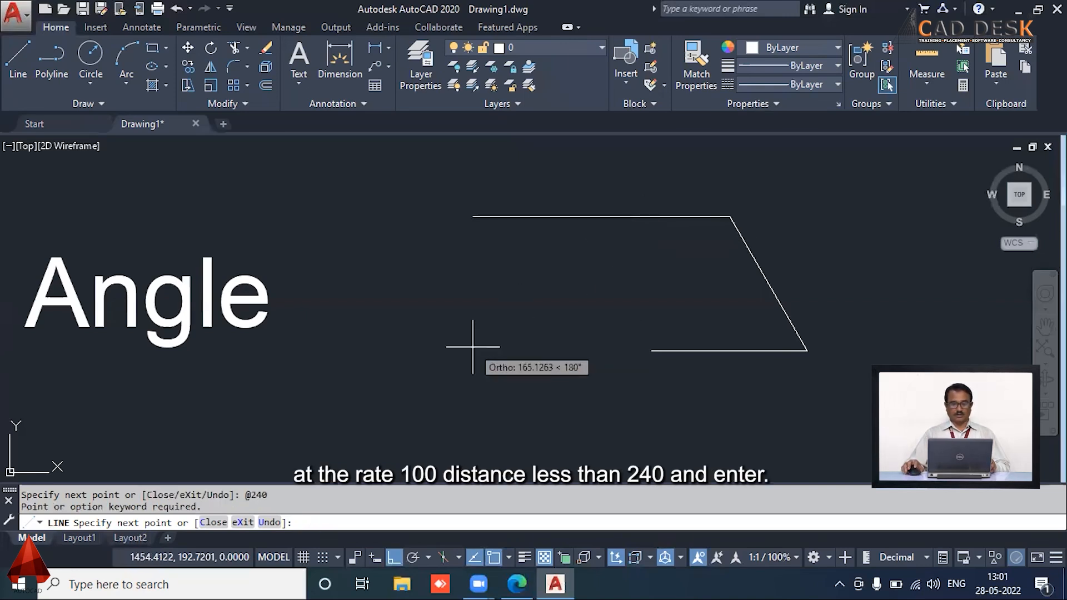
pyautogui.write('@100')
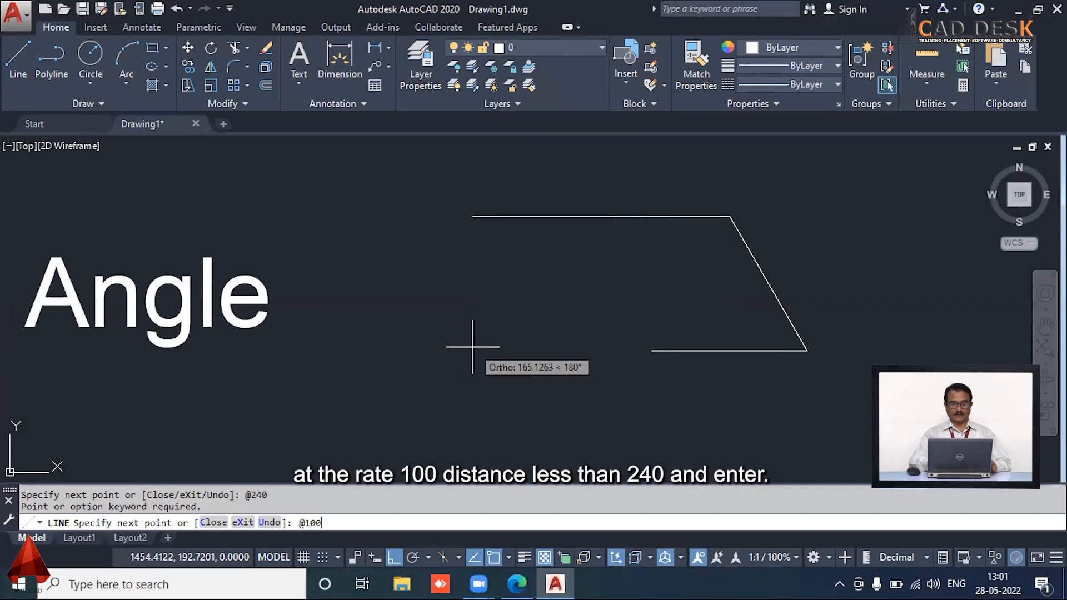
pyautogui.write('<24')
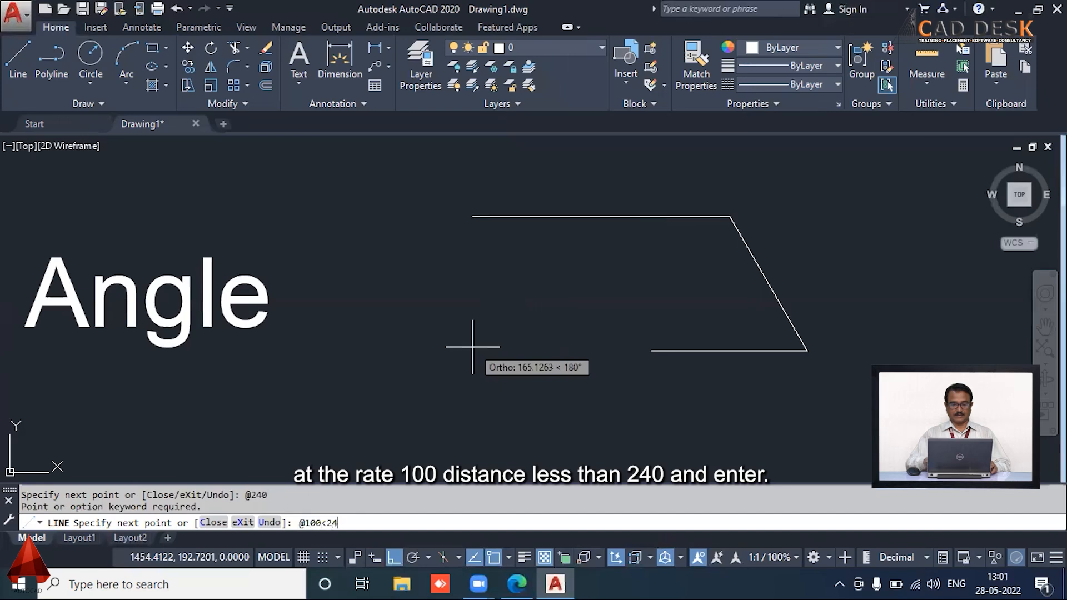
pyautogui.write('0')
pyautogui.press('Return')
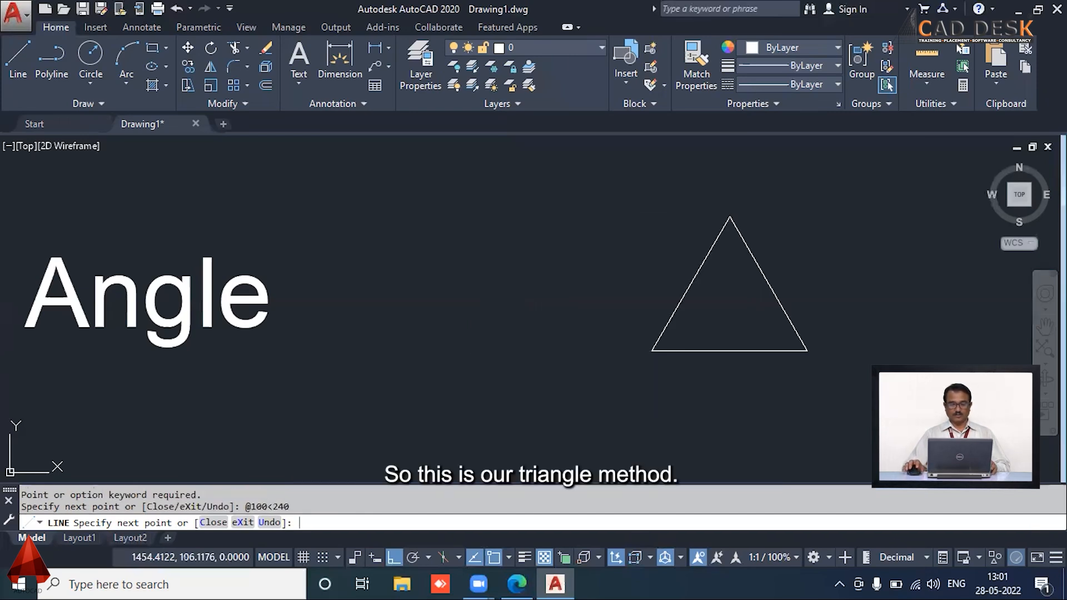
pyautogui.press('Escape')
# - Draw short quadrant lines, about 9 units long, upward, leftward and downward from the triangle's lower-left vertex
pyautogui.moveTo(743, 325); pyautogui.dragTo(560, 349, button='middle')
pyautogui.scroll(5, 562, 334)
pyautogui.scroll(-2, 543, 335)
pyautogui.write('1')
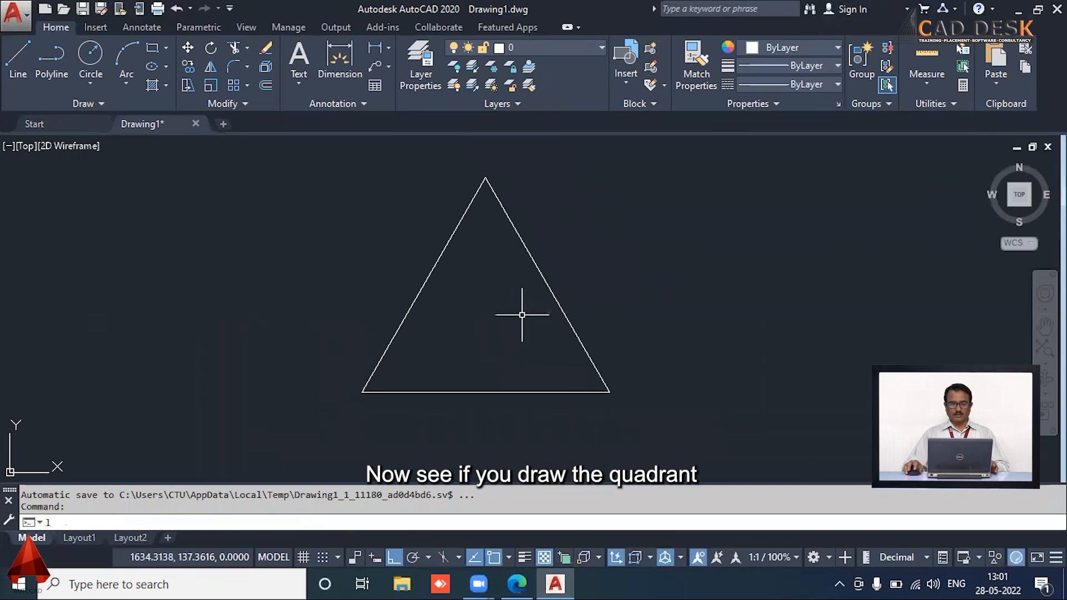
pyautogui.press('Return')
pyautogui.click(362, 392)
pyautogui.press('Return')
pyautogui.press('Return')
pyautogui.click(362, 391)
pyautogui.click(332, 392)
pyautogui.press('Return')
pyautogui.press('Return')
pyautogui.click(362, 392)
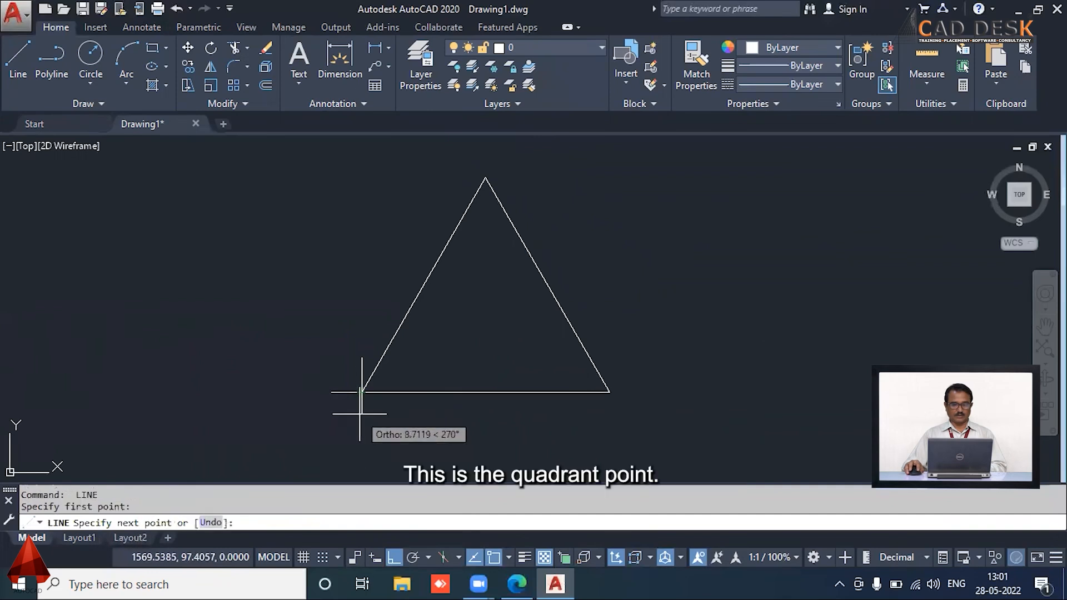
pyautogui.click(360, 415)
pyautogui.press('Return')
# - Draw short quadrant lines upward, downward and rightward from the triangle's lower-right vertex
pyautogui.press('Return')
pyautogui.click(610, 392)
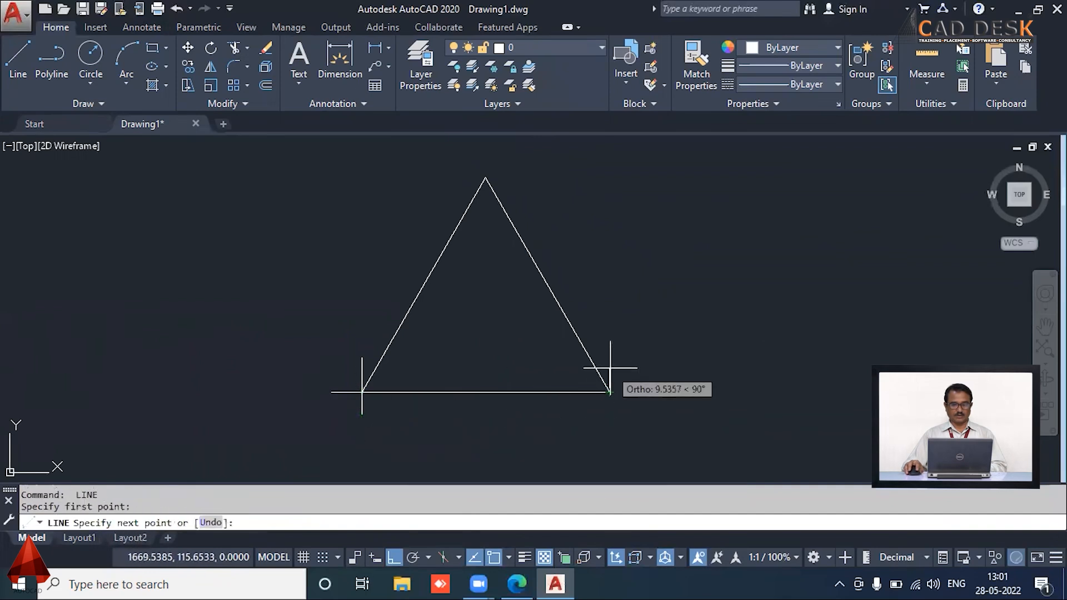
pyautogui.click(610, 360)
pyautogui.press('Return')
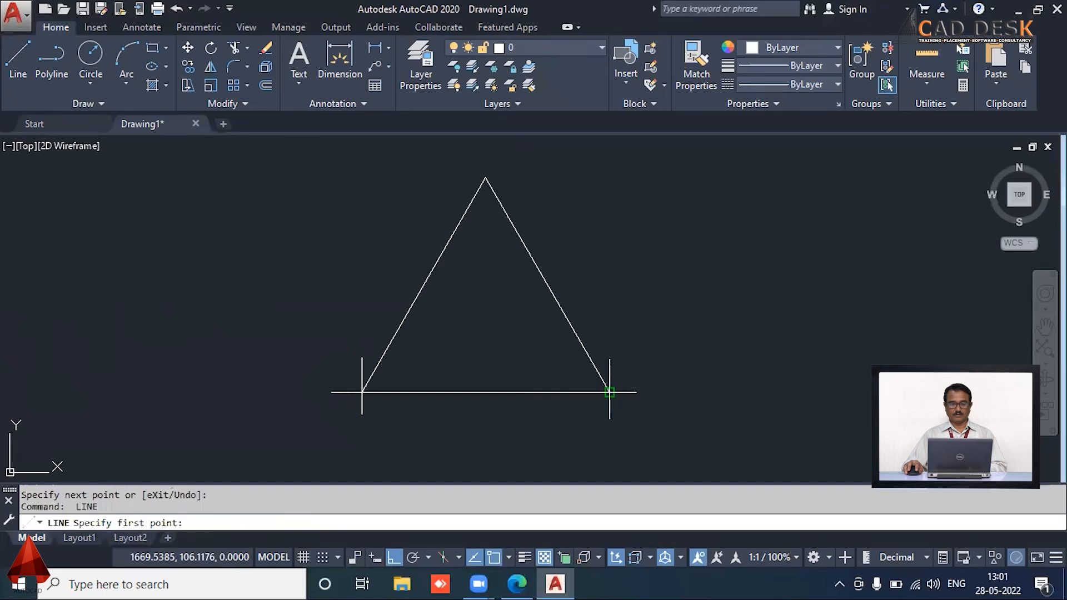
pyautogui.click(609, 392)
pyautogui.click(610, 396)
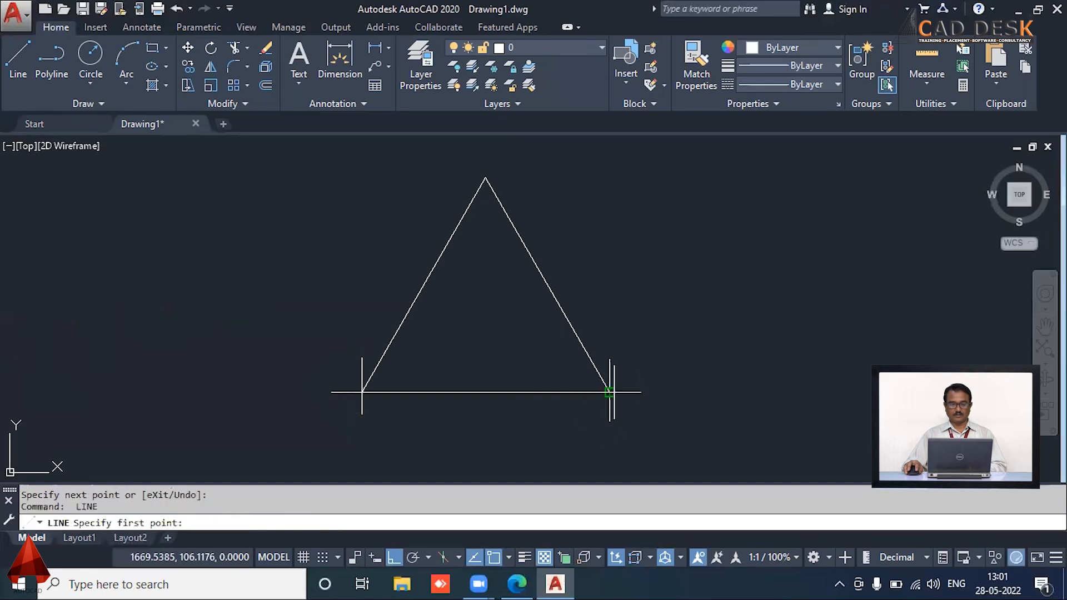
pyautogui.click(610, 393)
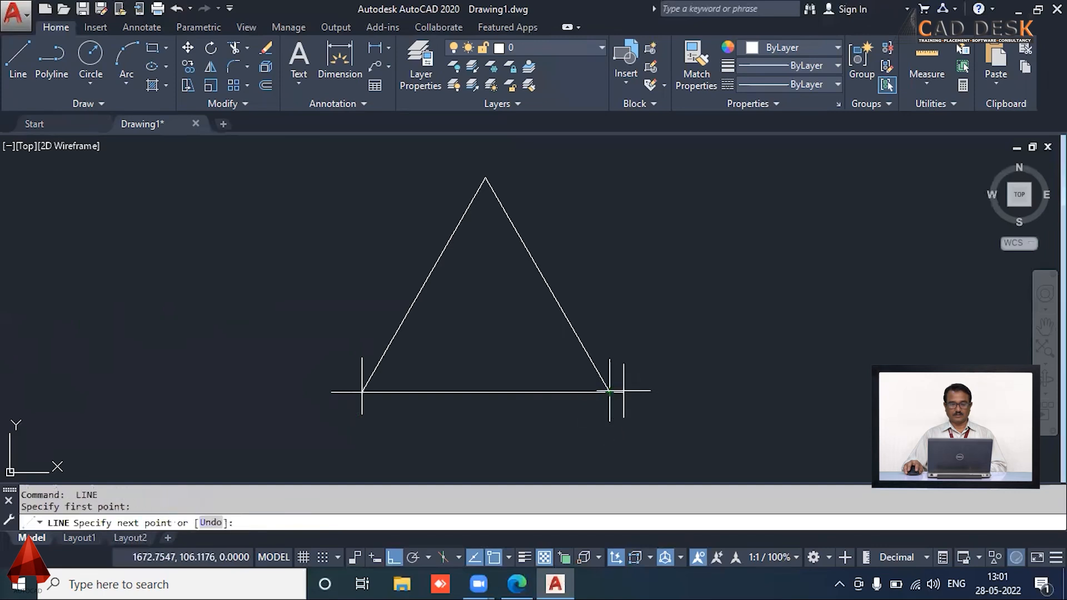
pyautogui.click(609, 393)
pyautogui.press('Return')
# - Draw short quadrant lines upward, rightward and leftward from the triangle's apex
pyautogui.press('Return')
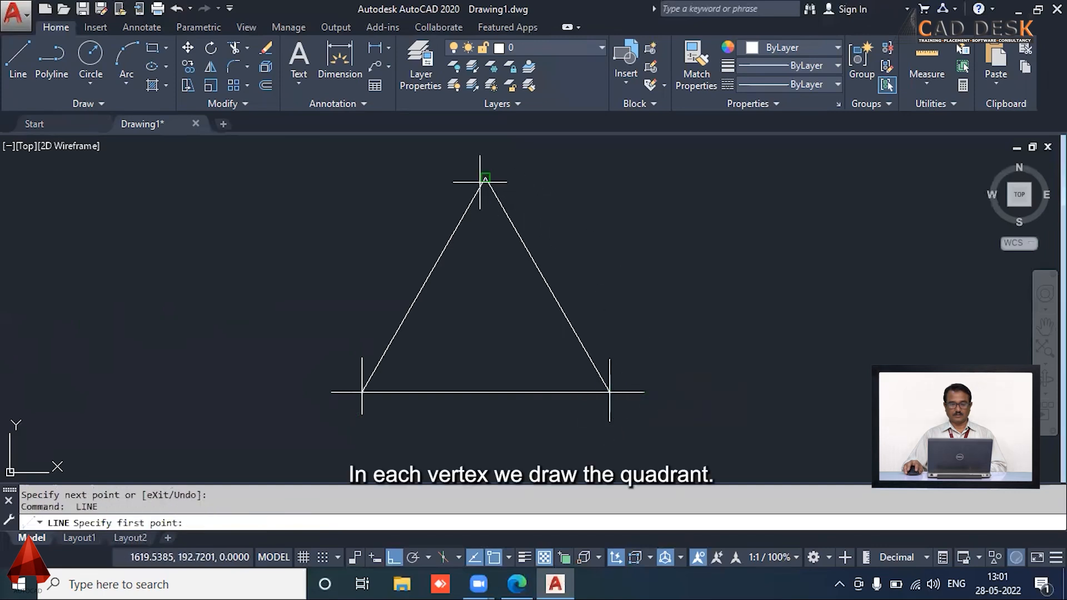
pyautogui.click(485, 178)
pyautogui.click(485, 155)
pyautogui.press('Return')
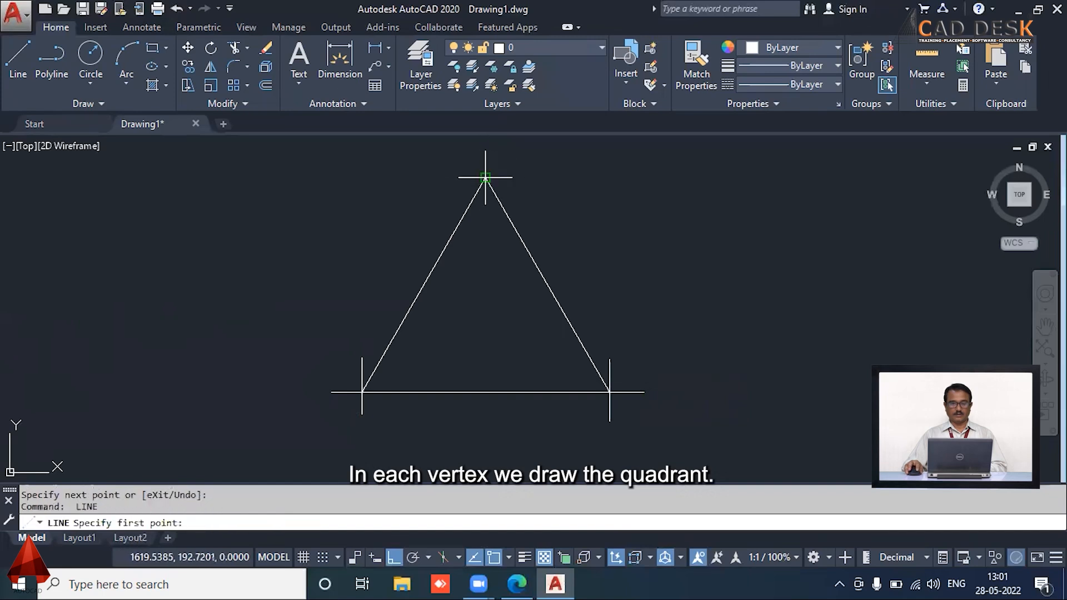
pyautogui.click(489, 178)
pyautogui.click(507, 180)
pyautogui.press('Return')
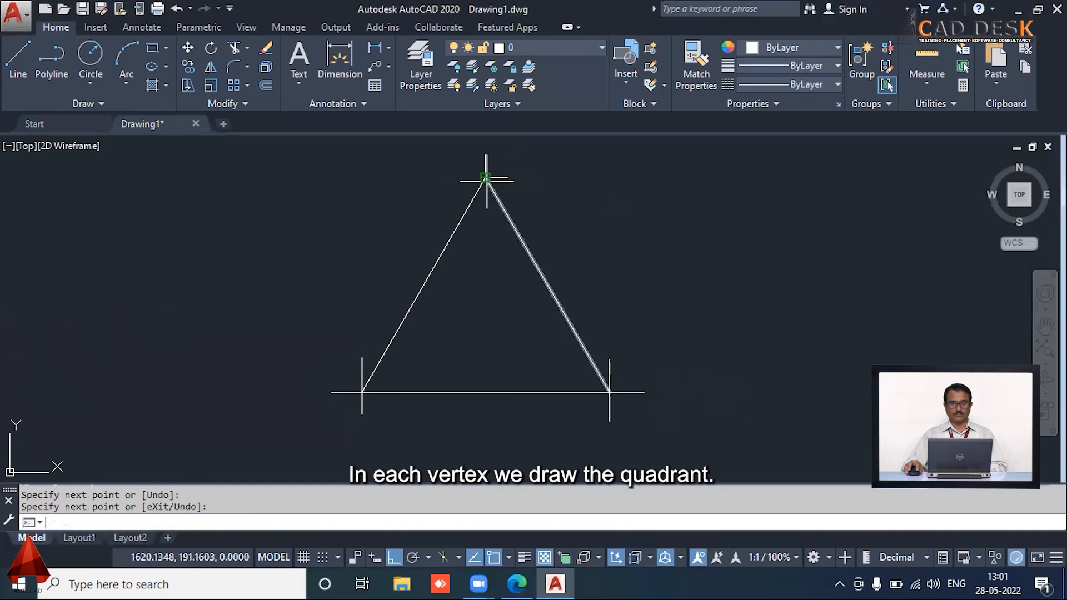
pyautogui.press('Return')
pyautogui.click(486, 179)
pyautogui.click(457, 179)
pyautogui.press('Return')
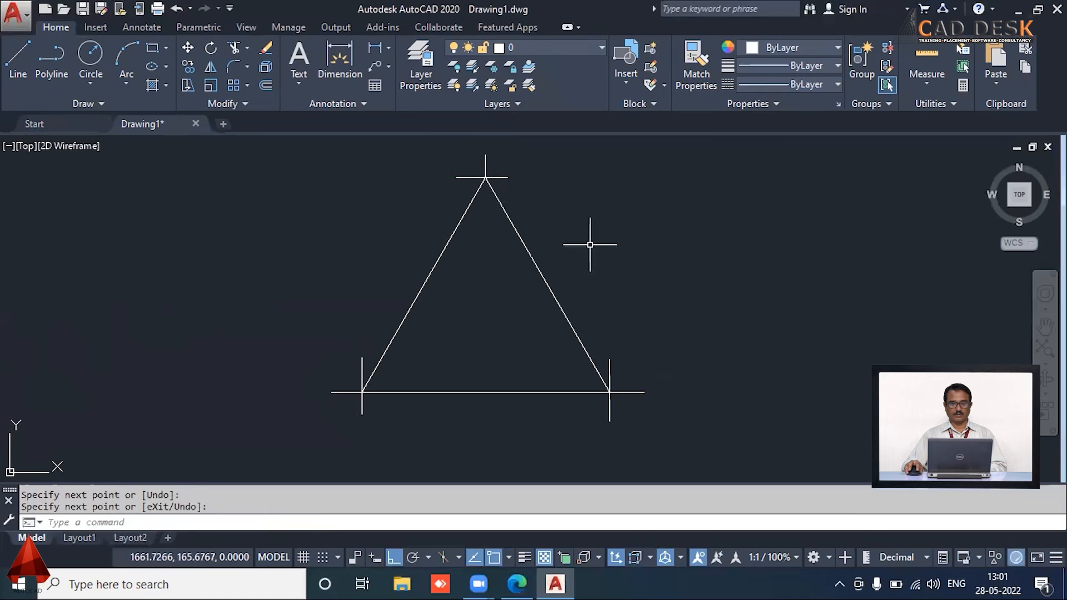
# - Add a linear dimension between the triangle's two base vertices, placed just below the base
pyautogui.moveTo(591, 241); pyautogui.dragTo(606, 243, button='middle')
pyautogui.write('dli')
pyautogui.press('Return')
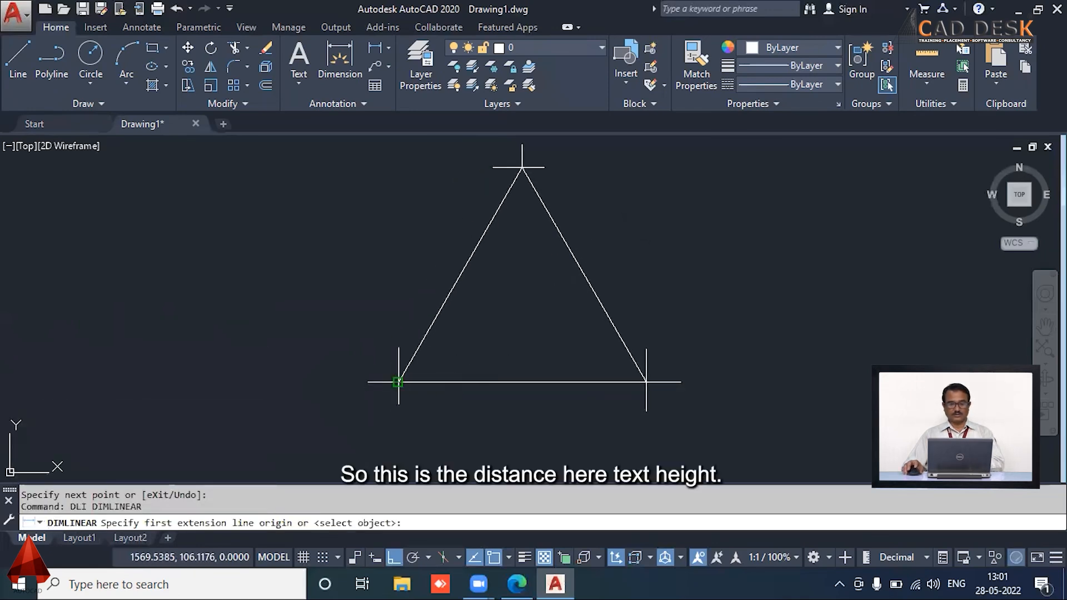
pyautogui.click(398, 381)
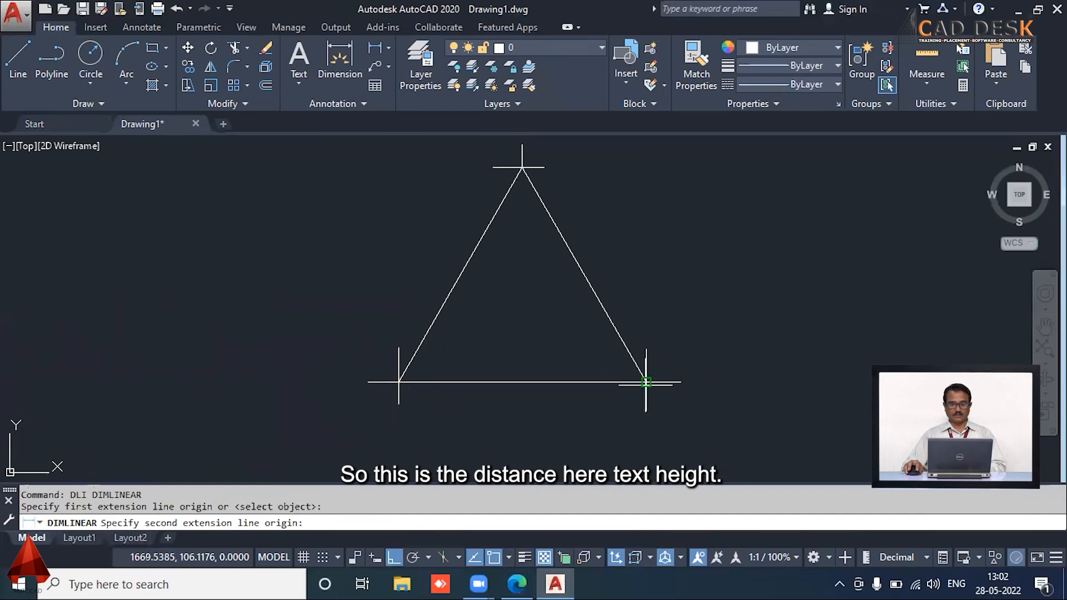
pyautogui.click(645, 382)
pyautogui.click(611, 394)
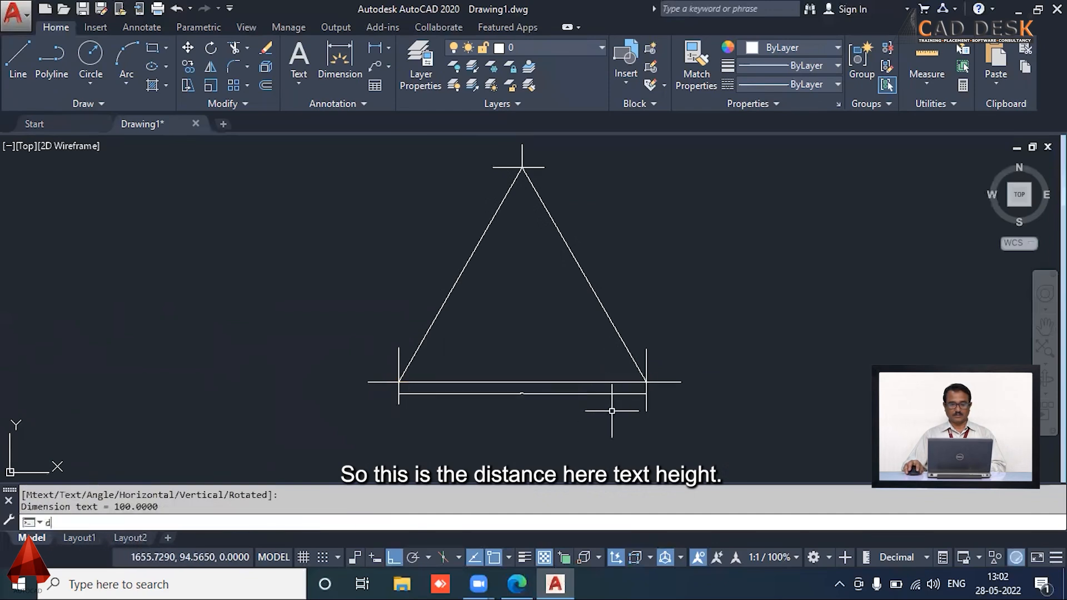
# - Modify the Standard dimension style: suppress trailing zeros in linear dimensions, set text height to 4 and arrow size to 2
pyautogui.write('d')
pyautogui.press('Return')
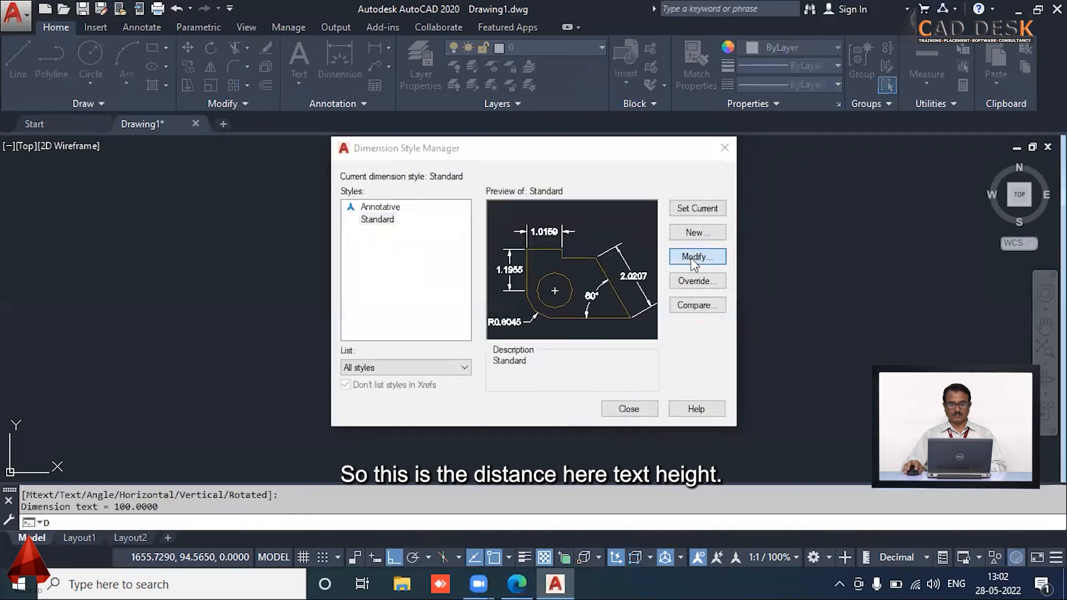
pyautogui.click(692, 258)
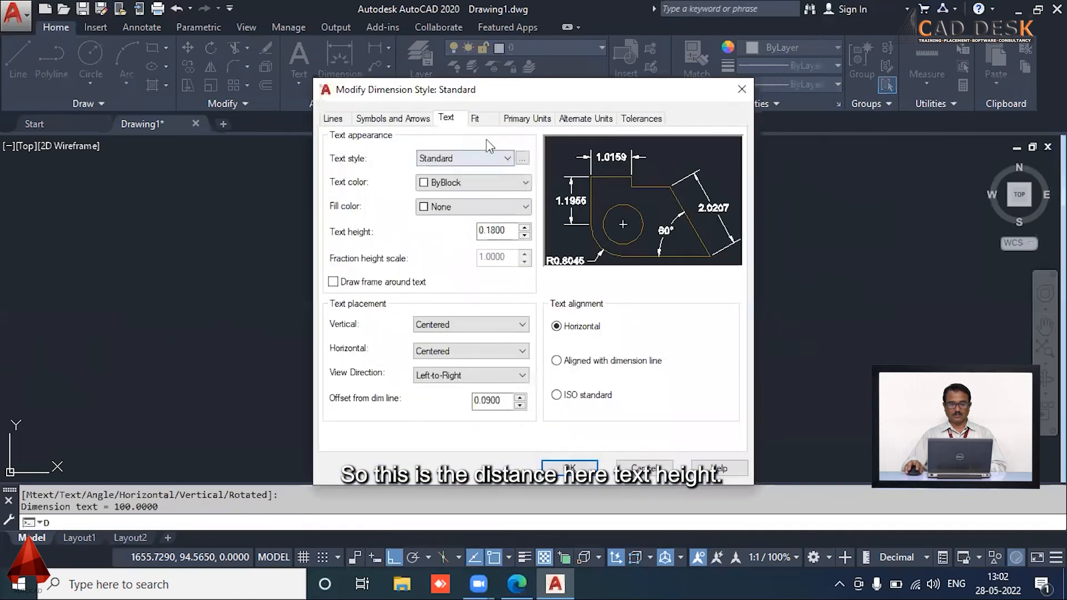
pyautogui.click(528, 119)
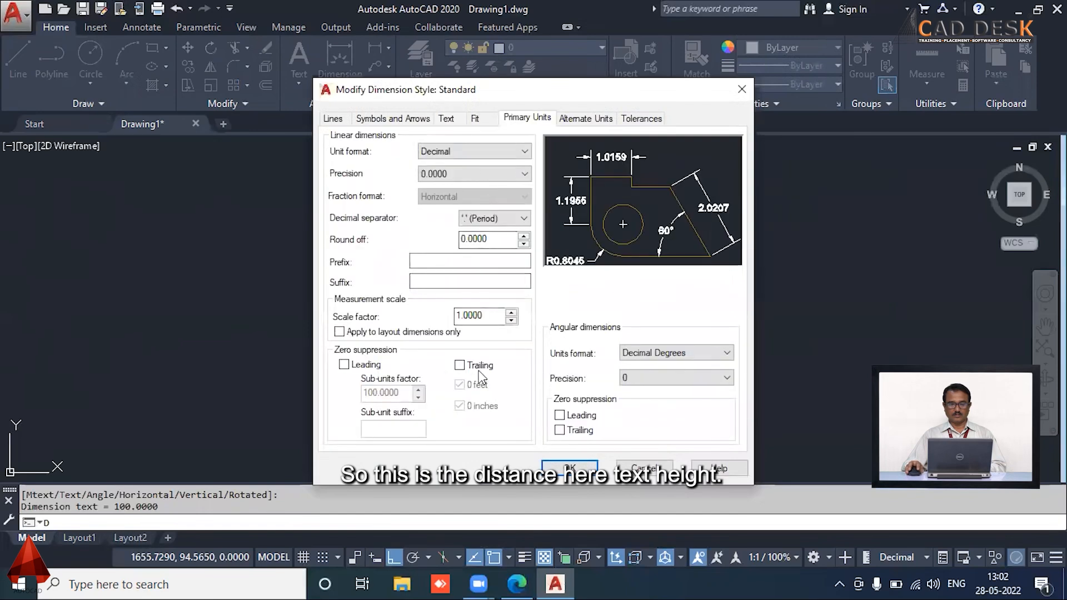
pyautogui.click(447, 119)
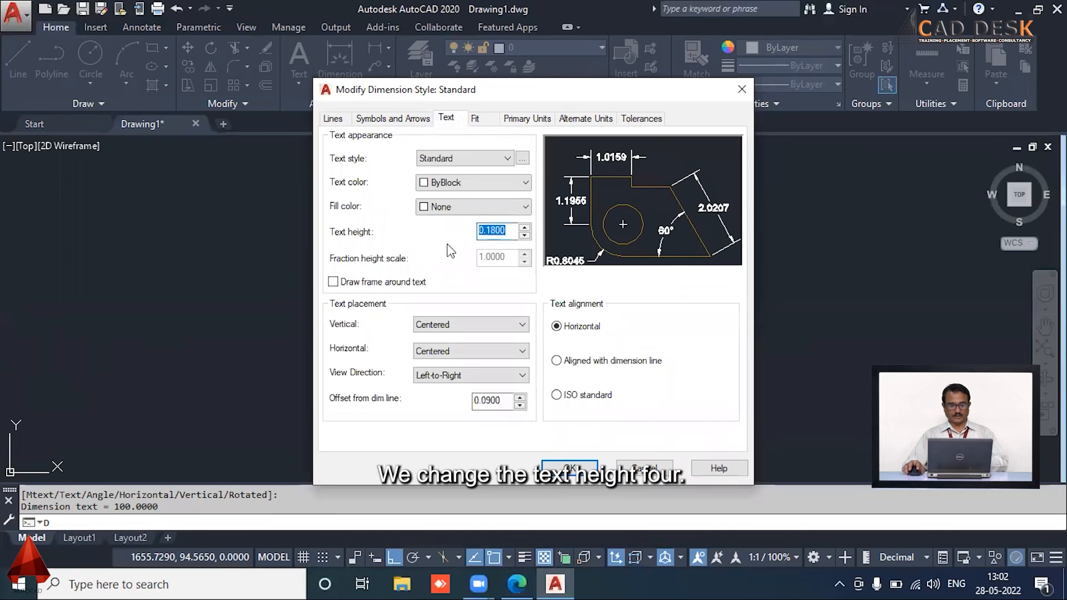
pyautogui.click(412, 117)
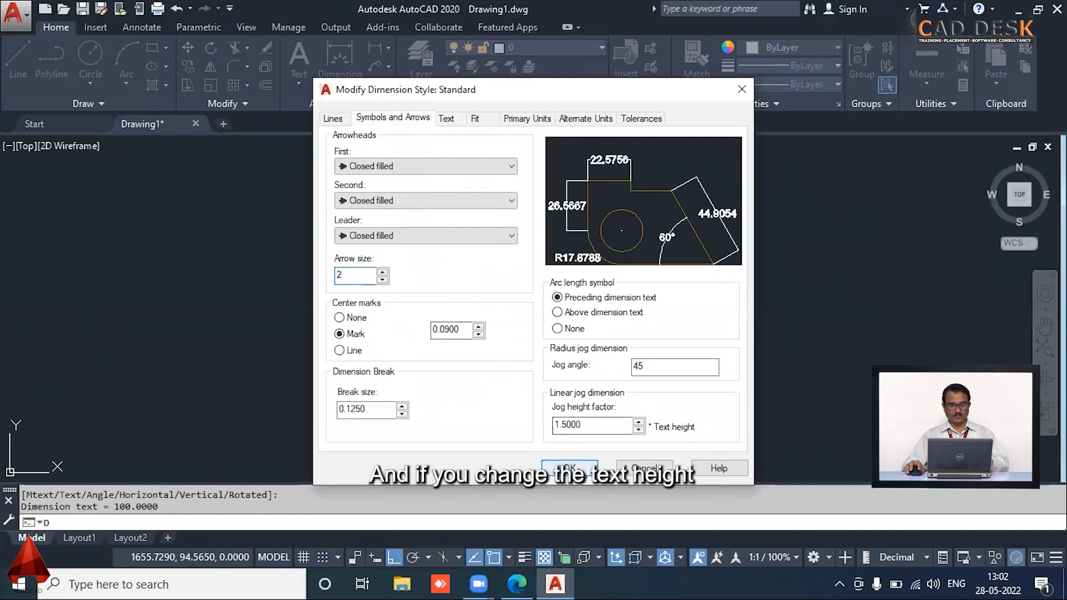
pyautogui.click(570, 468)
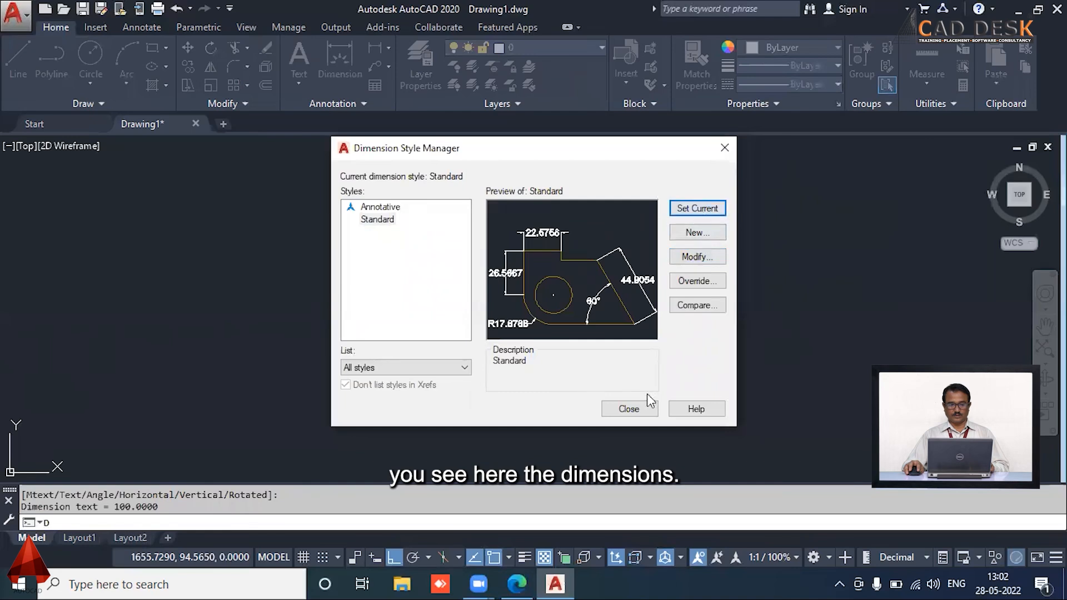
pyautogui.click(630, 408)
# - Add an angular dimension between the triangle's left side and base, placed inside the lower-left corner
pyautogui.scroll(2, 664, 426)
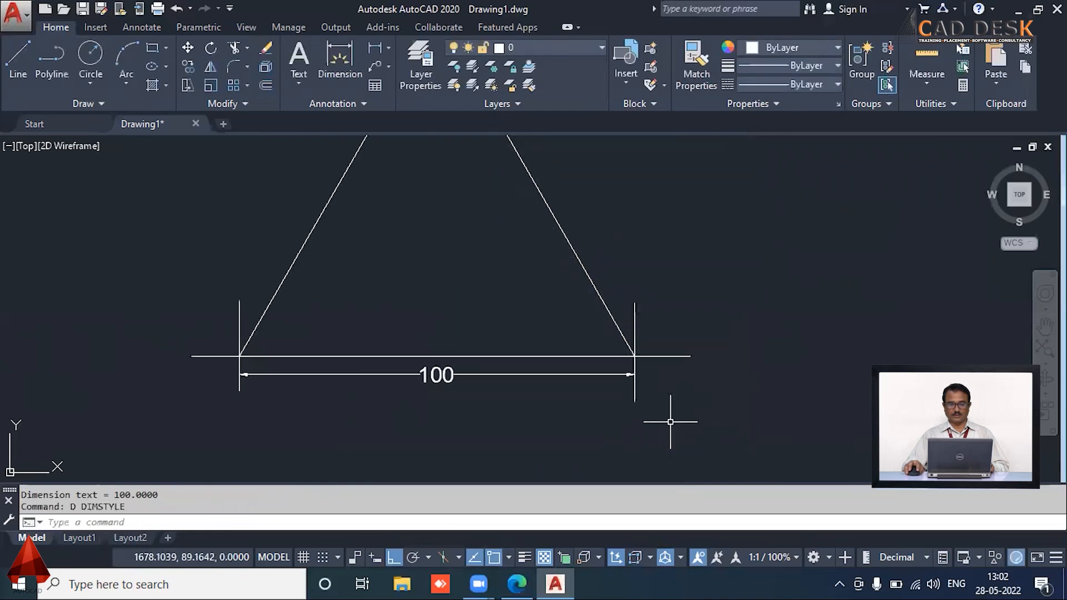
pyautogui.moveTo(674, 424); pyautogui.dragTo(723, 459, button='middle')
pyautogui.write('dan')
pyautogui.press('Return')
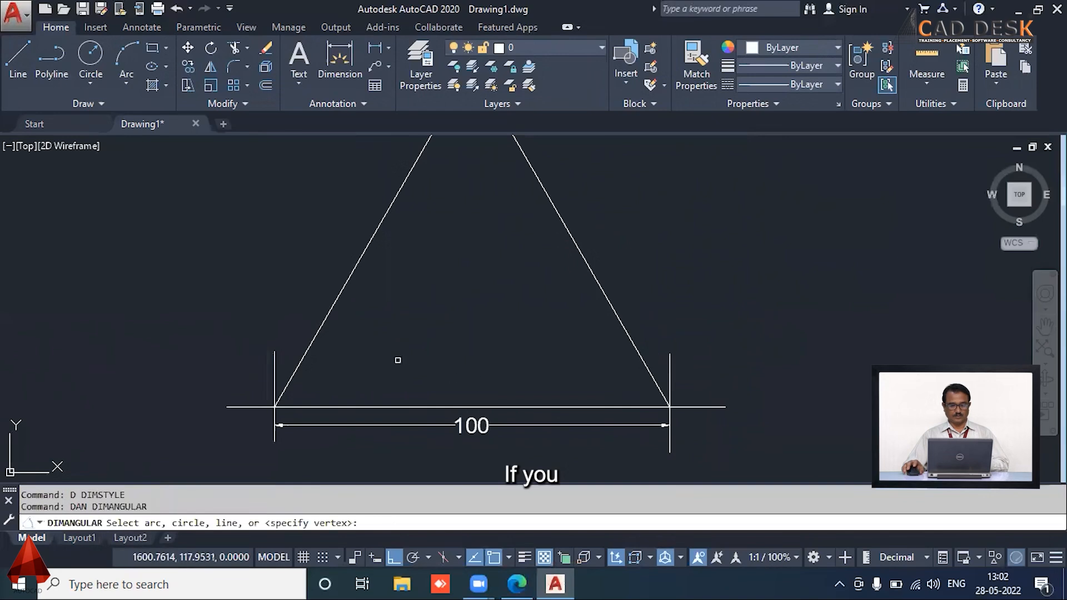
pyautogui.click(327, 319)
pyautogui.click(346, 404)
pyautogui.click(340, 371)
# - Add an angular dimension between the triangle's right side and base, placed inside the lower-right corner
pyautogui.press('Return')
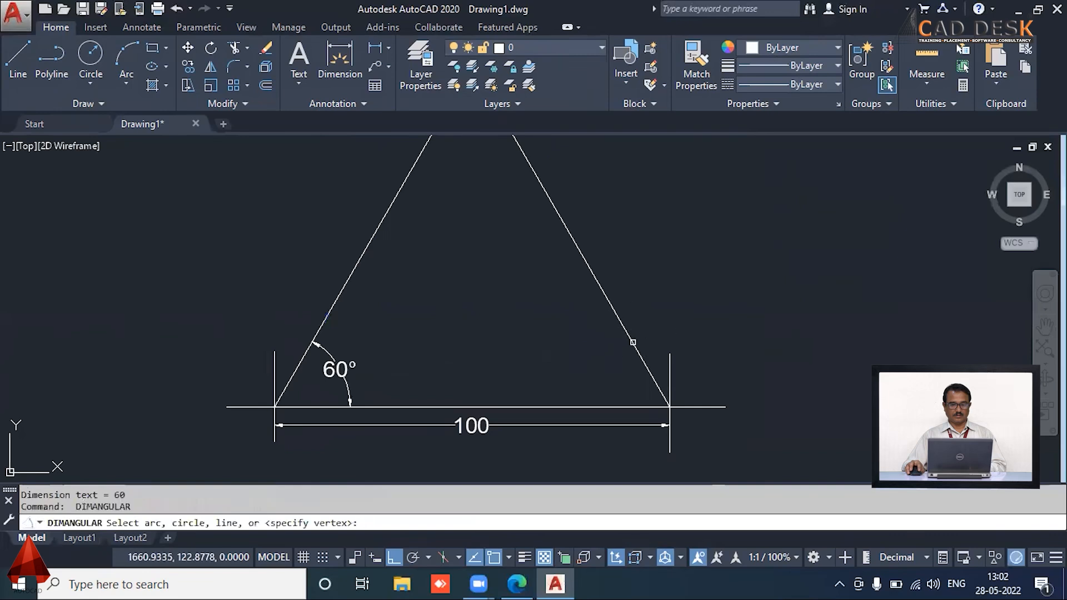
pyautogui.click(633, 340)
pyautogui.click(611, 407)
pyautogui.click(603, 370)
pyautogui.scroll(-2, 632, 238)
pyautogui.moveTo(632, 237); pyautogui.dragTo(640, 354, button='middle')
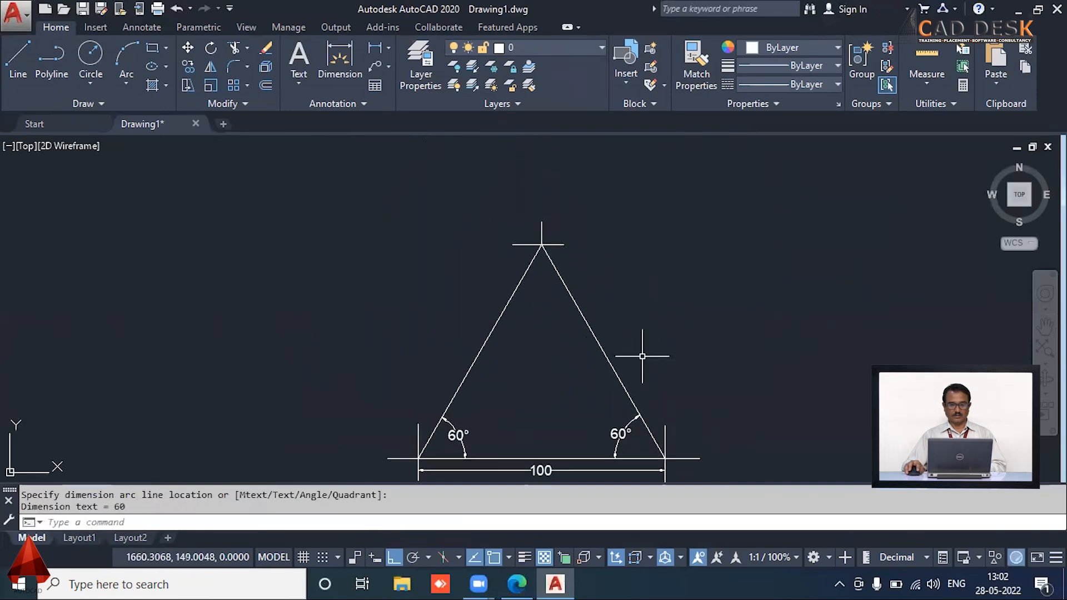
# - Add an angular dimension between the triangle's two slanted sides, placed inside the apex
pyautogui.press('Return')
pyautogui.click(522, 279)
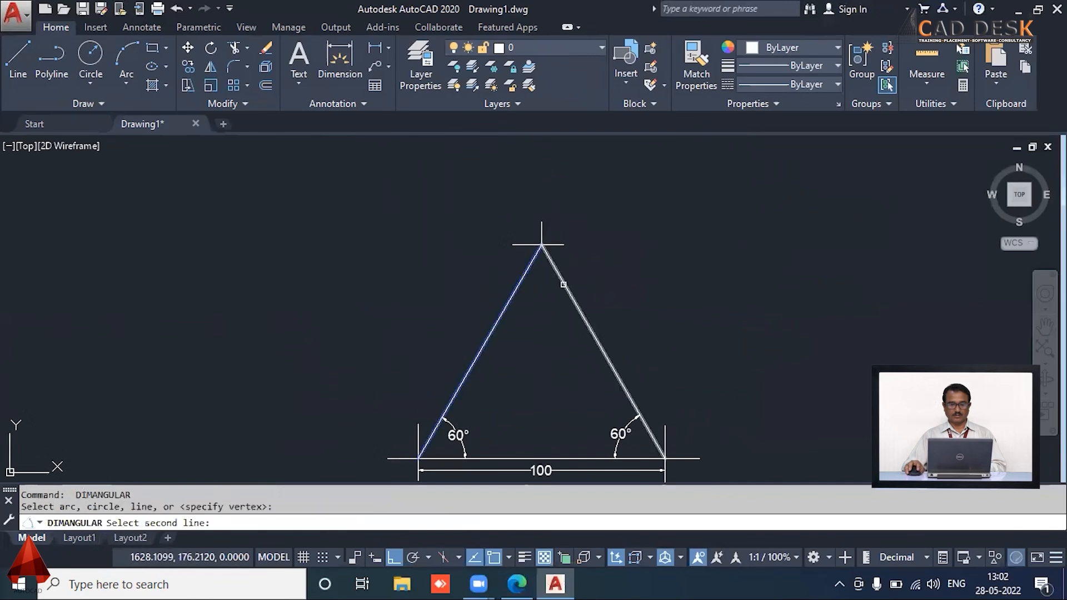
pyautogui.click(567, 289)
pyautogui.click(548, 303)
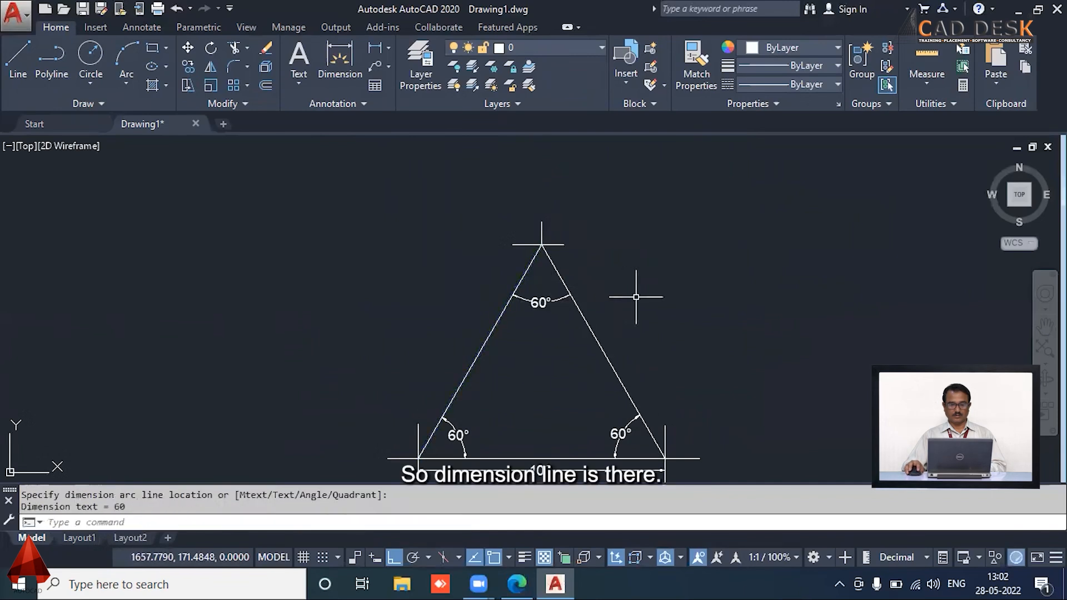
pyautogui.write('ali')
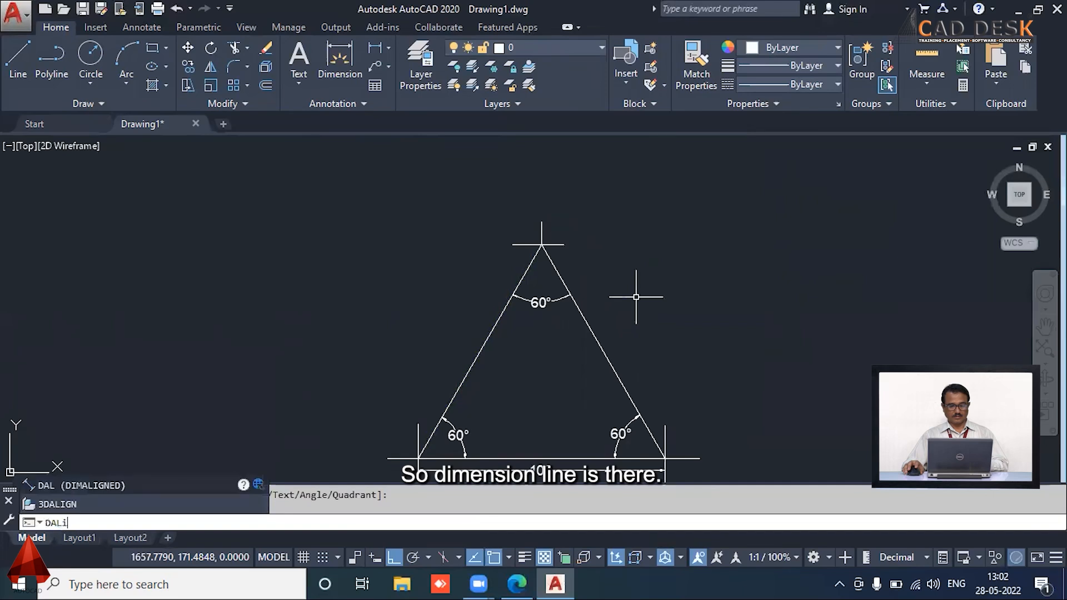
pyautogui.press('Return')
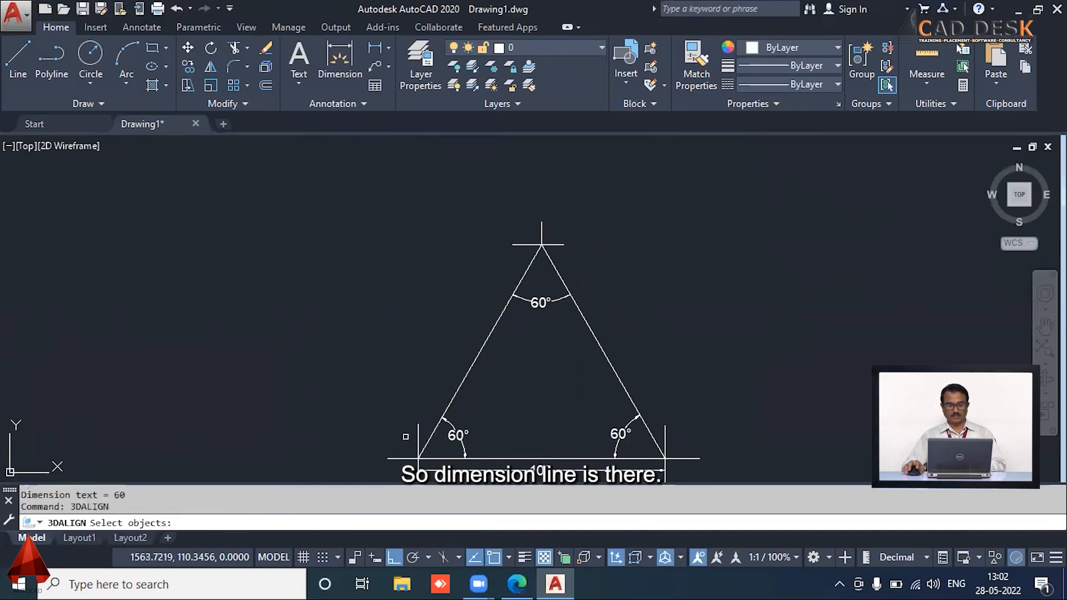
pyautogui.press('Escape')
# - Add an aligned dimension to the triangle's left side from the lower-left corner to the apex, placed outside the triangle
pyautogui.write('dal')
pyautogui.press('Return')
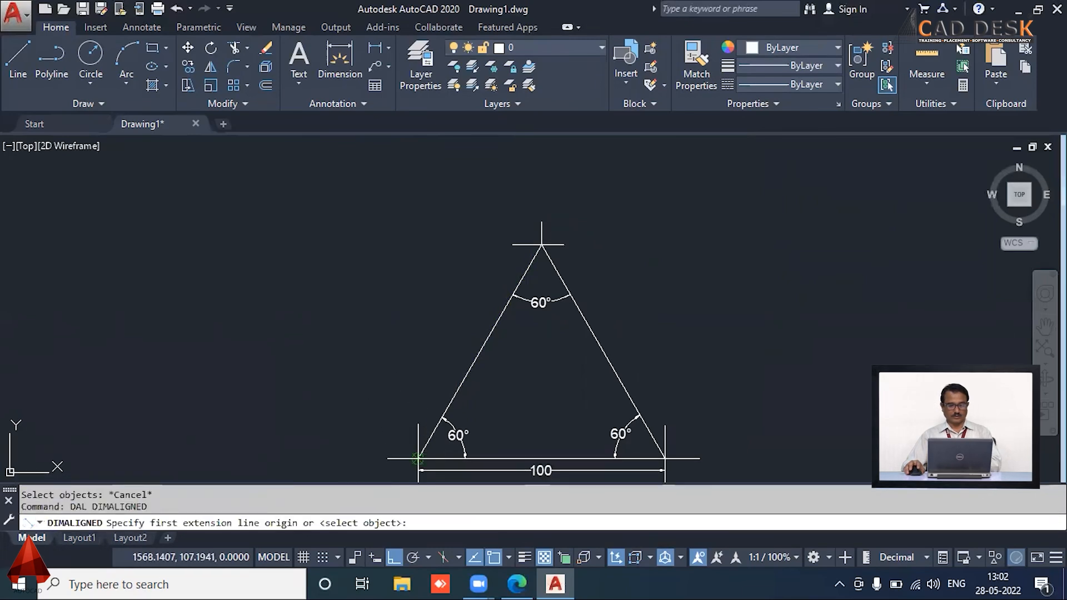
pyautogui.click(418, 458)
pyautogui.click(542, 245)
pyautogui.click(518, 234)
pyautogui.scroll(2, 666, 336)
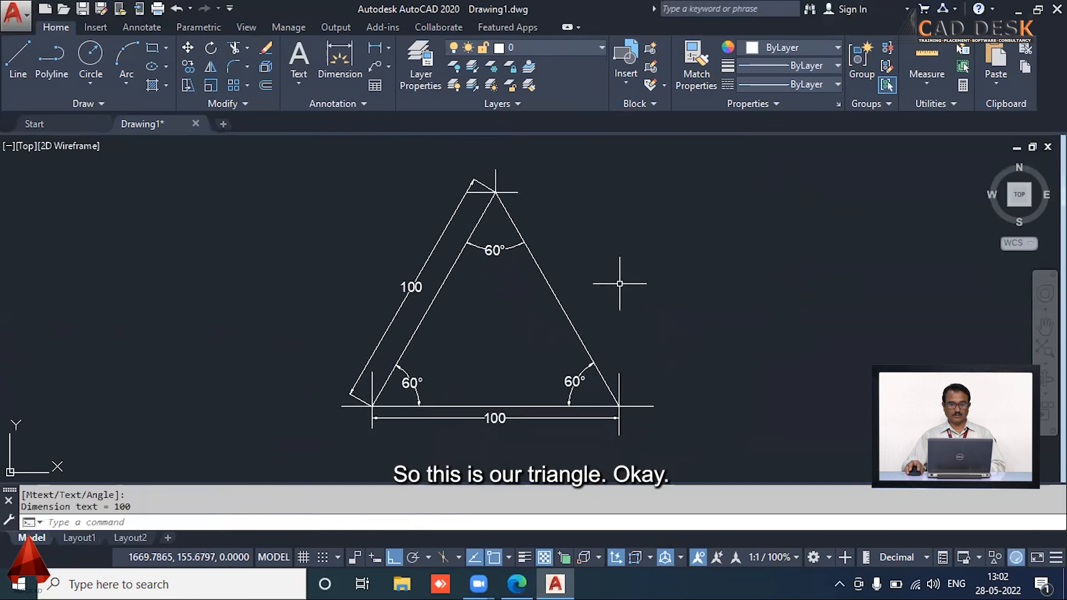
# - Examine the triangle's base length and corner angle dimensions
pyautogui.scroll(-2, 630, 301)
pyautogui.moveTo(631, 298); pyautogui.dragTo(579, 285, button='middle')
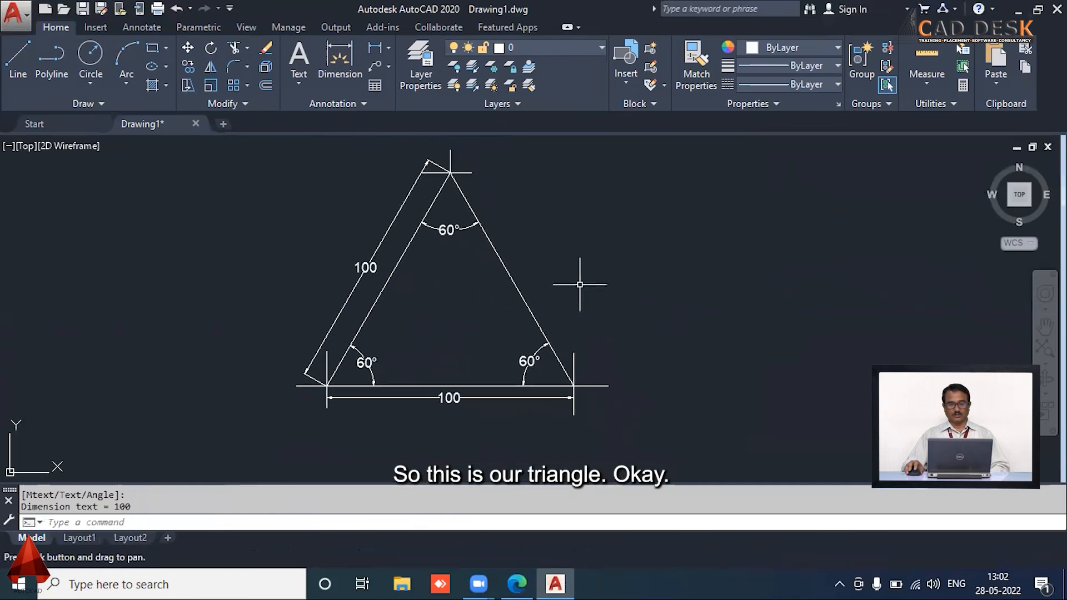
pyautogui.scroll(2, 623, 335)
pyautogui.moveTo(623, 335); pyautogui.dragTo(644, 302, button='middle')
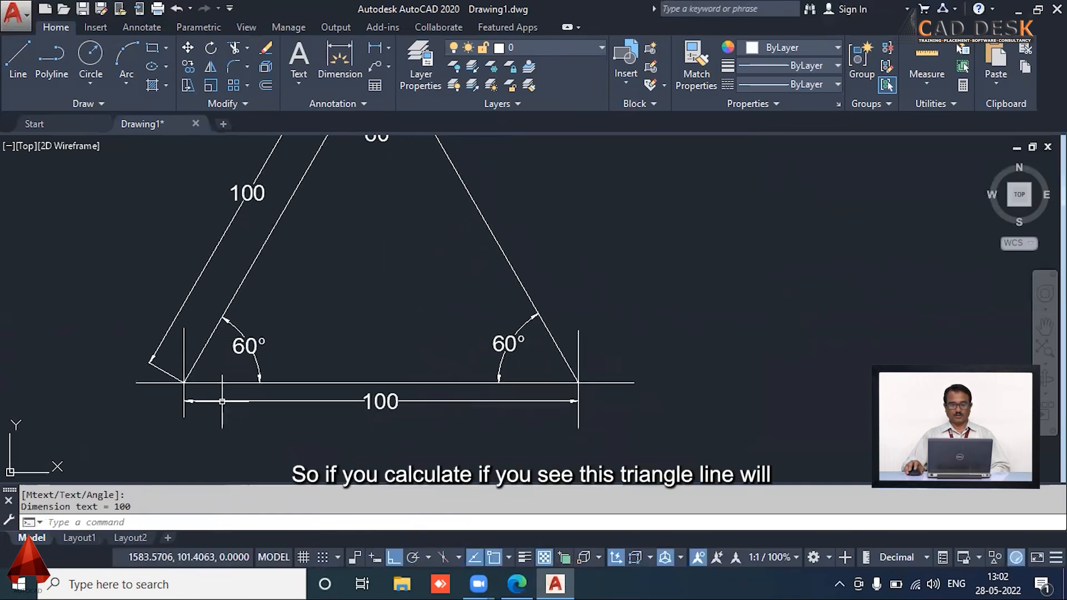
pyautogui.moveTo(362, 411); pyautogui.dragTo(379, 463, button='middle')
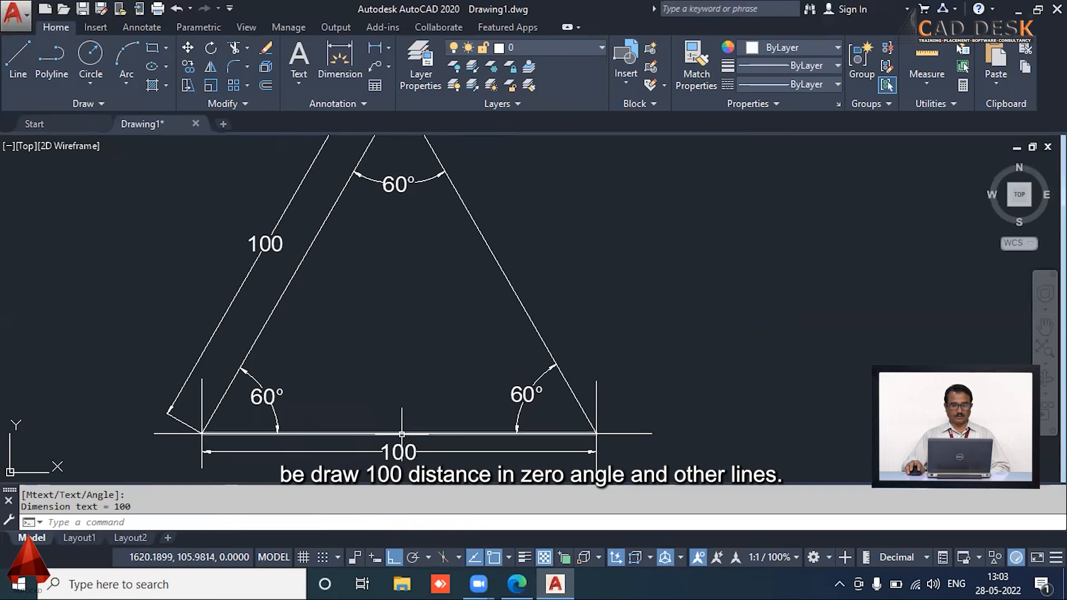
pyautogui.moveTo(658, 374)
pyautogui.mouseDown(button='middle')
pyautogui.moveTo(629, 411)
pyautogui.moveTo(562, 329)
pyautogui.mouseUp(button='middle')
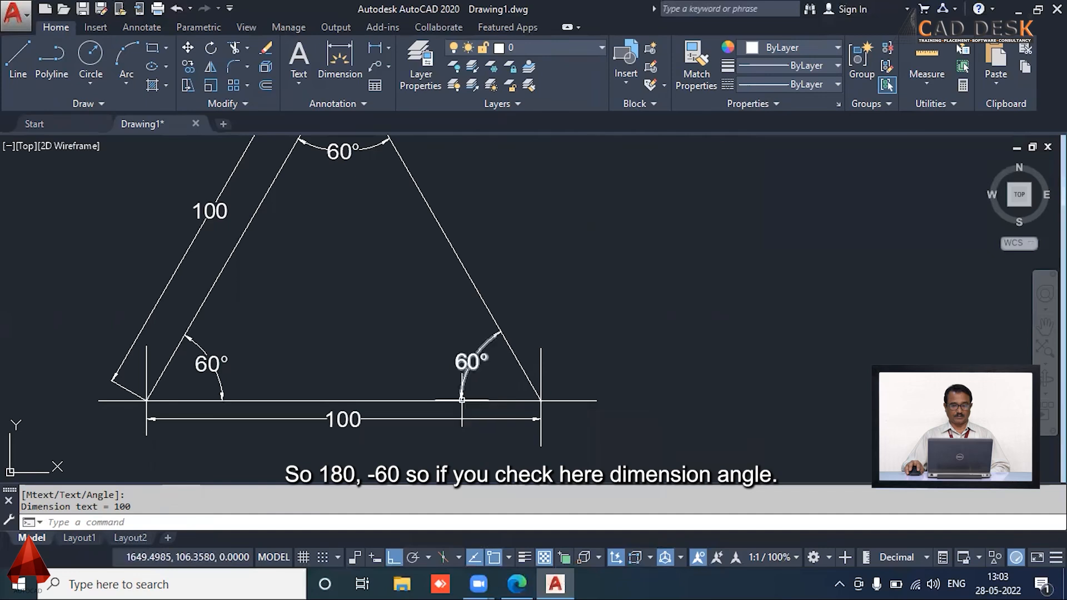
pyautogui.moveTo(584, 350); pyautogui.dragTo(608, 376, button='middle')
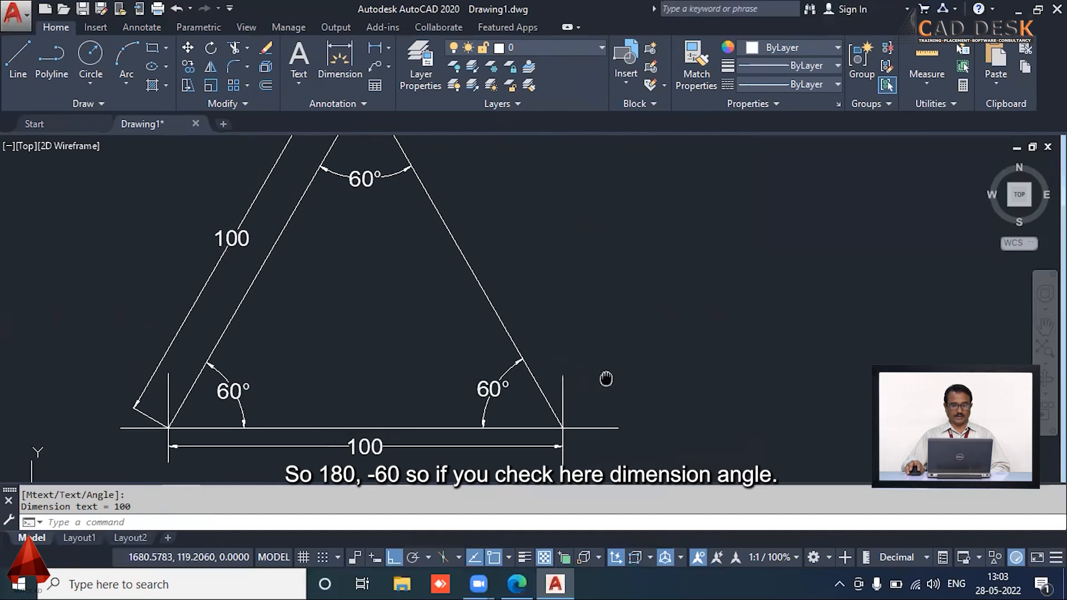
pyautogui.write('dal')
pyautogui.press('Return')
pyautogui.press('Escape')
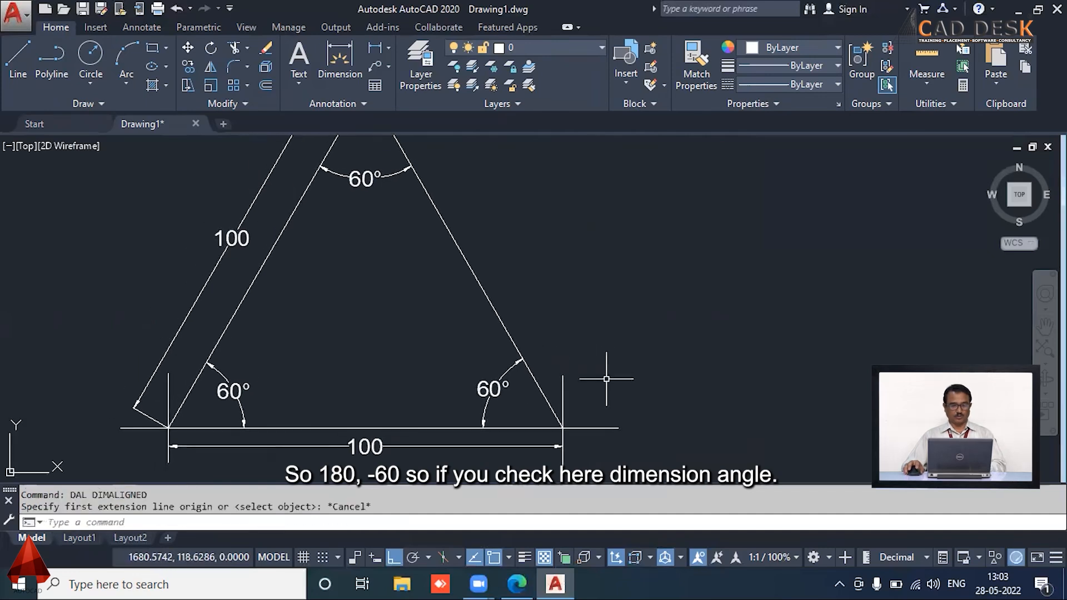
# - Add an angular dimension for the exterior angle at the lower-right corner, between the right side and the base line's extension
pyautogui.write('dan')
pyautogui.press('Return')
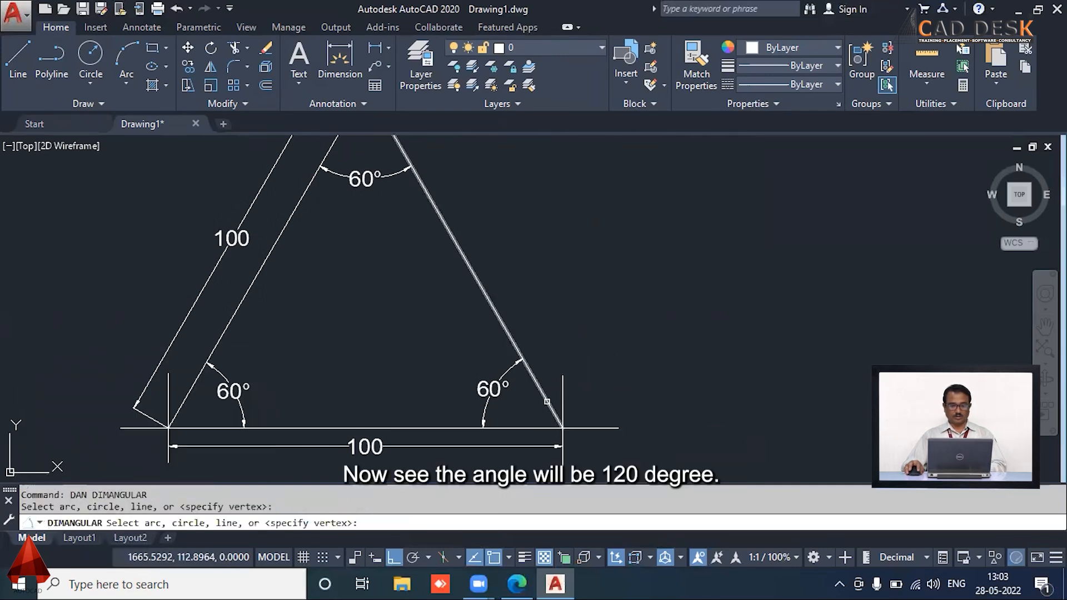
pyautogui.click(550, 406)
pyautogui.click(577, 427)
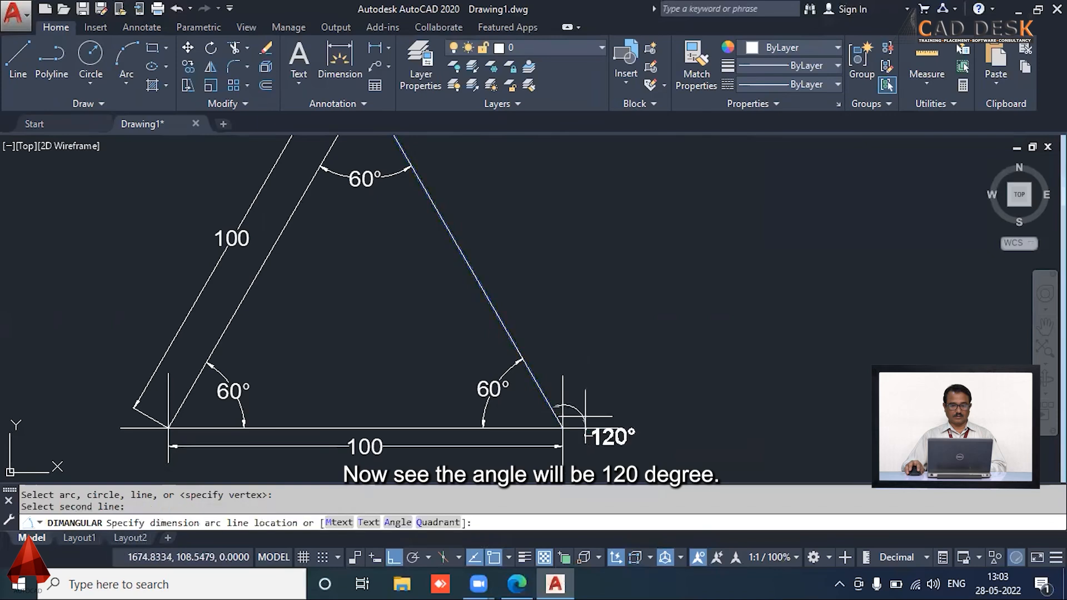
pyautogui.click(612, 380)
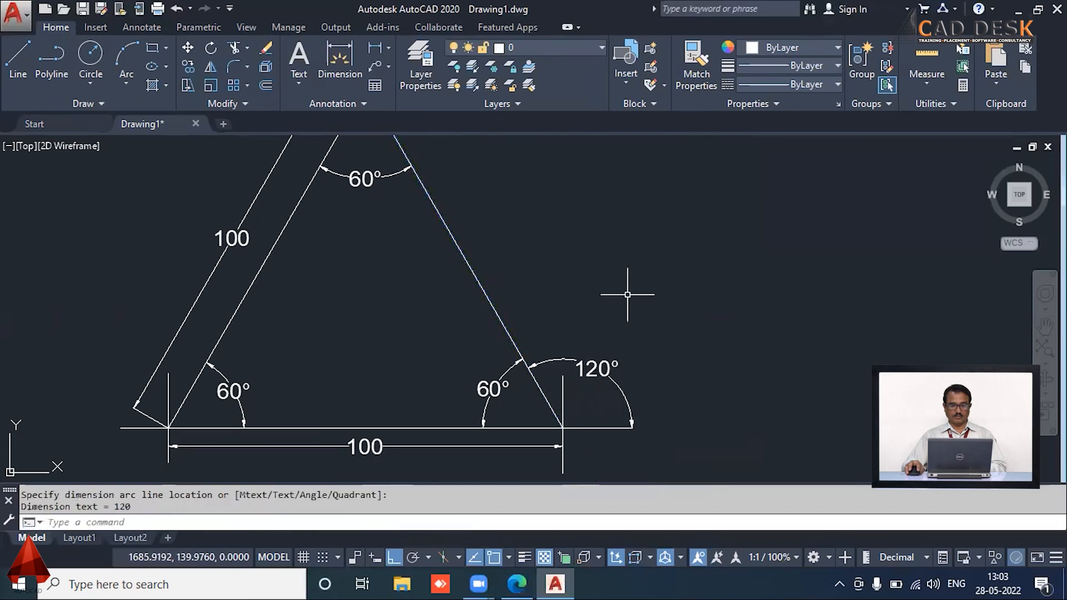
# - Add an angular dimension between the horizontal line at the apex and the triangle's left side, placed outside the triangle
pyautogui.scroll(-3, 624, 336)
pyautogui.scroll(5, 541, 272)
pyautogui.scroll(-4, 610, 269)
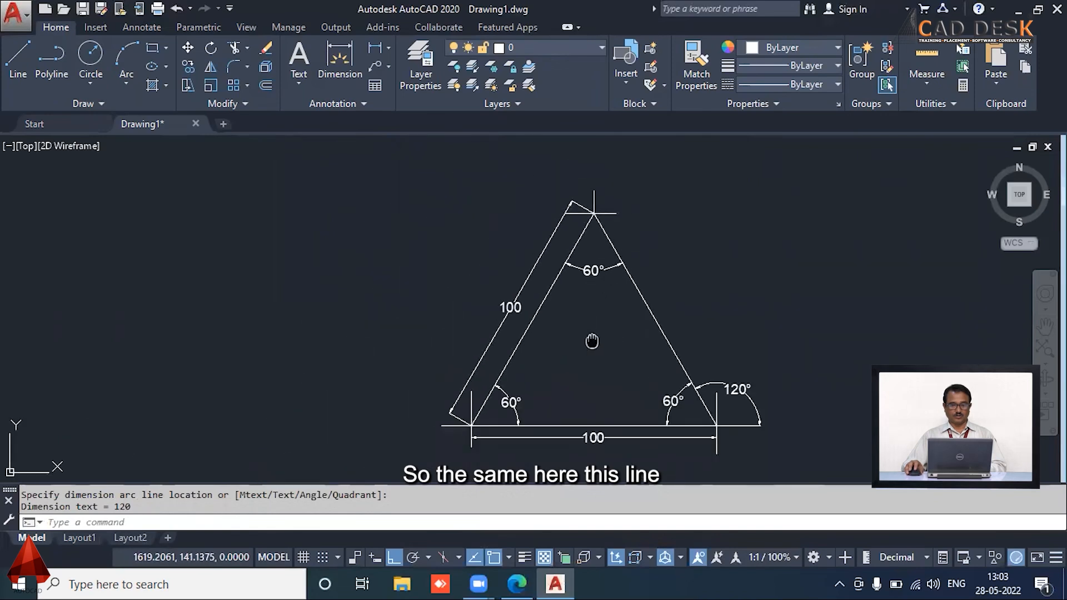
pyautogui.moveTo(591, 340); pyautogui.dragTo(549, 338, button='middle')
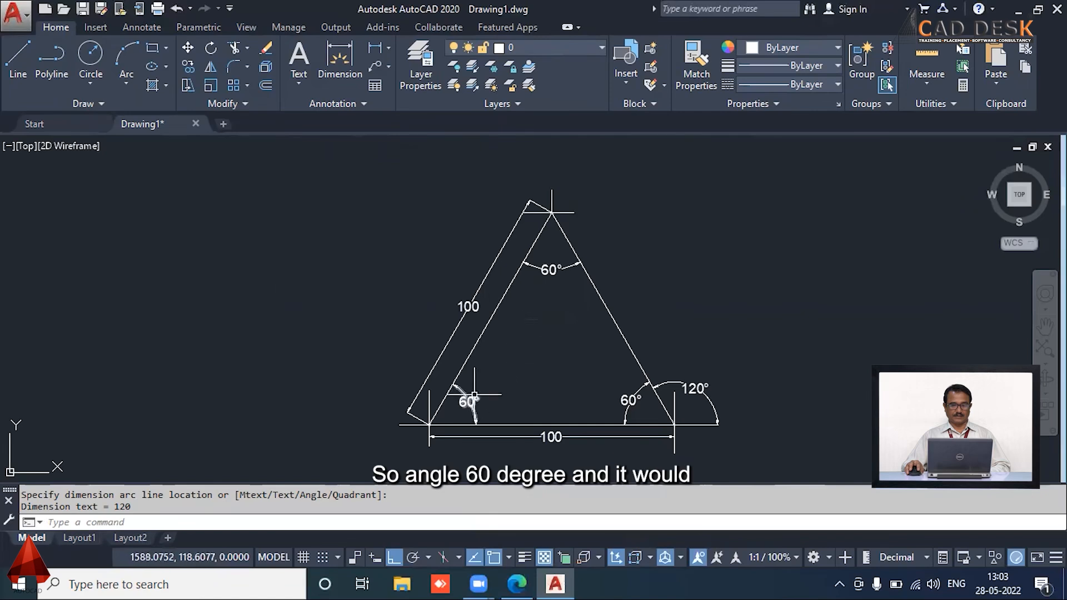
pyautogui.scroll(5, 528, 210)
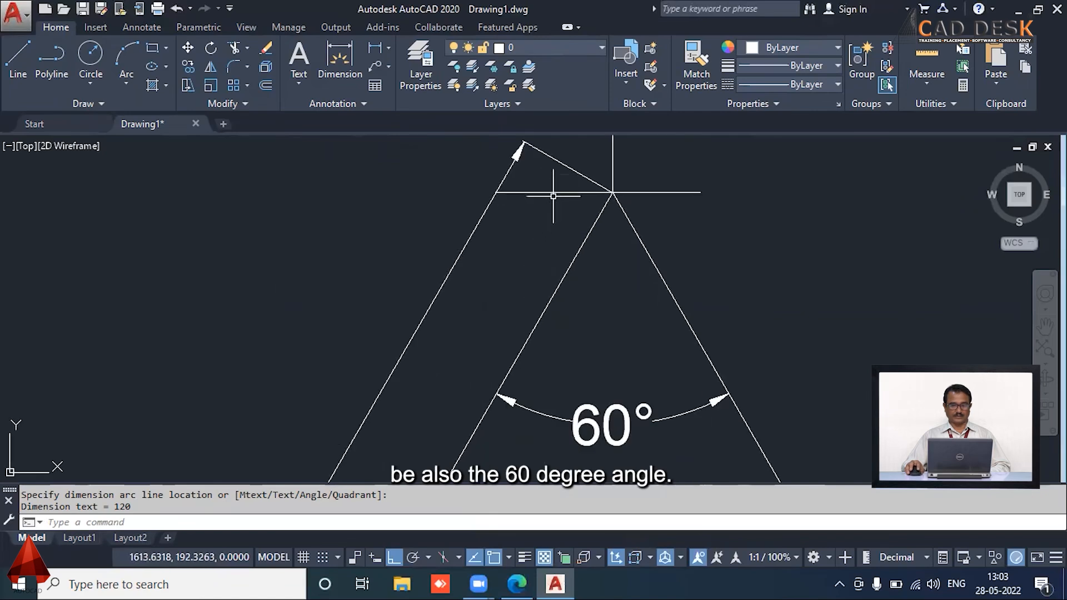
pyautogui.write('n')
pyautogui.press('Return')
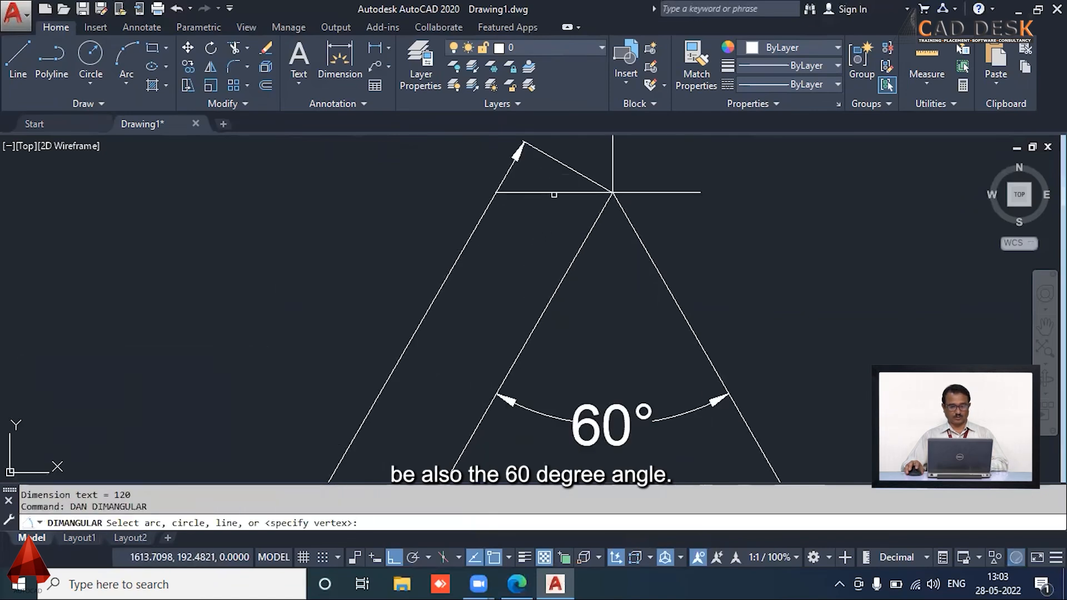
pyautogui.click(567, 195)
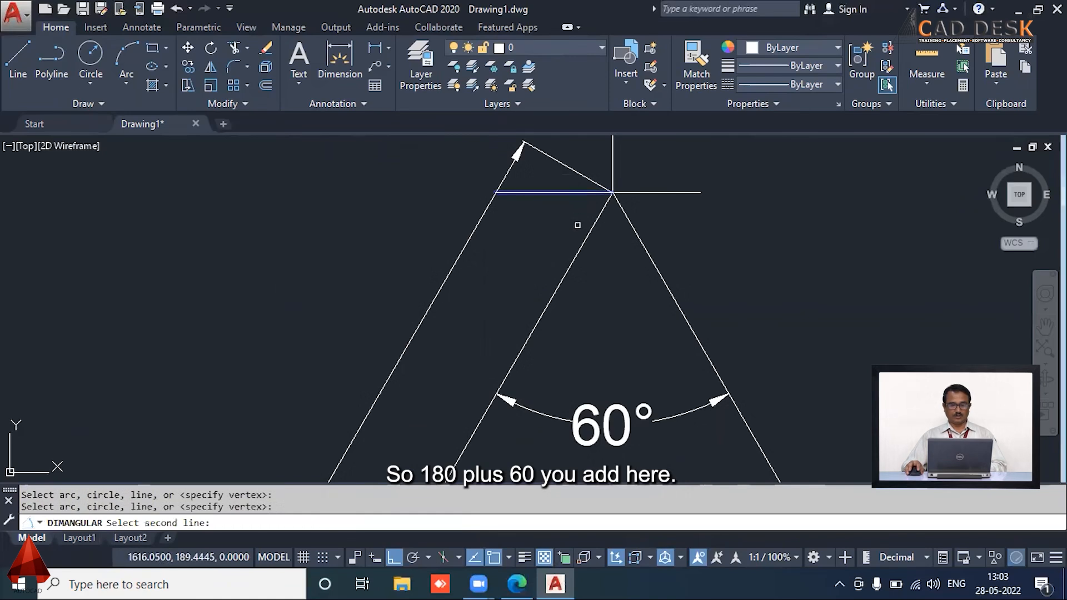
pyautogui.click(581, 247)
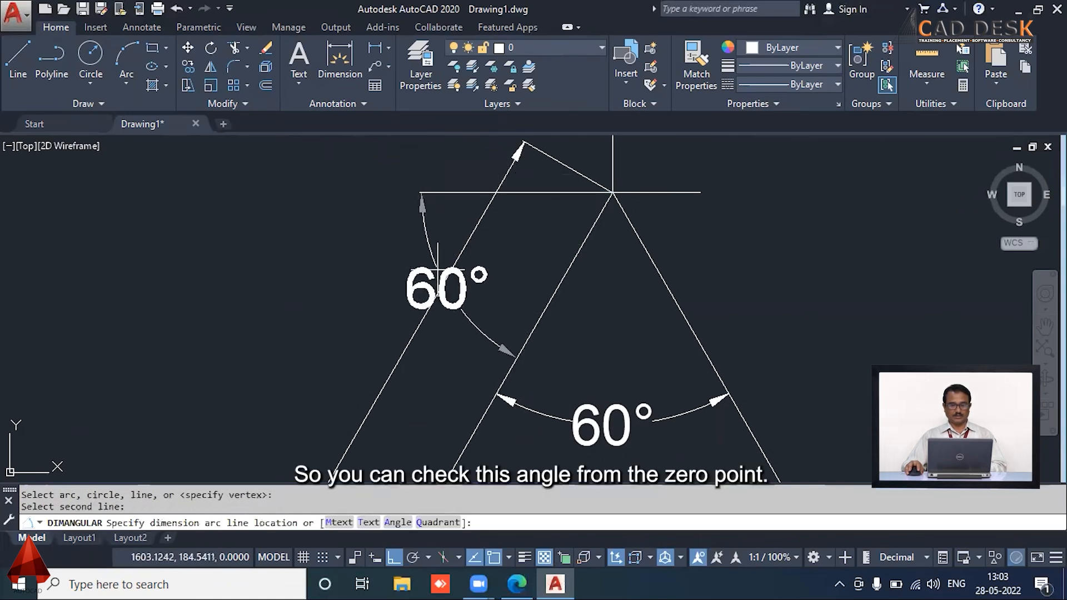
pyautogui.click(400, 278)
# - Dimension the reflex angle with the apex as vertex, from the horizontal line's right end over the top to the lower-left corner
pyautogui.scroll(-4, 656, 250)
pyautogui.moveTo(719, 241); pyautogui.dragTo(600, 234, button='middle')
pyautogui.scroll(4, 500, 217)
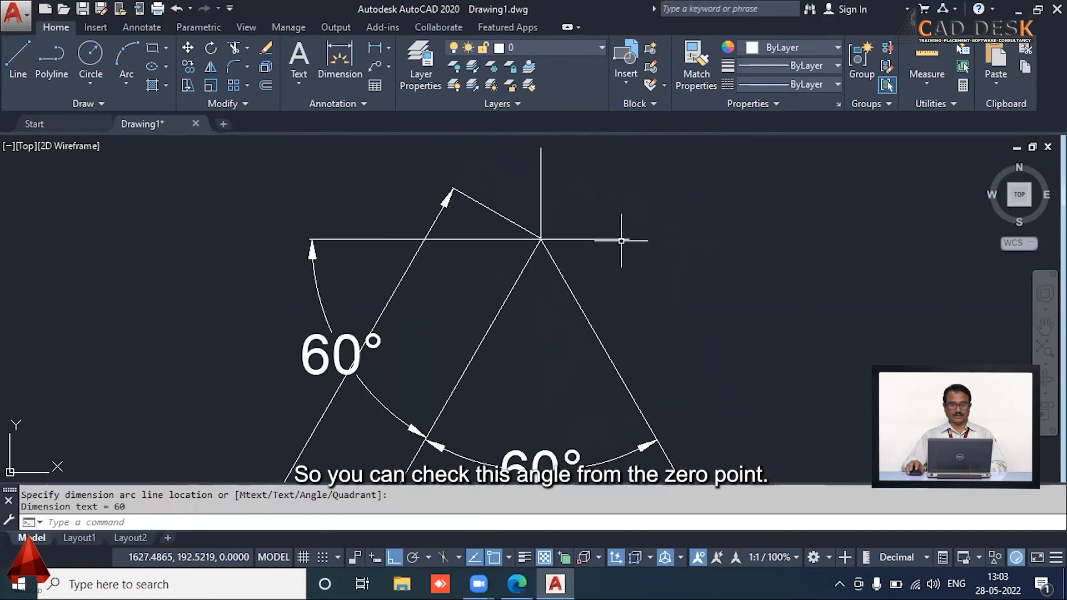
pyautogui.write('DAN')
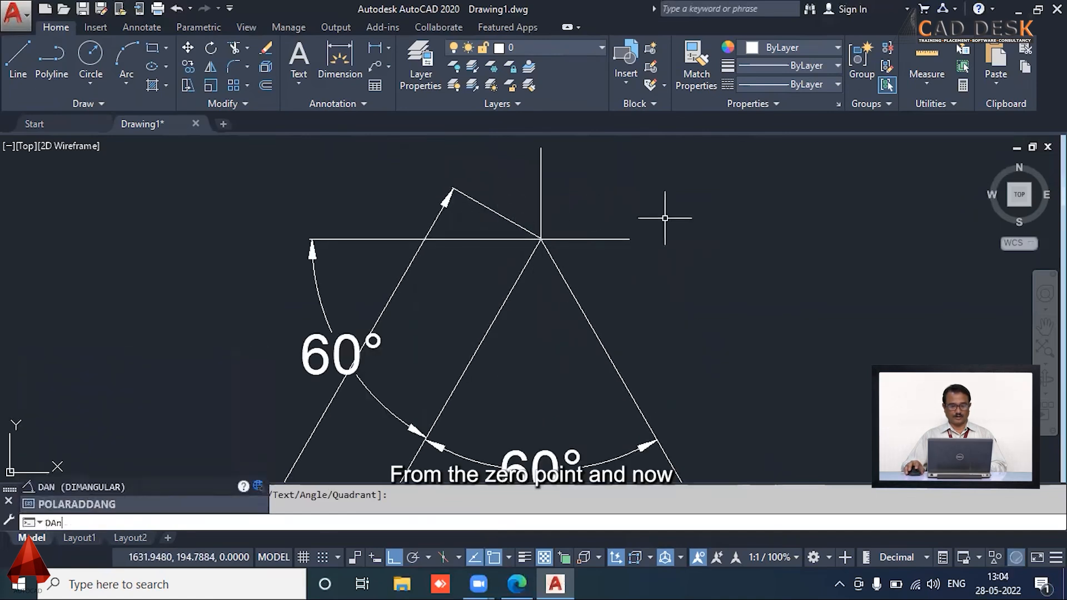
pyautogui.press('Return')
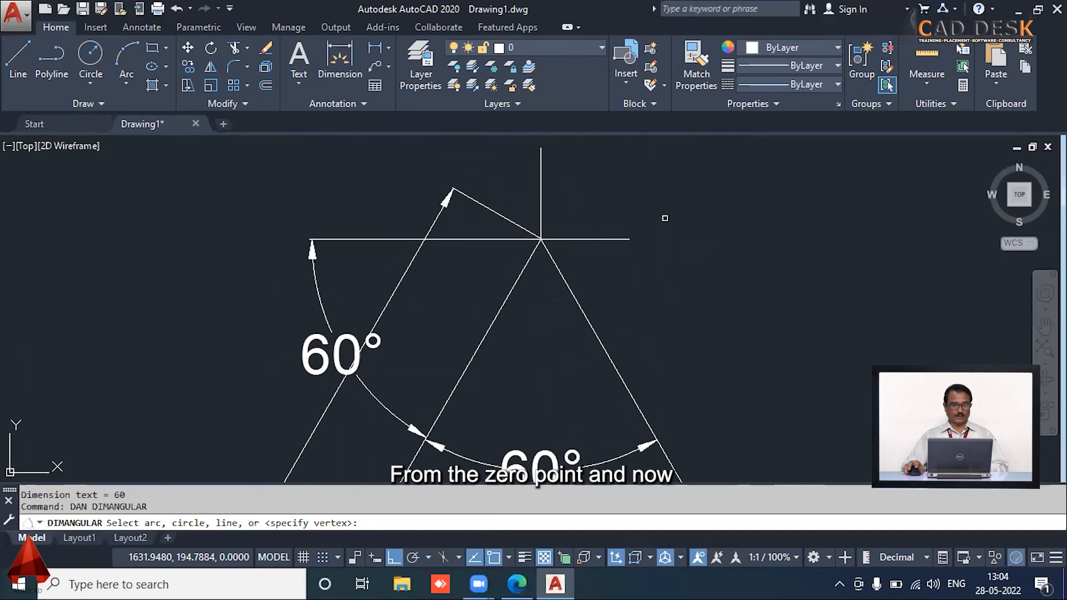
pyautogui.press('Return')
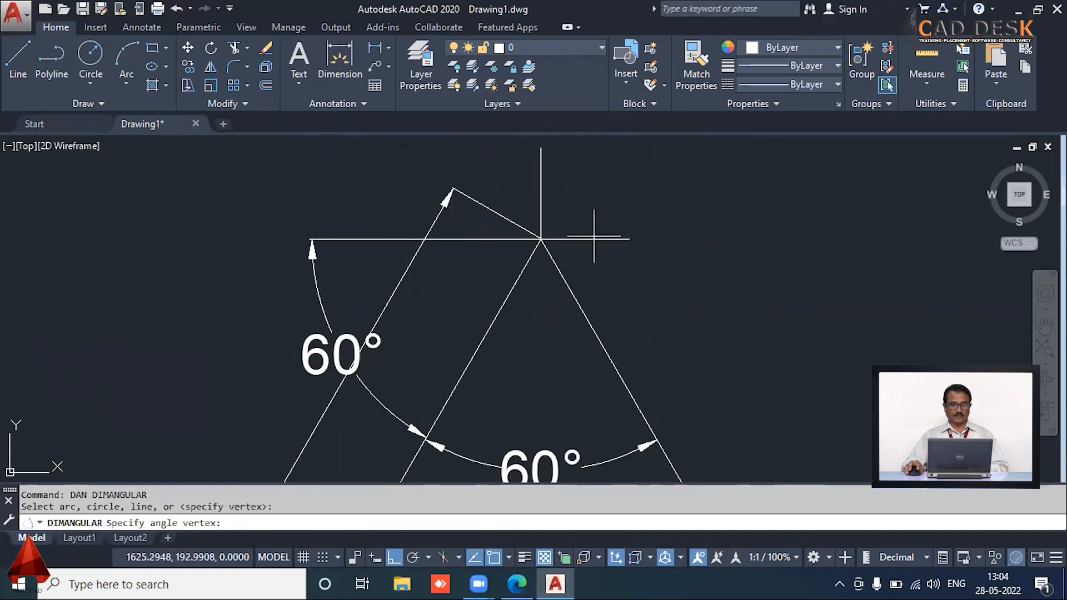
pyautogui.click(541, 239)
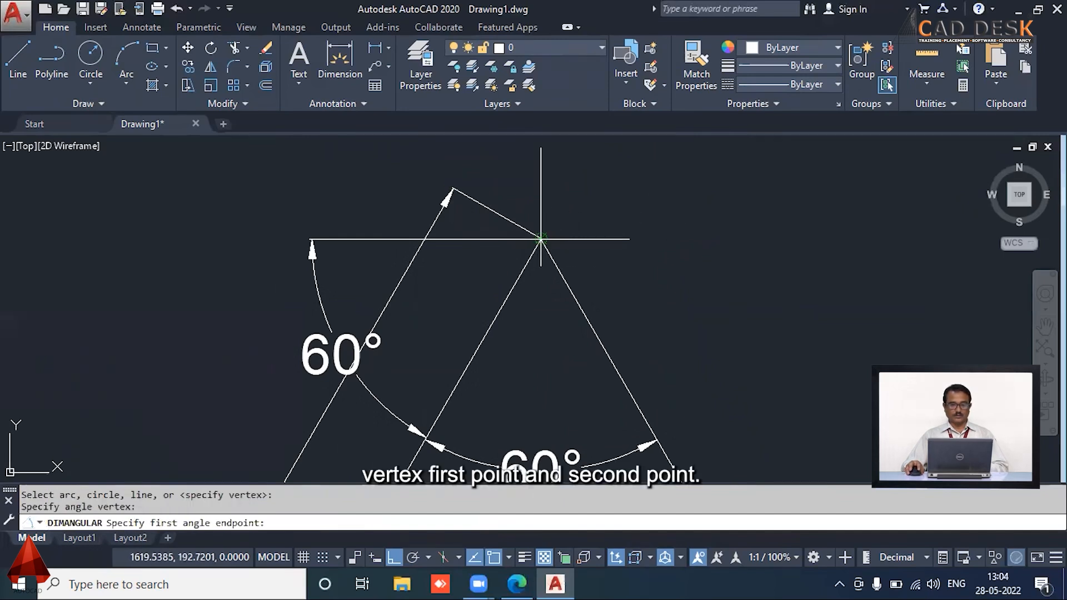
pyautogui.click(629, 239)
pyautogui.moveTo(477, 321); pyautogui.dragTo(606, 116, button='middle')
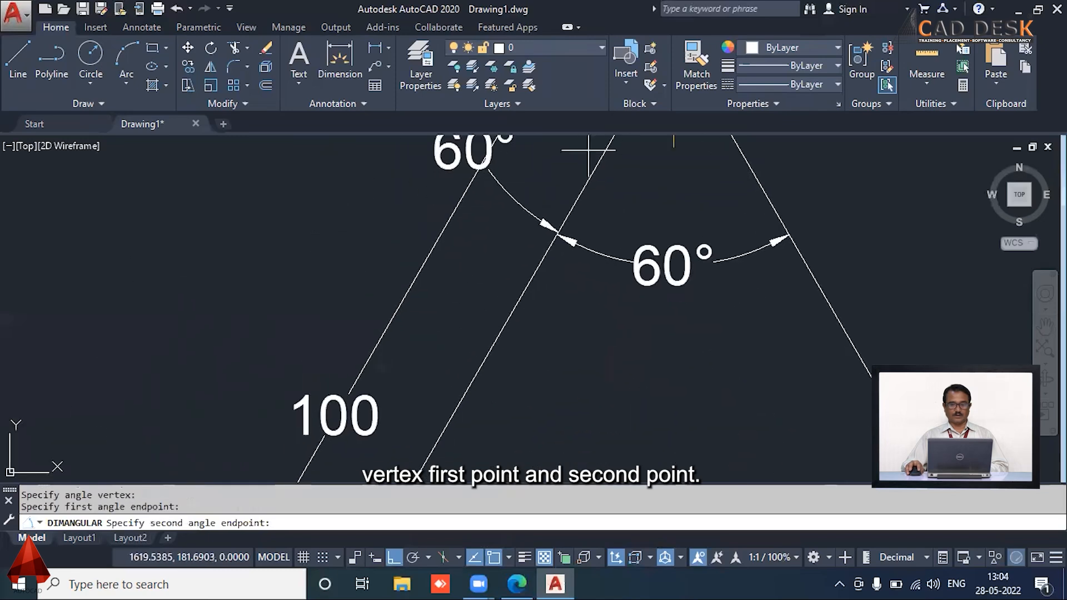
pyautogui.scroll(-6, 540, 270)
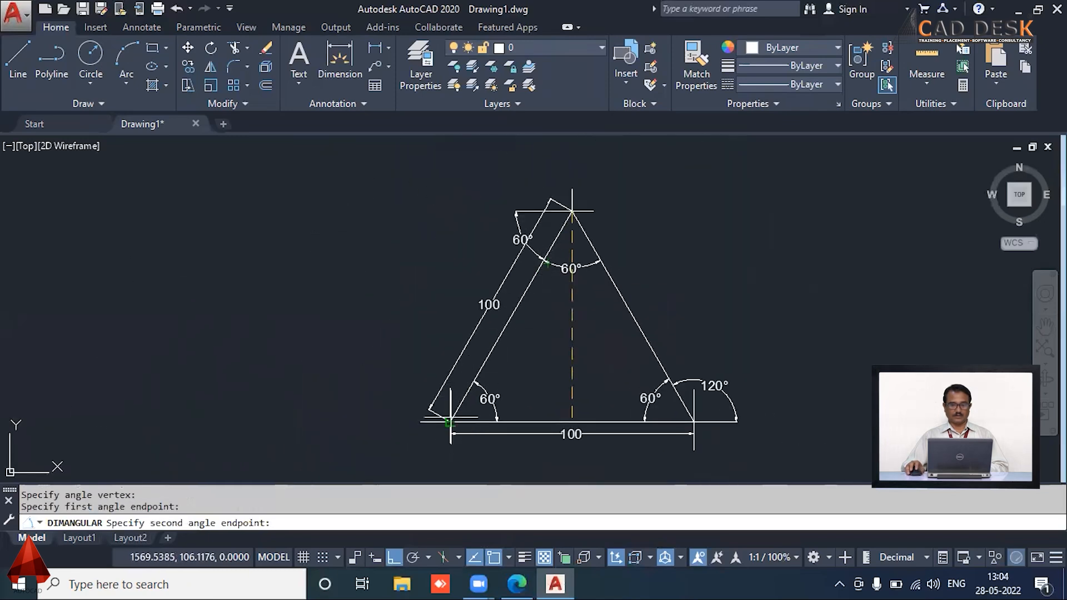
pyautogui.click(449, 421)
pyautogui.scroll(3, 511, 214)
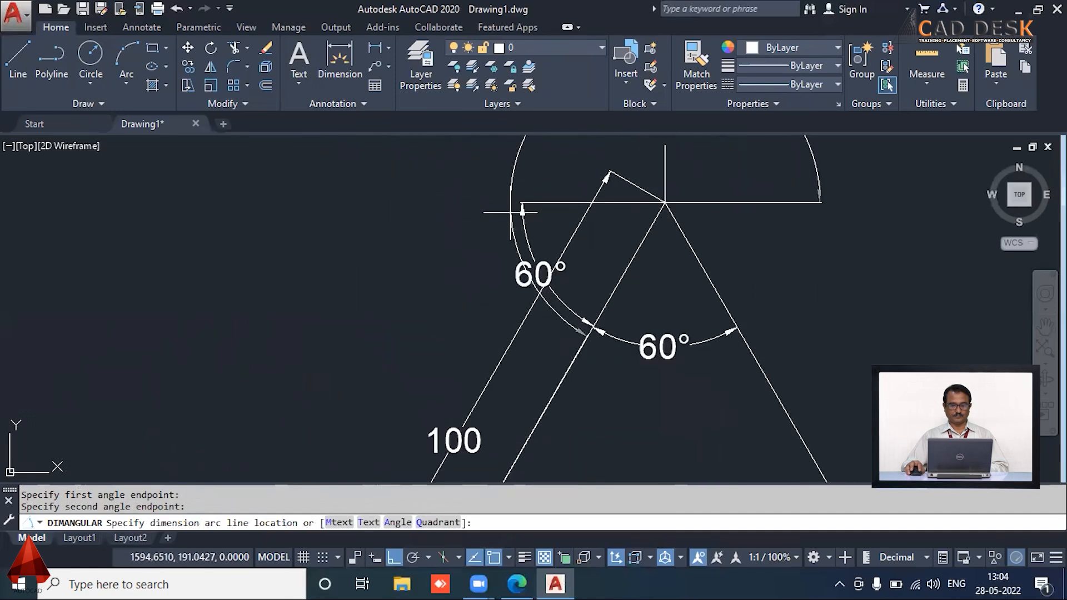
pyautogui.click(581, 187)
# - Examine the whole dimensioned triangle, including the exterior angles at the apex and lower-right corner
pyautogui.scroll(-3, 814, 216)
pyautogui.moveTo(814, 217); pyautogui.dragTo(626, 219, button='middle')
pyautogui.scroll(3, 644, 267)
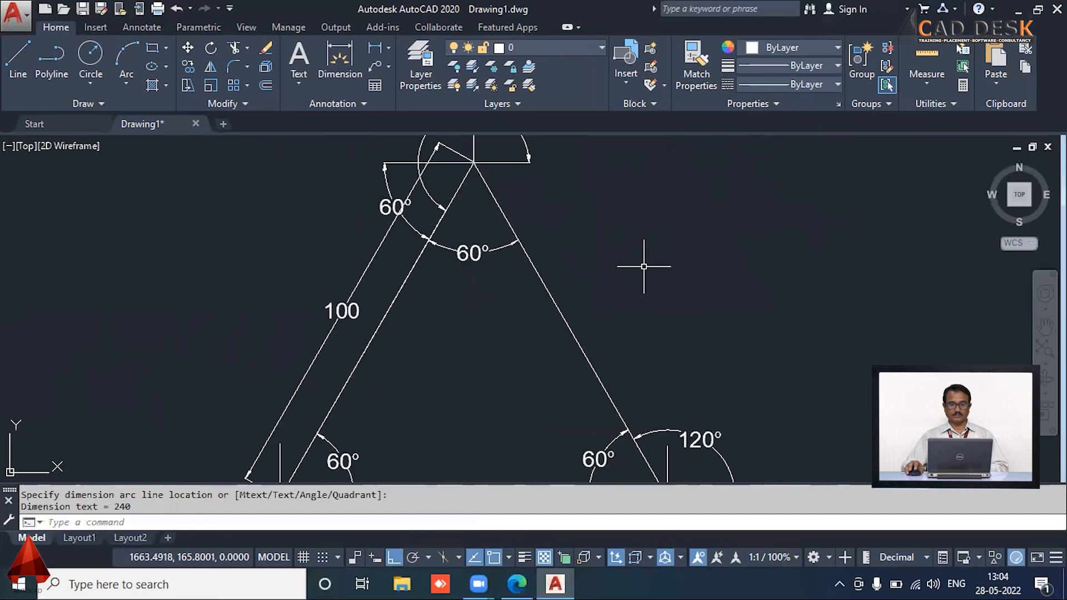
pyautogui.moveTo(644, 267); pyautogui.dragTo(664, 228, button='middle')
pyautogui.scroll(-2, 664, 226)
pyautogui.moveTo(703, 270); pyautogui.dragTo(594, 306, button='middle')
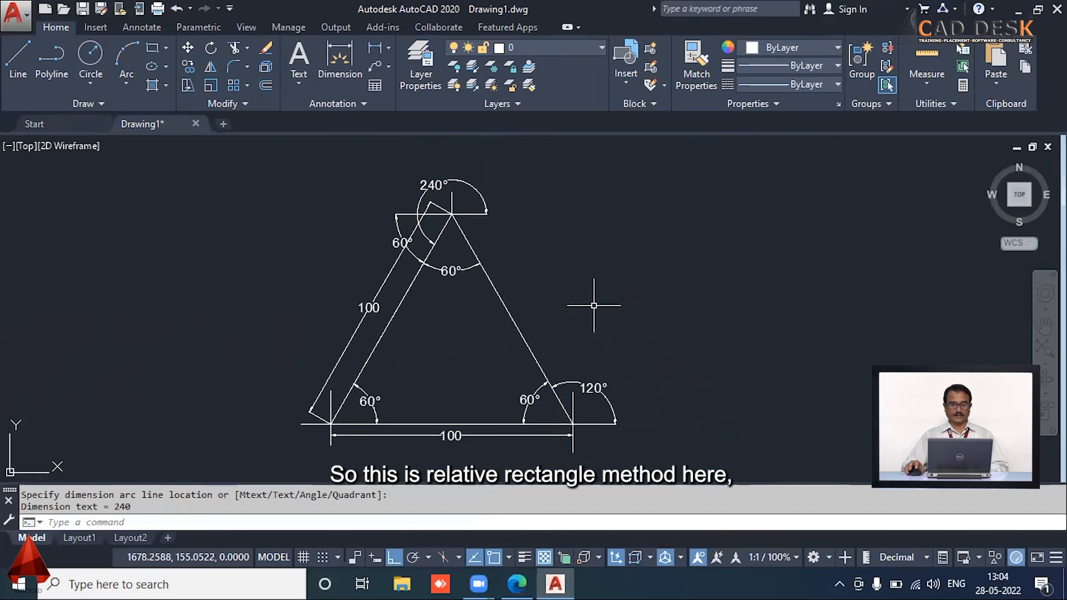
pyautogui.press('Escape')
pyautogui.scroll(-5, 611, 289)
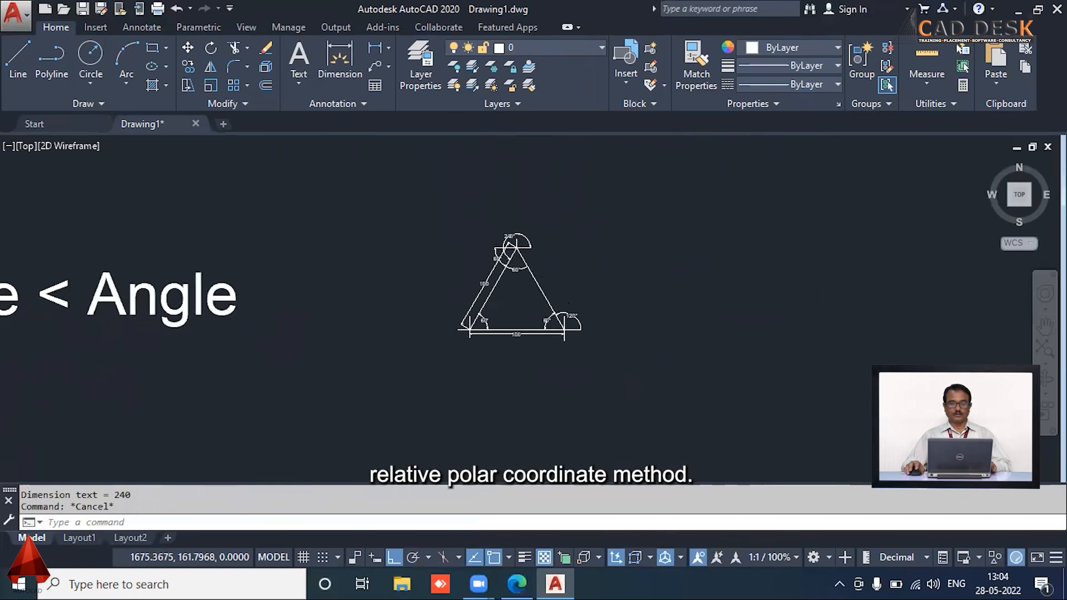
pyautogui.scroll(5, 572, 282)
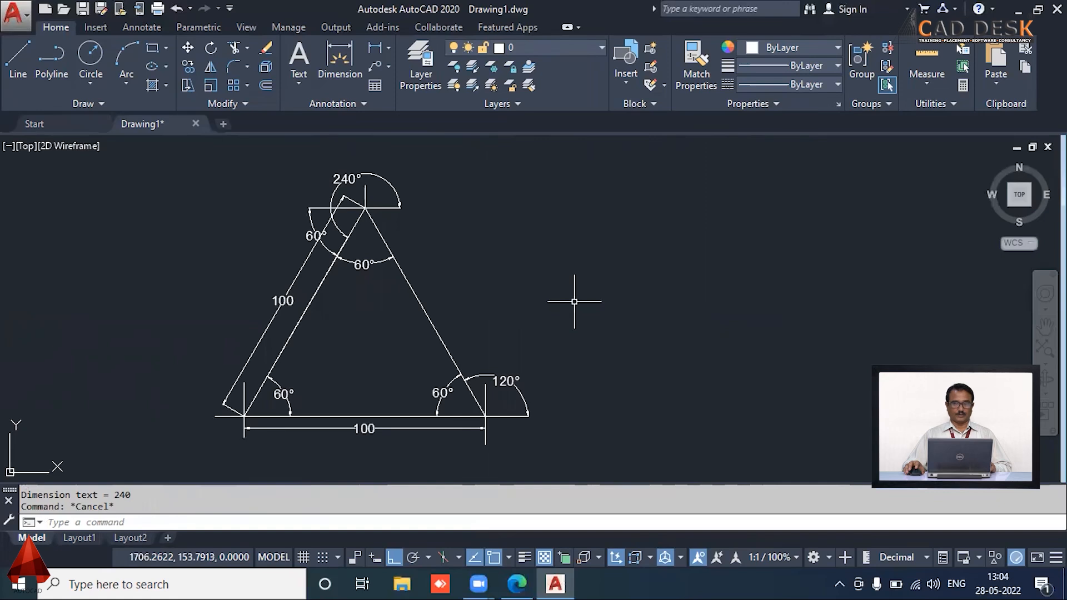
pyautogui.scroll(-2, 583, 295)
pyautogui.moveTo(631, 298); pyautogui.dragTo(570, 285, button='middle')
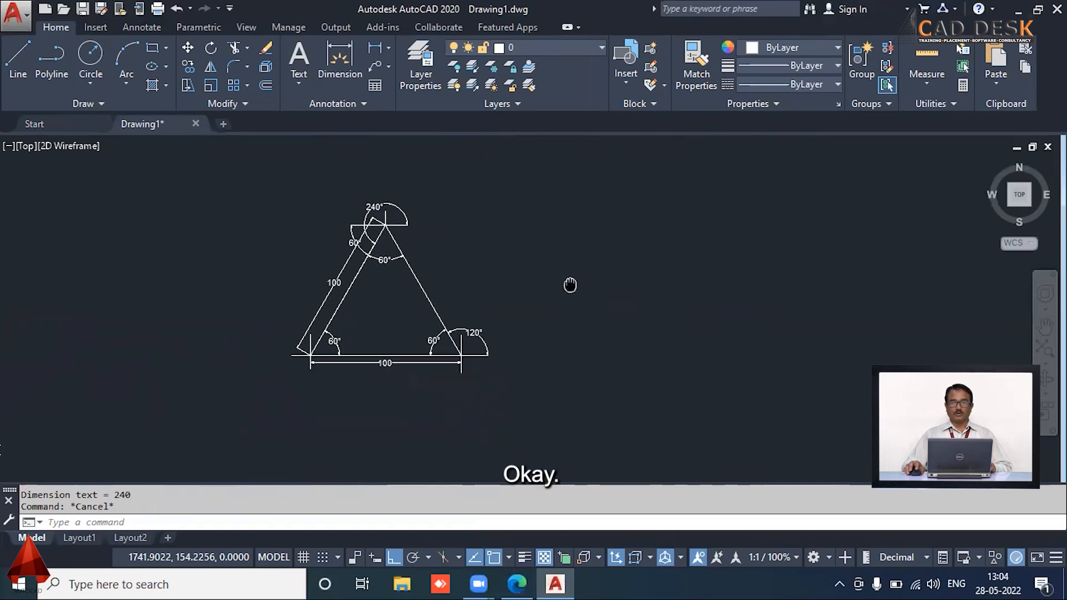
pyautogui.scroll(2, 501, 284)
pyautogui.moveTo(501, 284); pyautogui.dragTo(592, 293, button='middle')
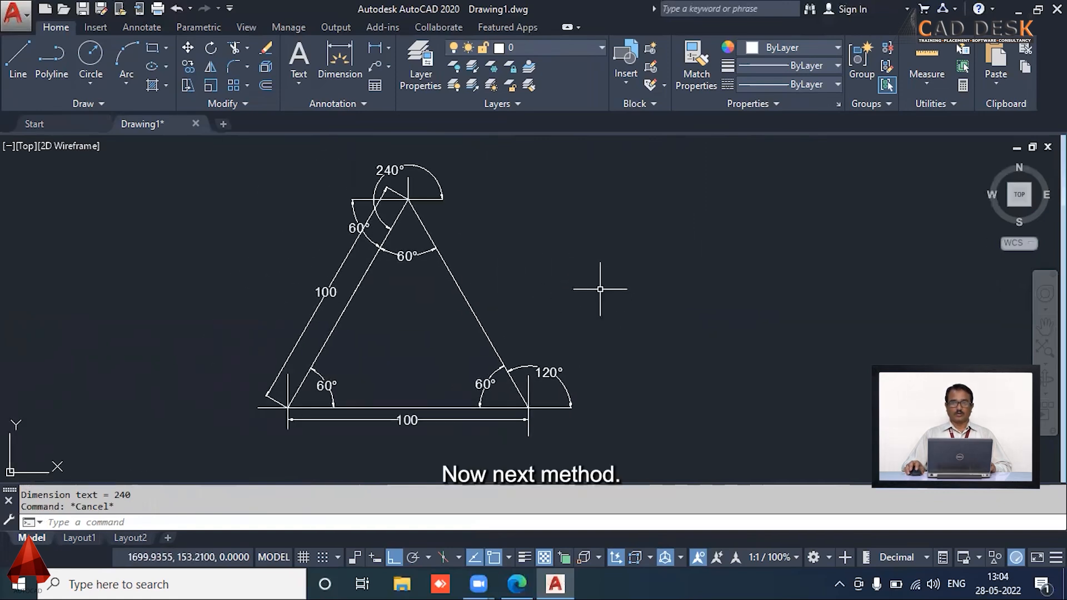
pyautogui.click(562, 152)
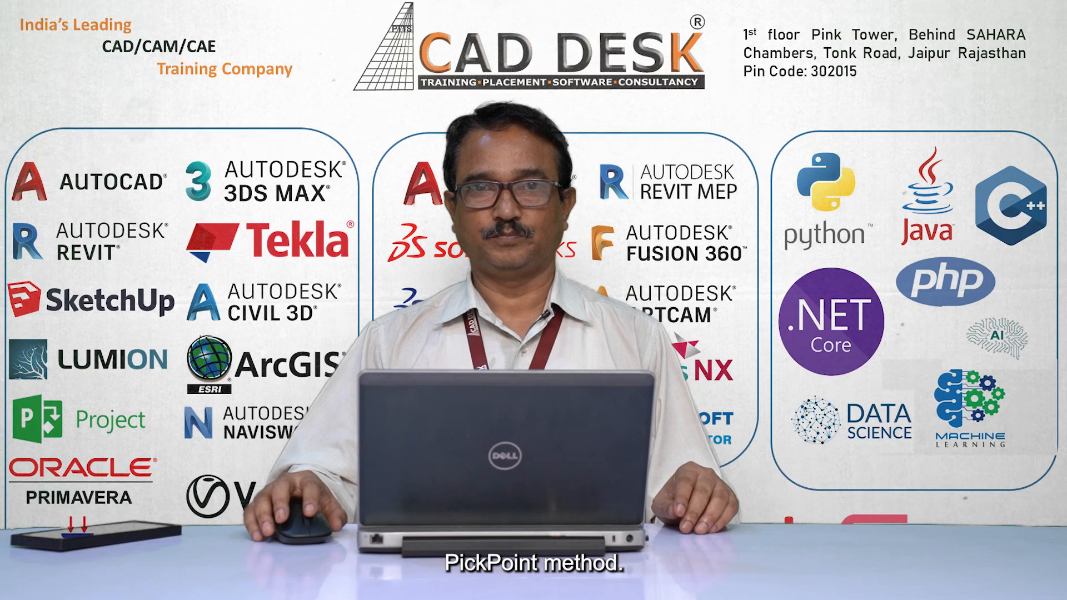
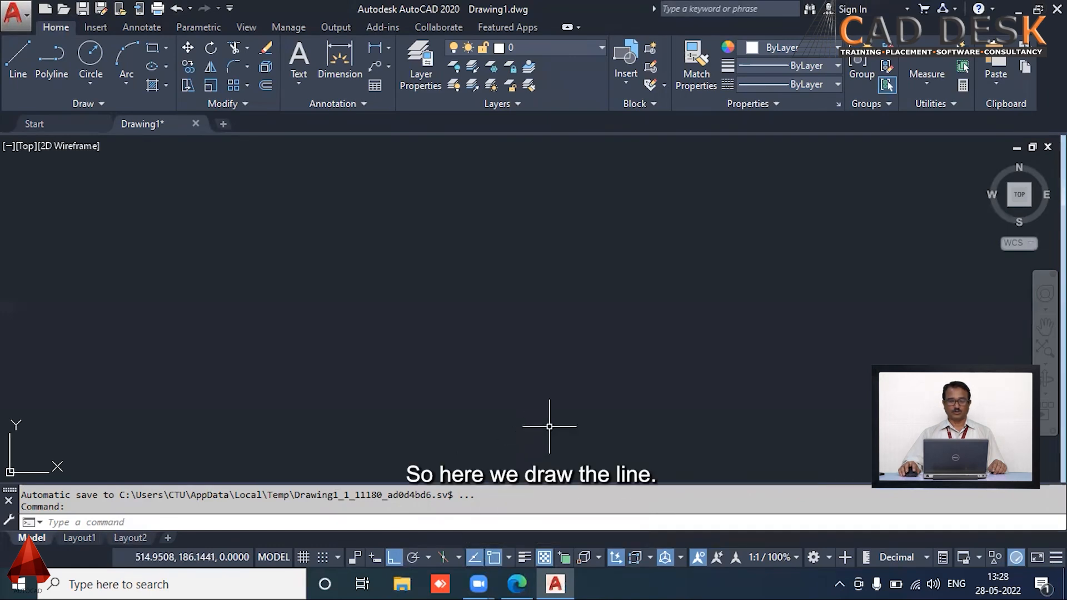
# - Start a line at a free point in the empty drawing area and draw a 30-unit horizontal segment to the right
pyautogui.write('l')
pyautogui.press('Return')
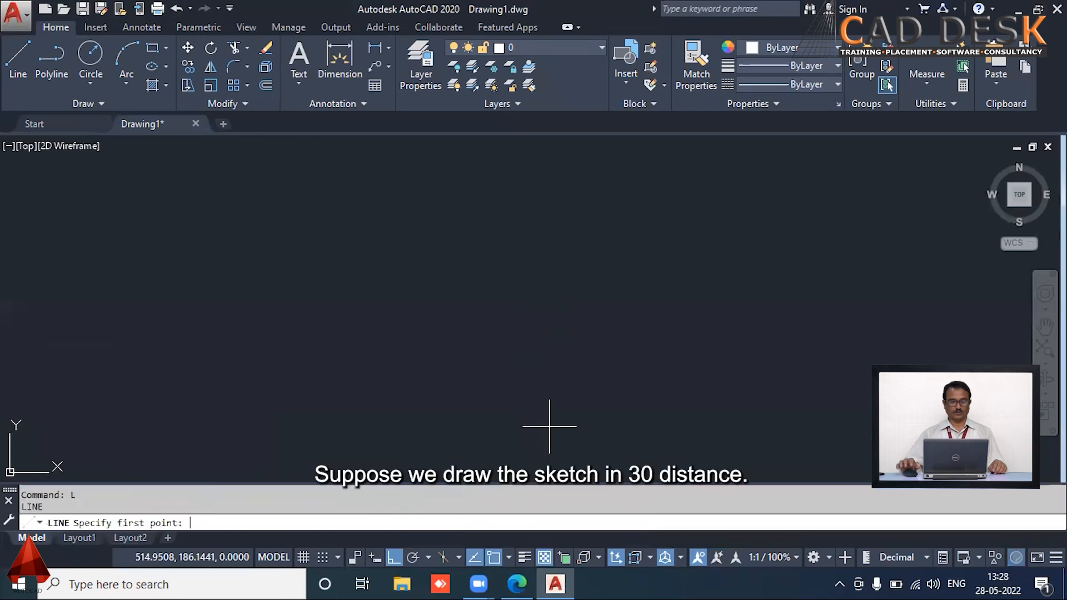
pyautogui.click(315, 308)
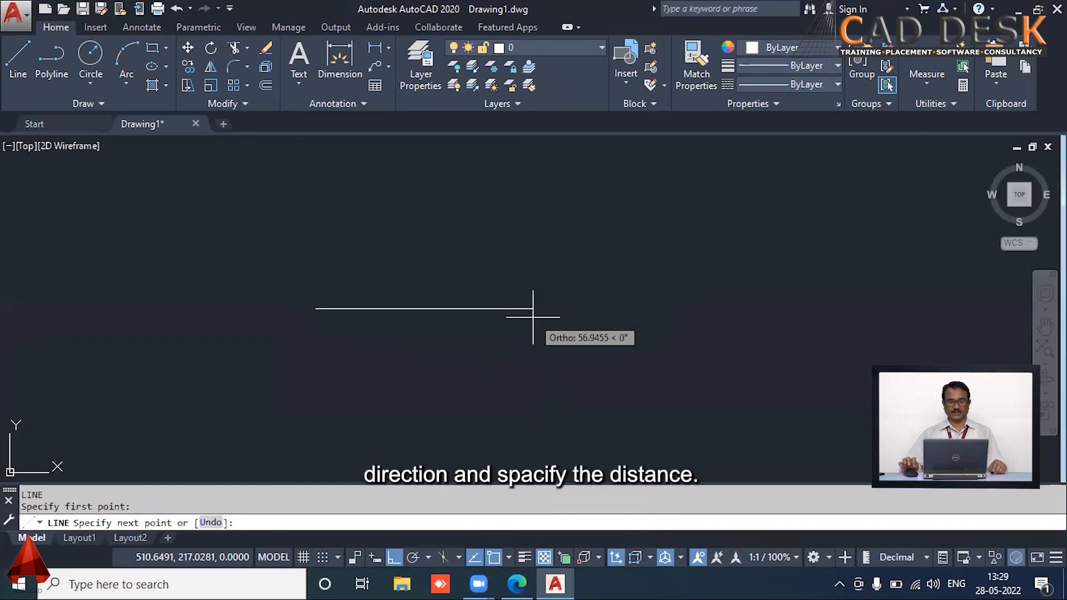
pyautogui.write('3')
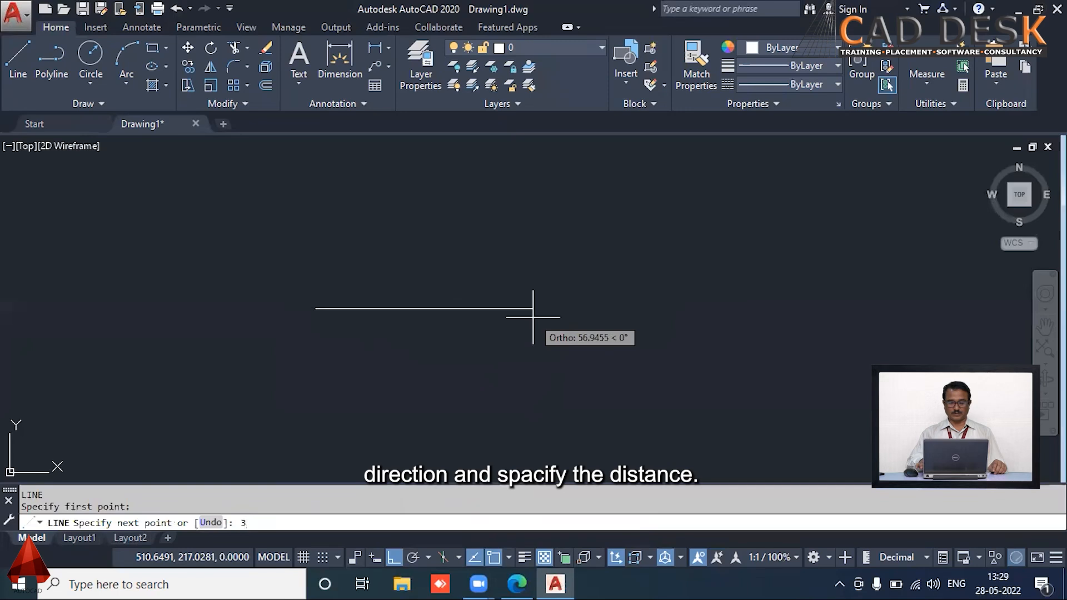
pyautogui.write('0')
pyautogui.press('Return')
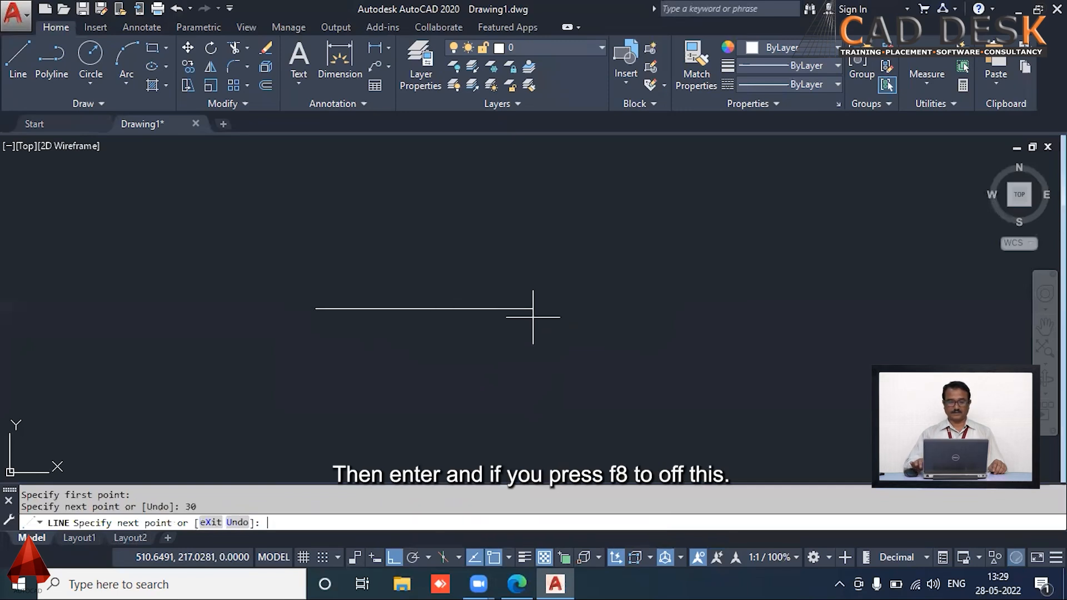
# - Turn Ortho mode off and on again, and draw a 20-unit vertical segment upward from the base segment's right end
pyautogui.moveTo(436, 238); pyautogui.dragTo(429, 310, button='middle')
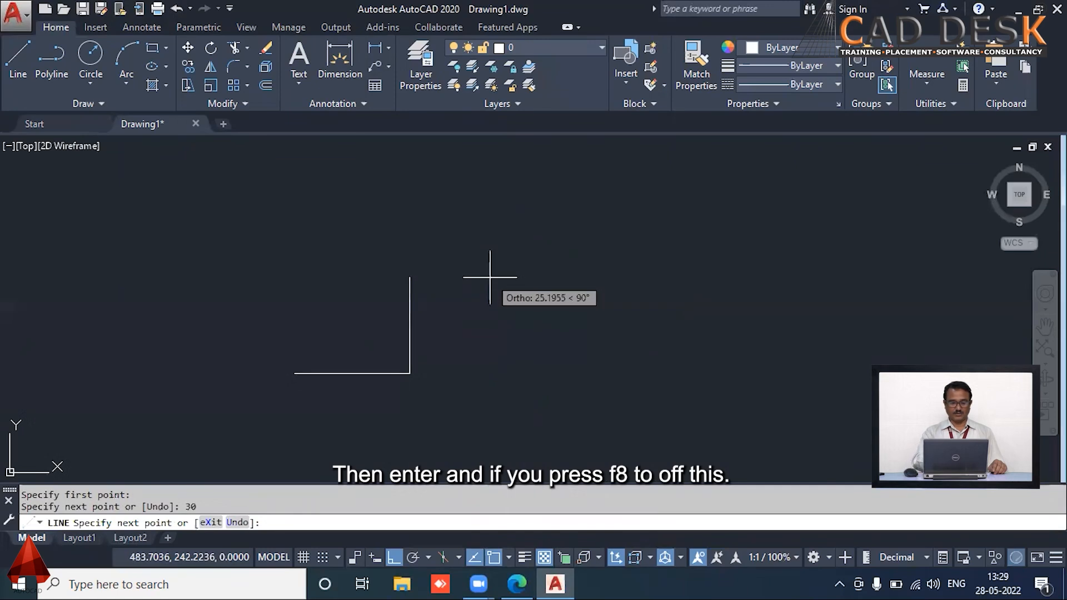
pyautogui.press('F8')
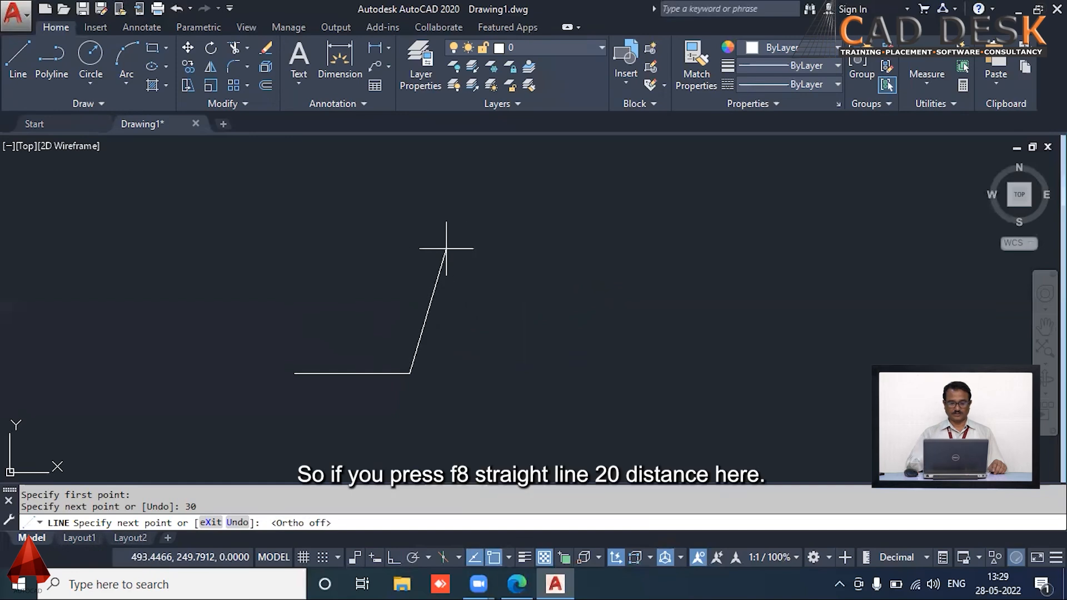
pyautogui.press('F8')
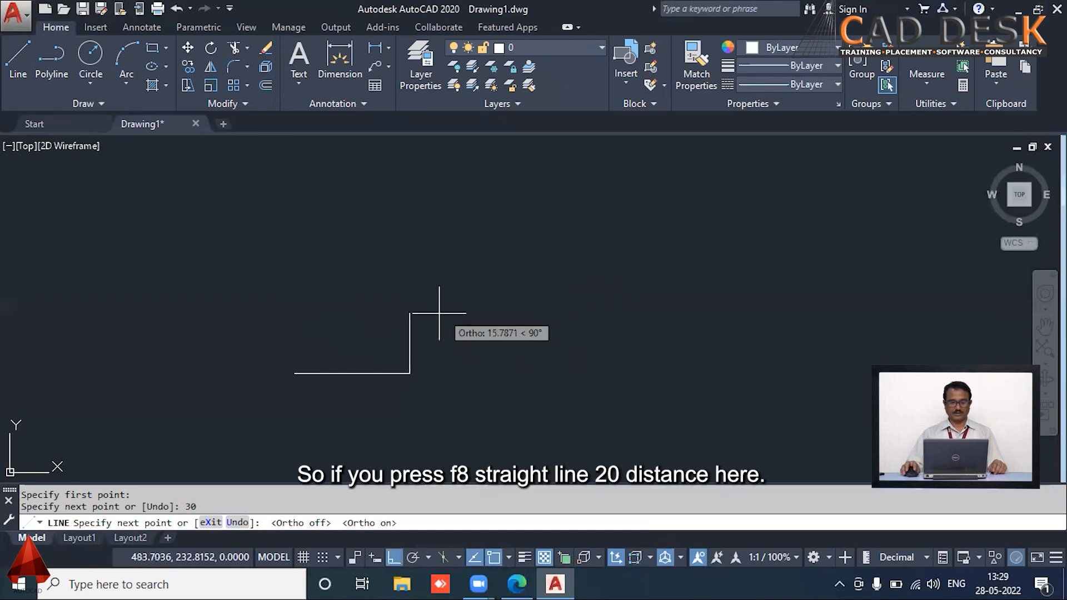
pyautogui.write('20')
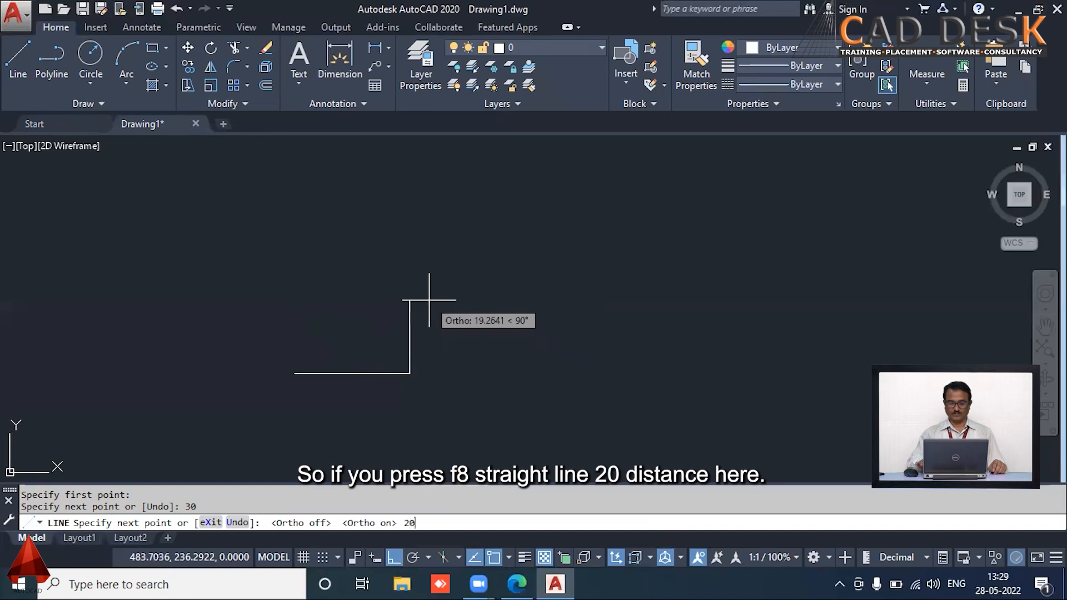
pyautogui.press('Return')
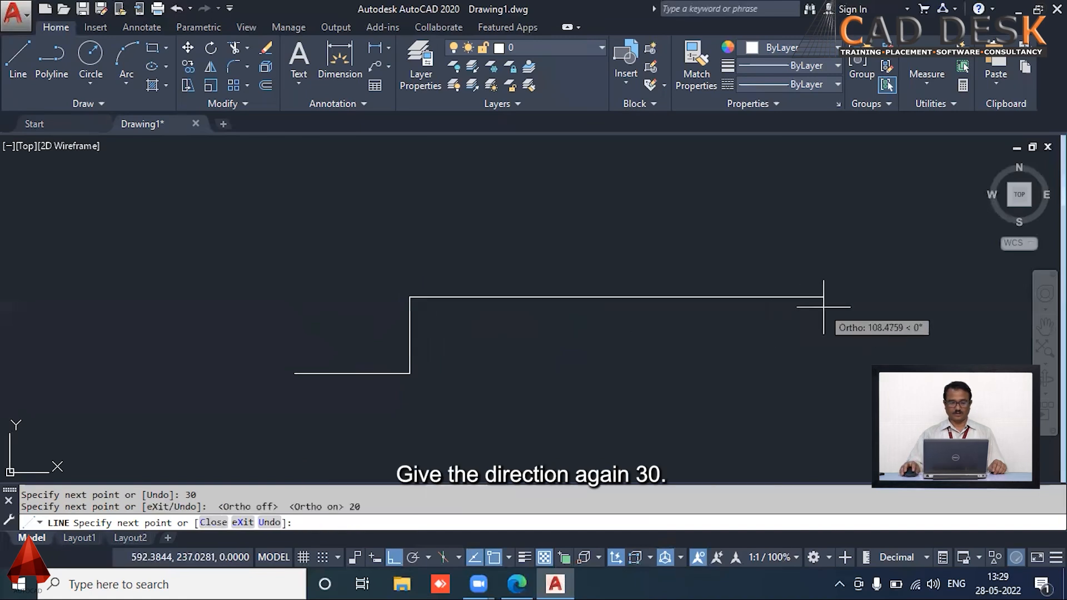
# - Continue the line 30 units to the right and 20 units down to form the lower notch of the H-shaped outline
pyautogui.write('30')
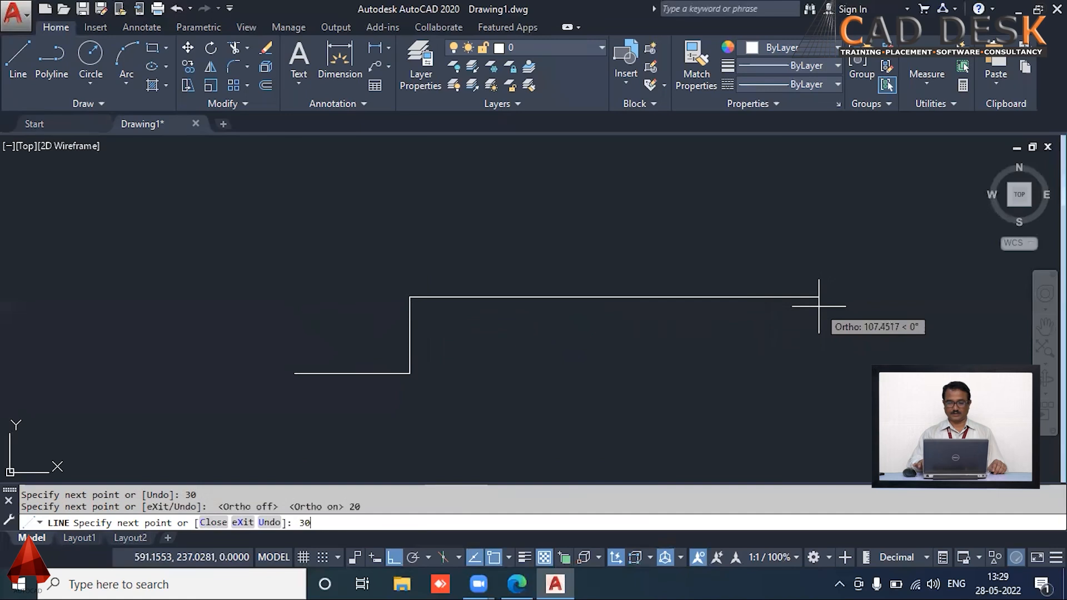
pyautogui.press('Return')
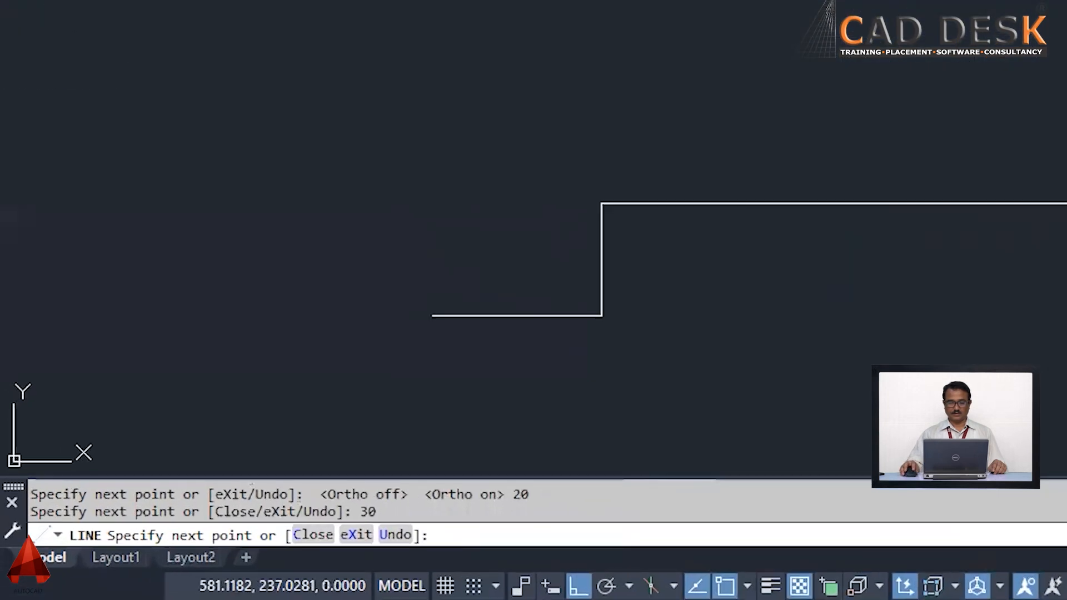
pyautogui.write('20')
pyautogui.press('Return')
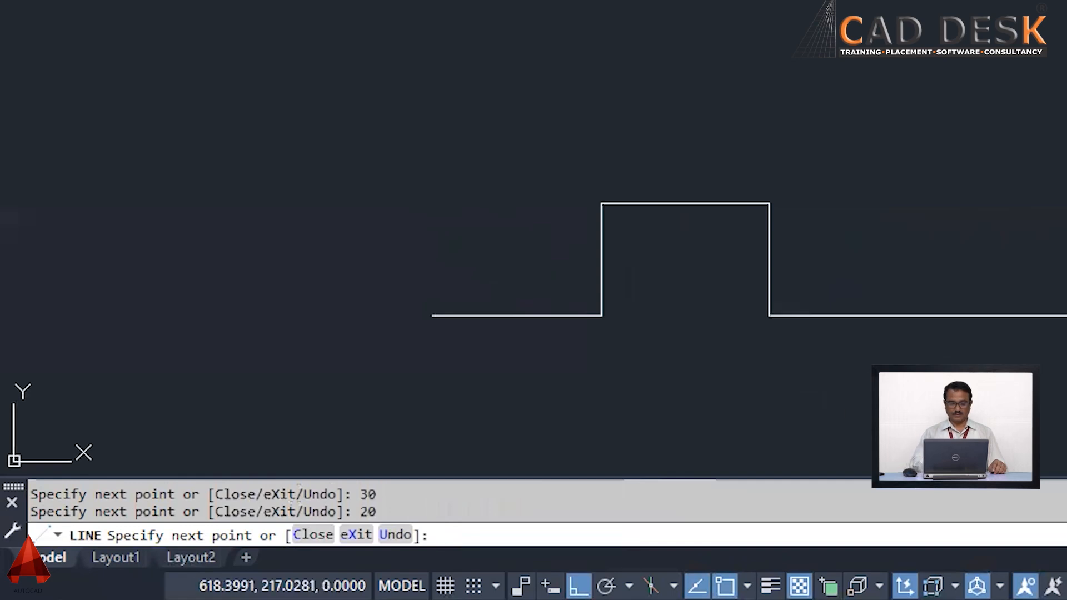
# - Continue the outline 30 units to the right along the base and 60 units up for the right side
pyautogui.write('30')
pyautogui.press('Return')
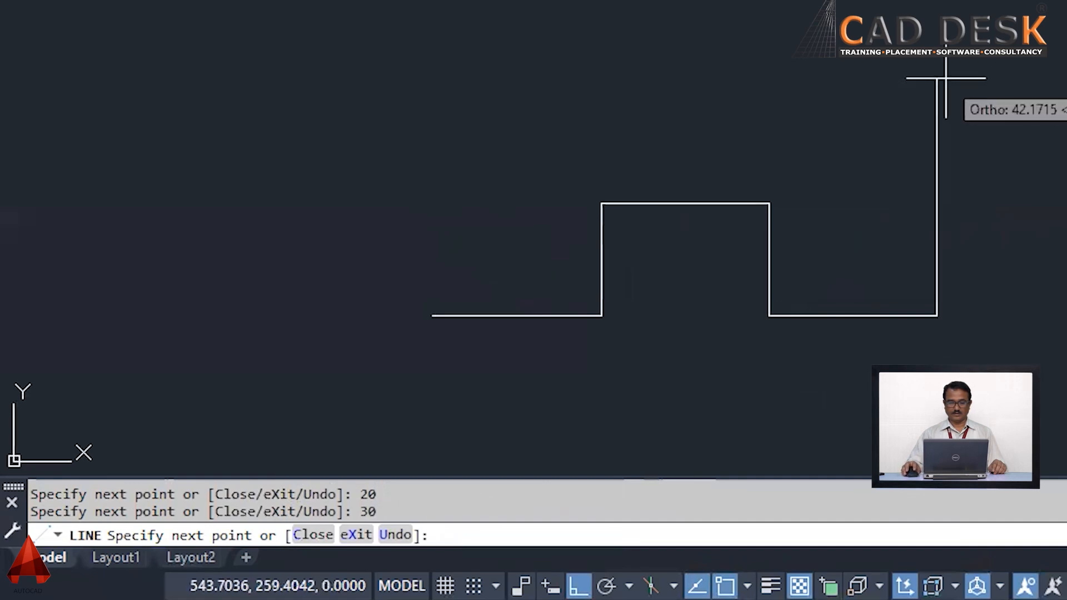
pyautogui.write('60')
pyautogui.press('Return')
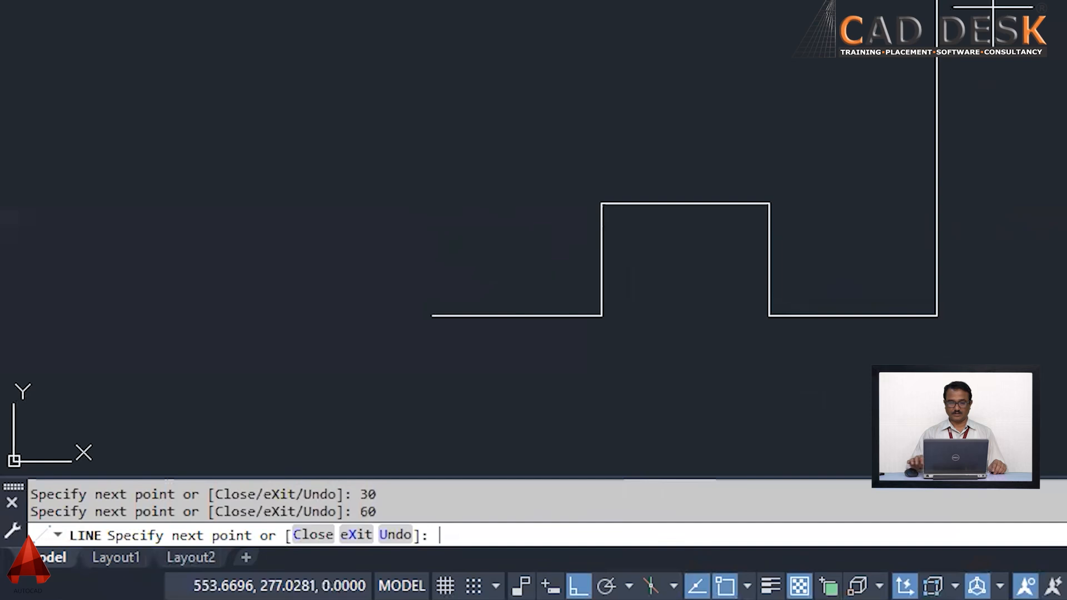
# - Continue the outline from the top of the right side, 30 units to the left and 20 units down
pyautogui.moveTo(539, 52); pyautogui.dragTo(586, 184, button='middle')
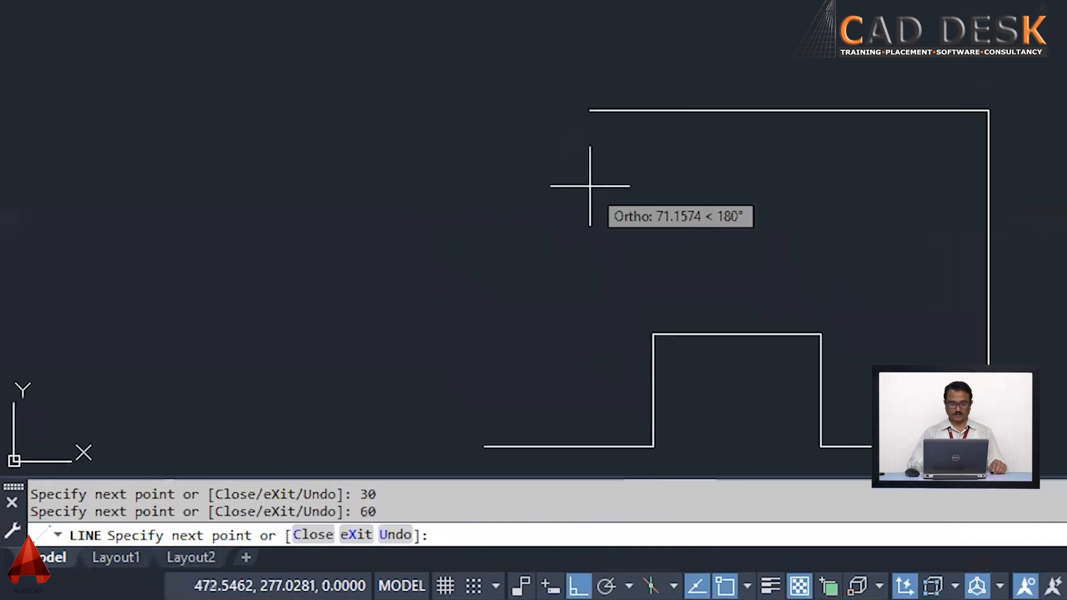
pyautogui.write('30')
pyautogui.press('Return')
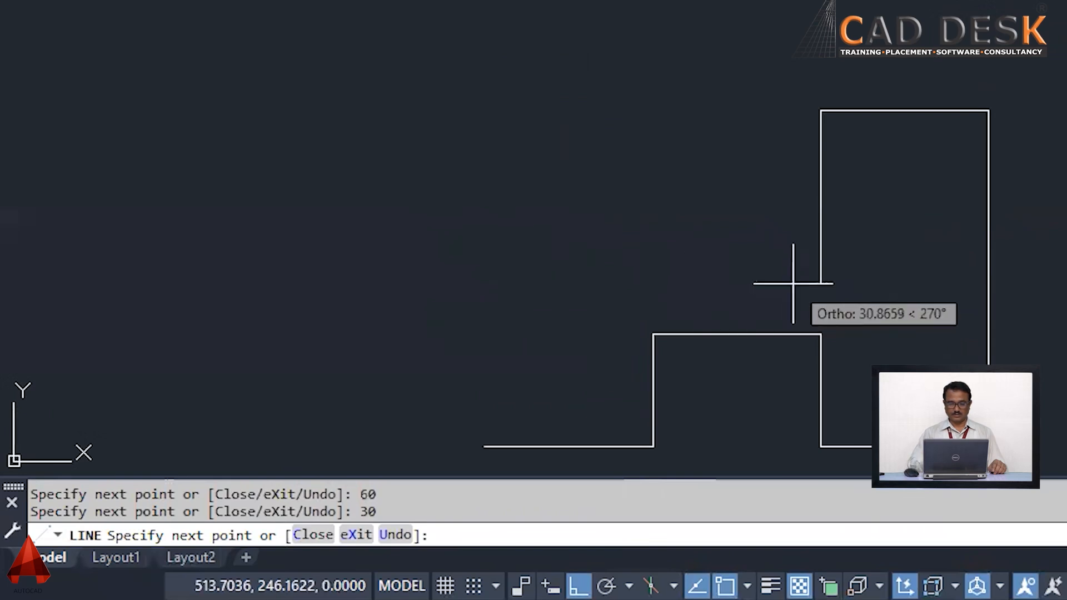
pyautogui.write('20')
pyautogui.press('Return')
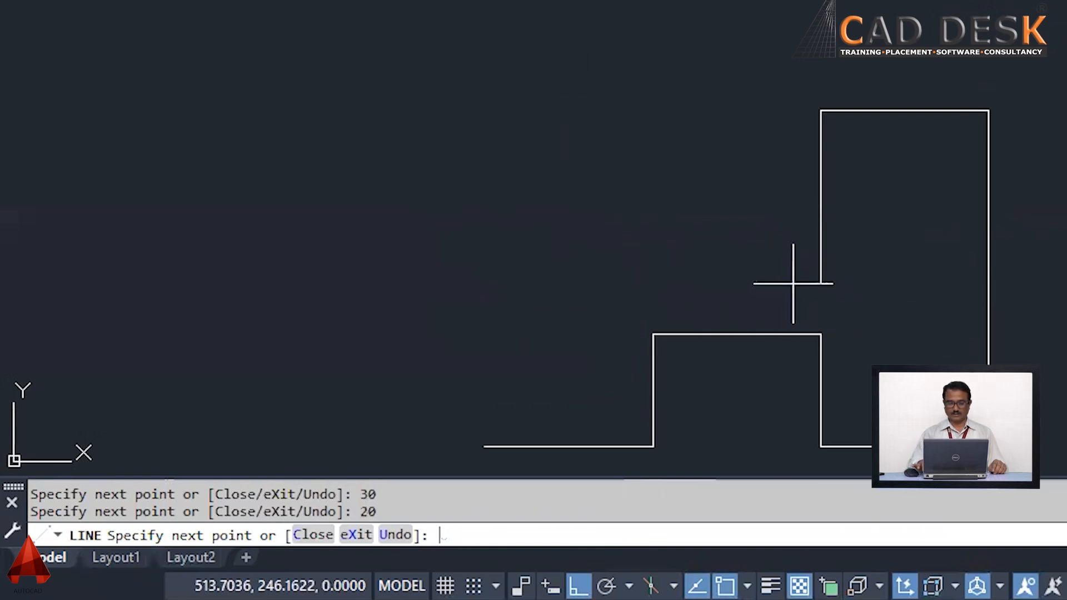
# - Complete the upper notch with a 30-unit segment to the left and a 20-unit segment upward
pyautogui.write('30')
pyautogui.press('Return')
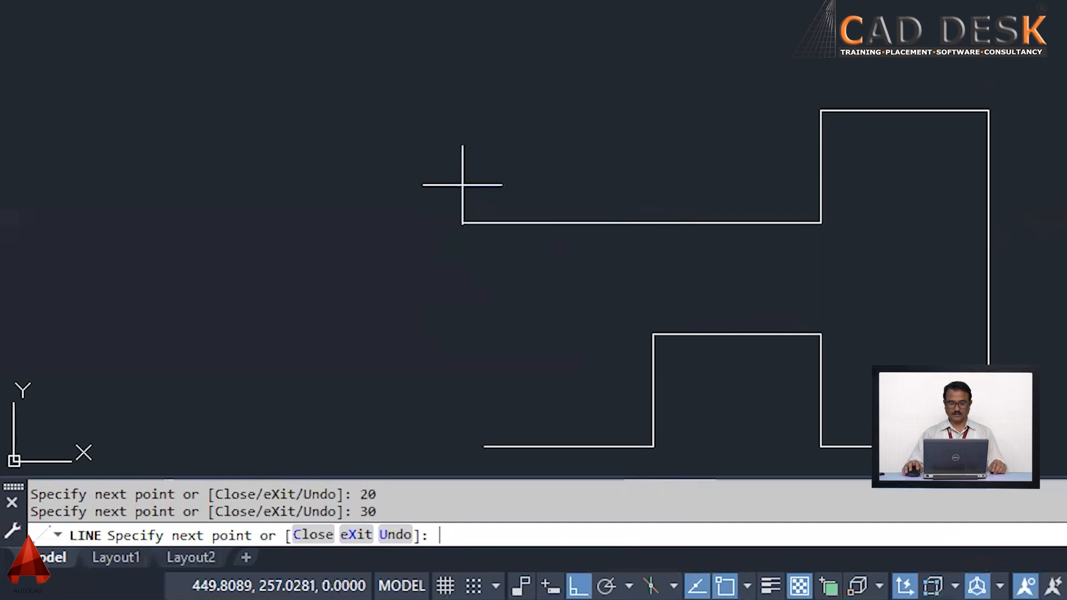
pyautogui.write('20')
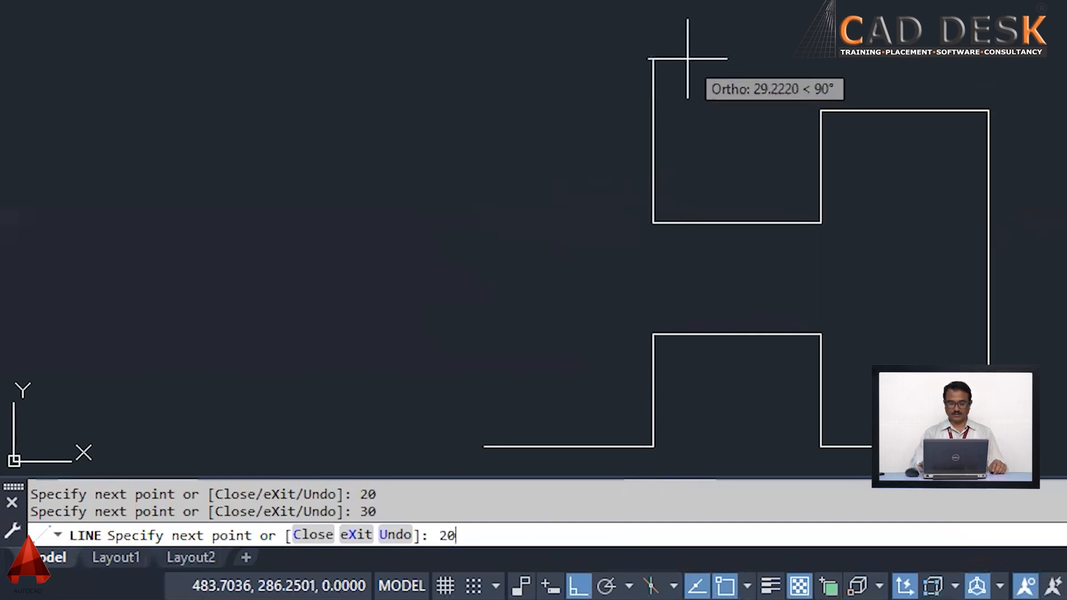
pyautogui.press('Return')
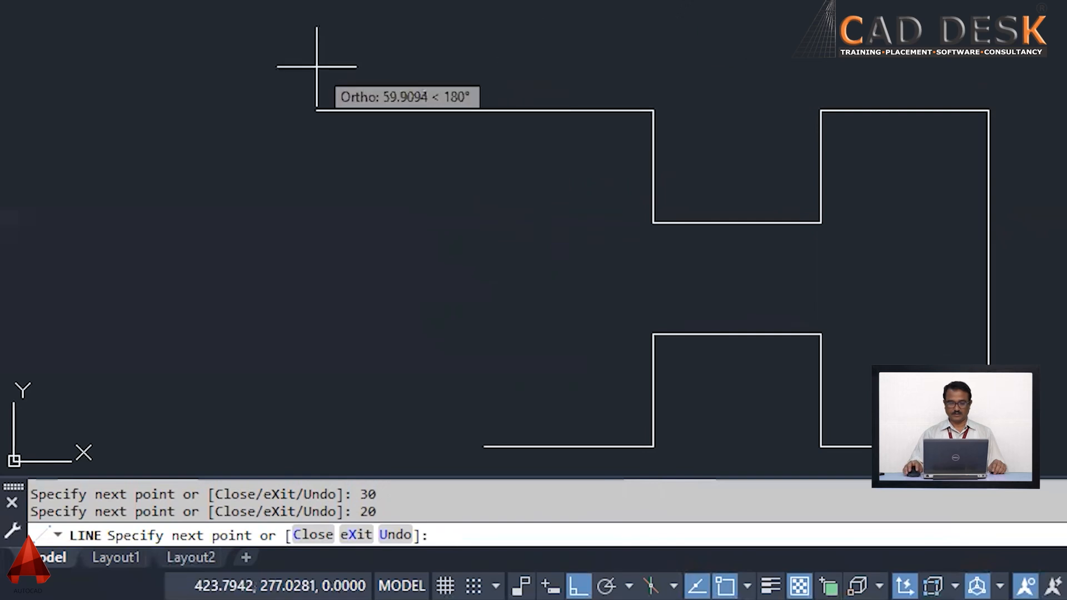
# - Draw 30 units to the left and 60 units down to the starting point, closing the H-shaped outline, and end the line
pyautogui.write('30')
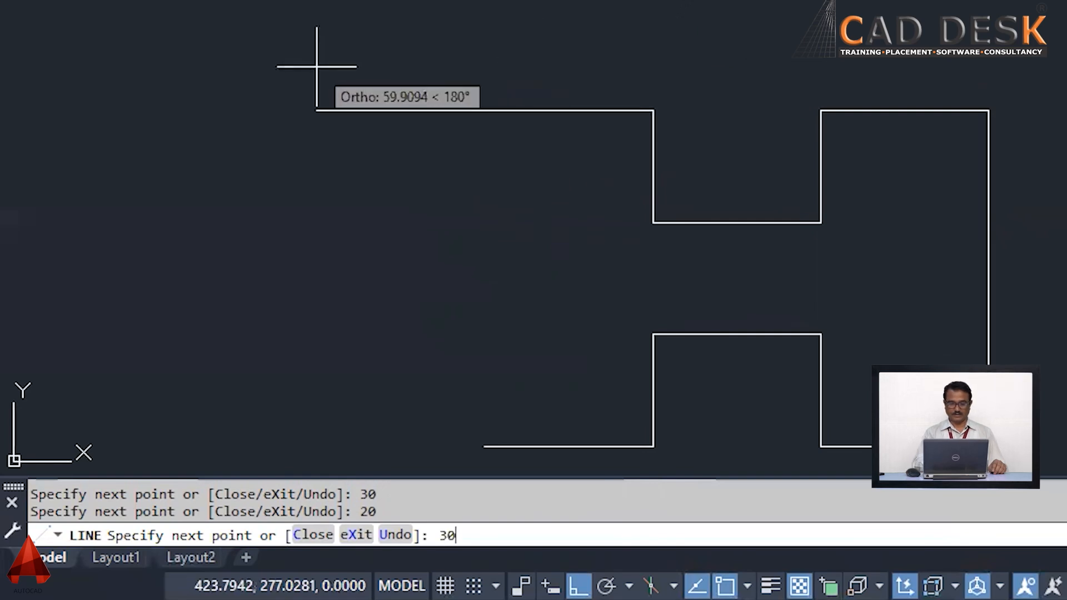
pyautogui.press('Return')
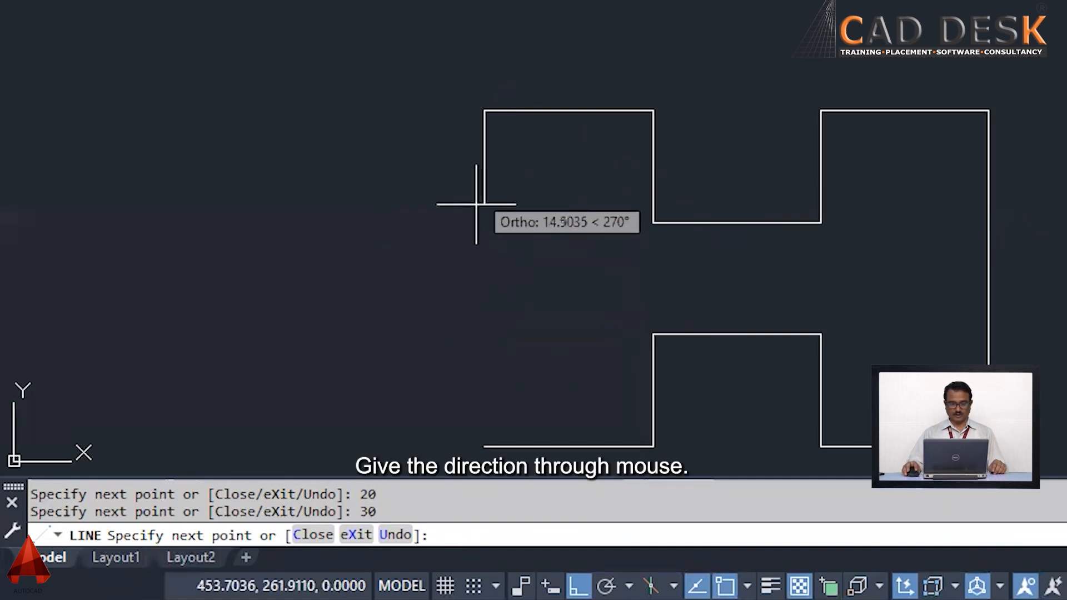
pyautogui.write('60')
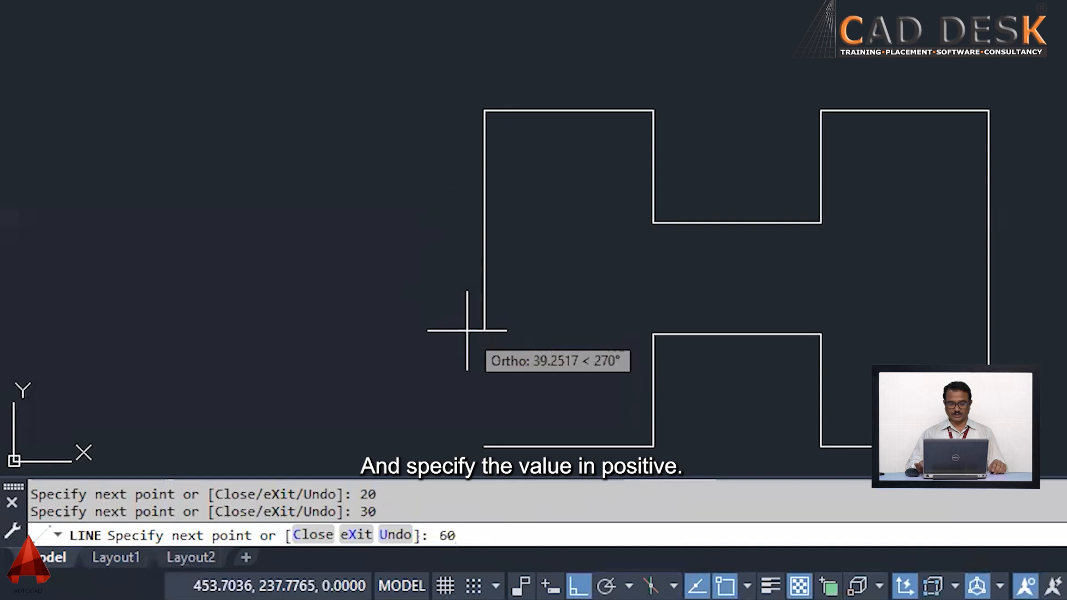
pyautogui.press('Return')
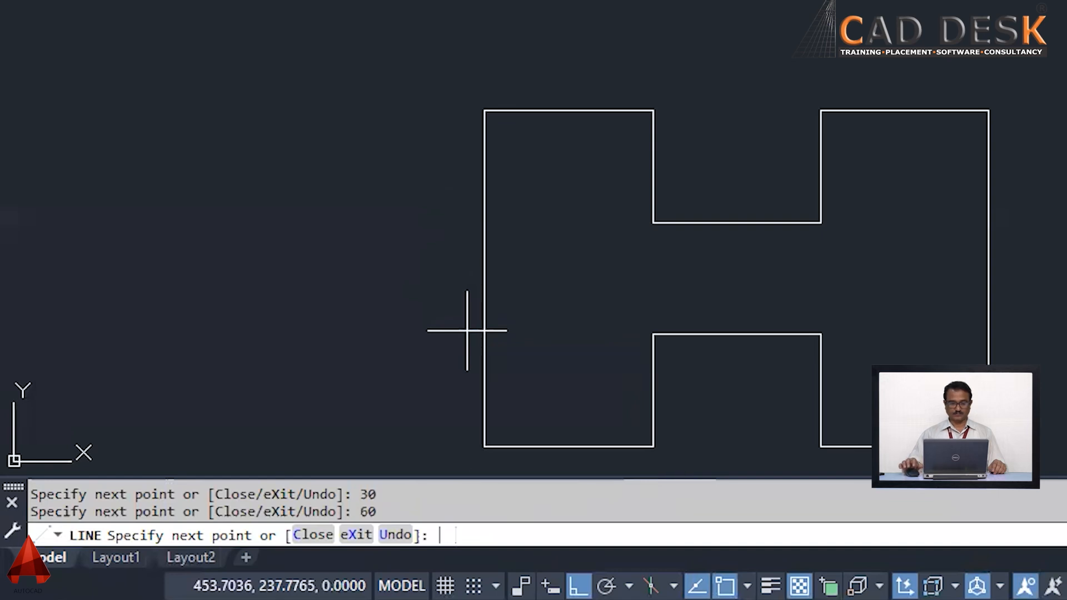
pyautogui.press('Escape')
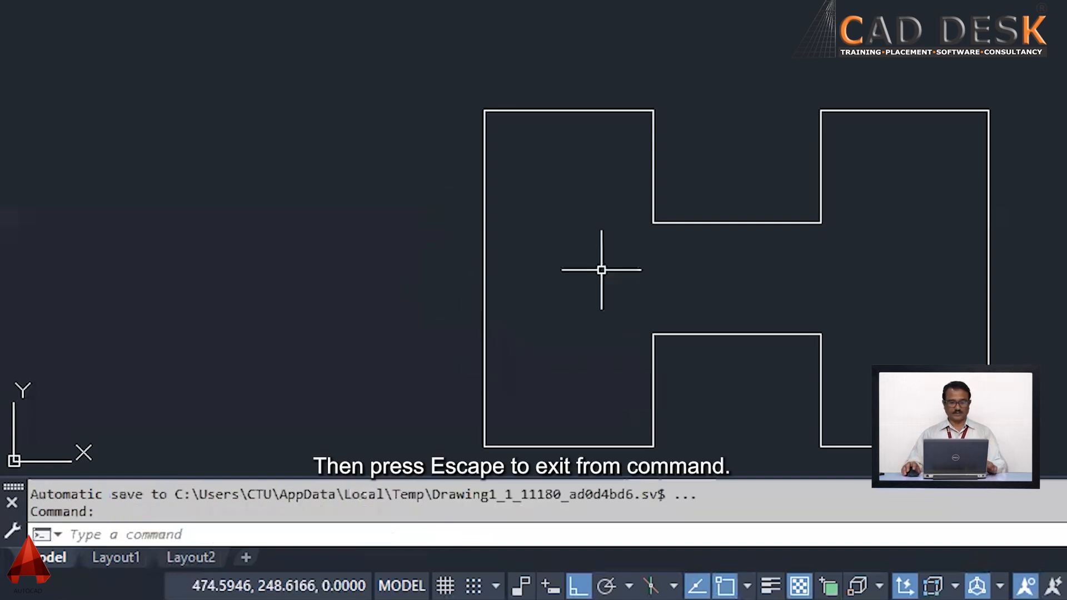
# - Start a bottle outline to the right of the H shape with a 60-unit vertical line drawn upward
pyautogui.scroll(-2, 596, 252)
pyautogui.moveTo(769, 216); pyautogui.dragTo(601, 173, button='middle')
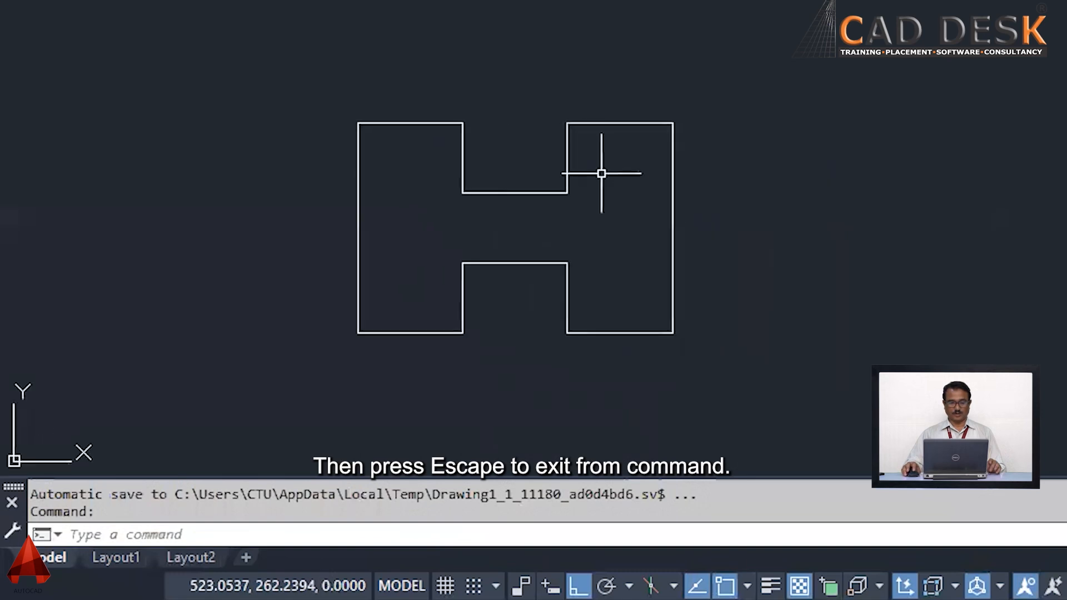
pyautogui.moveTo(774, 207); pyautogui.dragTo(789, 241, button='middle')
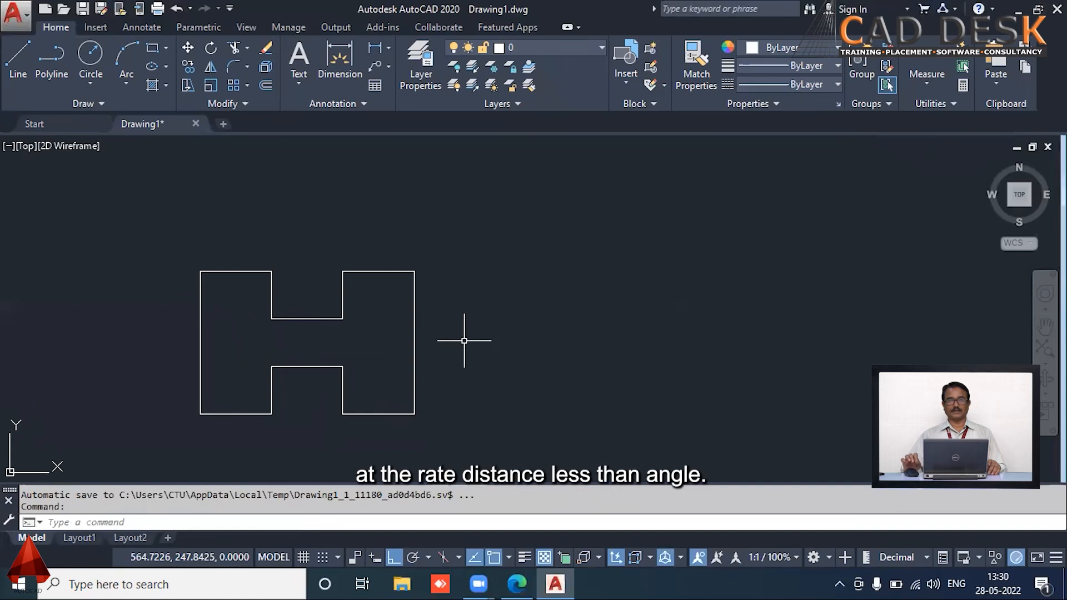
pyautogui.moveTo(536, 319)
pyautogui.mouseDown(button='middle')
pyautogui.moveTo(512, 312)
pyautogui.moveTo(504, 336)
pyautogui.moveTo(518, 338)
pyautogui.mouseUp(button='middle')
pyautogui.write('L')
pyautogui.press('Return')
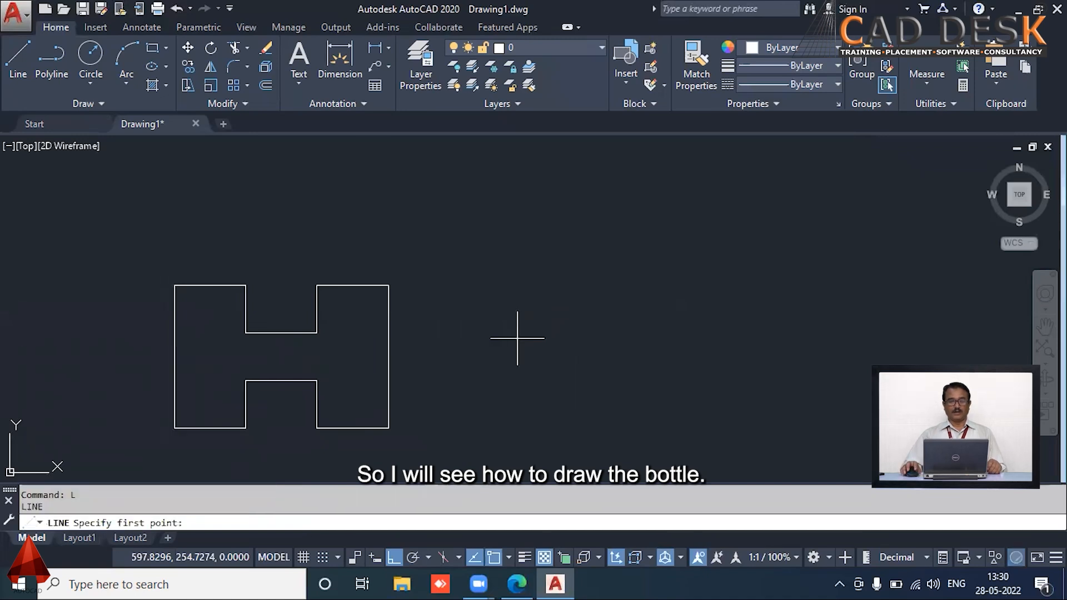
pyautogui.click(506, 418)
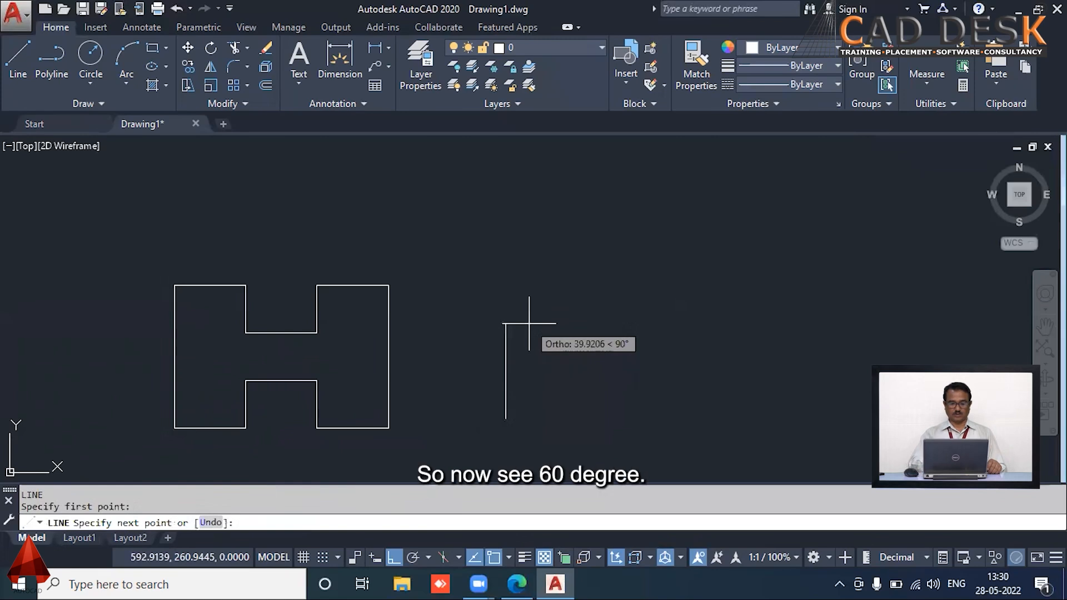
pyautogui.write('60')
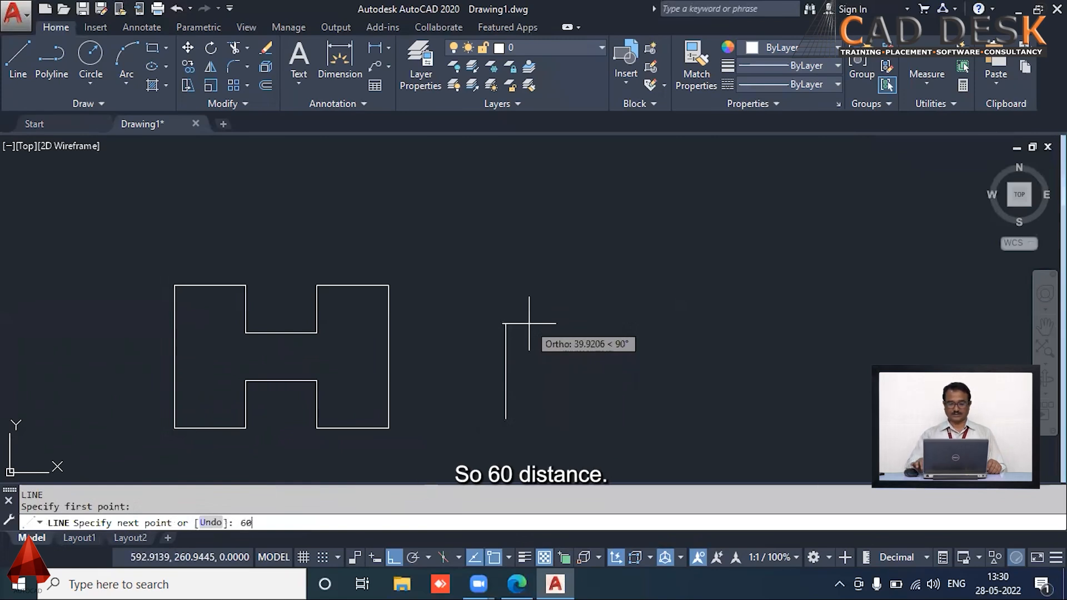
pyautogui.press('Return')
pyautogui.moveTo(631, 231); pyautogui.dragTo(601, 303, button='middle')
pyautogui.write('@')
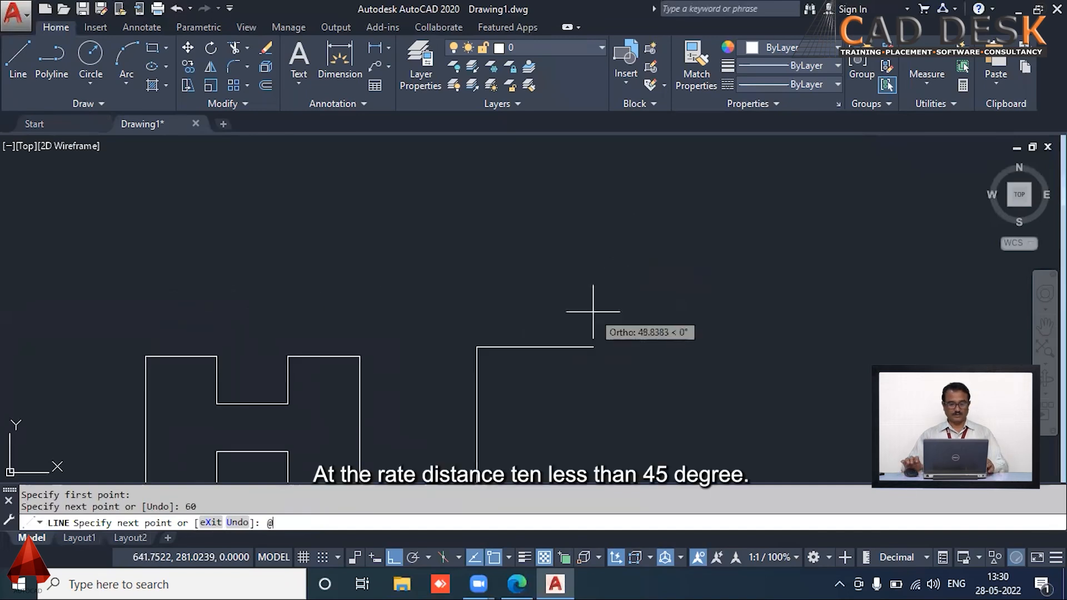
pyautogui.write('10')
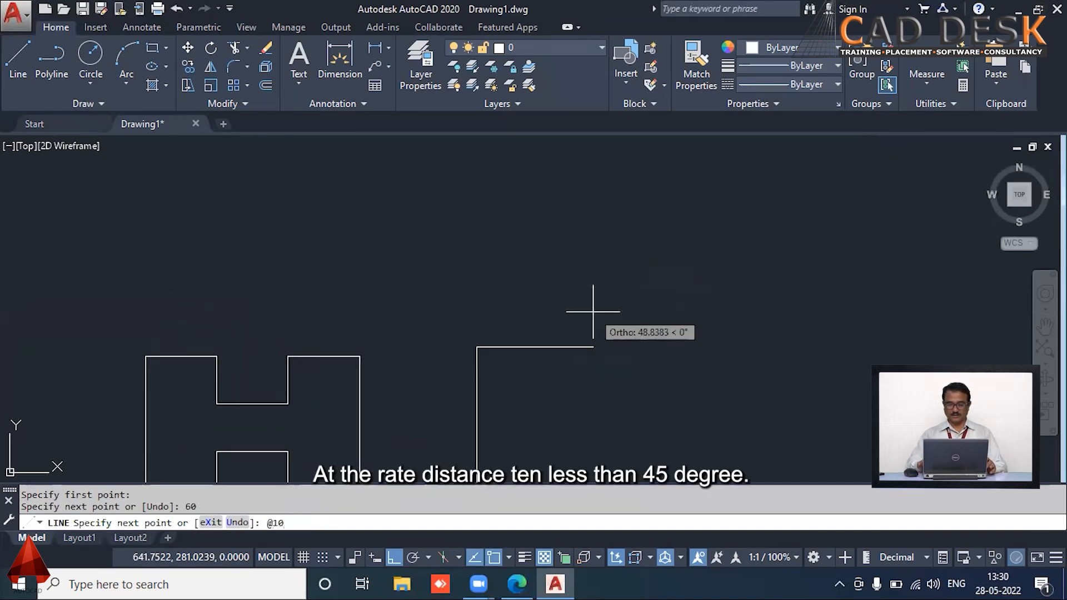
pyautogui.write('<45')
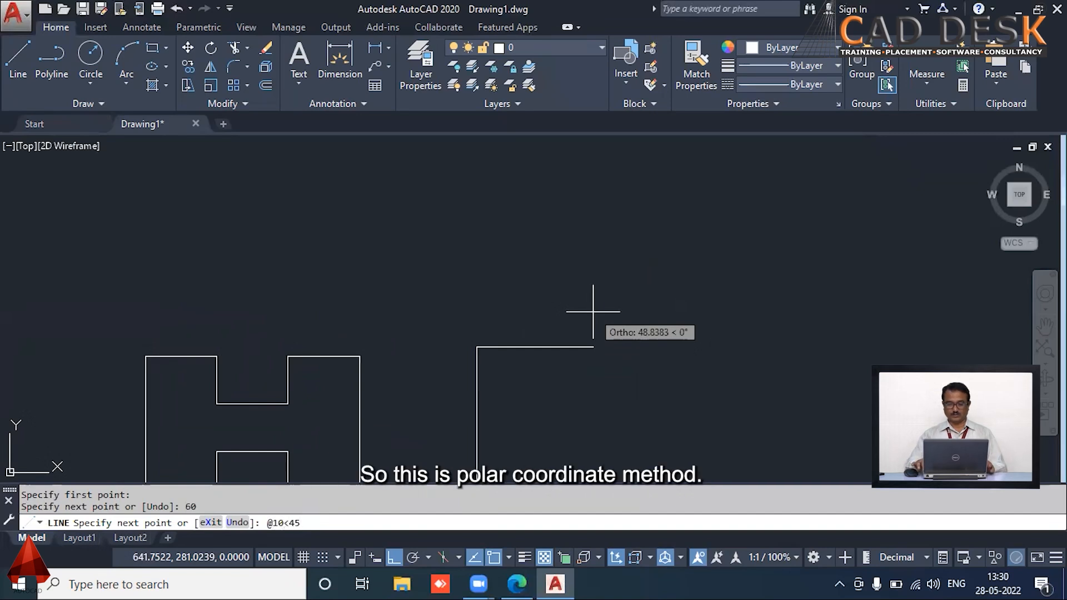
pyautogui.press('Return')
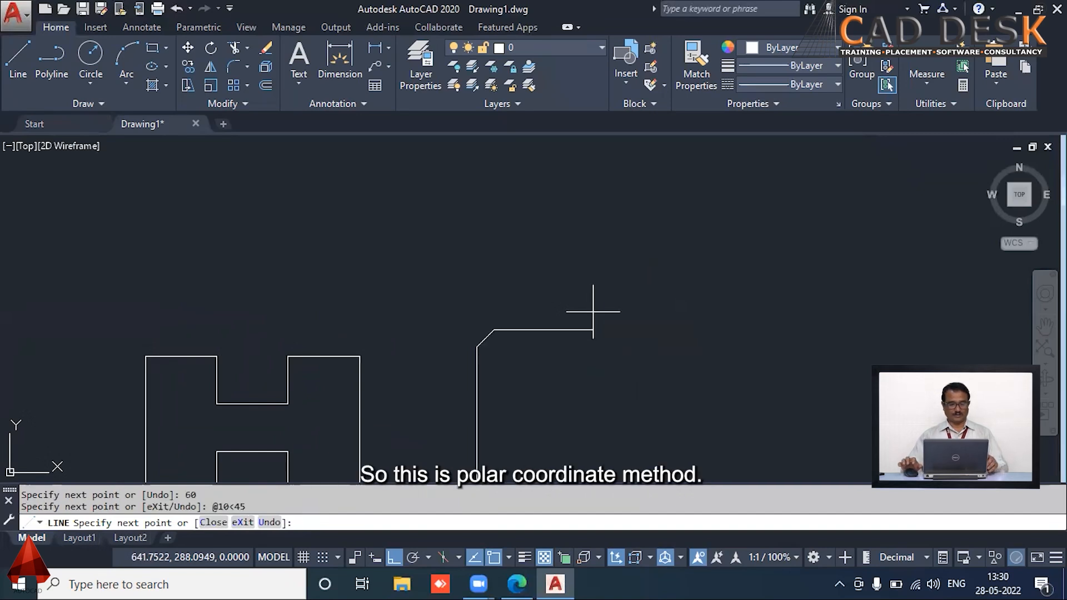
pyautogui.write('@10<135')
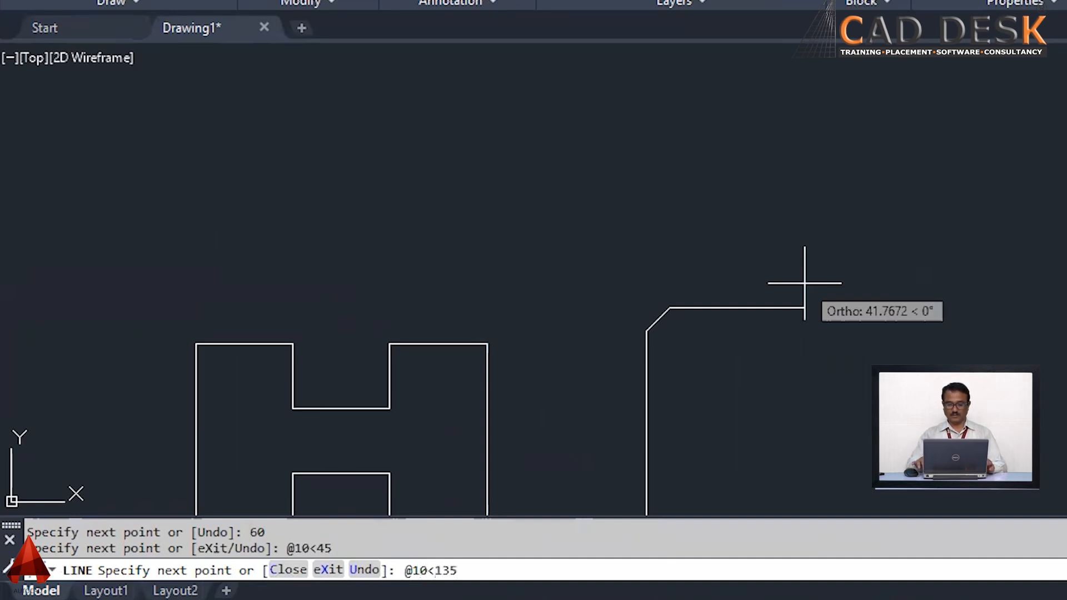
pyautogui.press('Return')
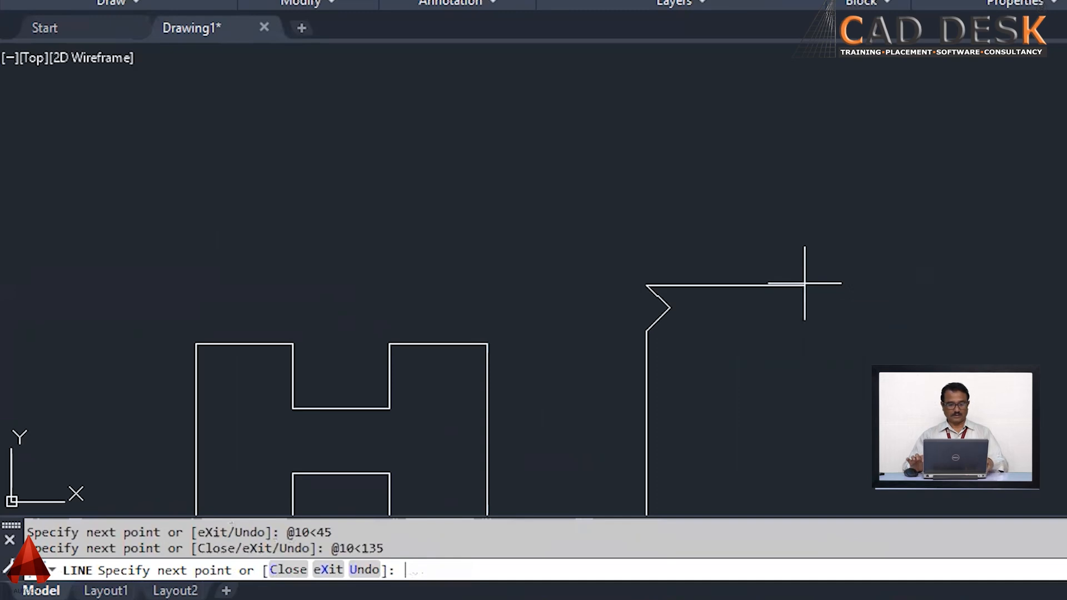
pyautogui.write('@10')
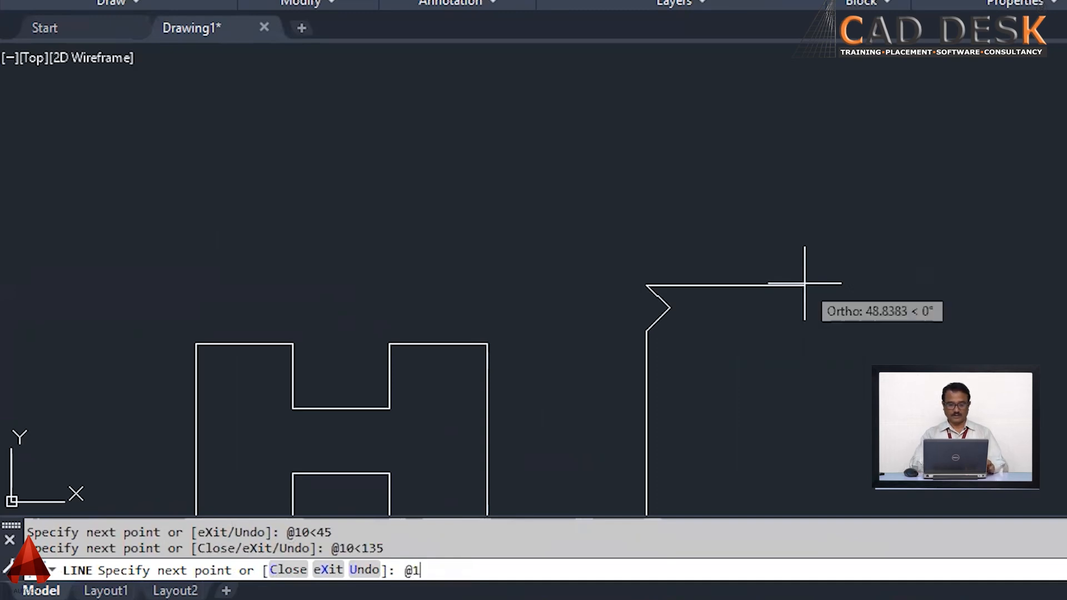
pyautogui.write('<45')
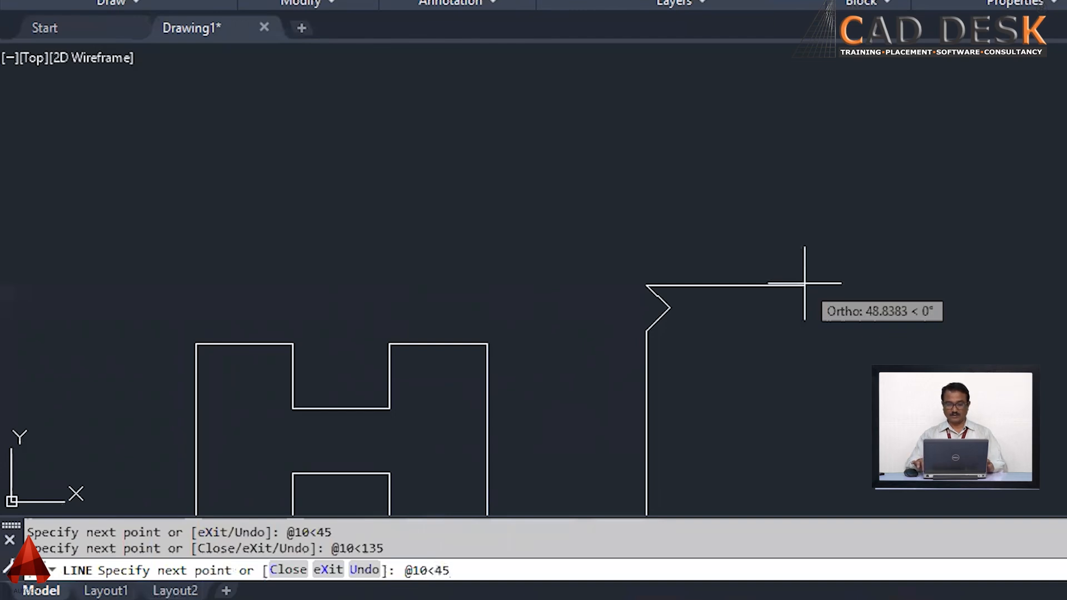
pyautogui.press('Return')
pyautogui.write('@10<')
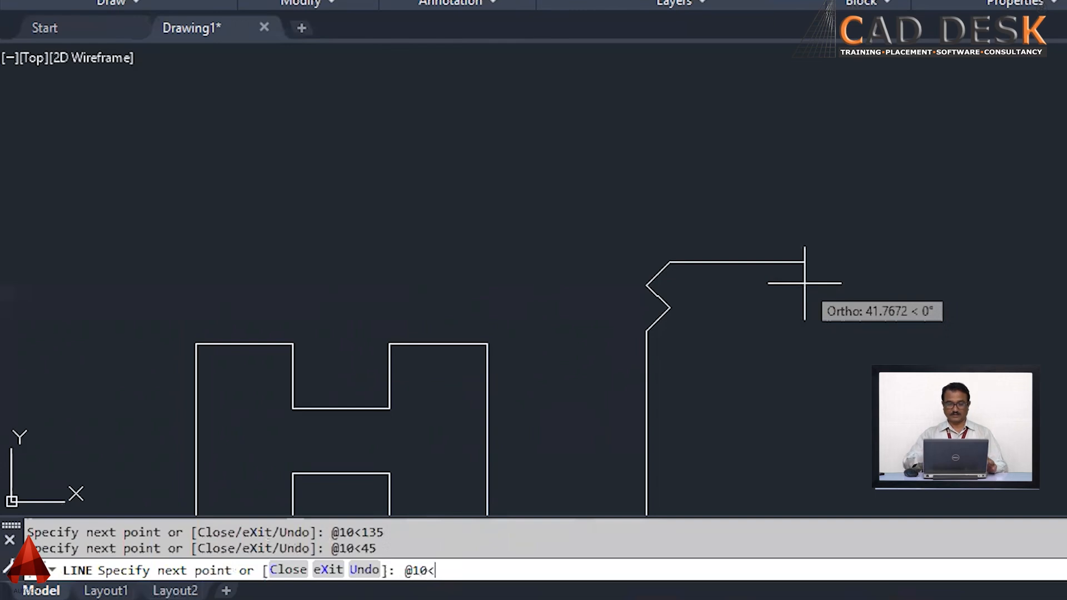
pyautogui.write('135')
pyautogui.press('Return')
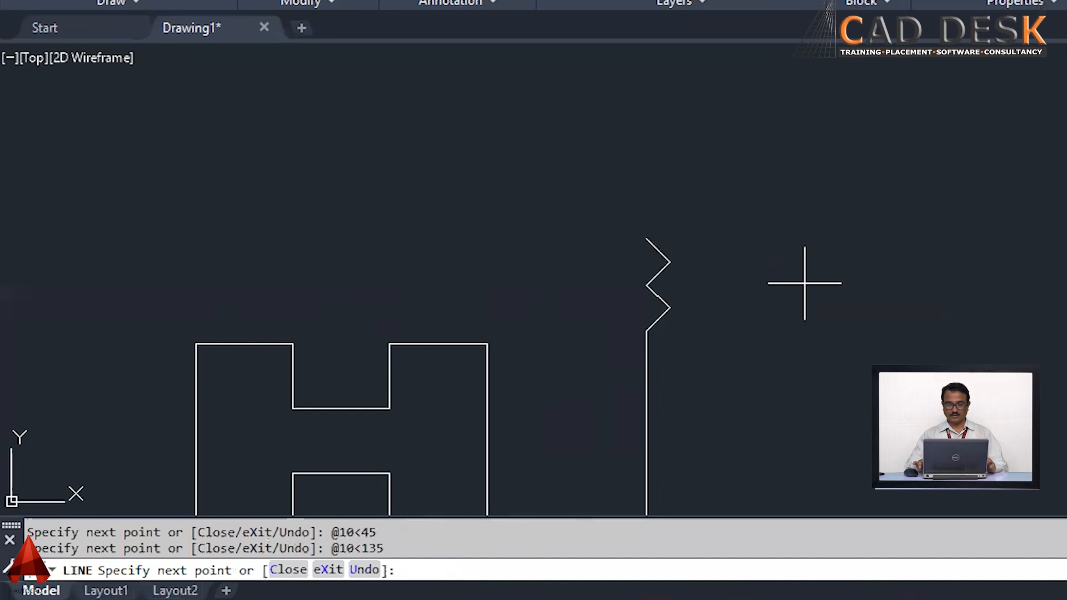
pyautogui.write('@10')
pyautogui.write('<45')
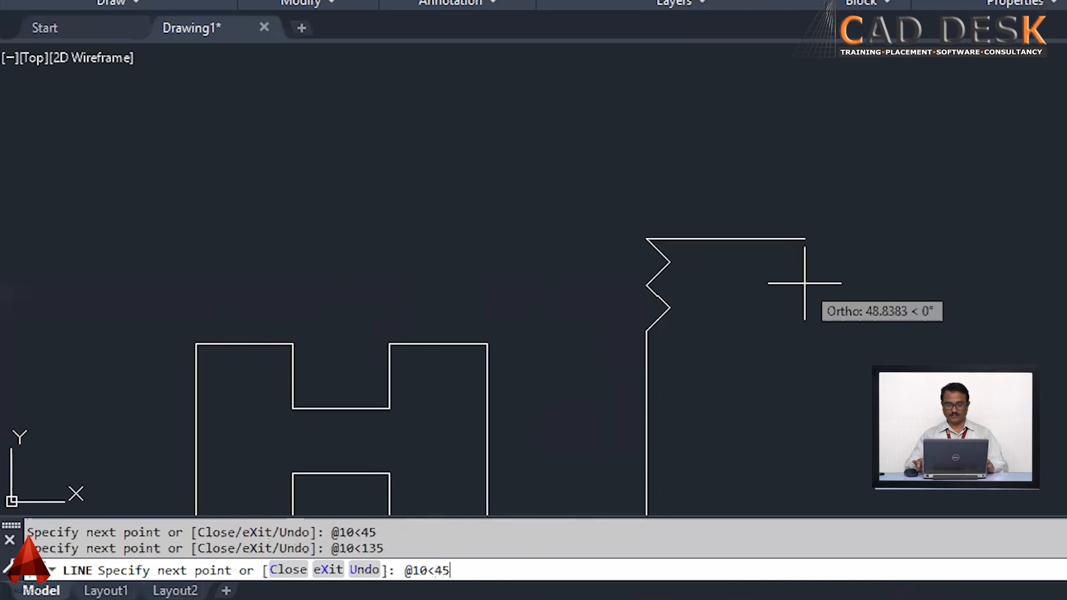
pyautogui.press('Return')
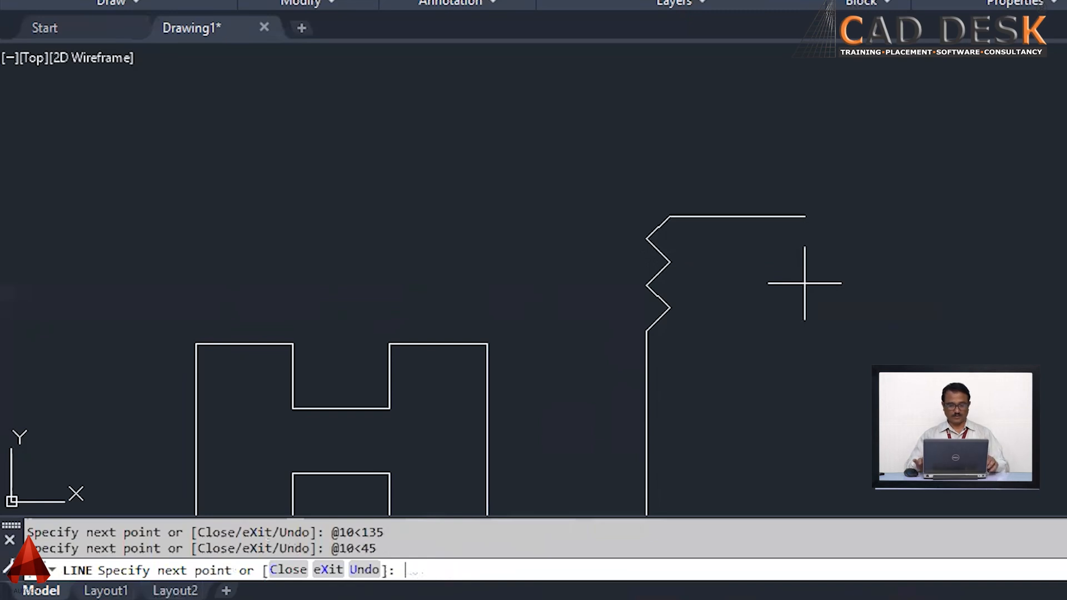
pyautogui.write('@10')
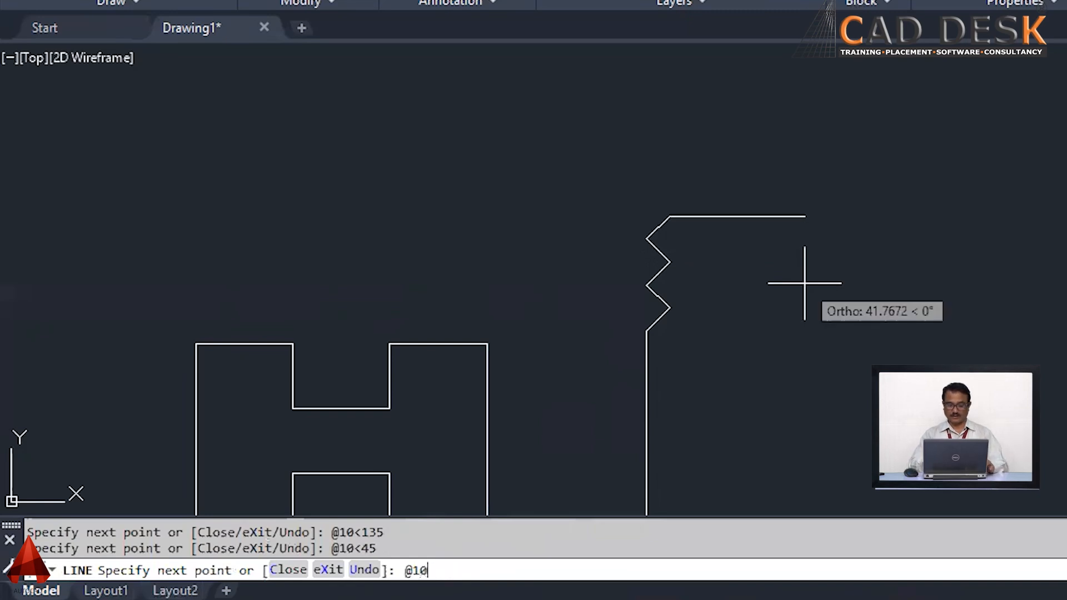
pyautogui.write('<')
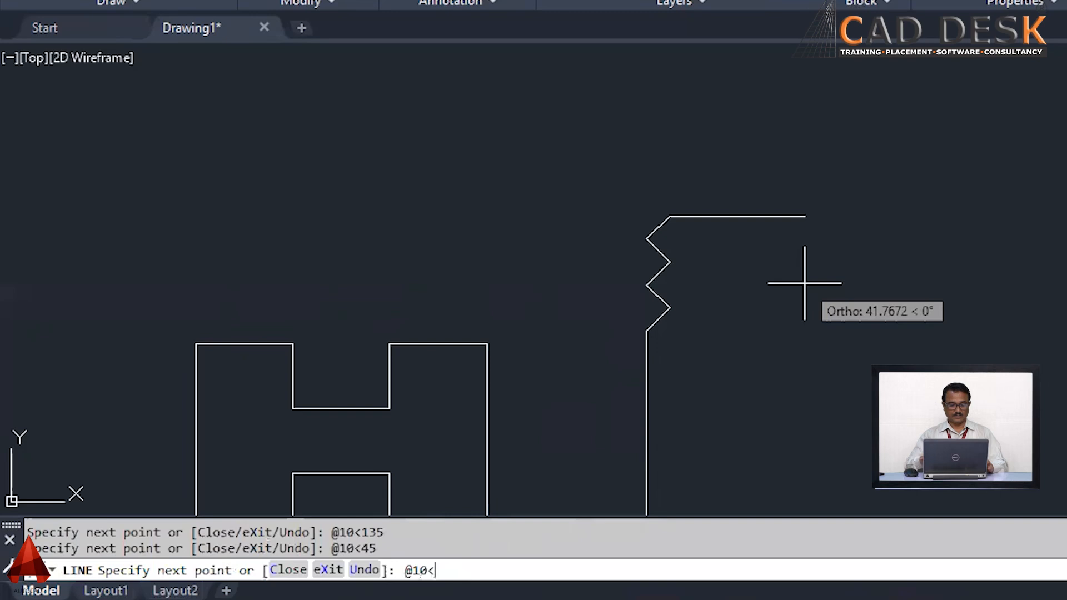
pyautogui.write('135')
pyautogui.press('Return')
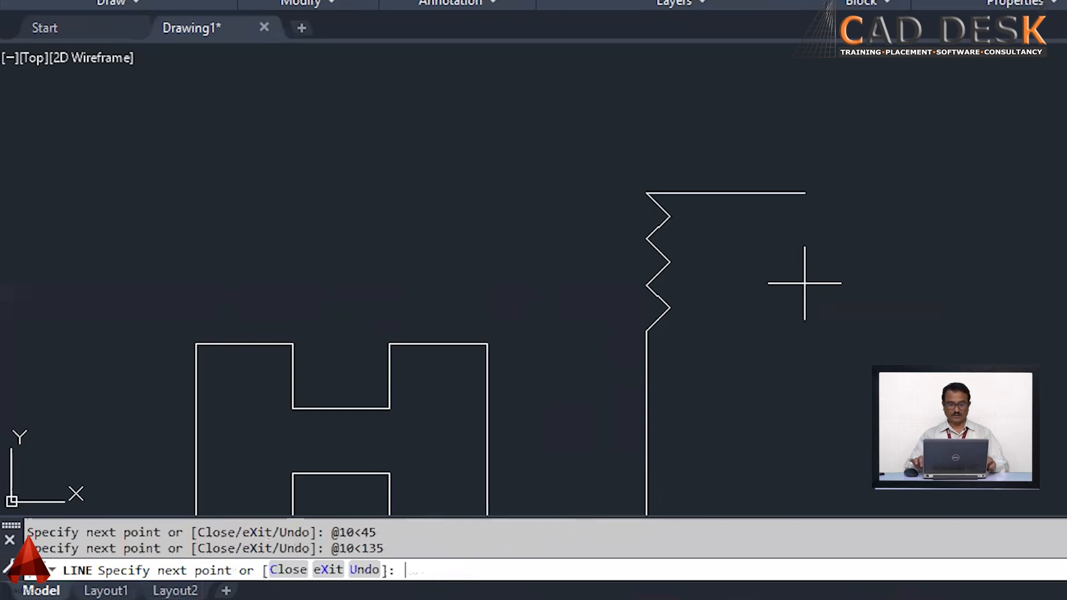
pyautogui.write('@10')
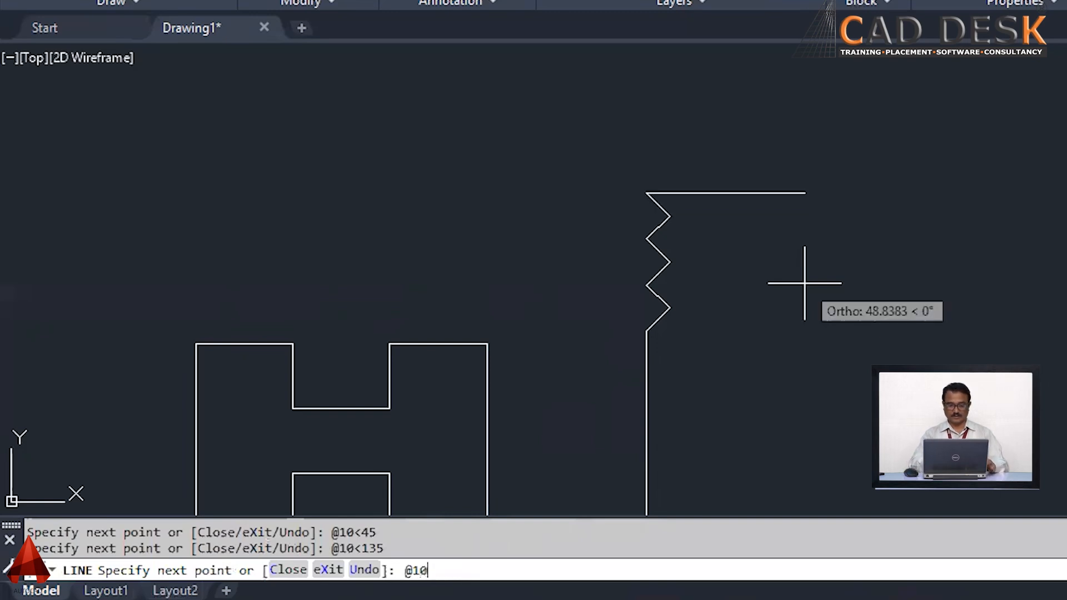
pyautogui.write('<45')
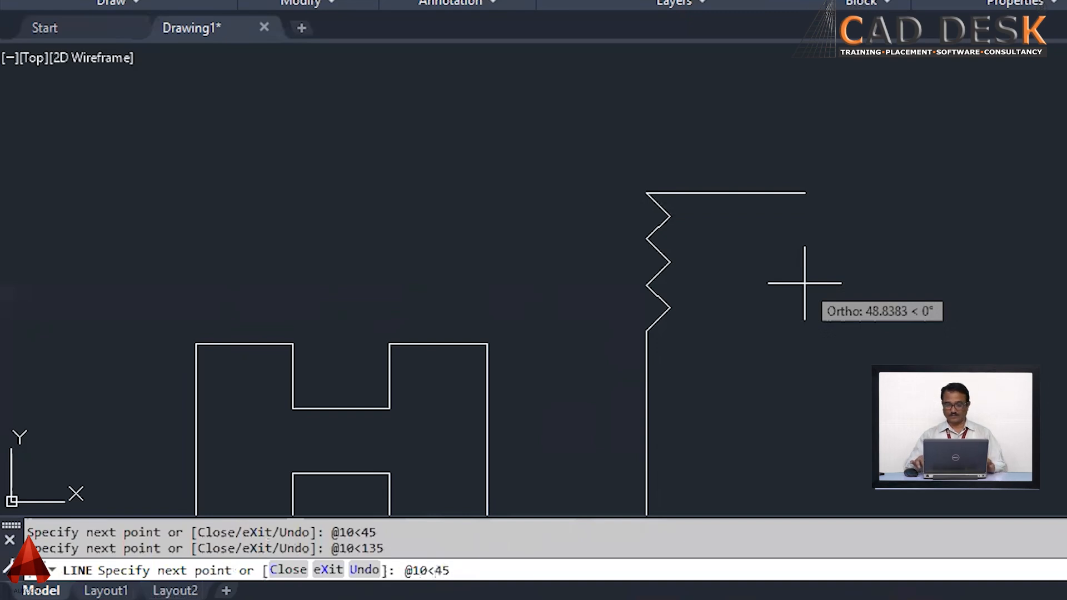
pyautogui.press('Return')
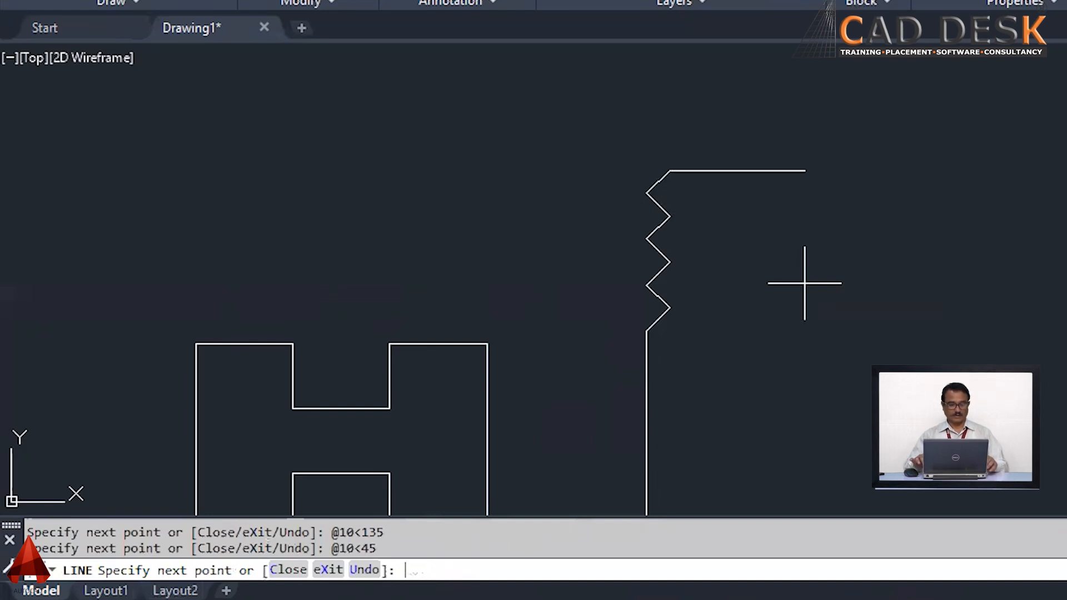
pyautogui.write('!')
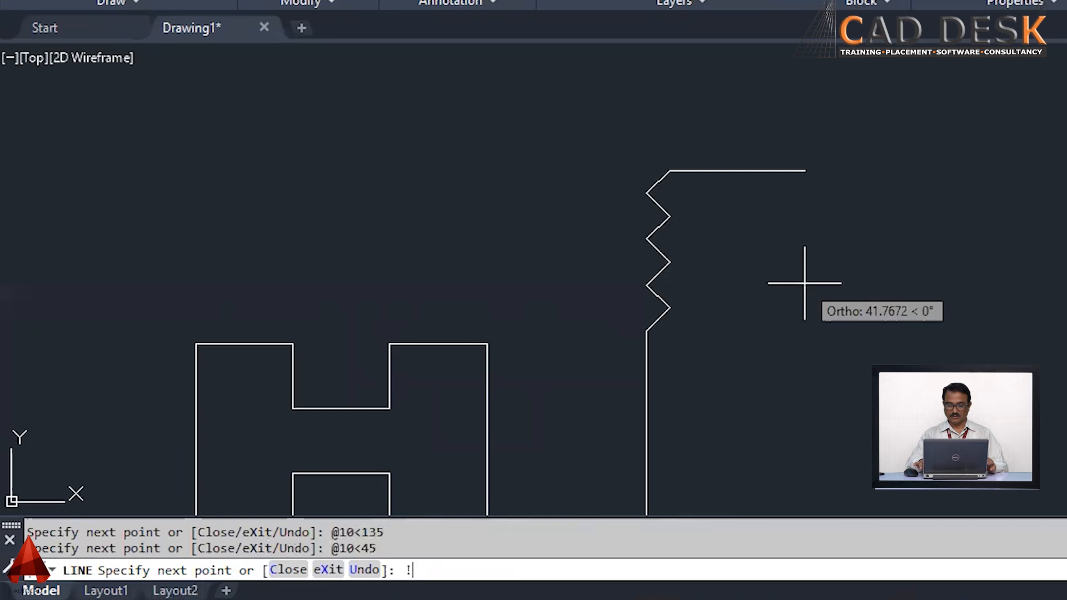
pyautogui.write('@')
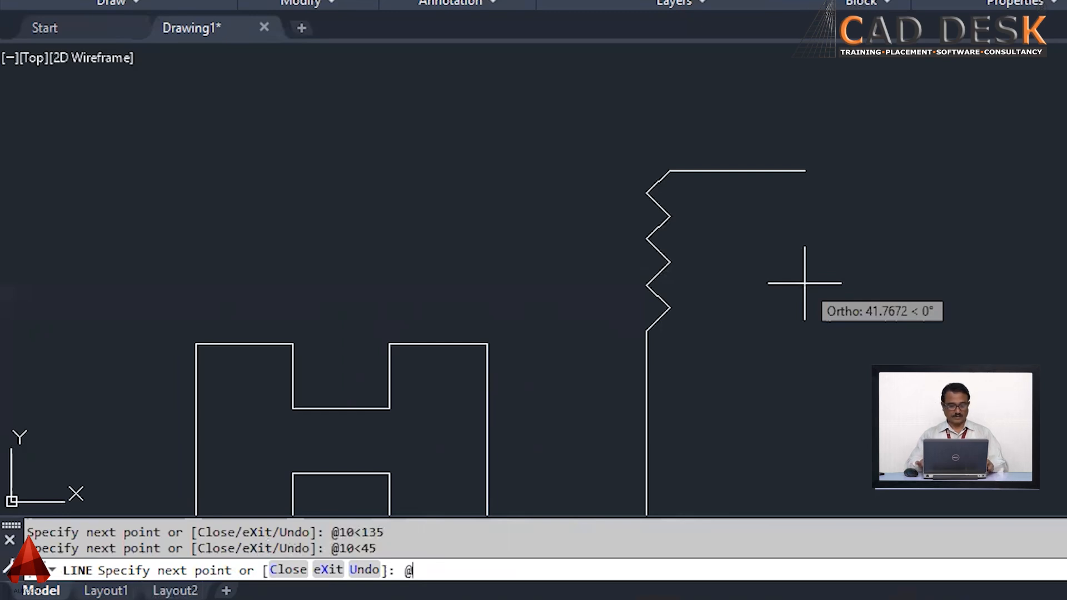
pyautogui.write('10<')
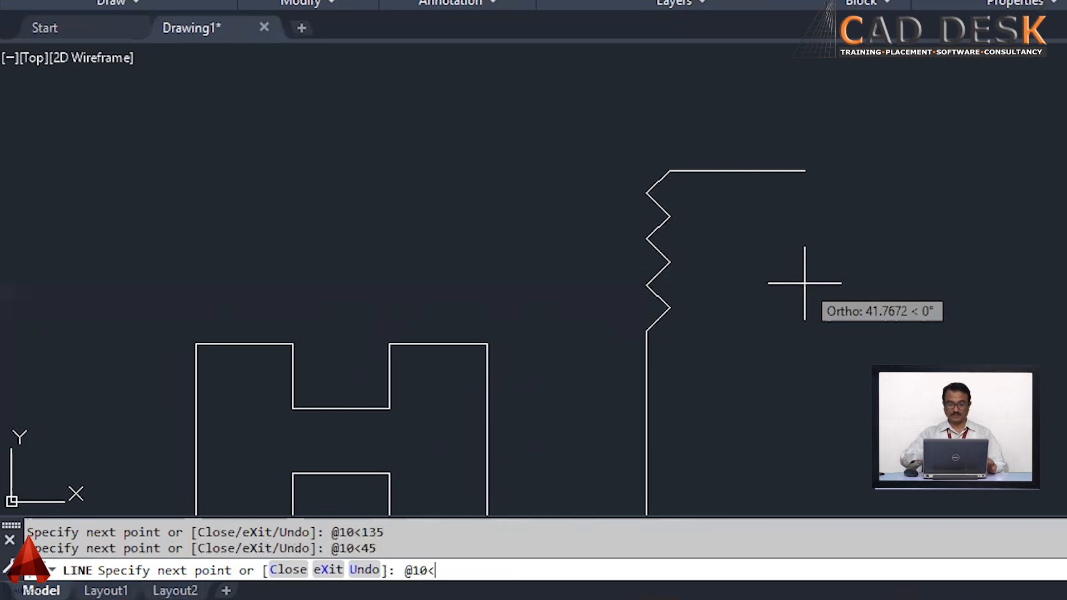
pyautogui.write('135')
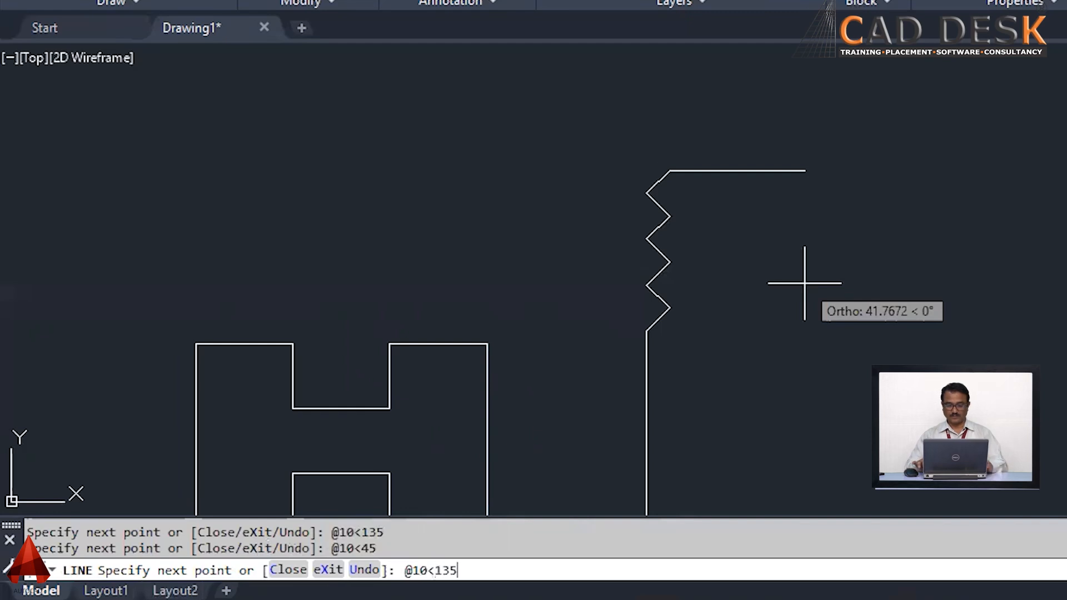
pyautogui.press('Return')
pyautogui.write('!')
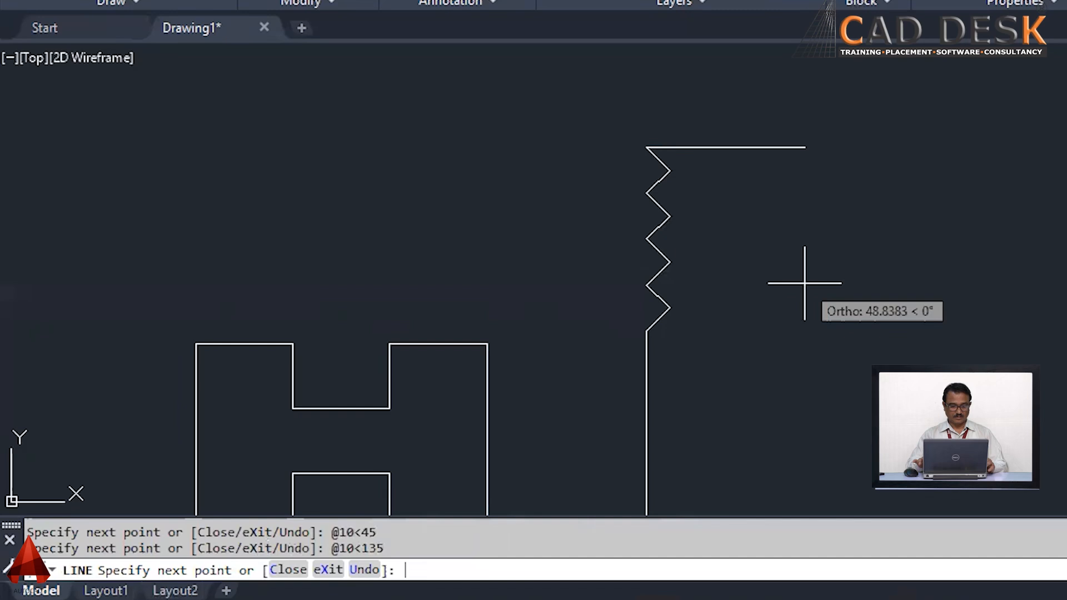
pyautogui.write('@10')
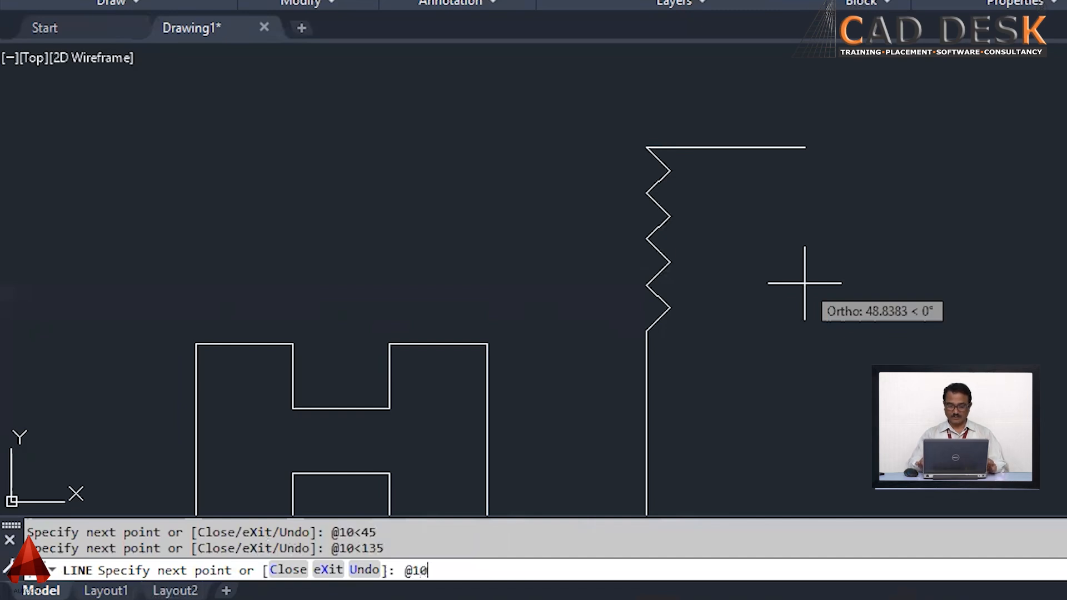
pyautogui.write('<45')
pyautogui.press('Return')
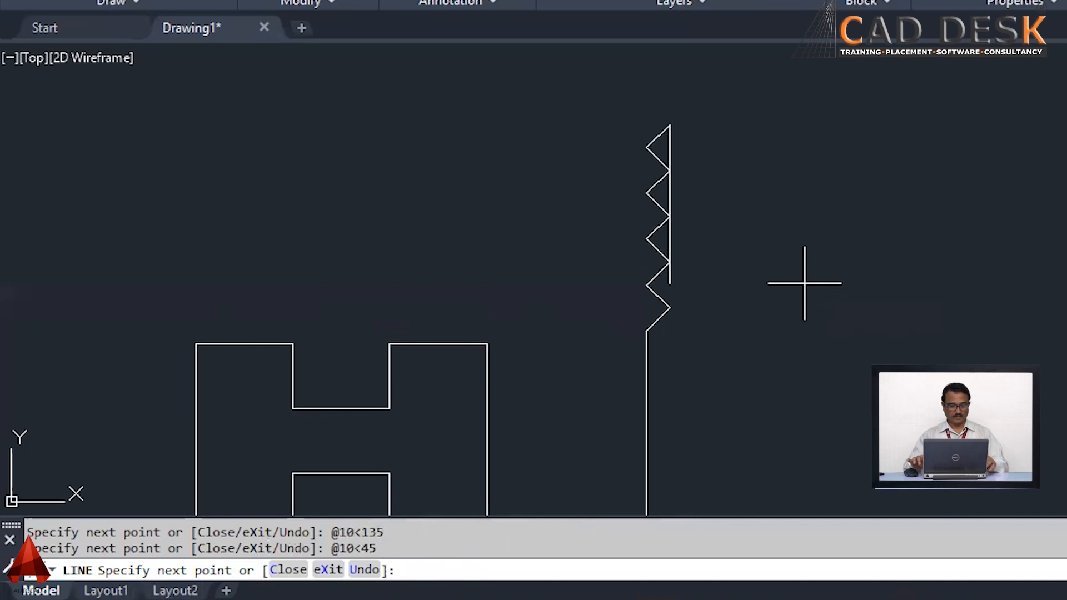
pyautogui.write('!')
pyautogui.press('BackSpace')
pyautogui.write('@10')
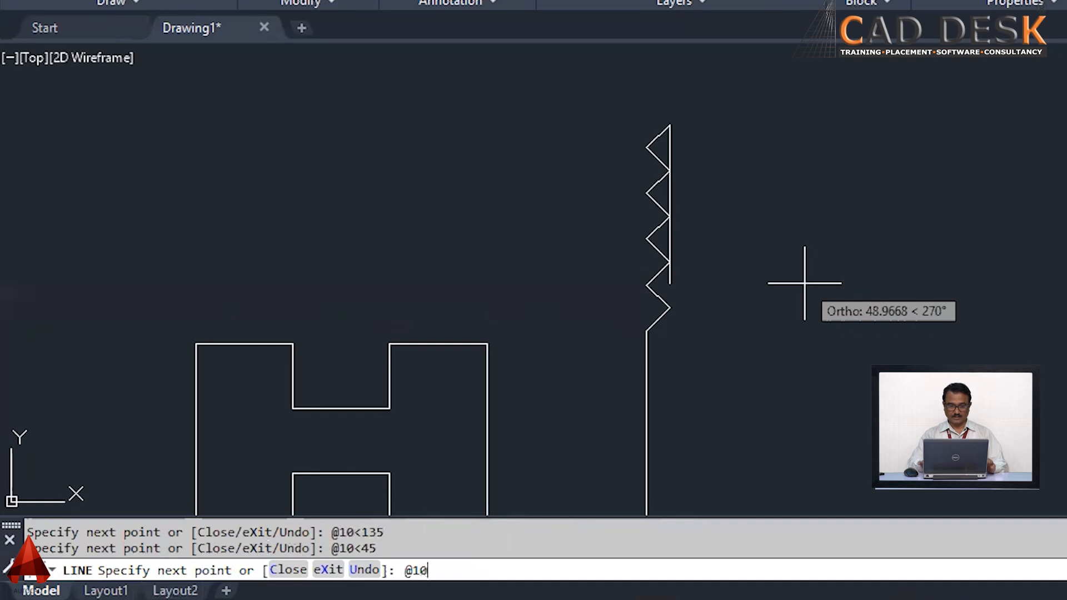
pyautogui.write('<')
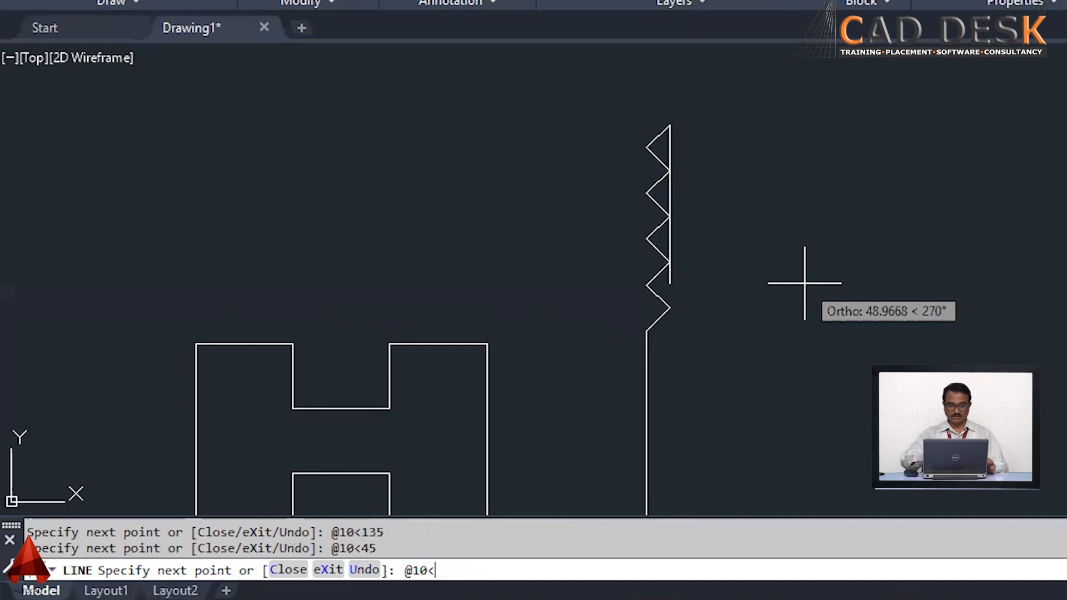
pyautogui.write('135')
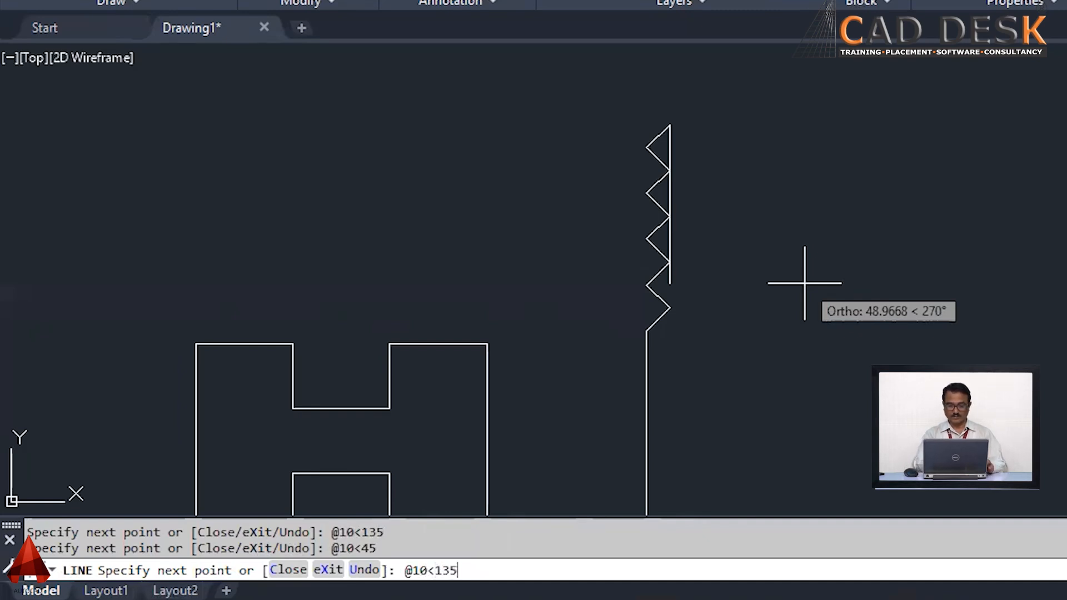
pyautogui.press('Return')
# - Draw a 40-unit vertical line upward from the top of the zigzag
pyautogui.moveTo(820, 274); pyautogui.dragTo(769, 588, button='middle')
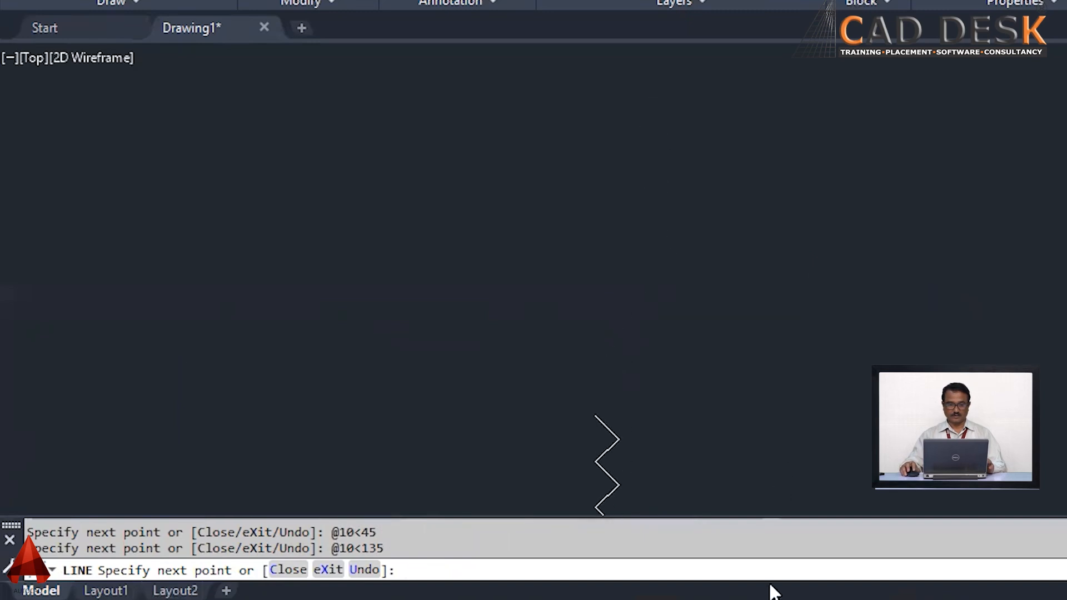
pyautogui.write('40')
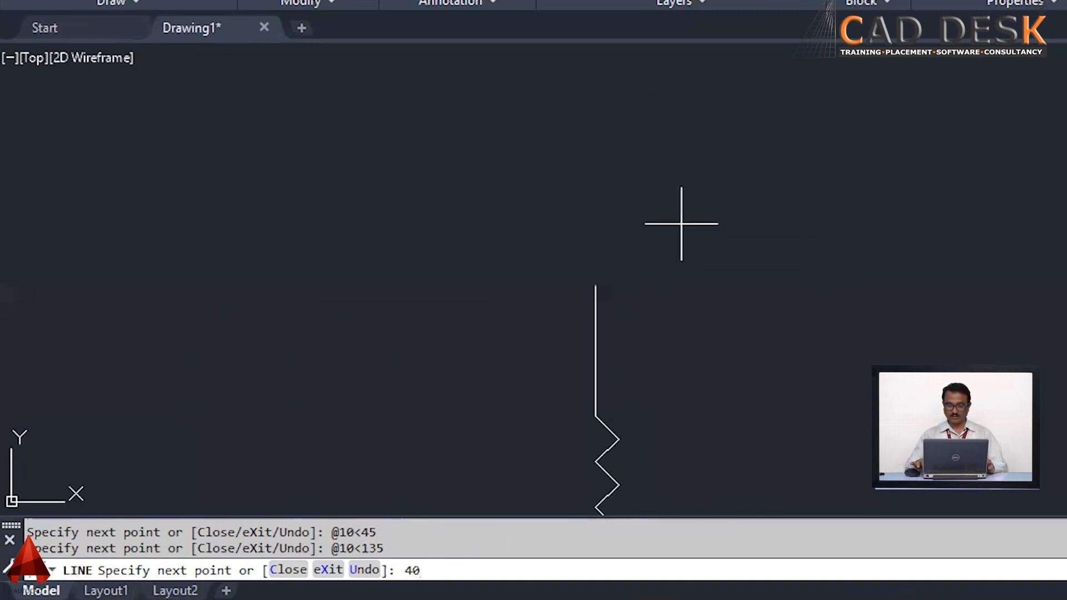
pyautogui.press('Return')
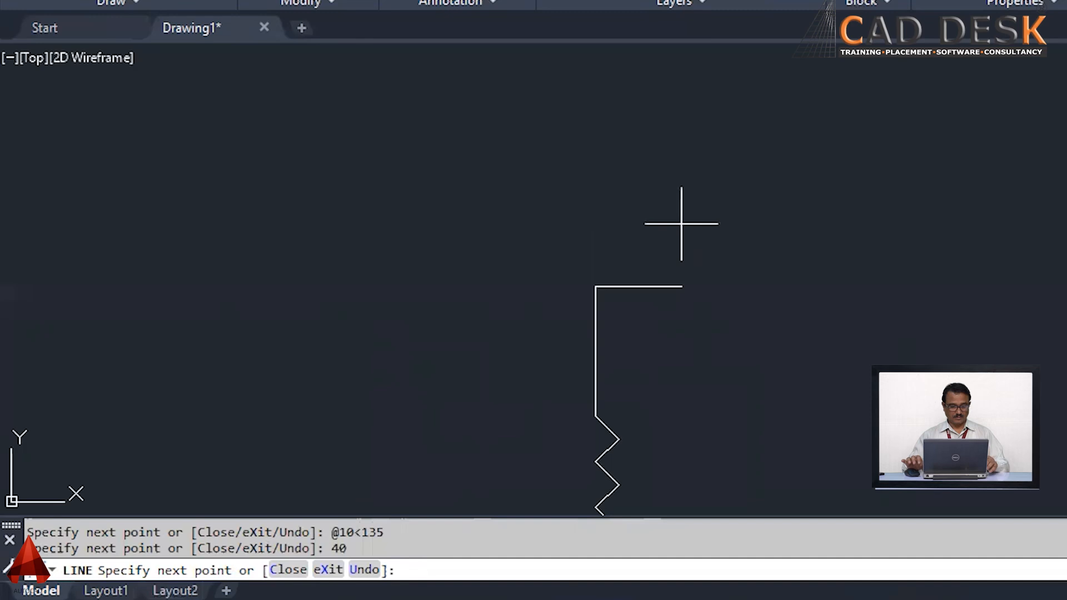
pyautogui.write('@')
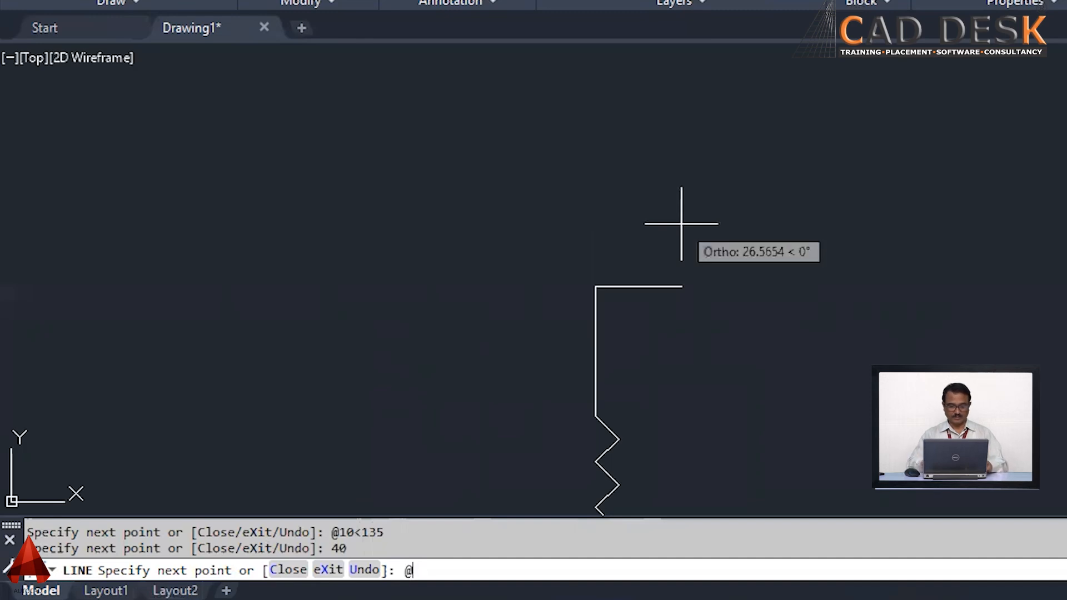
pyautogui.write('30')
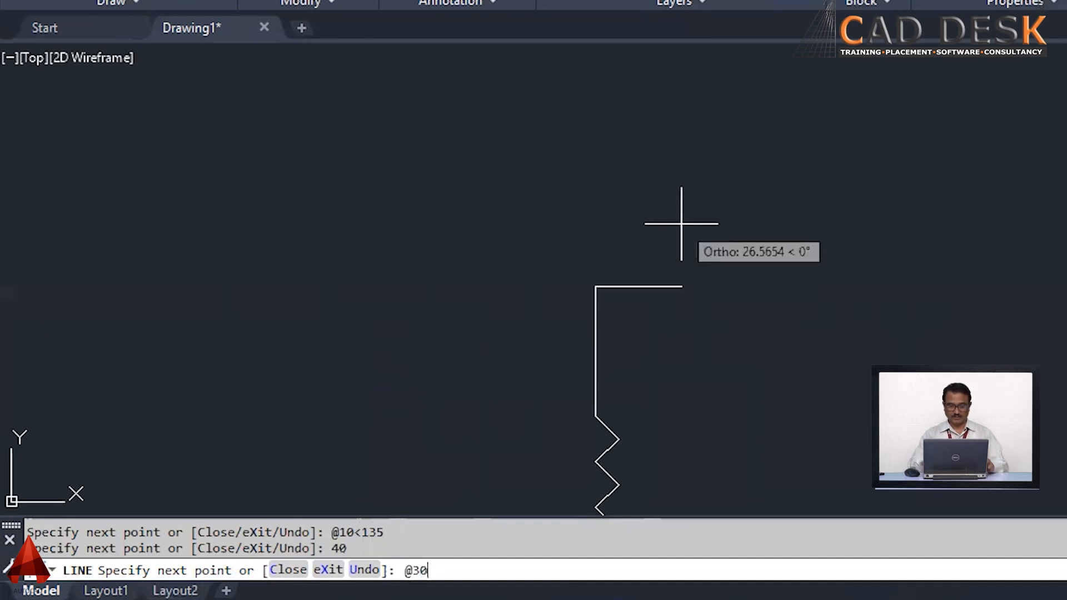
pyautogui.press('Return')
pyautogui.press('Return')
pyautogui.press('Return')
pyautogui.press('Return')
pyautogui.press('Return')
pyautogui.press('Return')
pyautogui.press('Return')
pyautogui.press('Return')
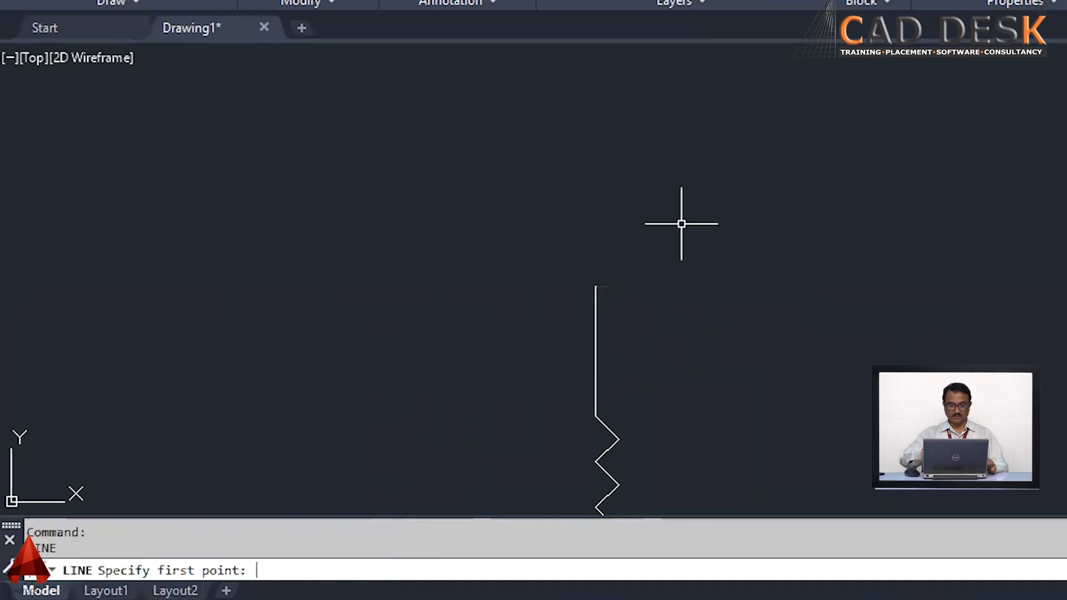
pyautogui.write('<')
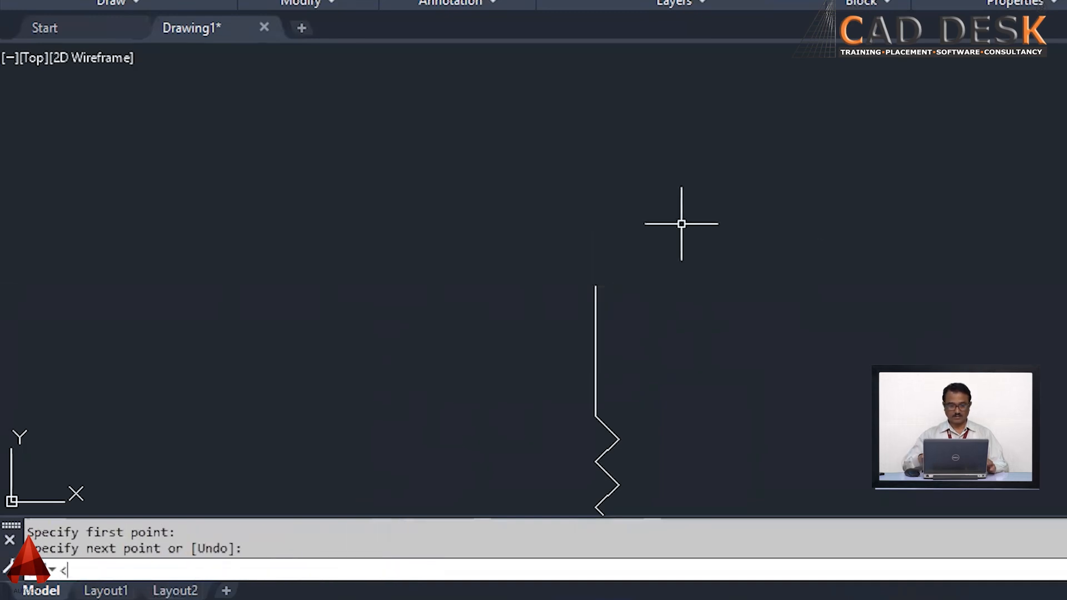
pyautogui.write('l')
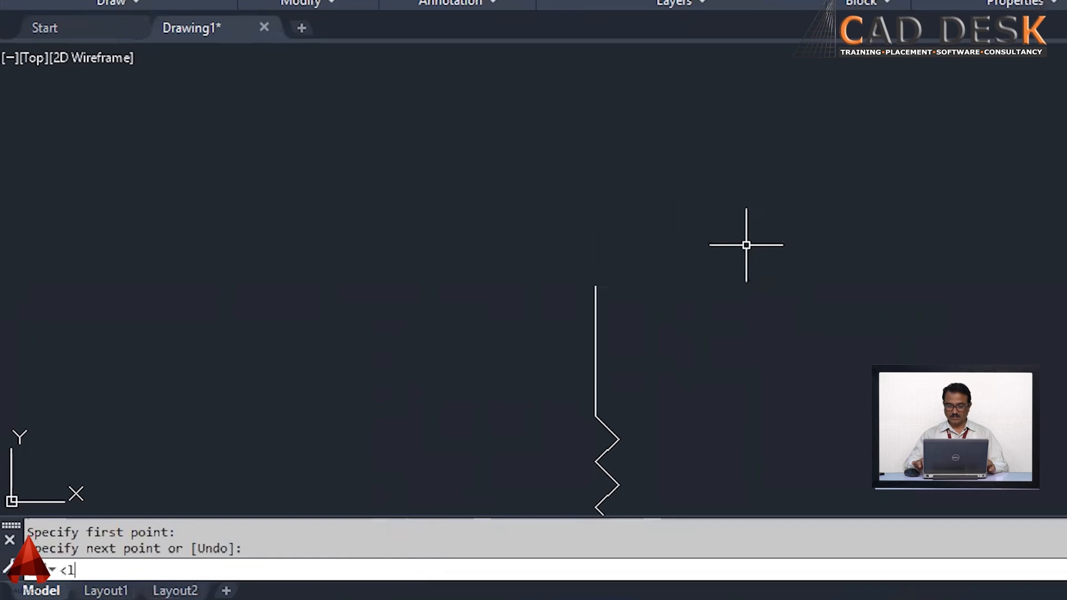
pyautogui.press('Return')
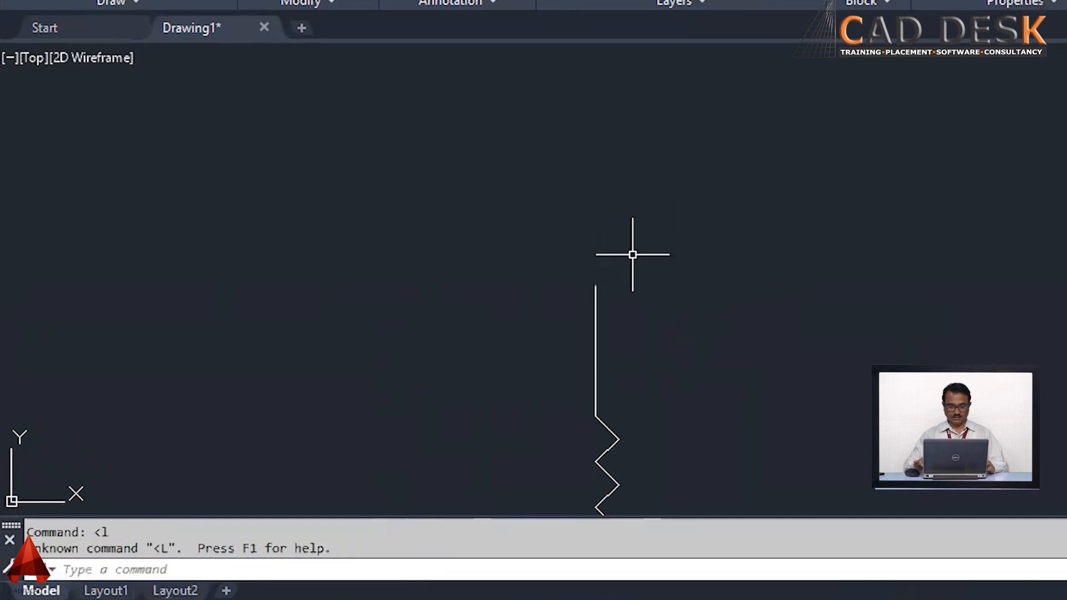
pyautogui.write('l')
pyautogui.press('Return')
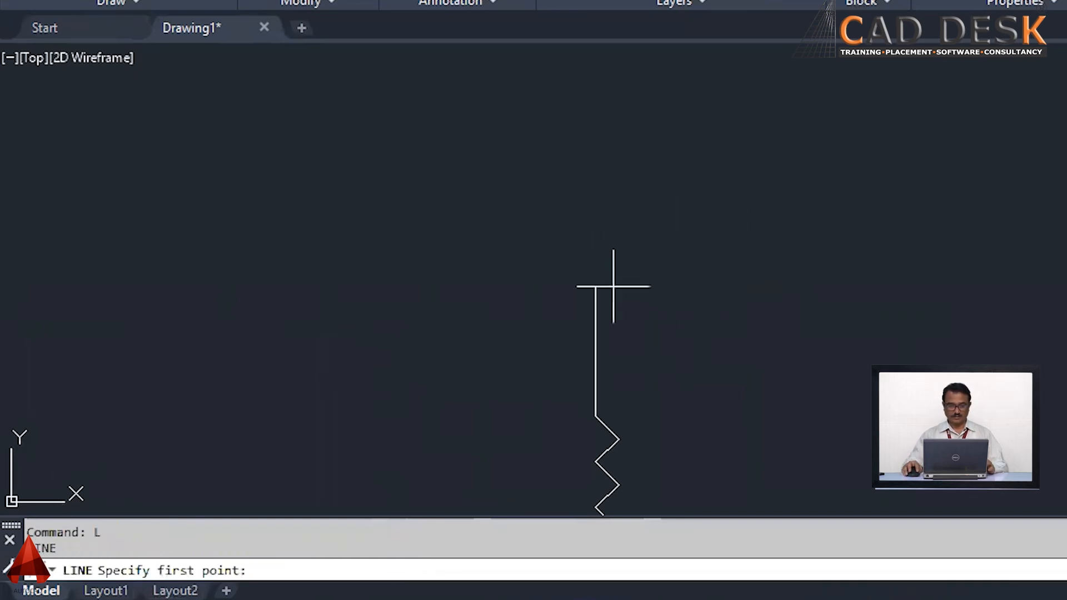
pyautogui.click(595, 282)
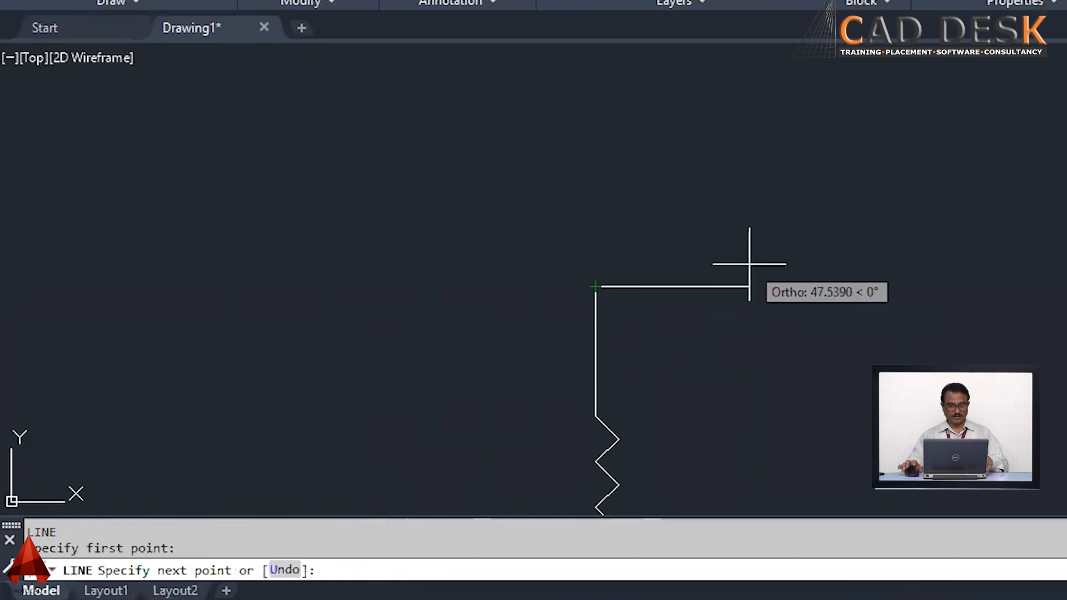
pyautogui.press('F8')
pyautogui.write('@10')
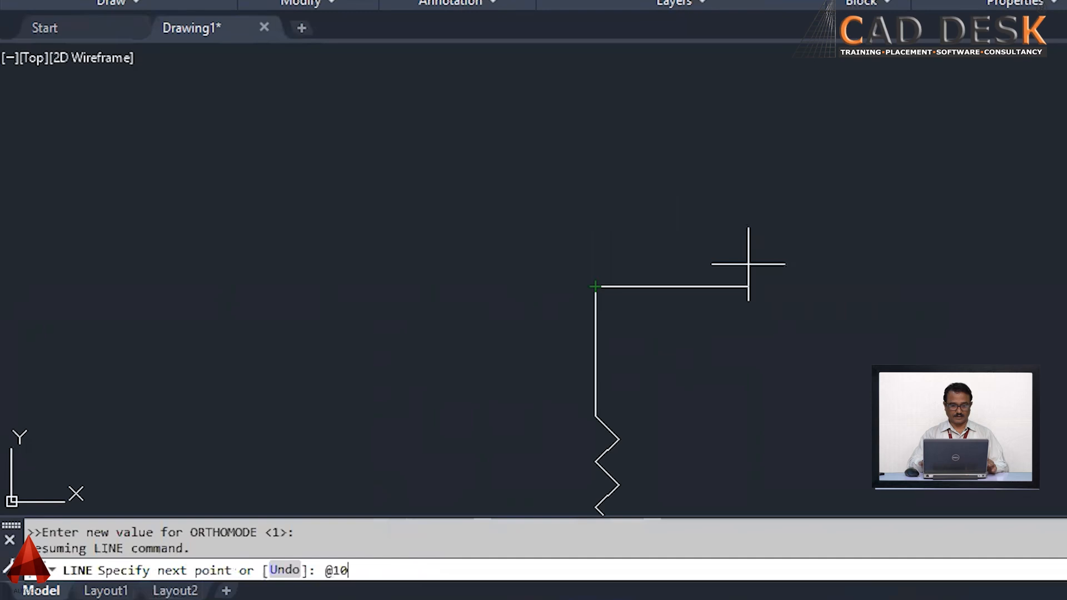
pyautogui.press('BackSpace')
pyautogui.press('BackSpace')
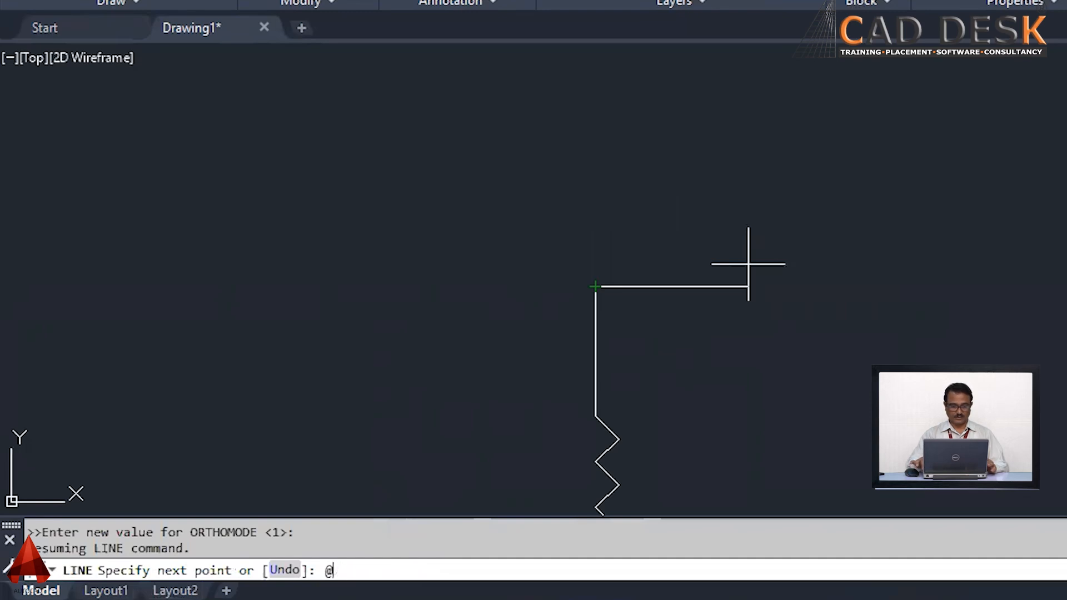
pyautogui.write('30<45')
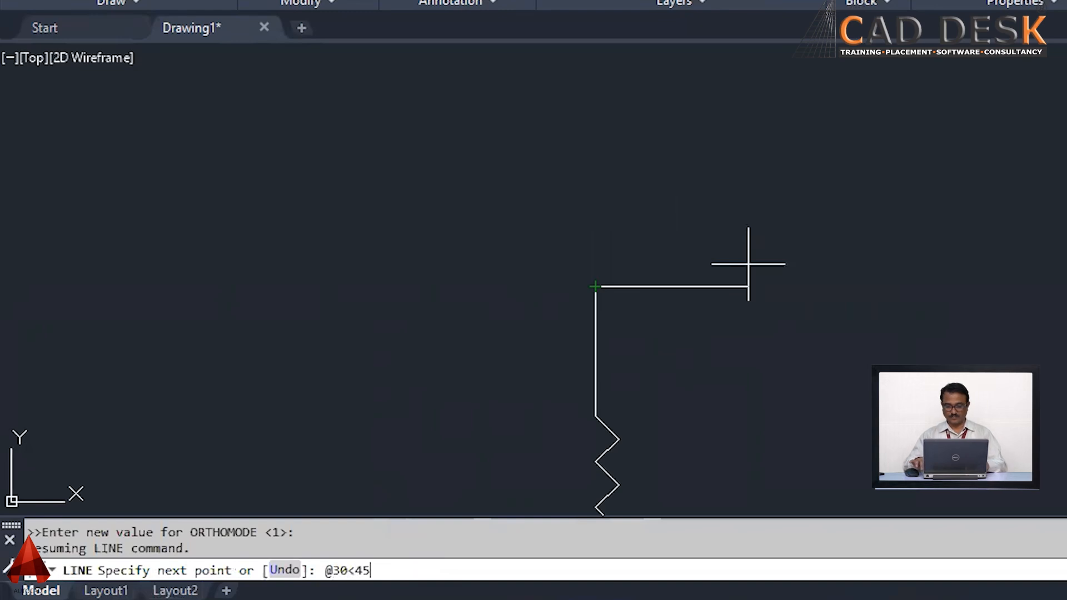
pyautogui.press('Return')
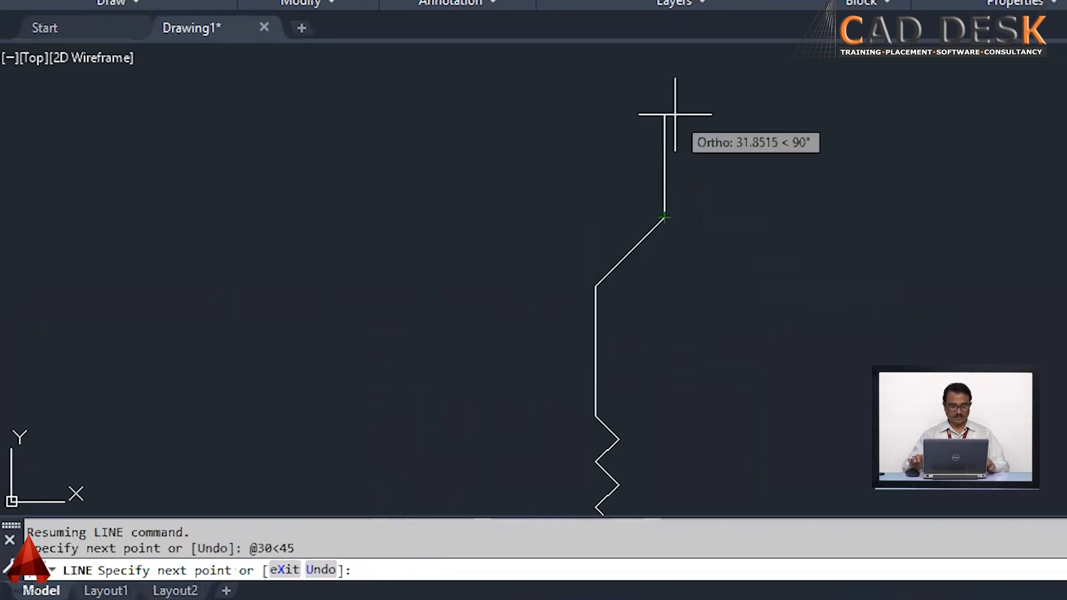
# - Outline the bottle's neck with two consecutive 12-unit segments upward, 30 units to the right and 24 units down
pyautogui.write('12')
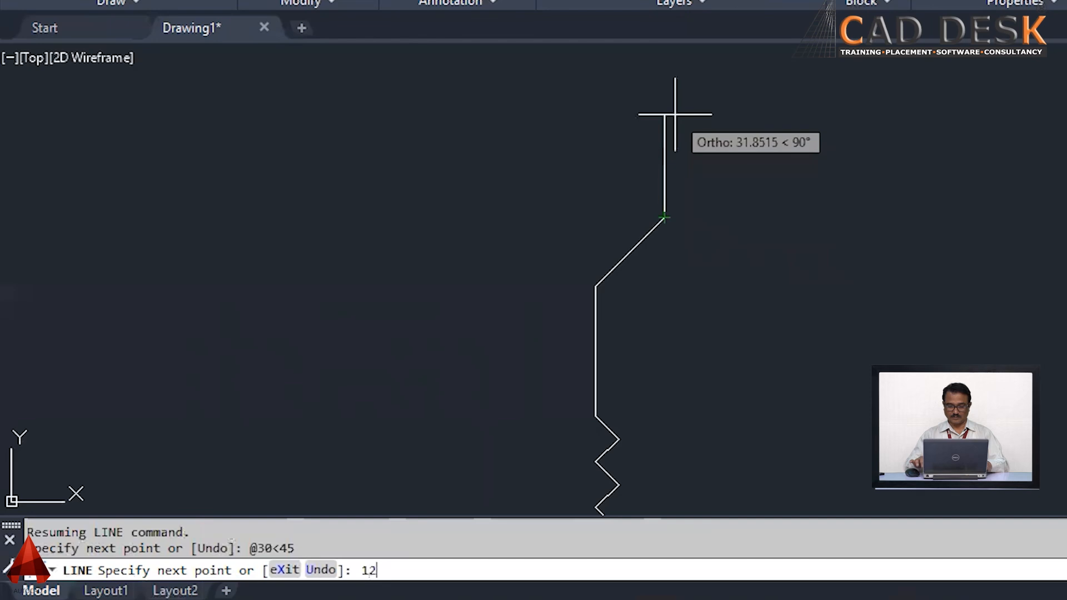
pyautogui.press('Return')
pyautogui.write('12')
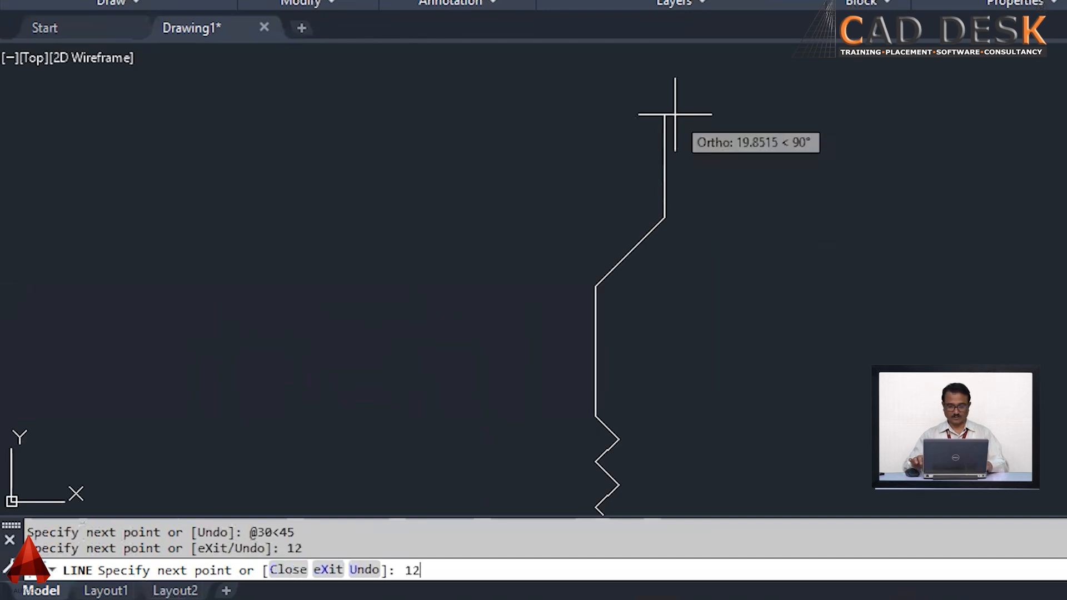
pyautogui.press('Return')
pyautogui.write('30')
pyautogui.press('Return')
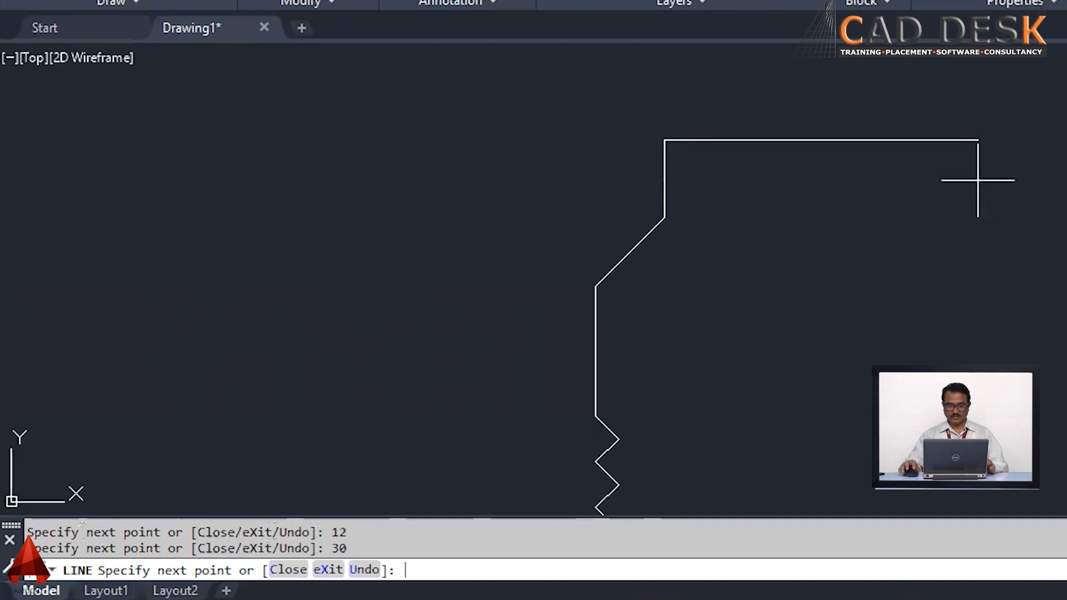
pyautogui.write('24')
pyautogui.press('Return')
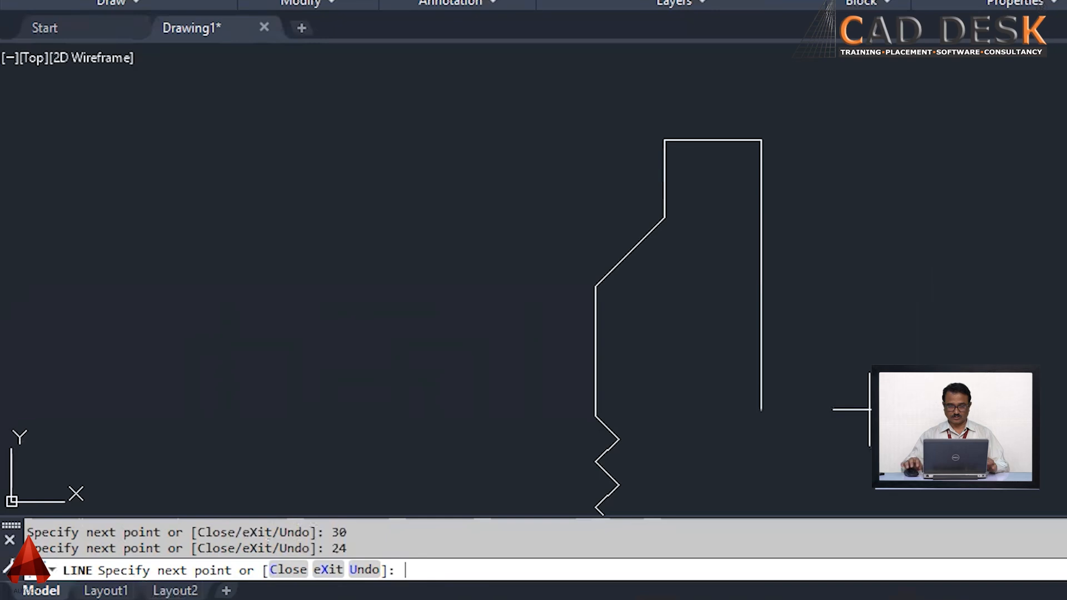
pyautogui.write('@')
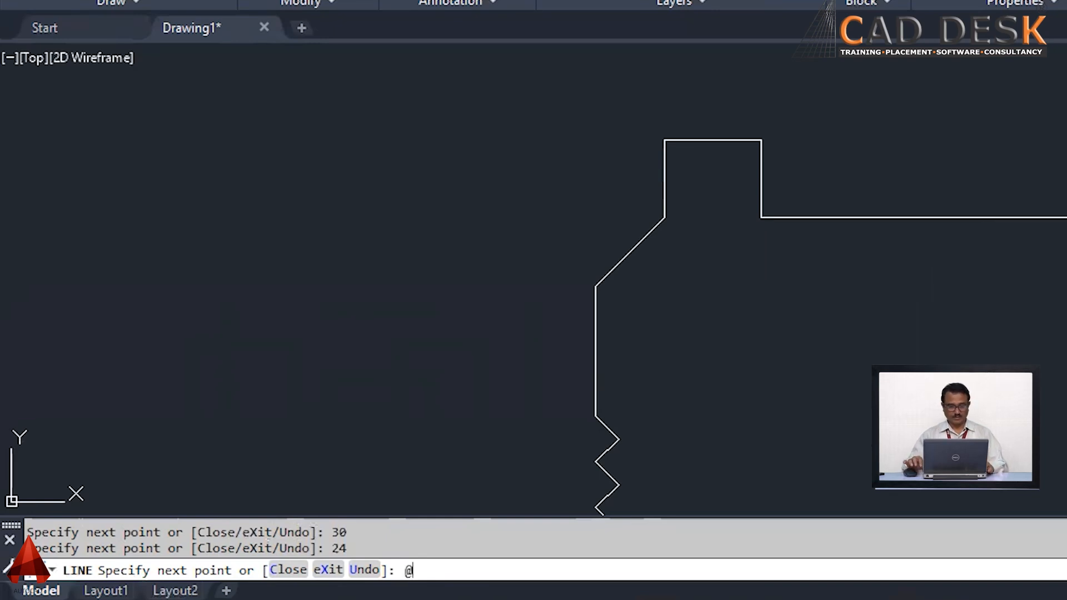
pyautogui.write('30')
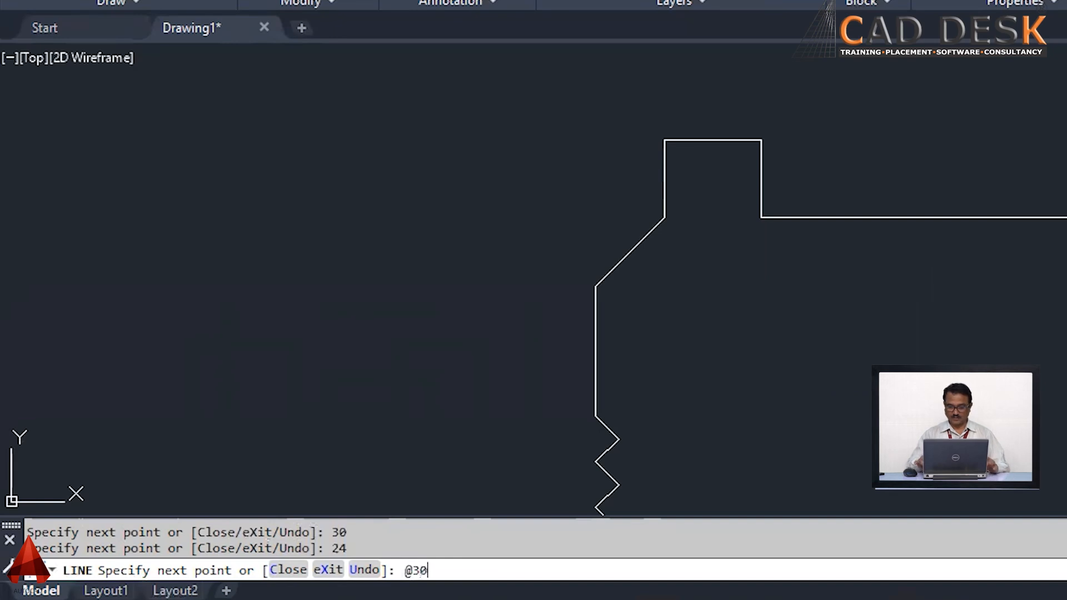
pyautogui.write('<')
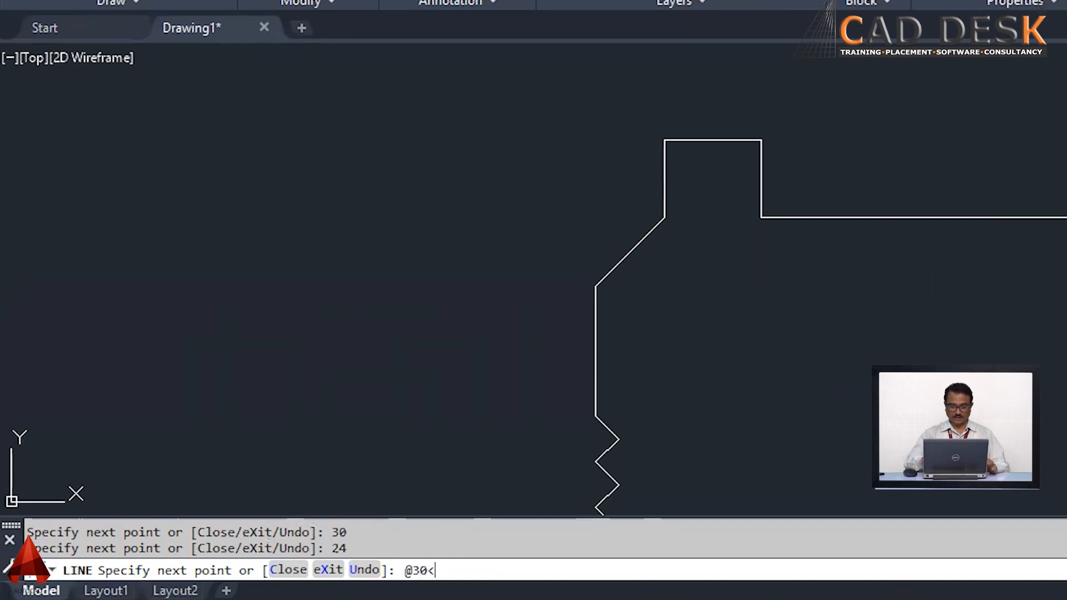
pyautogui.write('-45')
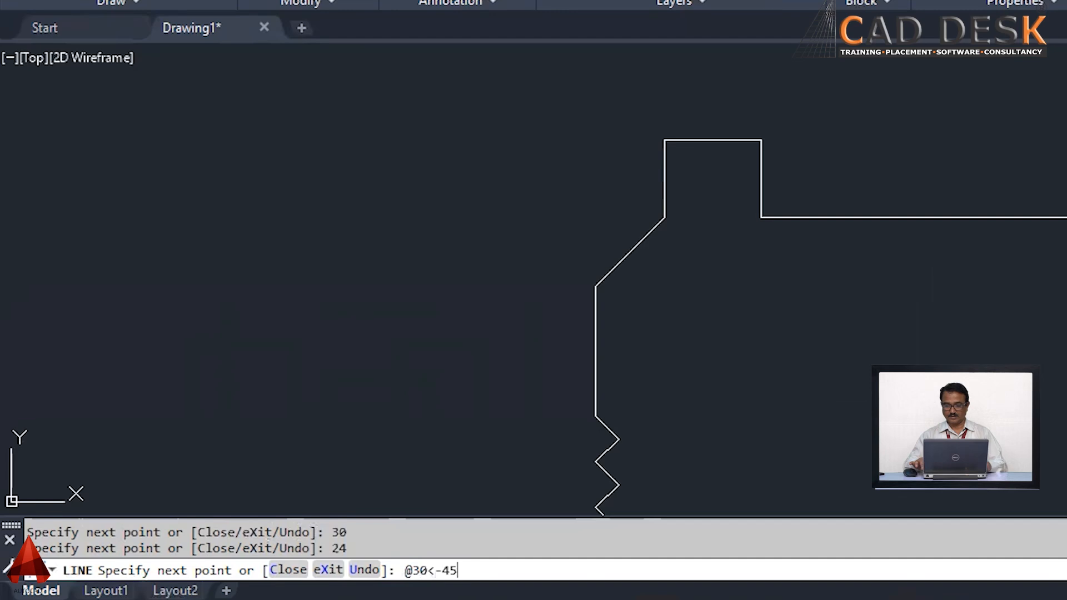
pyautogui.press('Return')
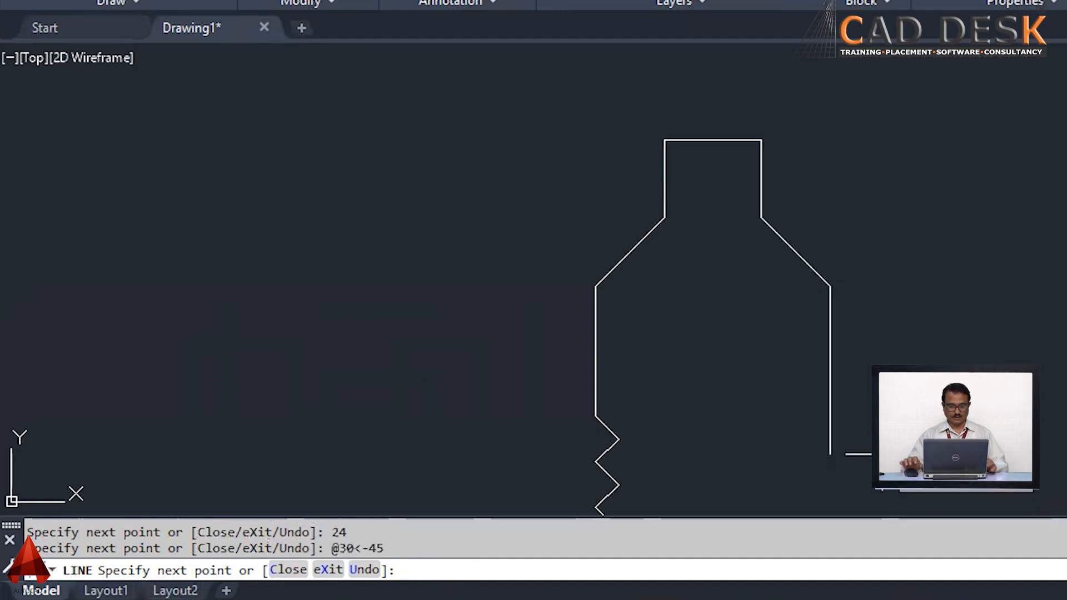
pyautogui.write('40')
pyautogui.press('Return')
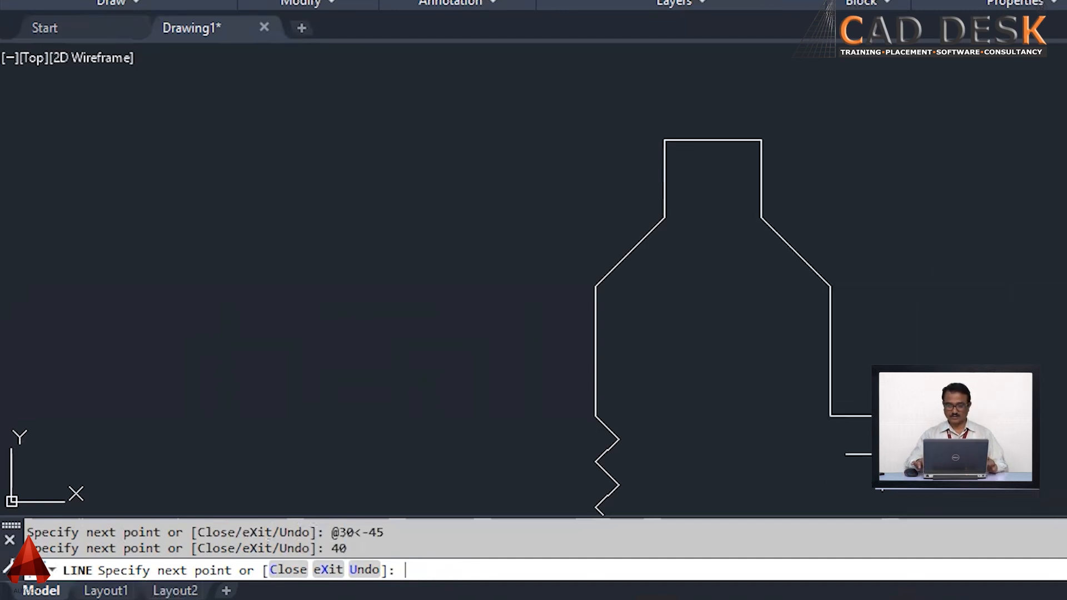
pyautogui.moveTo(909, 434); pyautogui.dragTo(846, 320, button='middle')
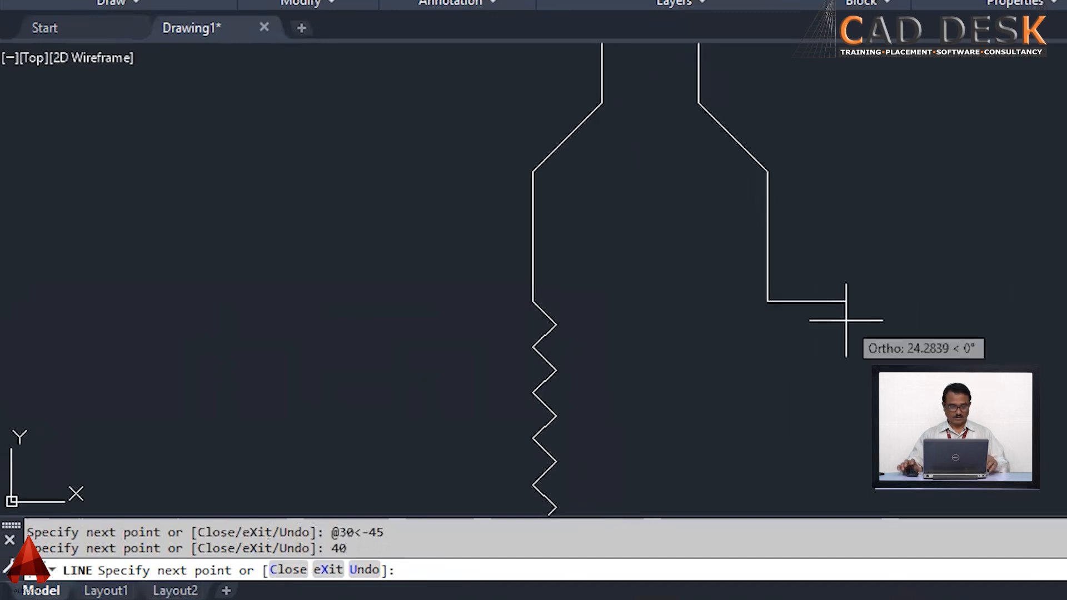
pyautogui.write('@')
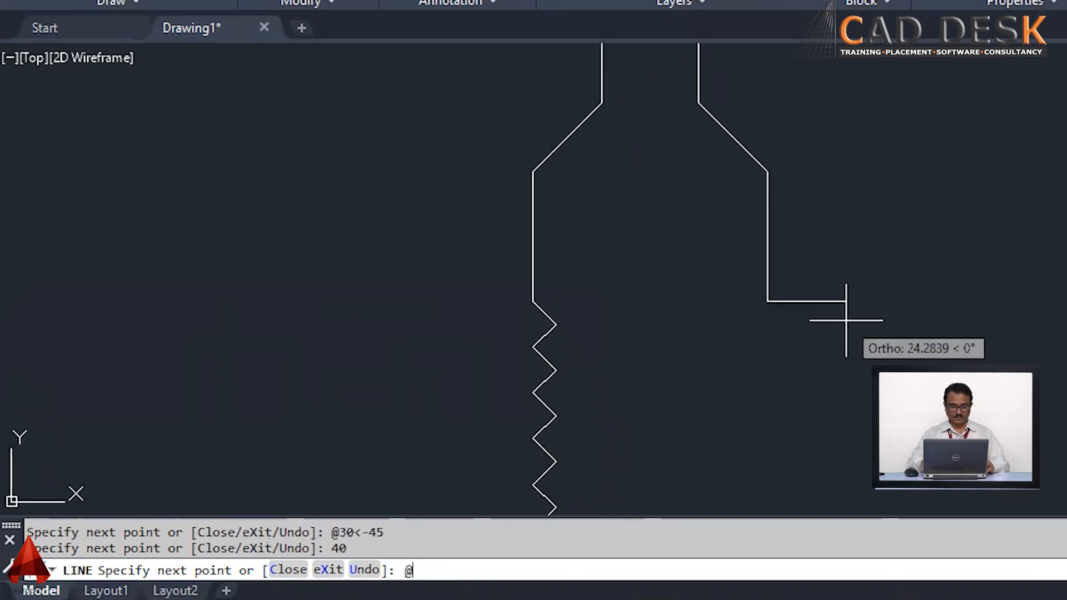
pyautogui.write('10')
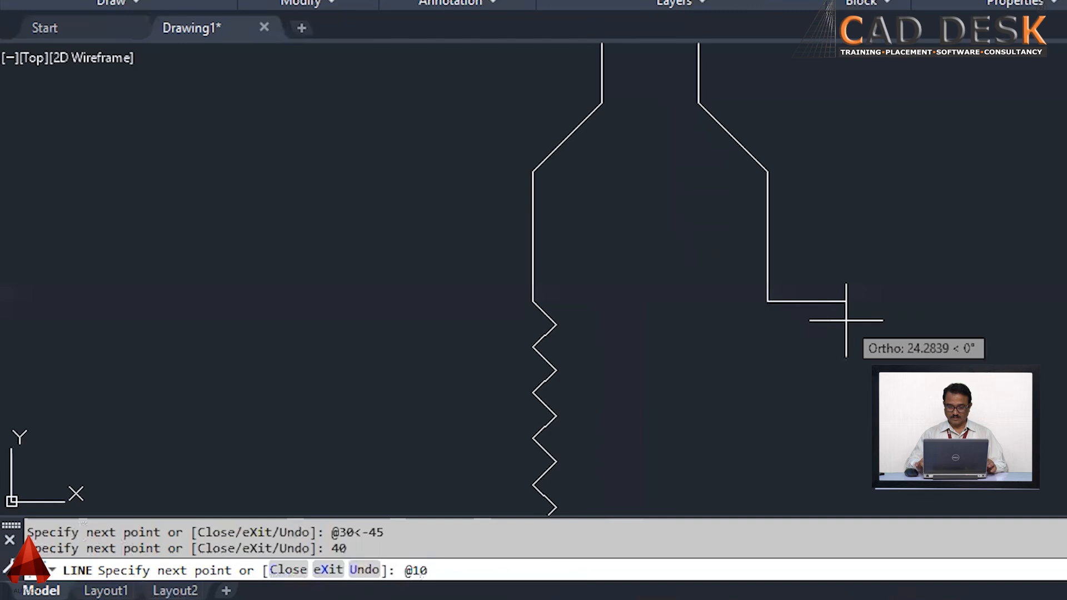
pyautogui.write('<')
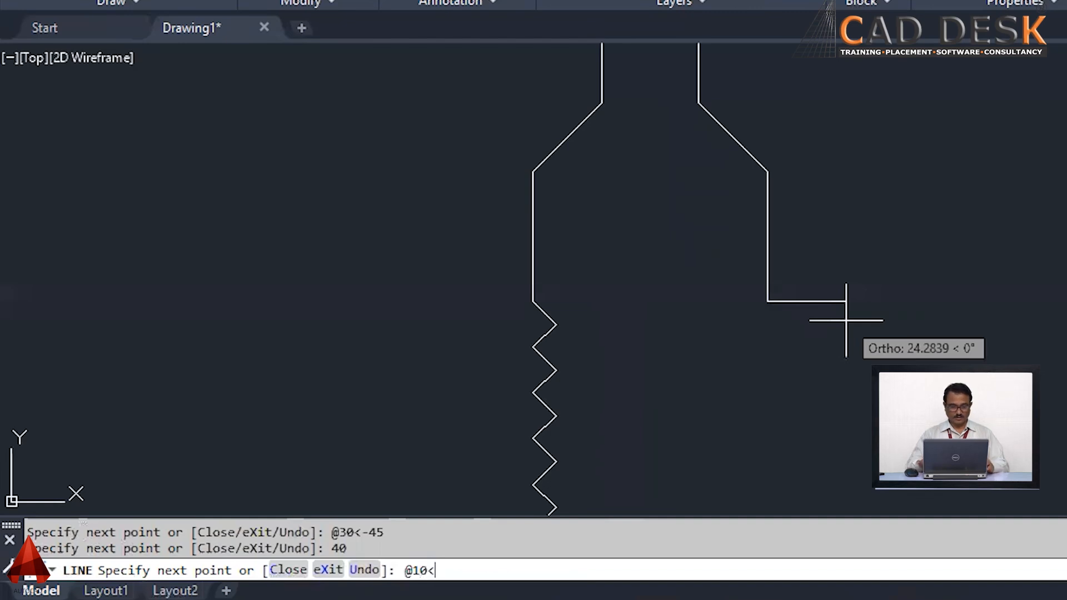
pyautogui.write('225')
pyautogui.press('Return')
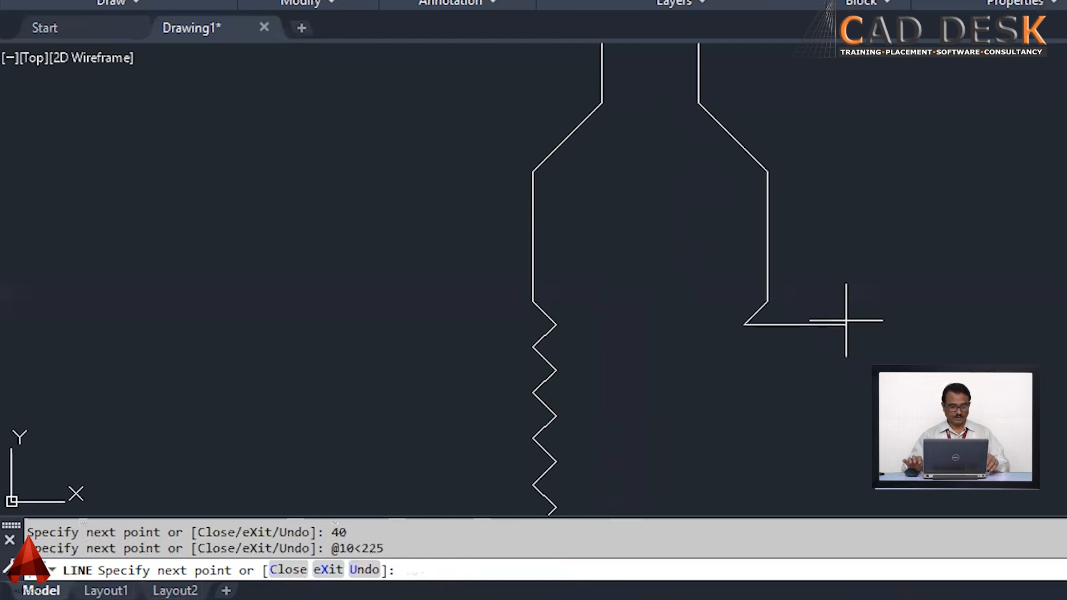
pyautogui.write('@1')
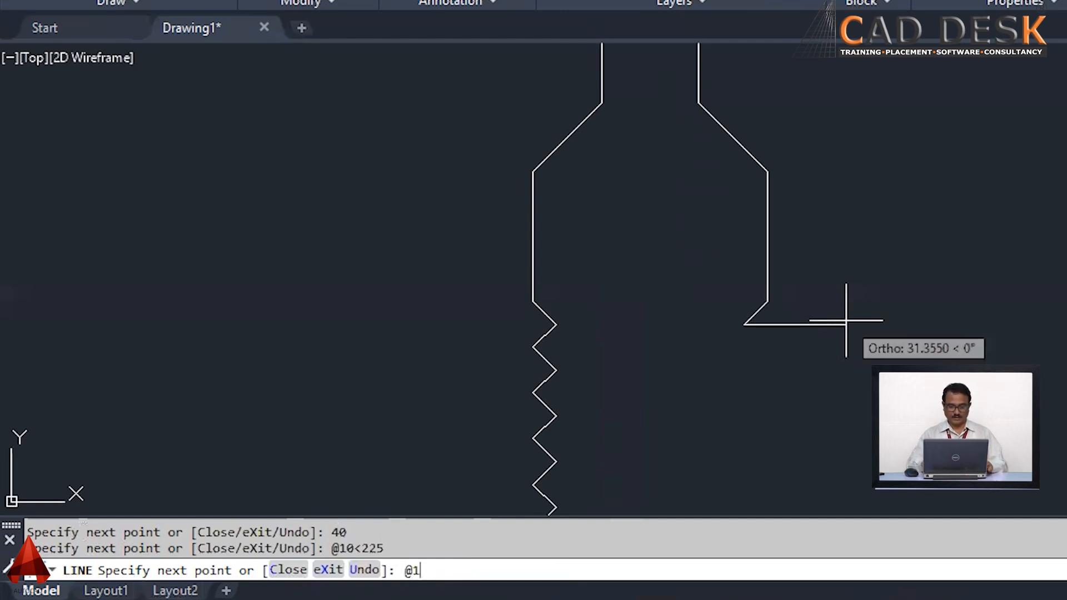
pyautogui.write('0<')
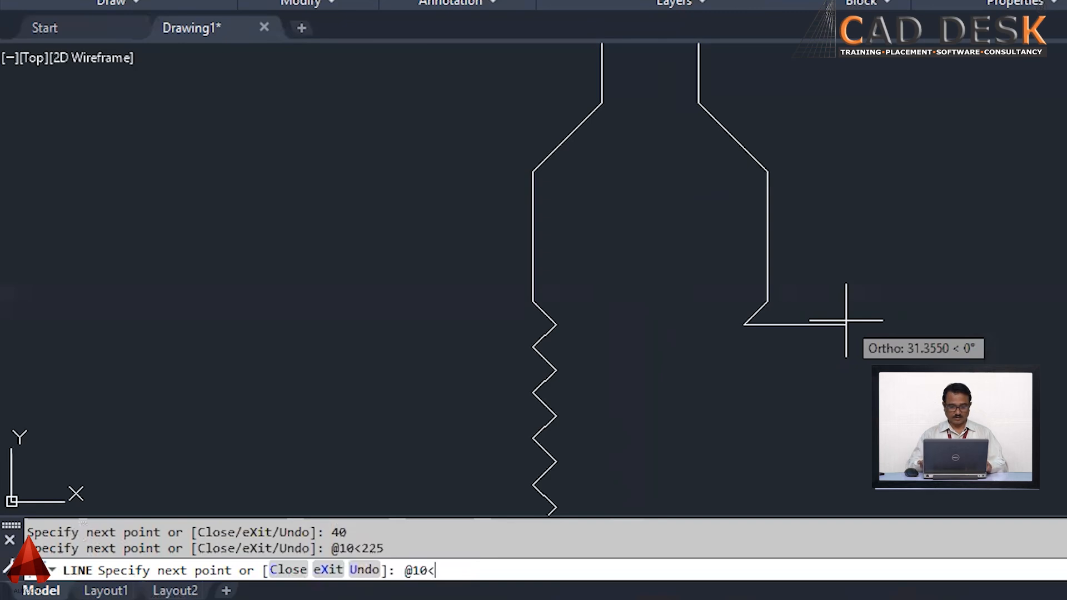
pyautogui.write('315')
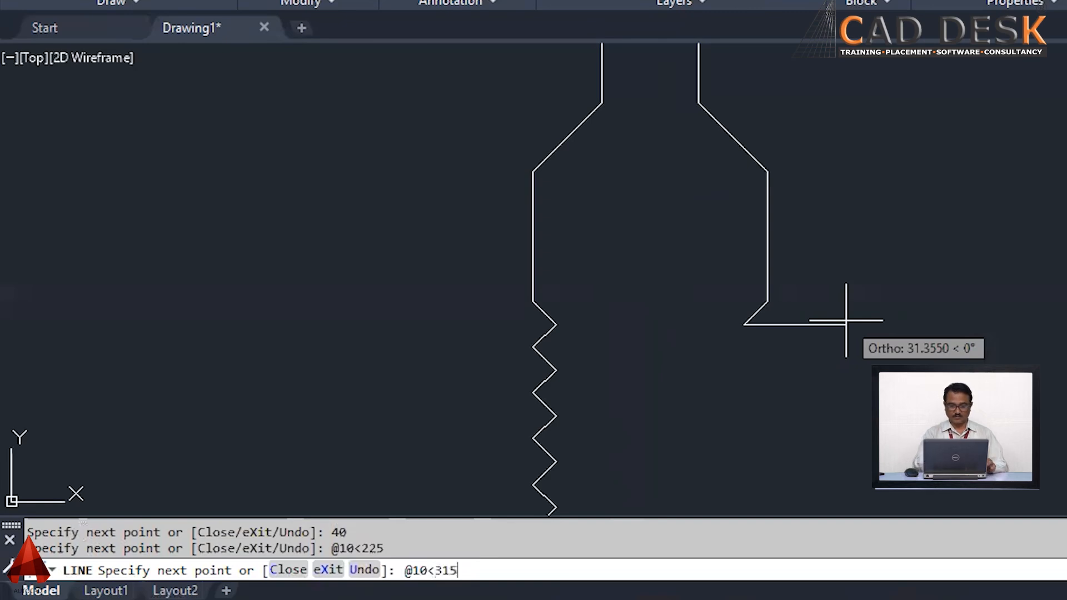
pyautogui.press('Return')
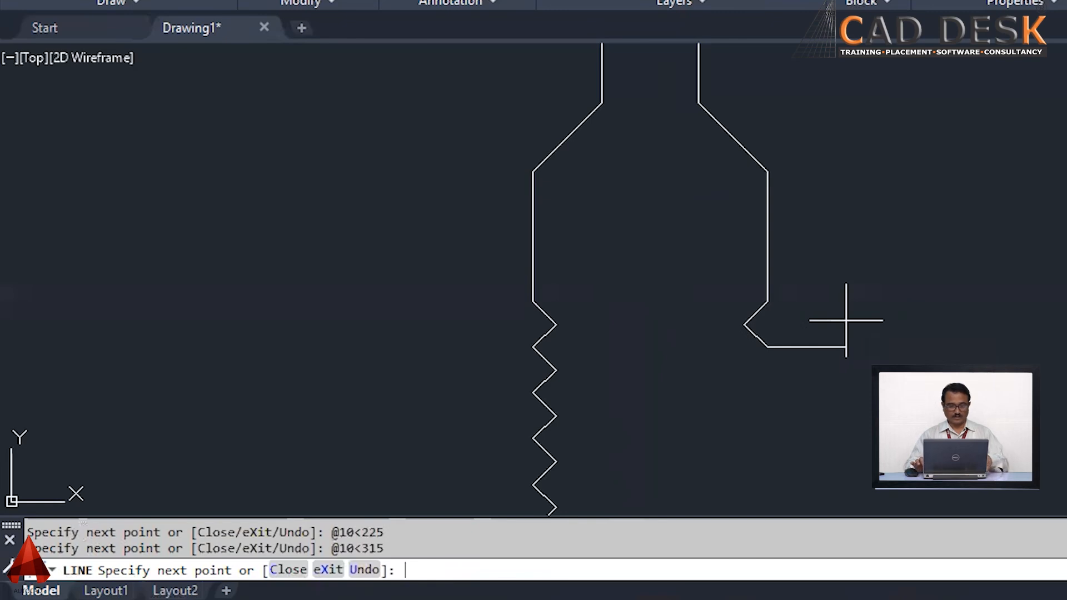
pyautogui.write('@10')
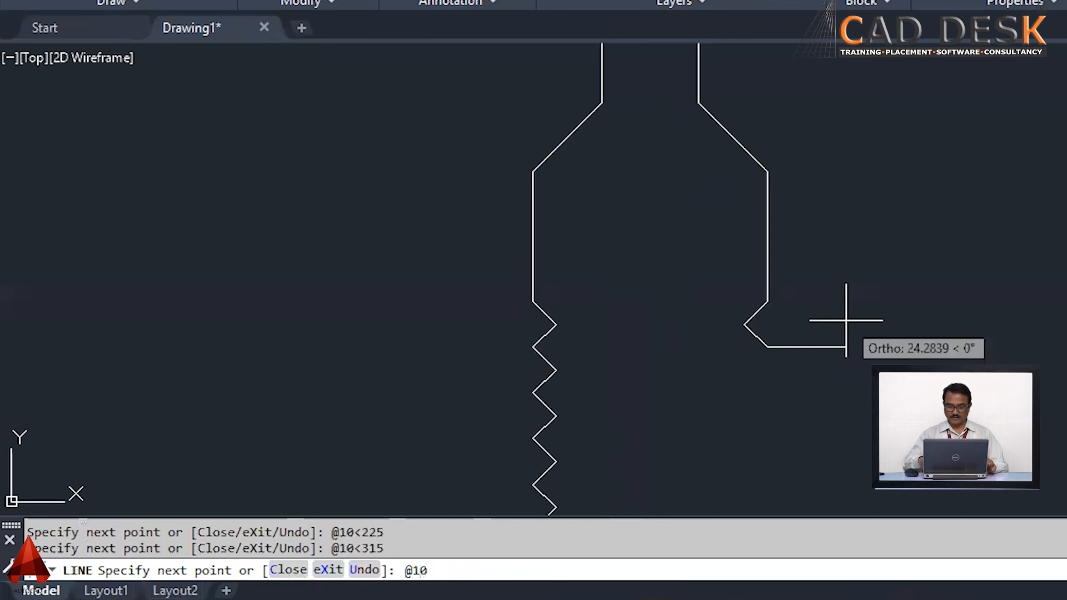
pyautogui.write('<225')
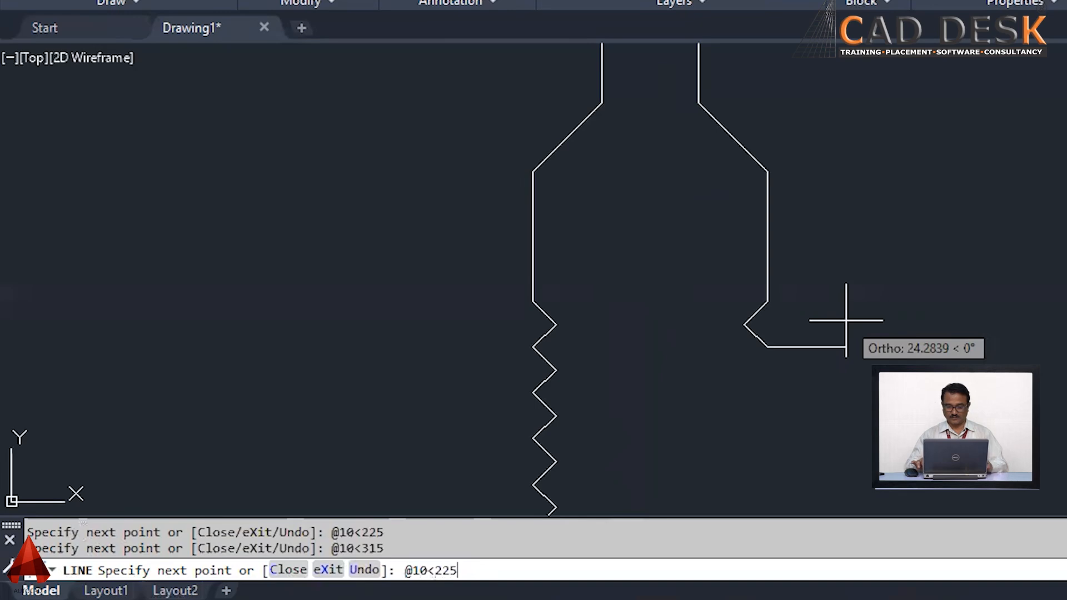
pyautogui.press('Return')
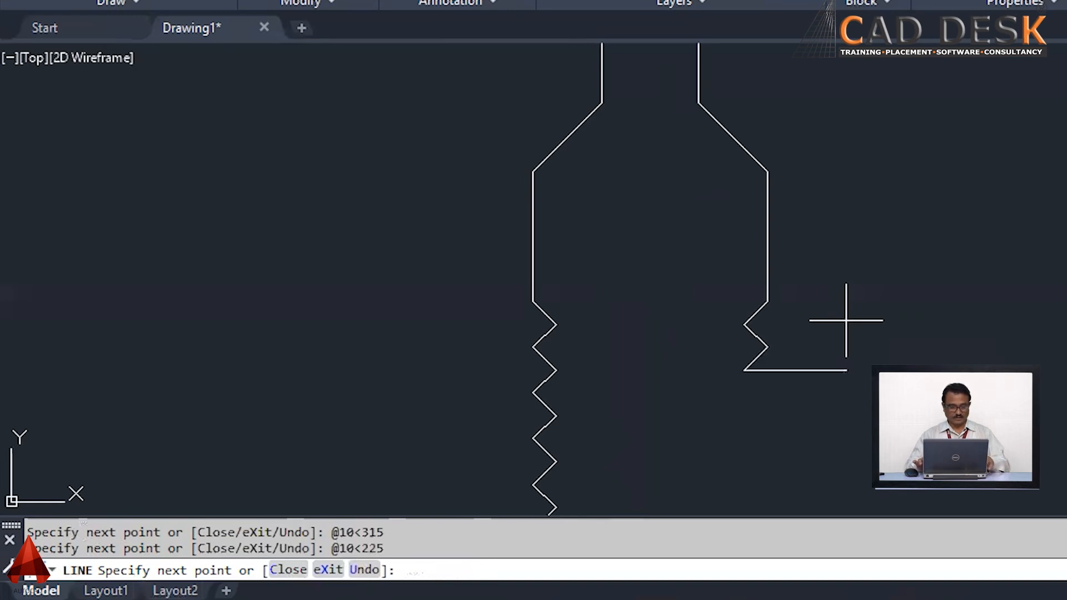
pyautogui.write('@')
pyautogui.write('@1')
pyautogui.write('0')
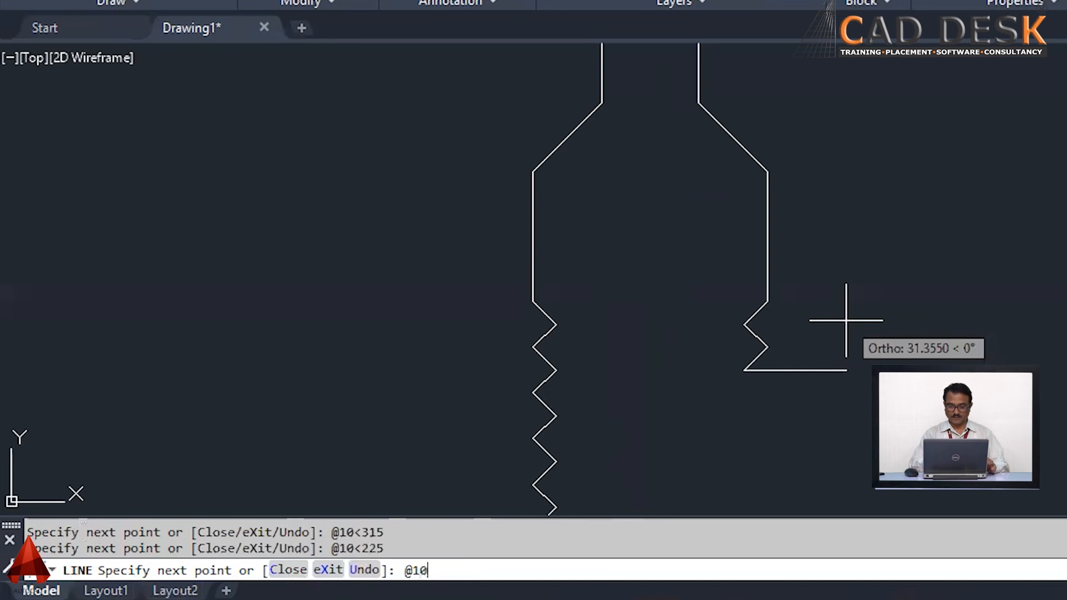
pyautogui.write('<')
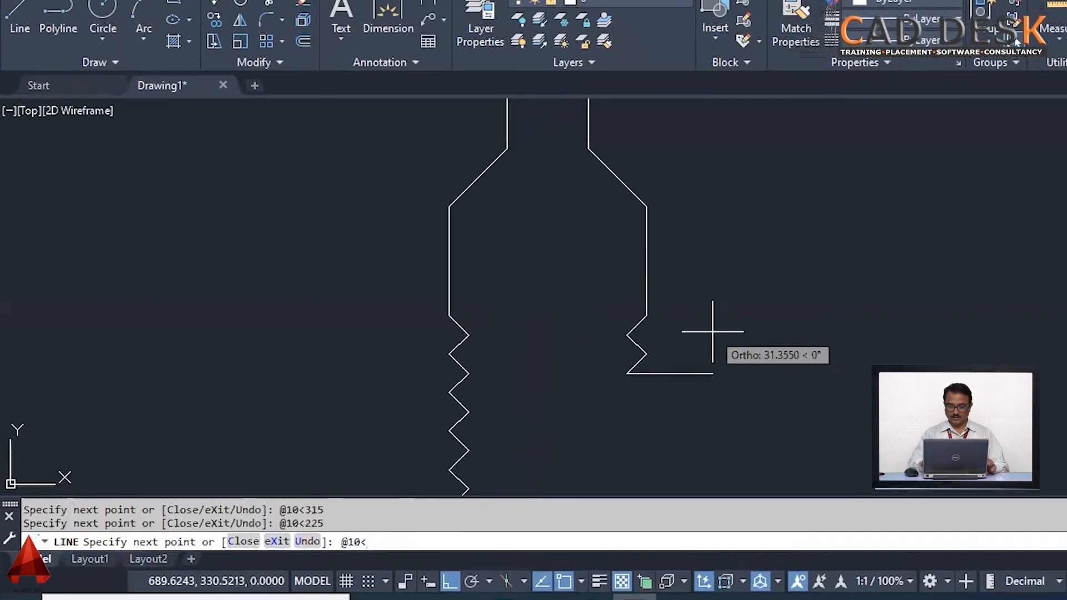
pyautogui.write('315')
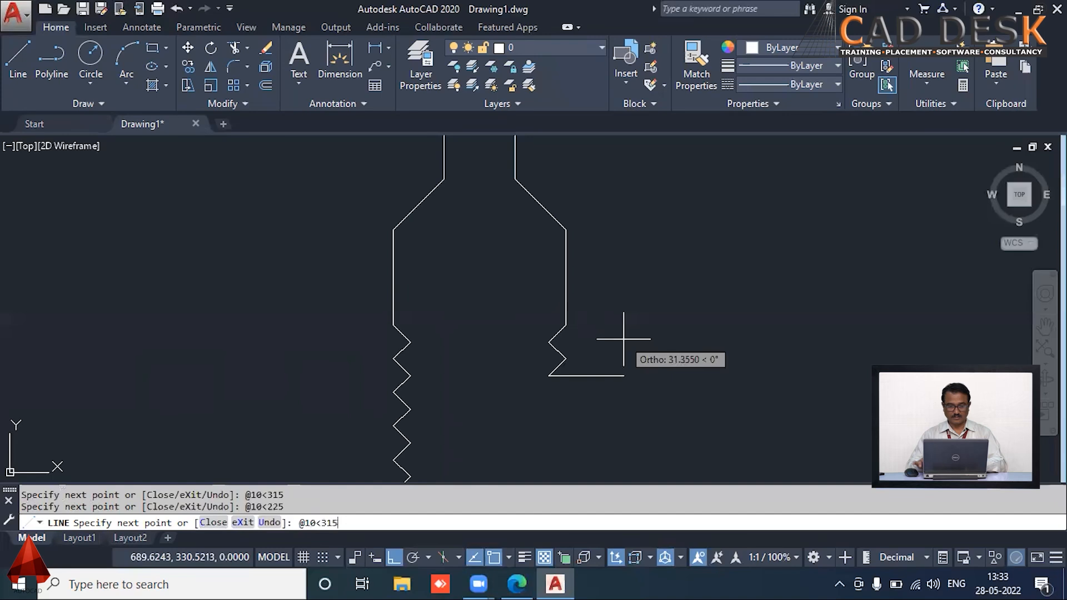
pyautogui.press('Return')
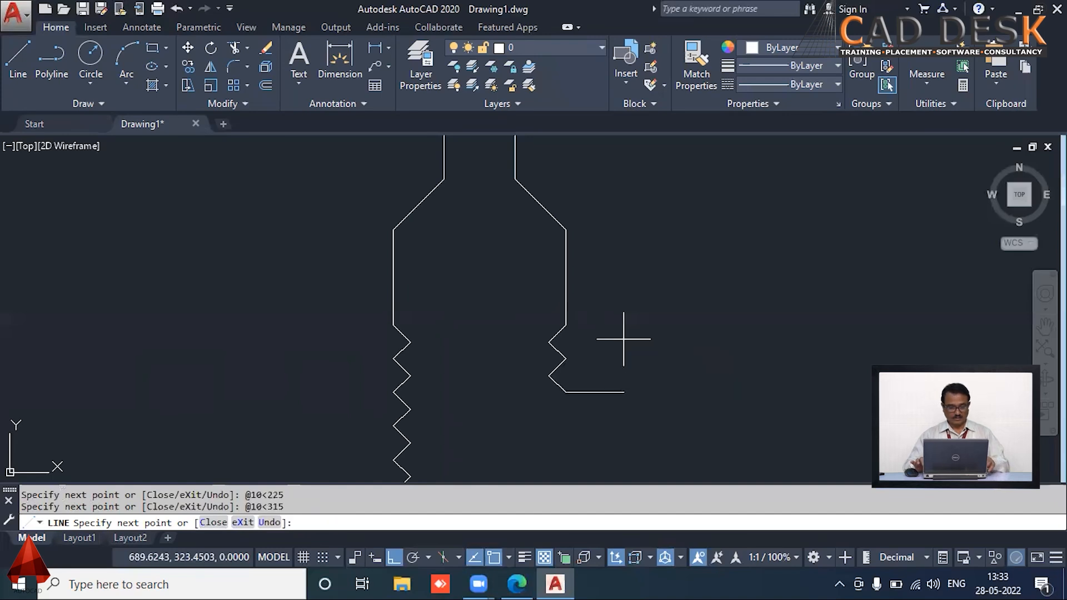
pyautogui.write('@10')
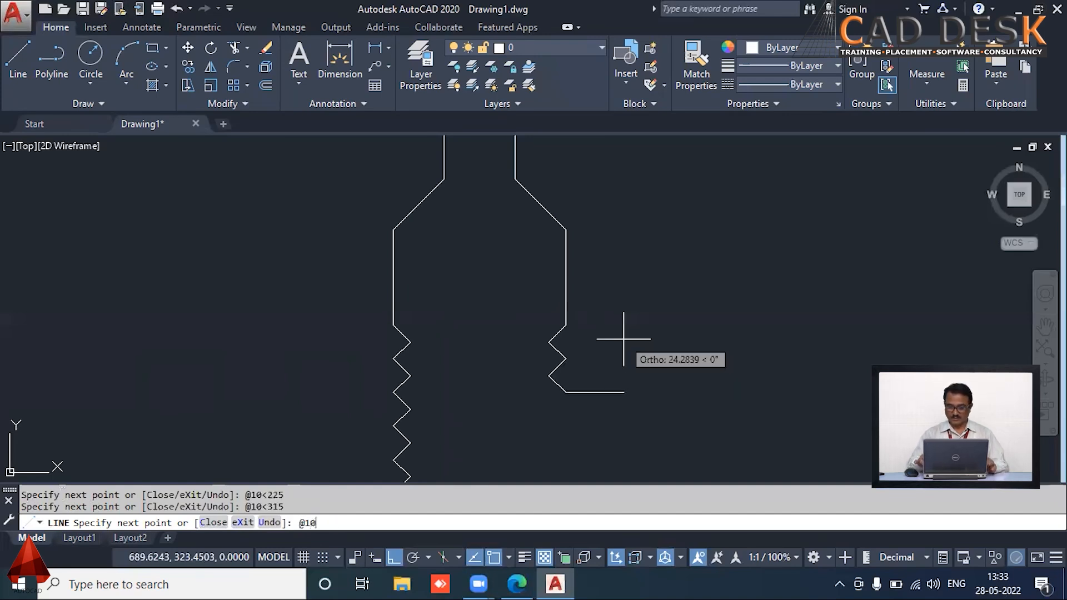
pyautogui.write('<')
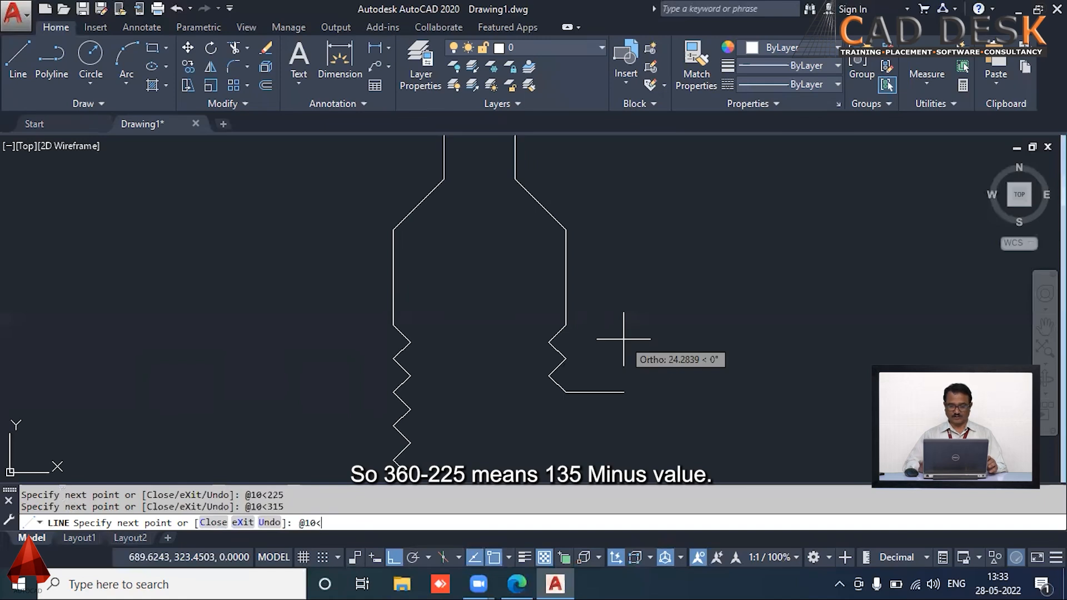
pyautogui.write('-135')
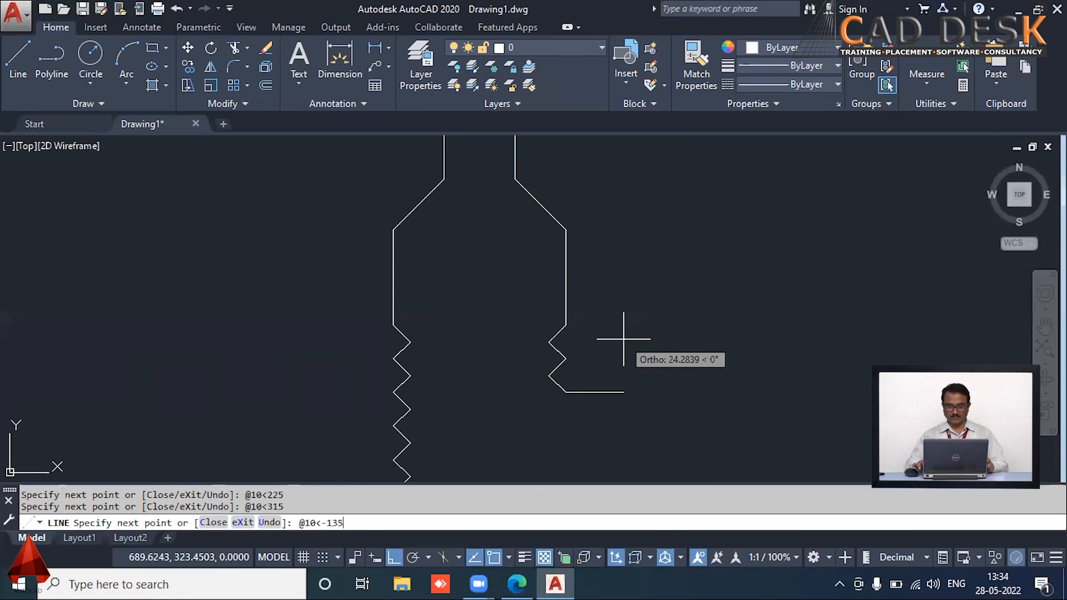
pyautogui.press('Return')
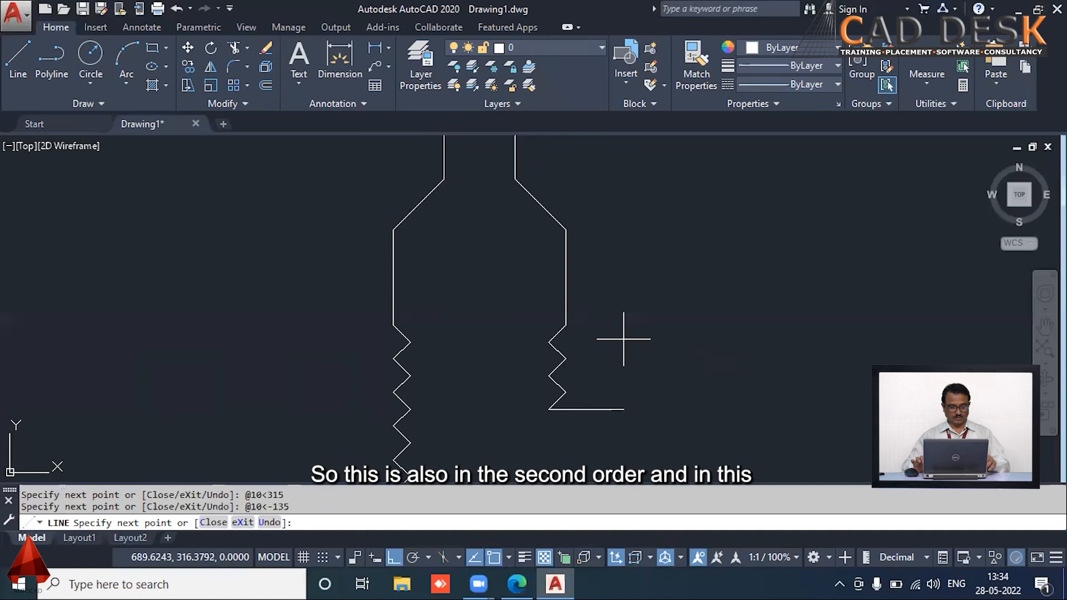
pyautogui.write('@')
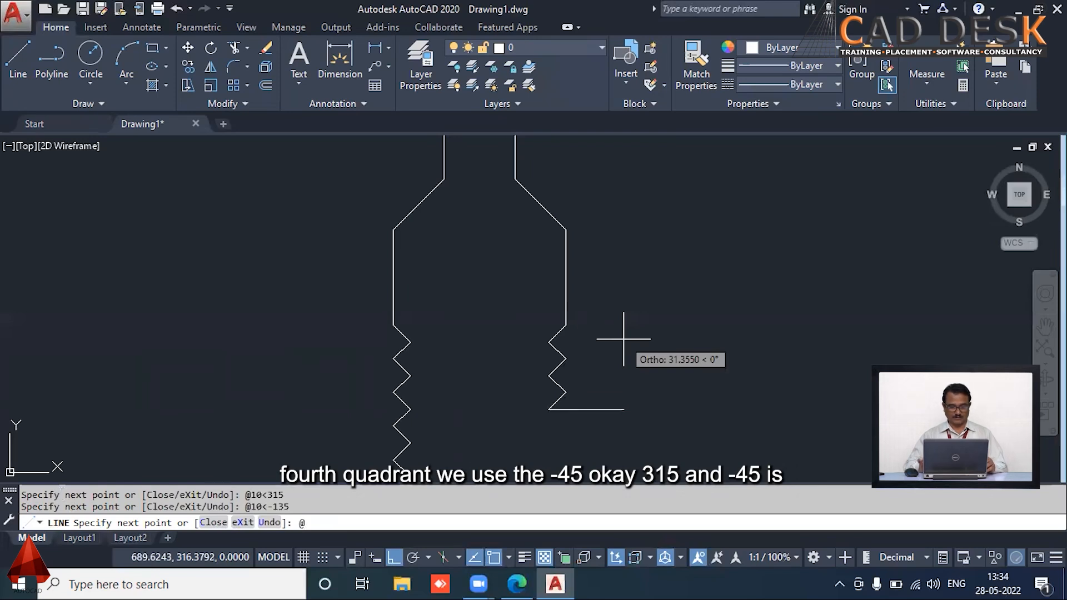
pyautogui.write('10')
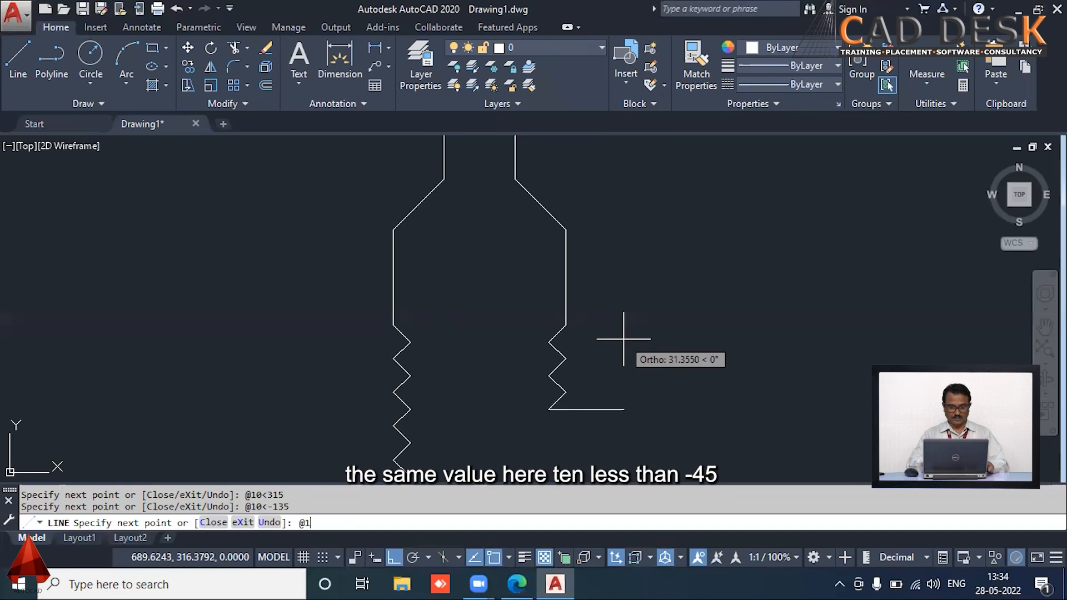
pyautogui.write('<')
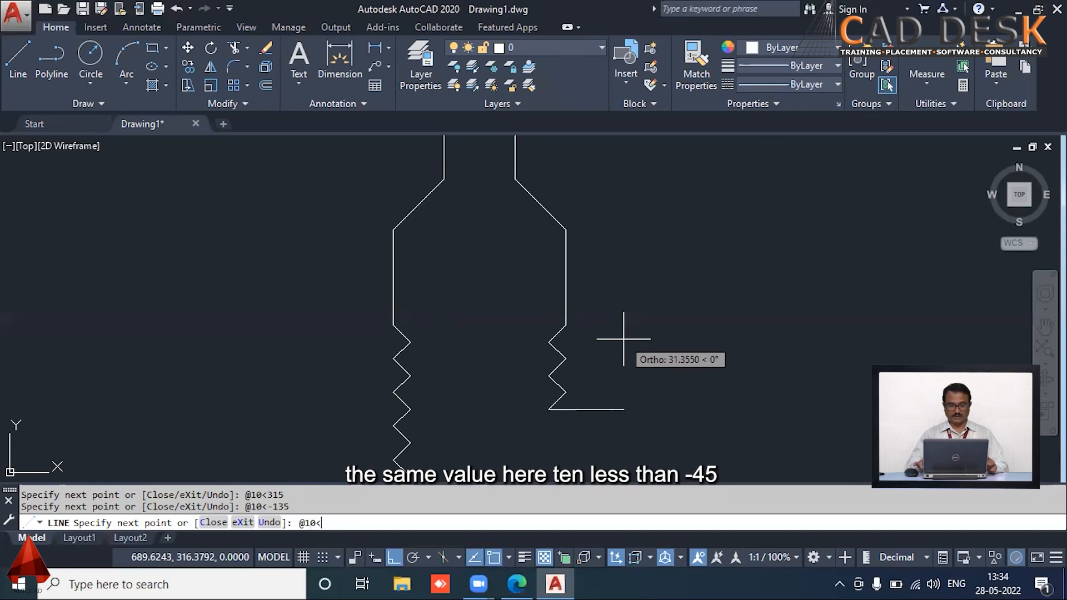
pyautogui.write('-45')
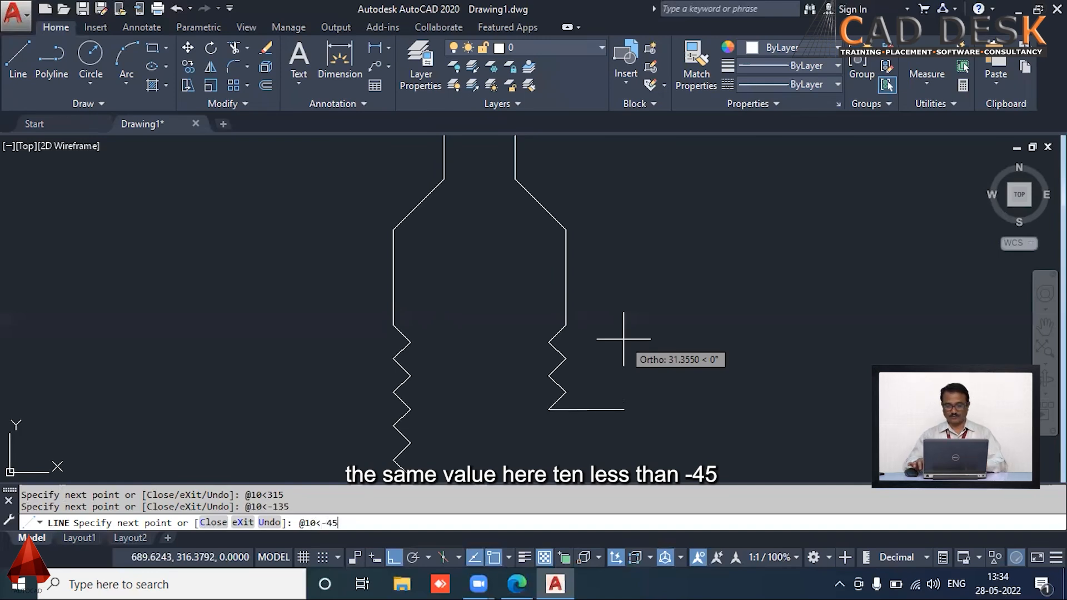
pyautogui.press('Return')
pyautogui.write('@1')
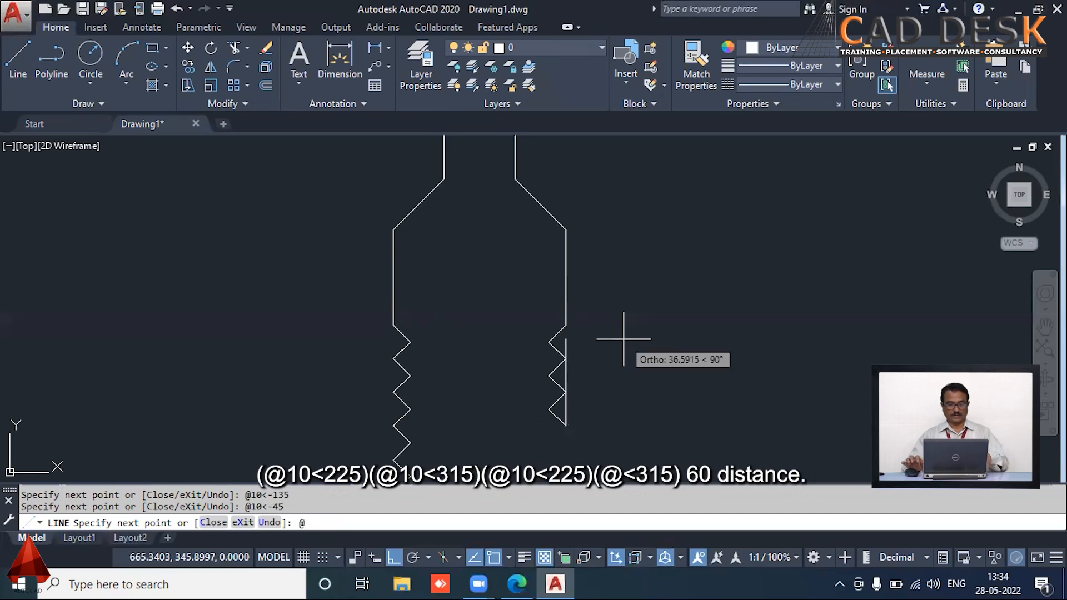
pyautogui.write('0')
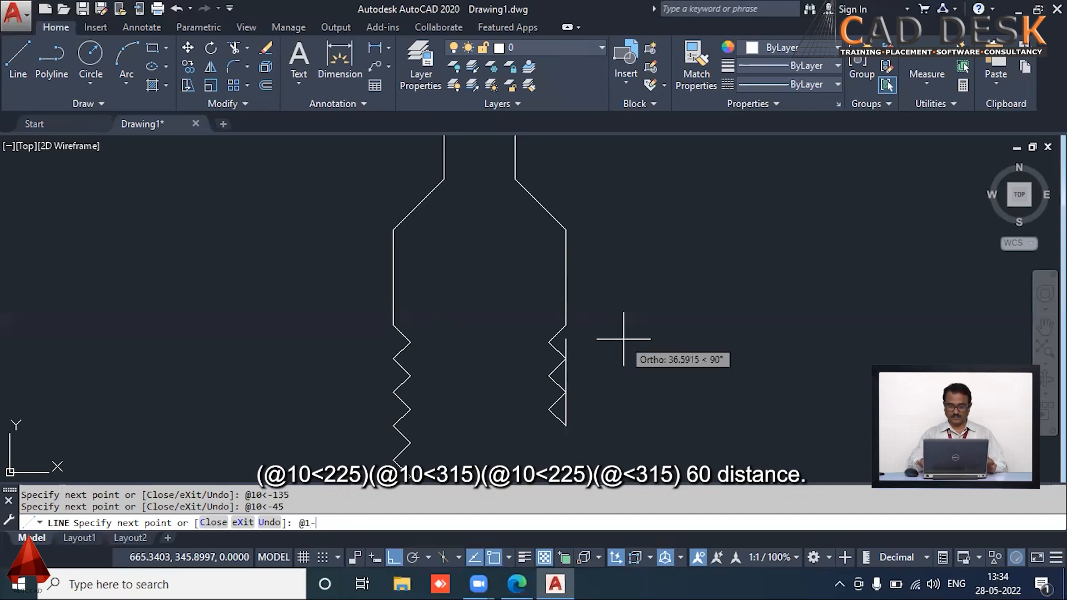
pyautogui.write('0<')
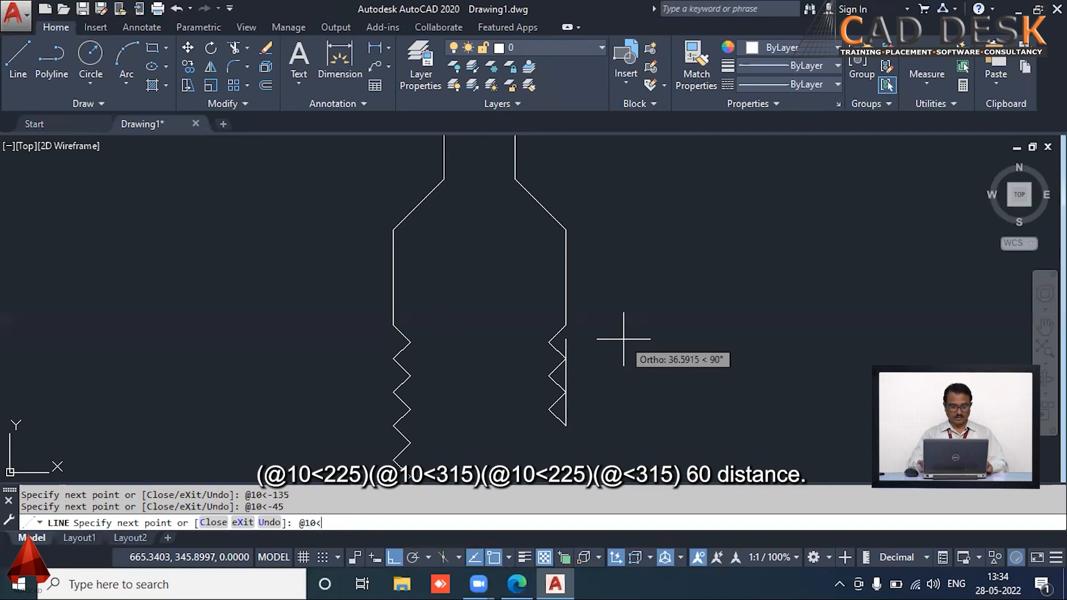
pyautogui.write('225')
pyautogui.press('Return')
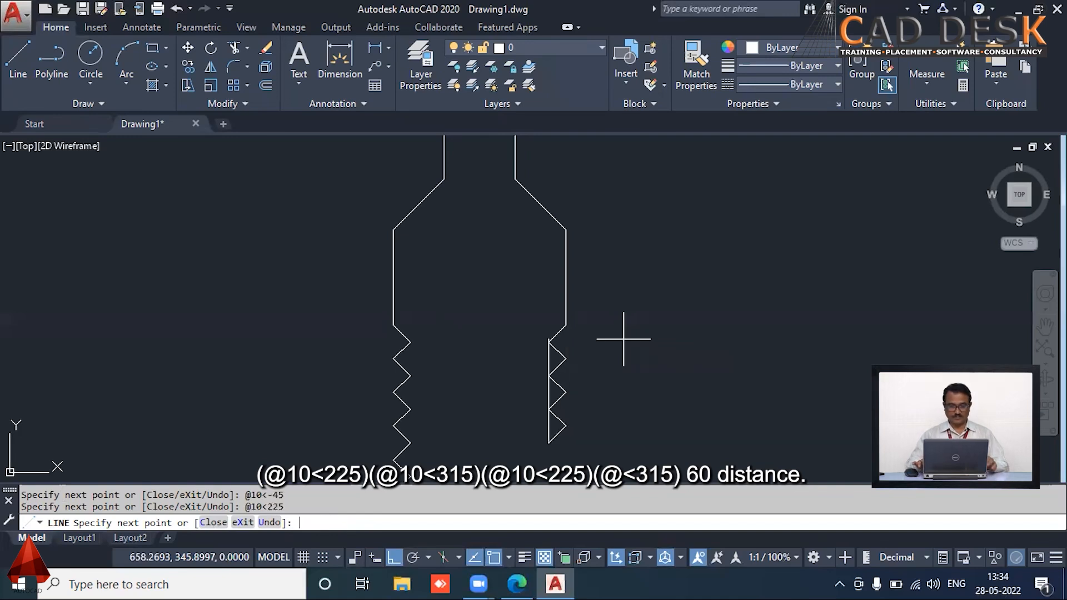
pyautogui.write('@10')
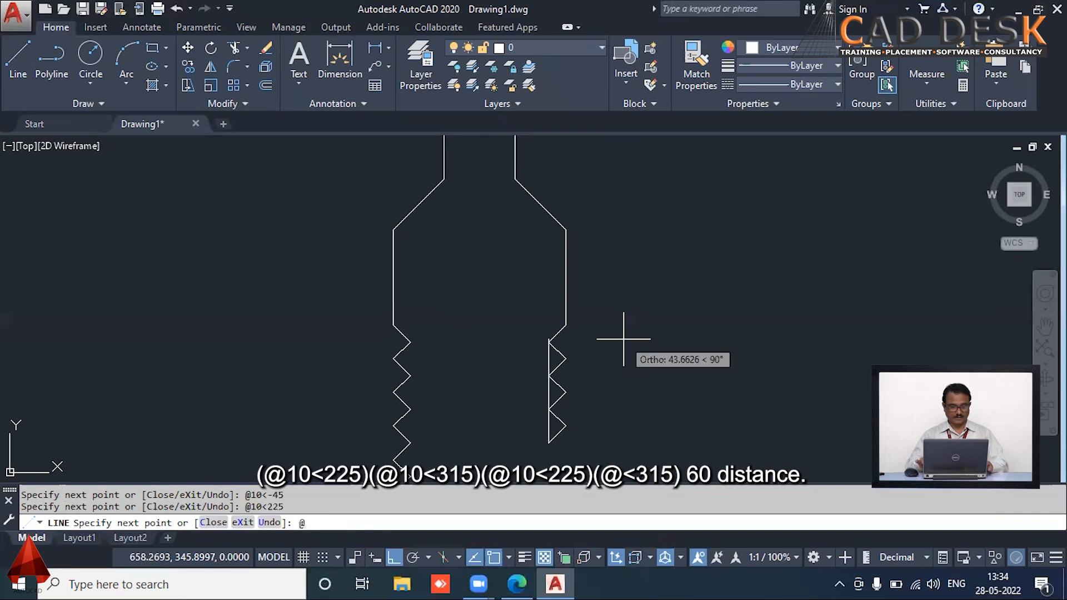
pyautogui.write('<')
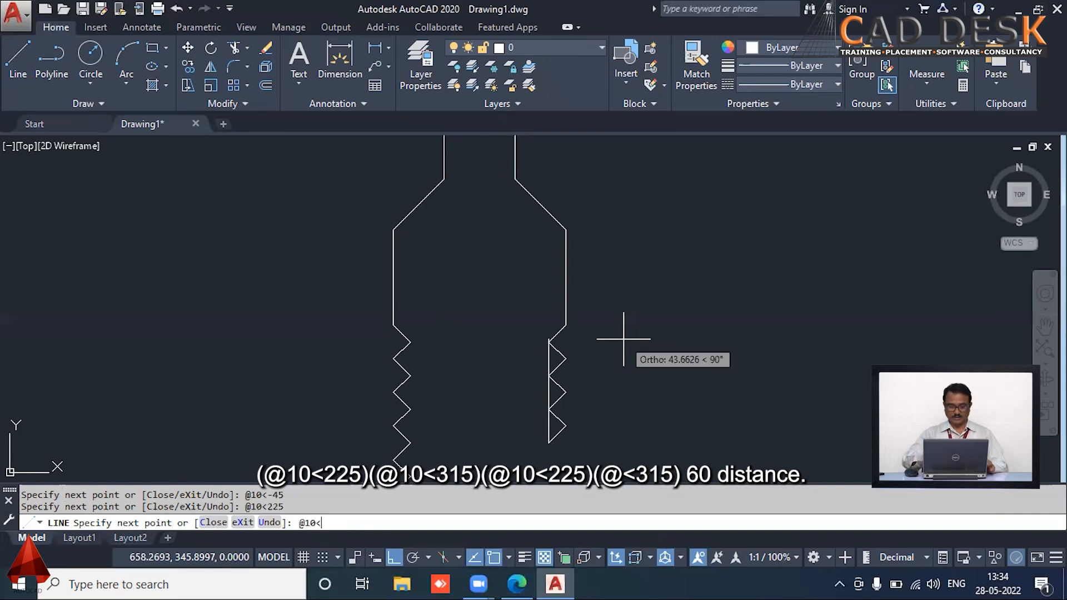
pyautogui.write('315')
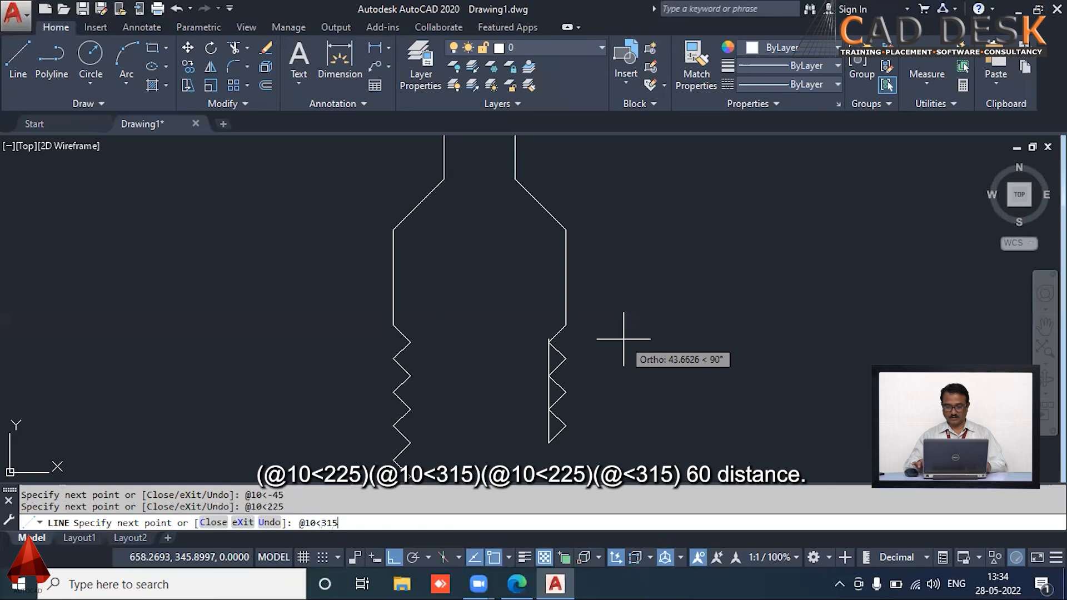
pyautogui.press('Return')
pyautogui.scroll(-2, 623, 339)
pyautogui.moveTo(623, 339); pyautogui.dragTo(587, 234, button='middle')
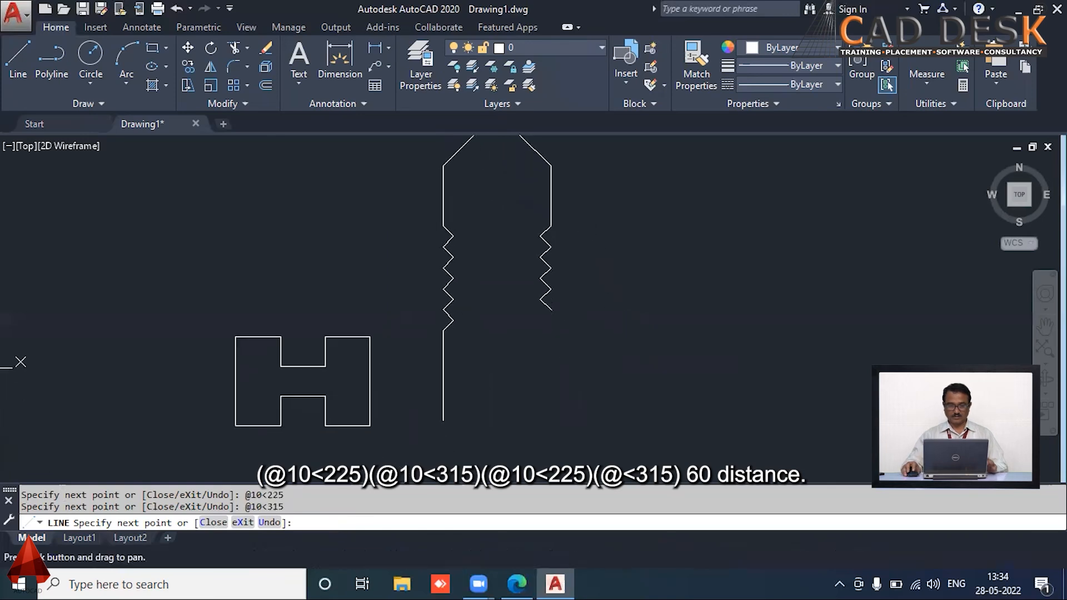
pyautogui.write('@10')
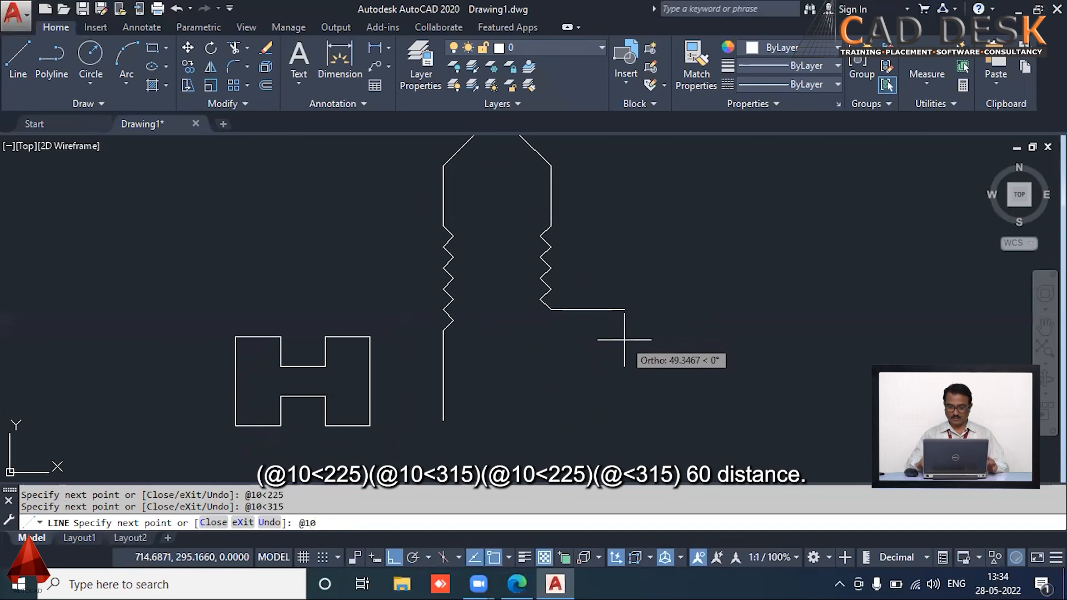
pyautogui.write('<')
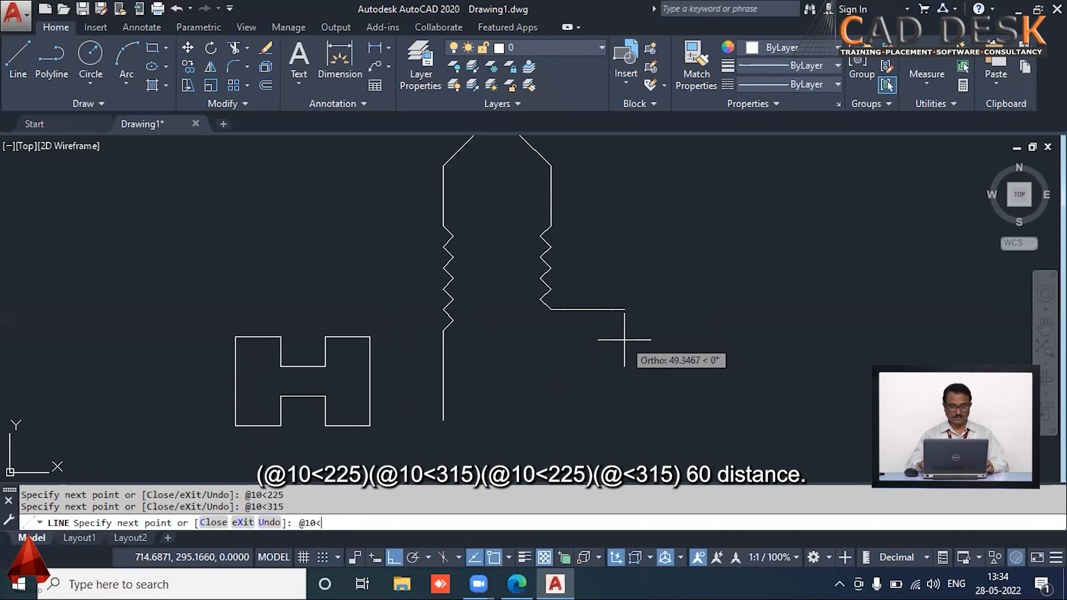
pyautogui.write('225')
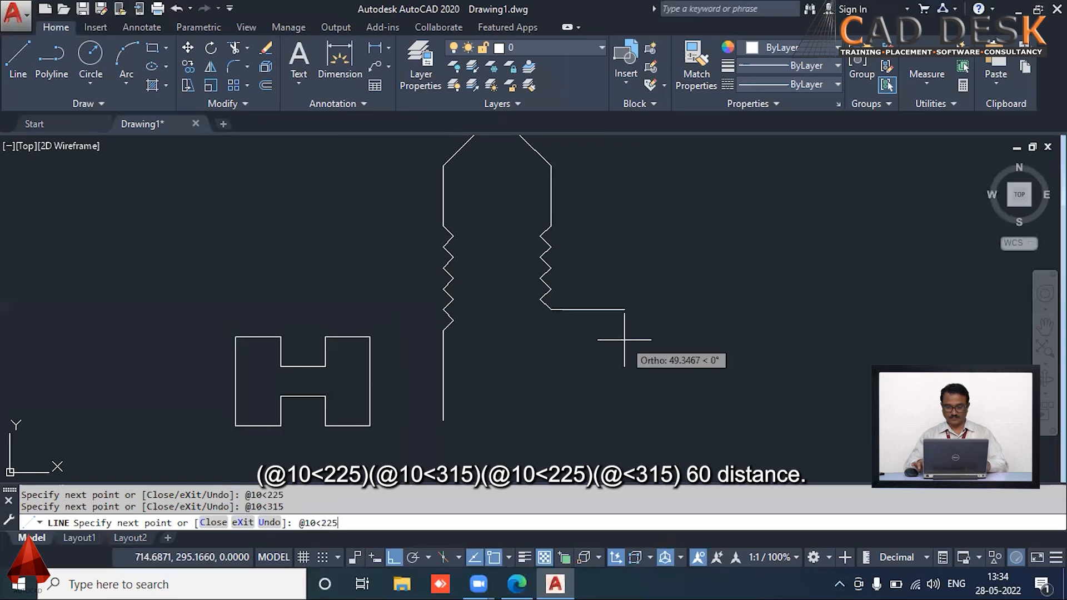
pyautogui.press('Return')
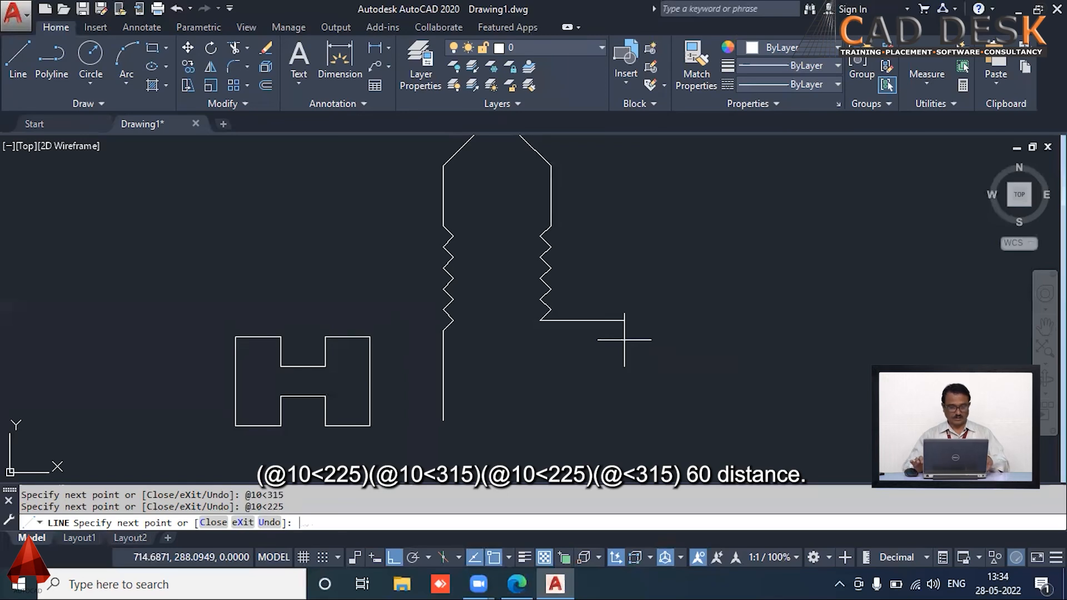
pyautogui.write('@10<315')
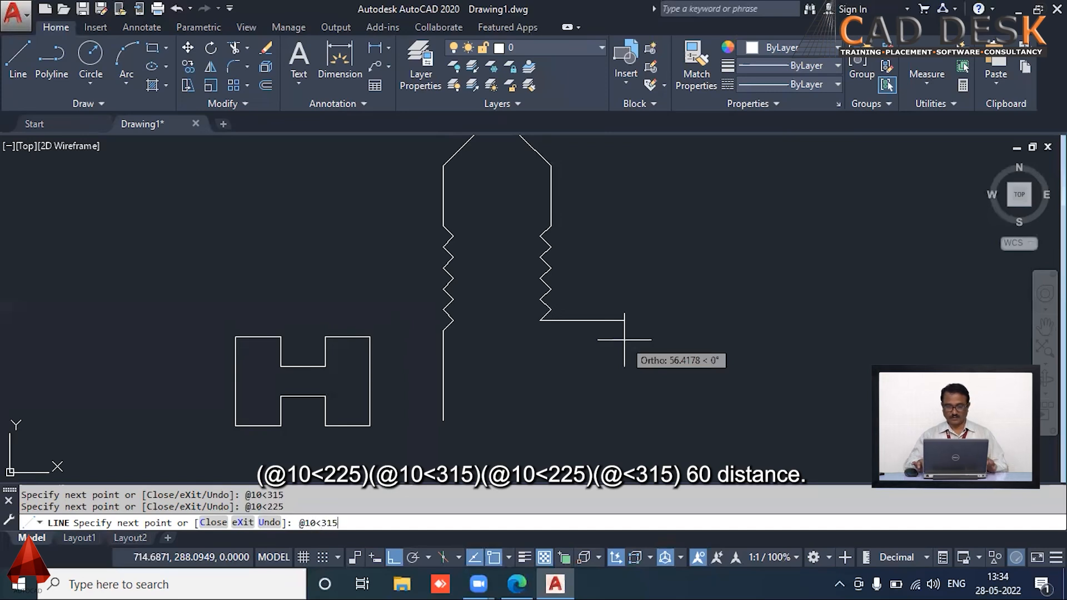
pyautogui.press('Return')
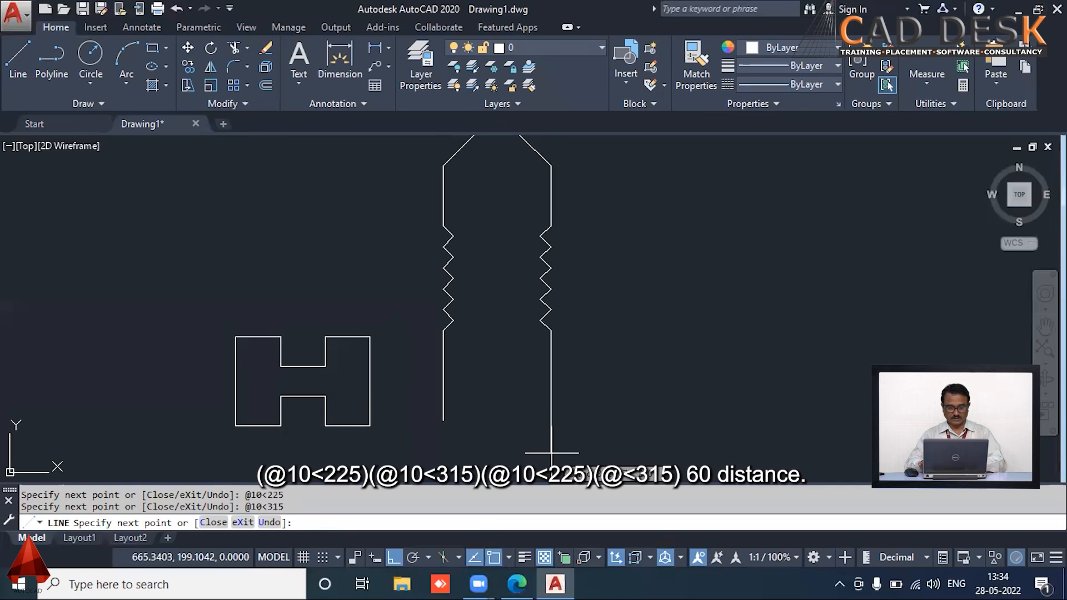
# - Draw the lower right wall 60 units downward and close the bottle's base at the left wall's lower endpoint
pyautogui.write('60')
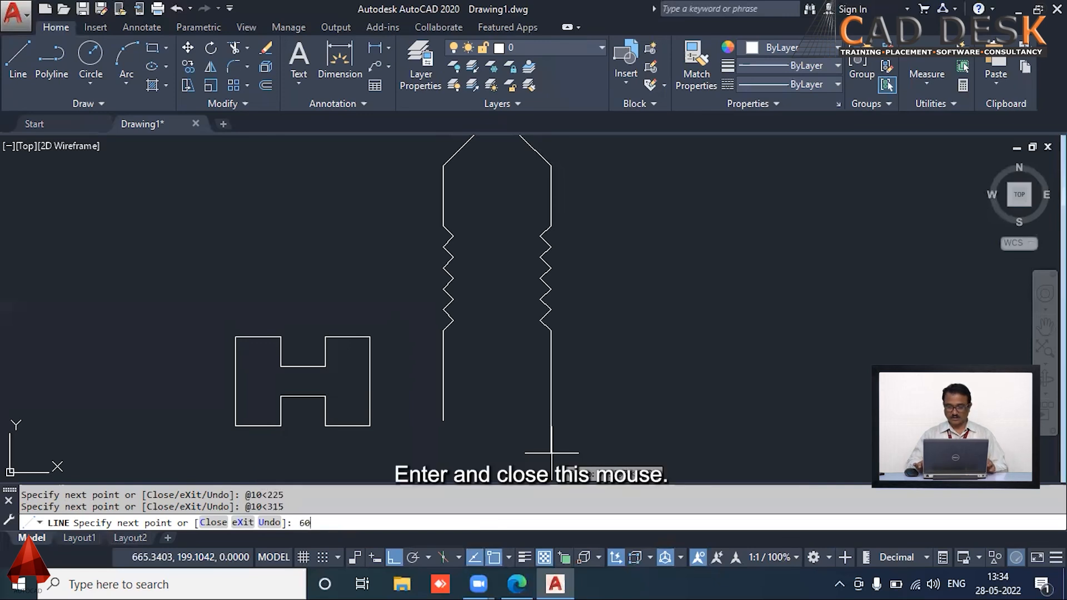
pyautogui.press('Return')
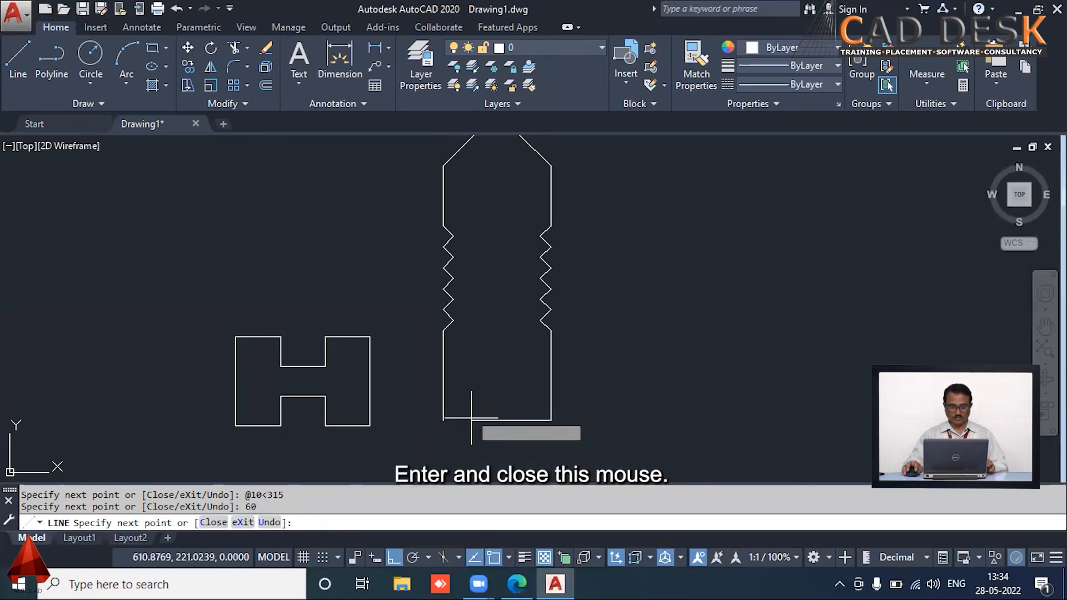
pyautogui.click(443, 421)
pyautogui.press('Escape')
# - Draw a horizontal line across the bottle between the lower ends of the left and right zigzags
pyautogui.moveTo(490, 343); pyautogui.dragTo(489, 378, button='middle')
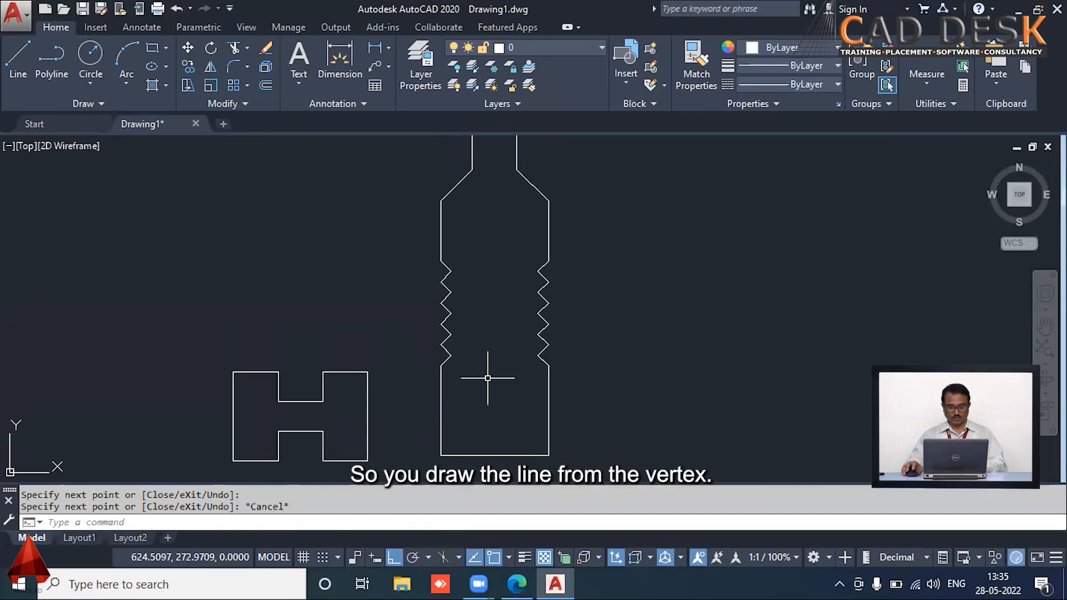
pyautogui.write('l')
pyautogui.press('Return')
pyautogui.scroll(4, 456, 364)
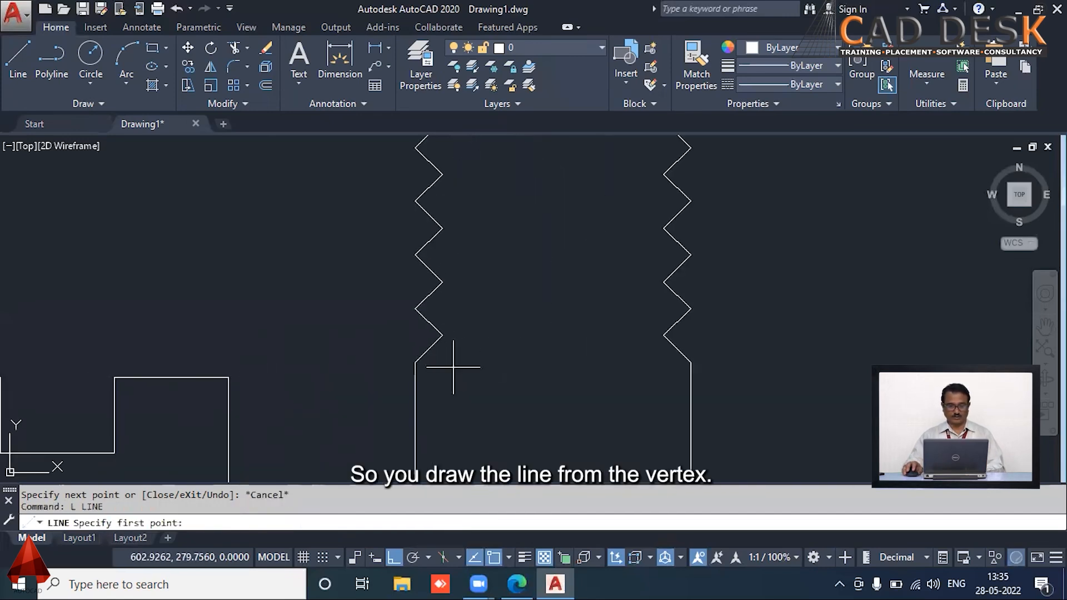
pyautogui.click(415, 362)
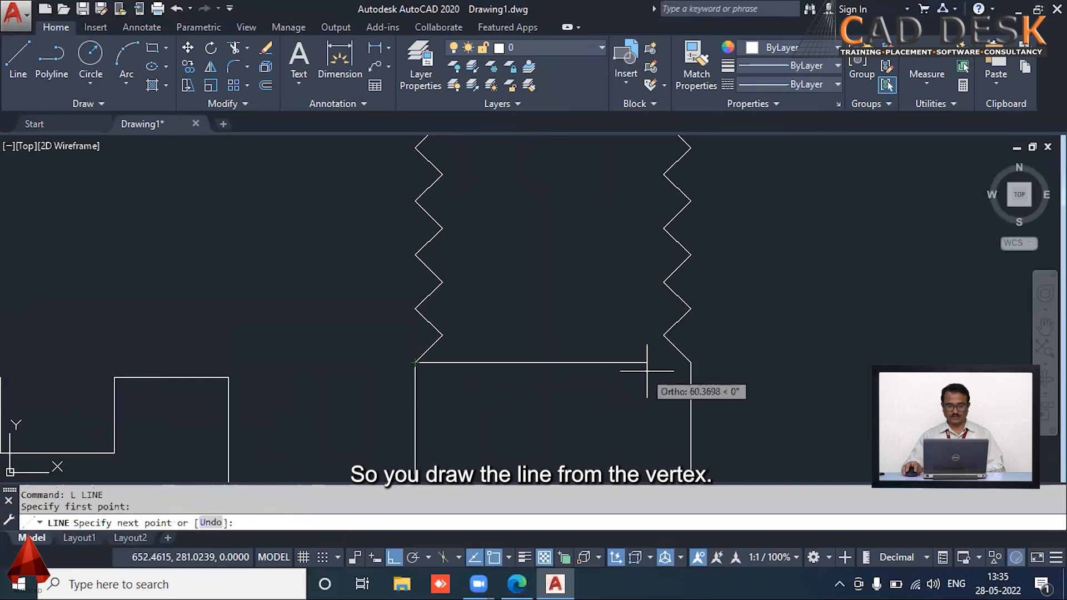
pyautogui.click(691, 363)
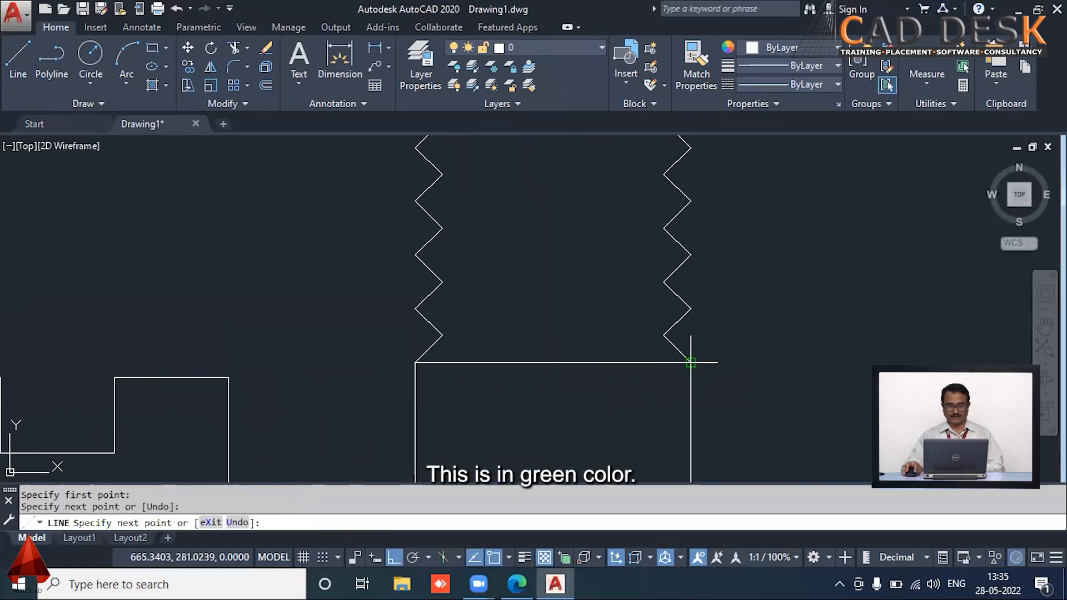
pyautogui.press('Return')
# - Connect the lowest pair of inward zigzag vertices and the outward pair just above it with separate horizontal lines
pyautogui.press('Return')
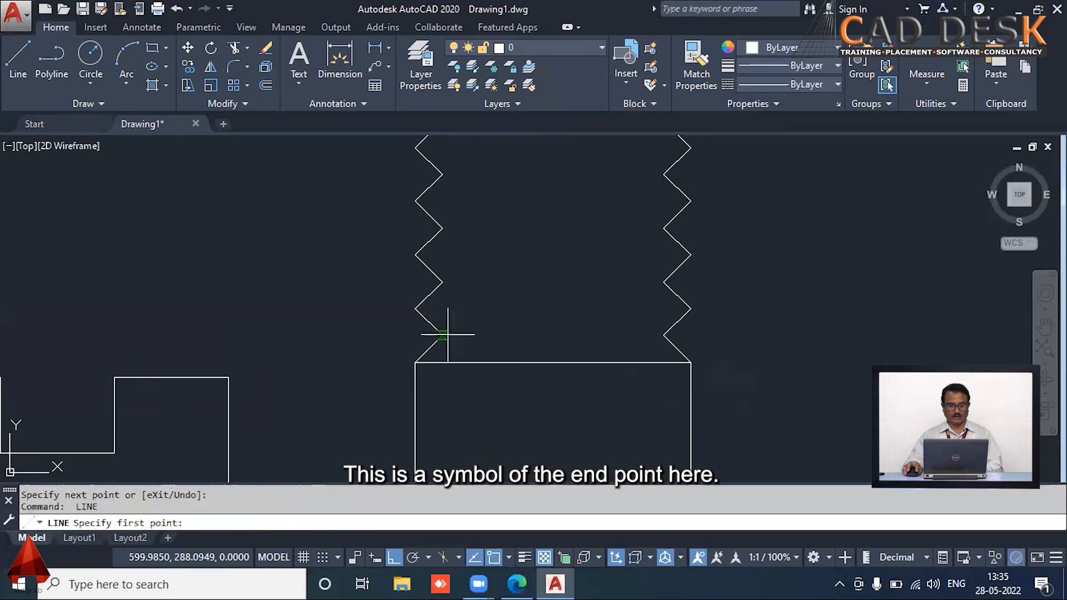
pyautogui.click(443, 335)
pyautogui.click(664, 335)
pyautogui.press('Return')
pyautogui.press('Return')
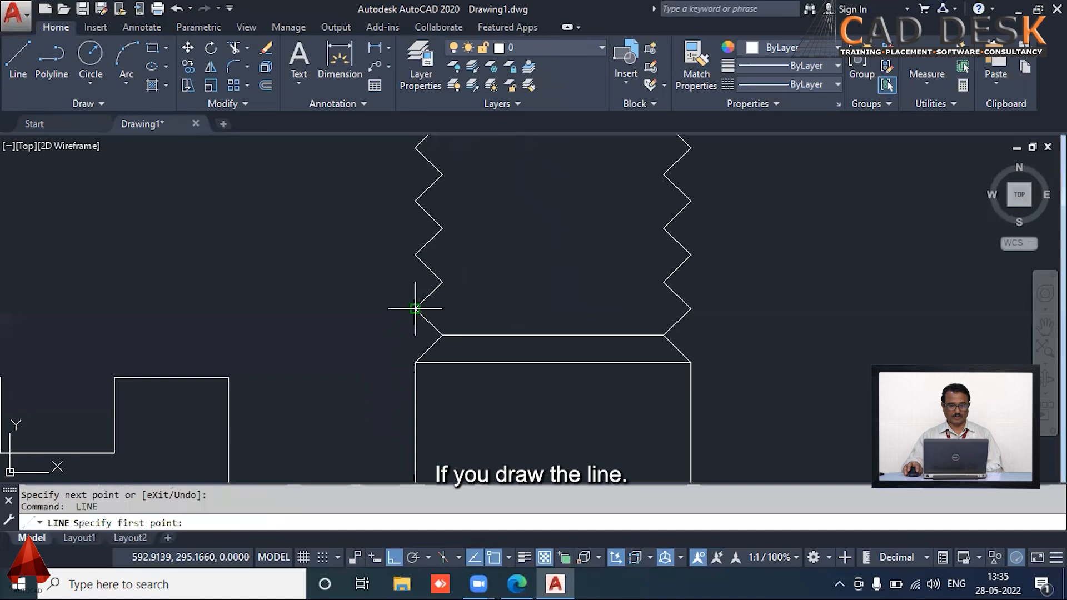
pyautogui.click(415, 309)
pyautogui.click(691, 309)
pyautogui.press('Return')
# - Join the second-lowest pair of inward zigzag vertices with a horizontal line across the bottle
pyautogui.press('Return')
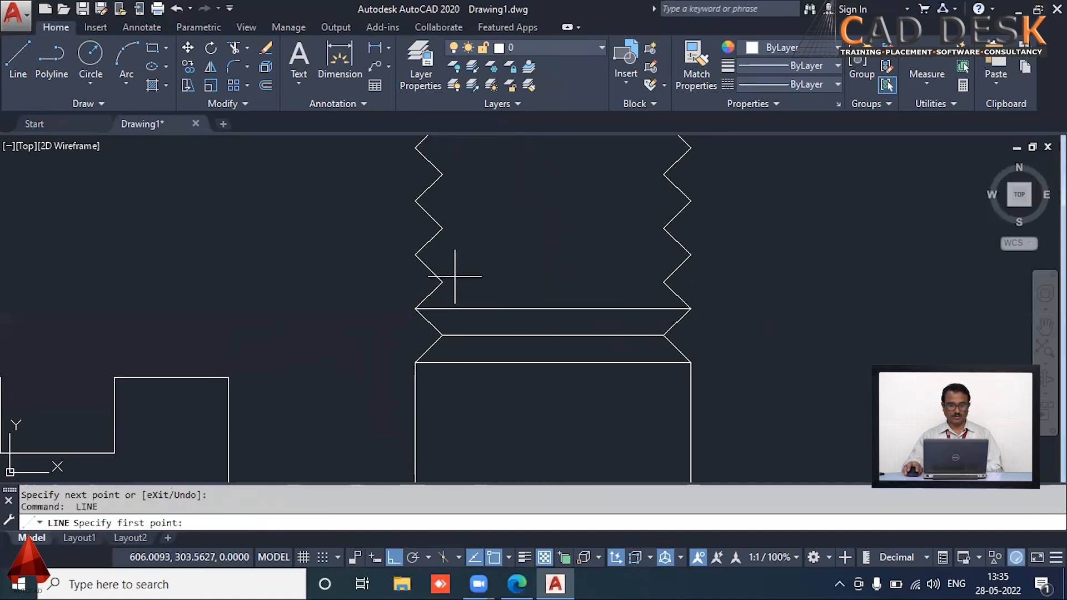
pyautogui.click(443, 282)
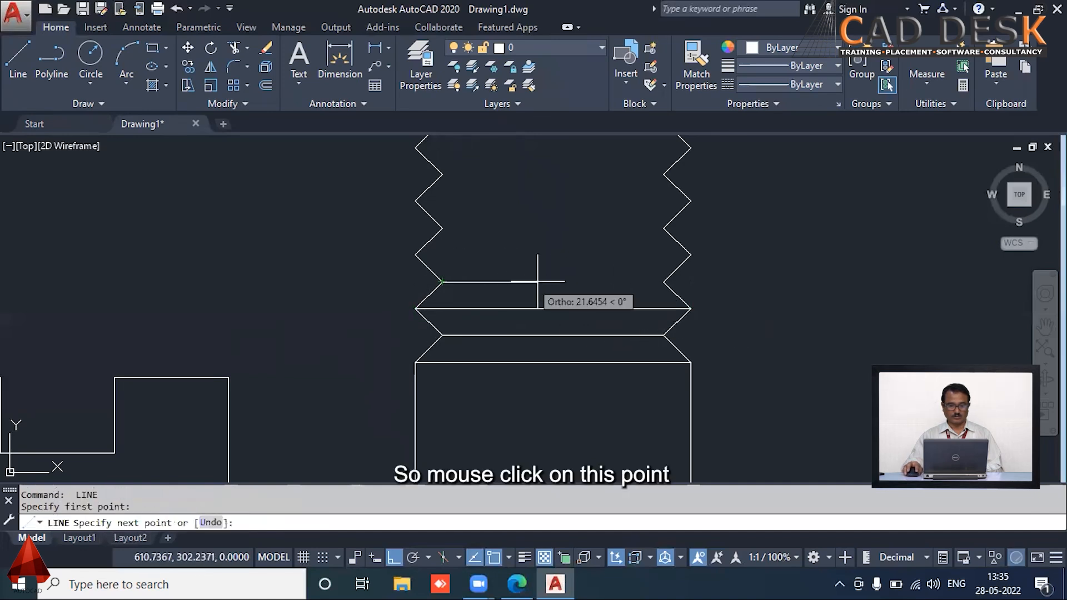
pyautogui.click(664, 282)
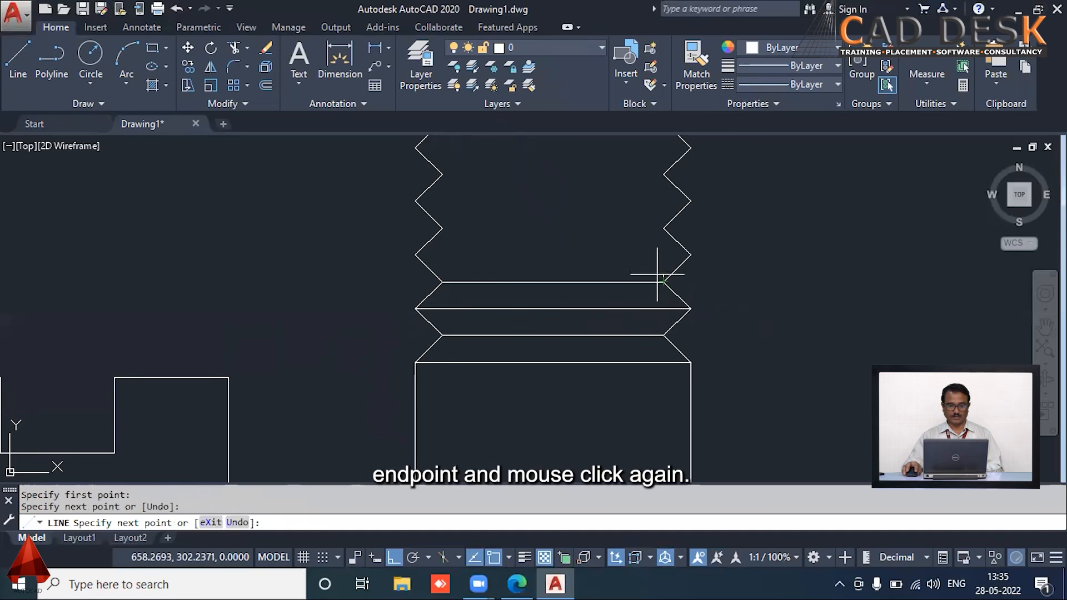
pyautogui.press('Return')
pyautogui.press('Return')
pyautogui.click(421, 253)
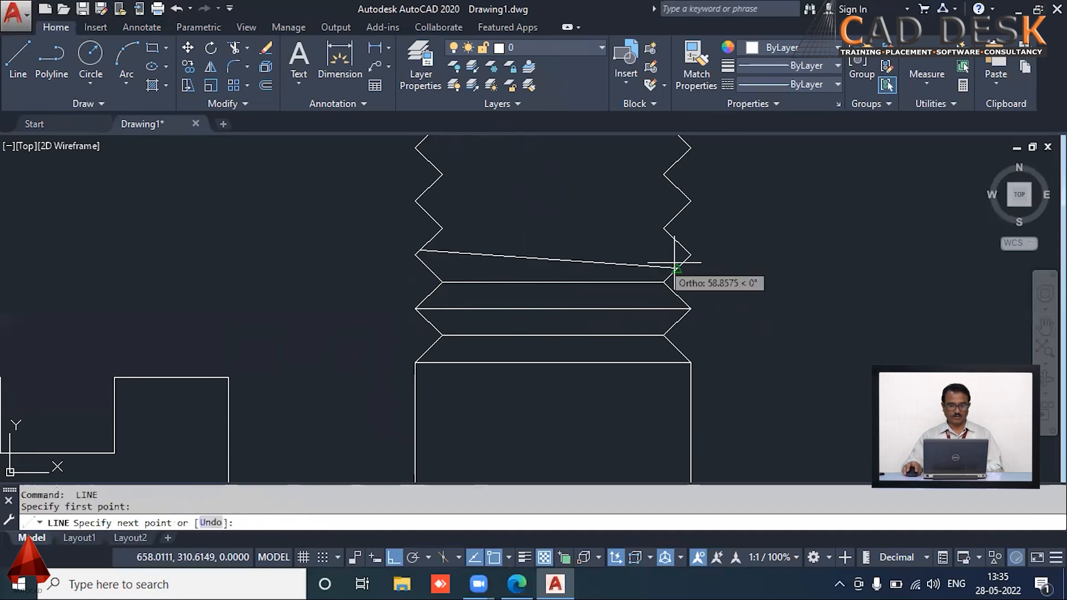
pyautogui.press('Escape')
# - Connect the second-lowest outward pair of zigzag vertices and the inward pair just above it with separate horizontal lines
pyautogui.press('Return')
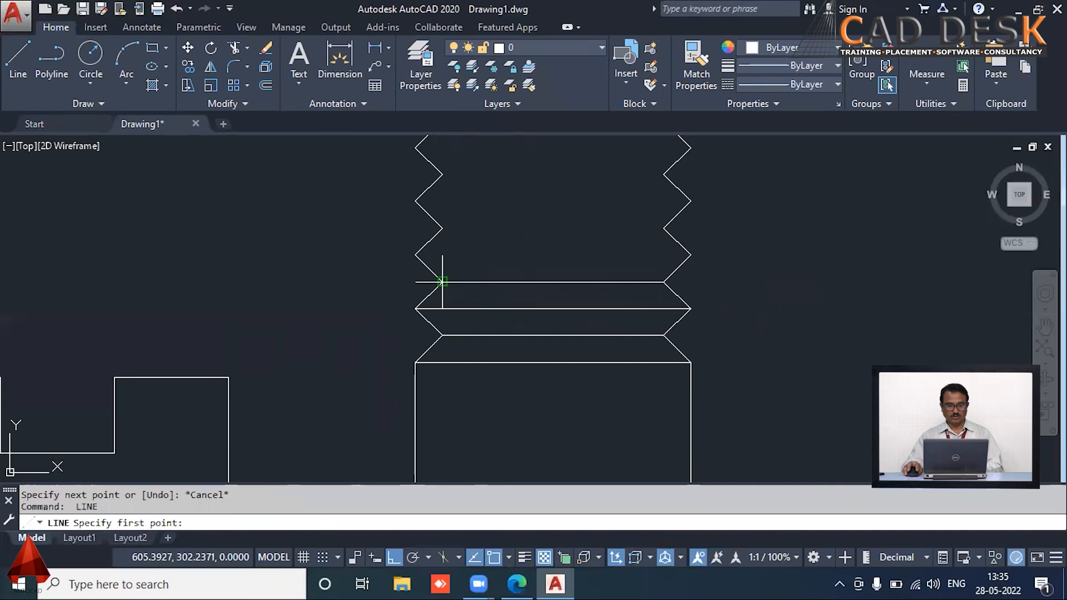
pyautogui.click(416, 255)
pyautogui.click(689, 254)
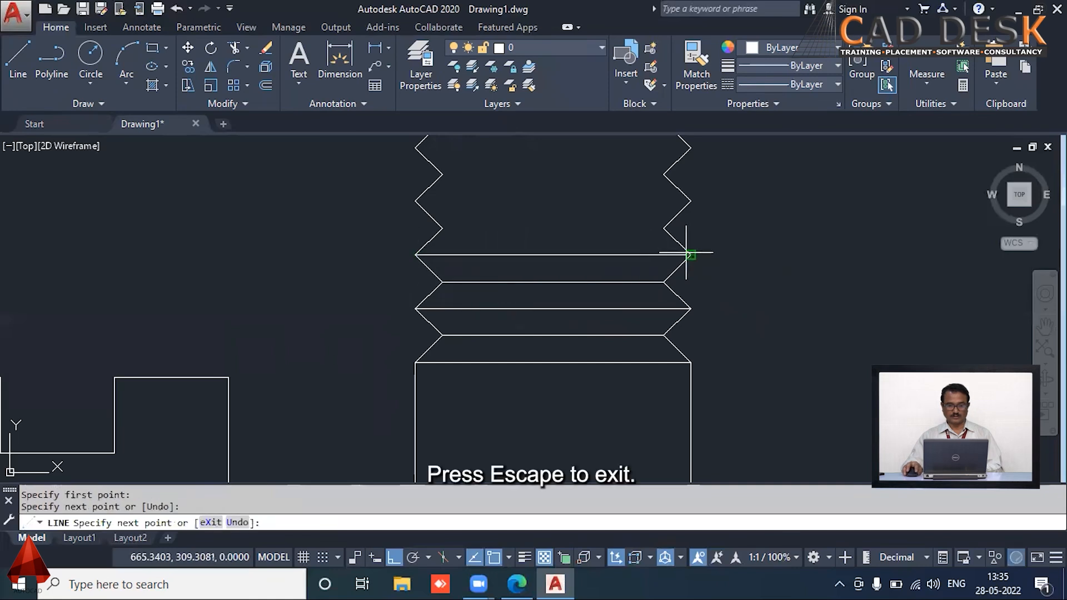
pyautogui.click(442, 228)
pyautogui.click(664, 228)
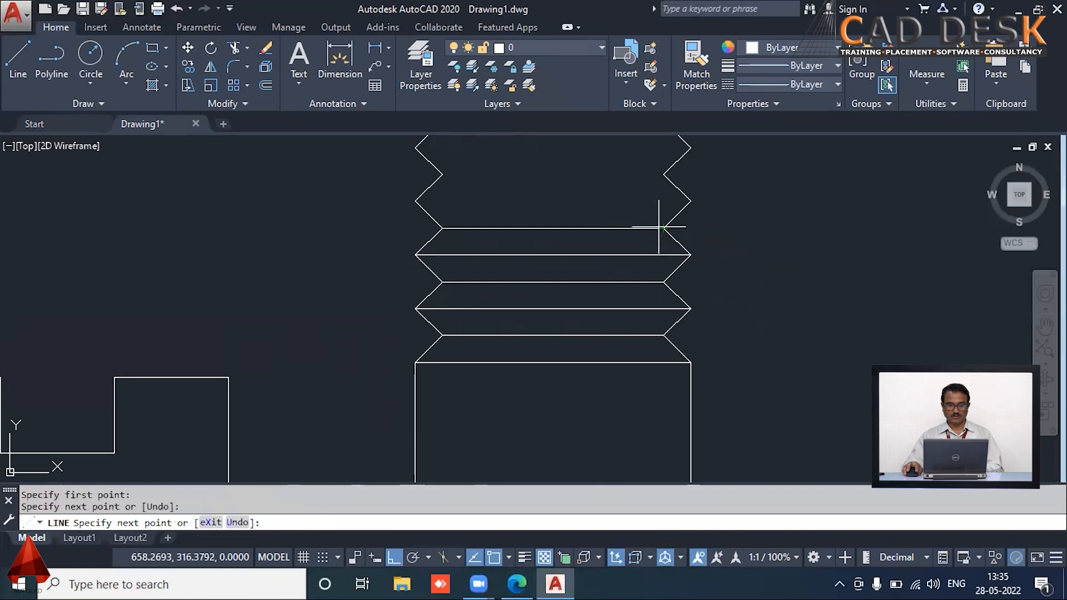
# - Draw horizontal lines across the bottle between the third-lowest outward pair of zigzag vertices and the fourth-lowest inward pair
pyautogui.press('Return')
pyautogui.press('Return')
pyautogui.click(416, 200)
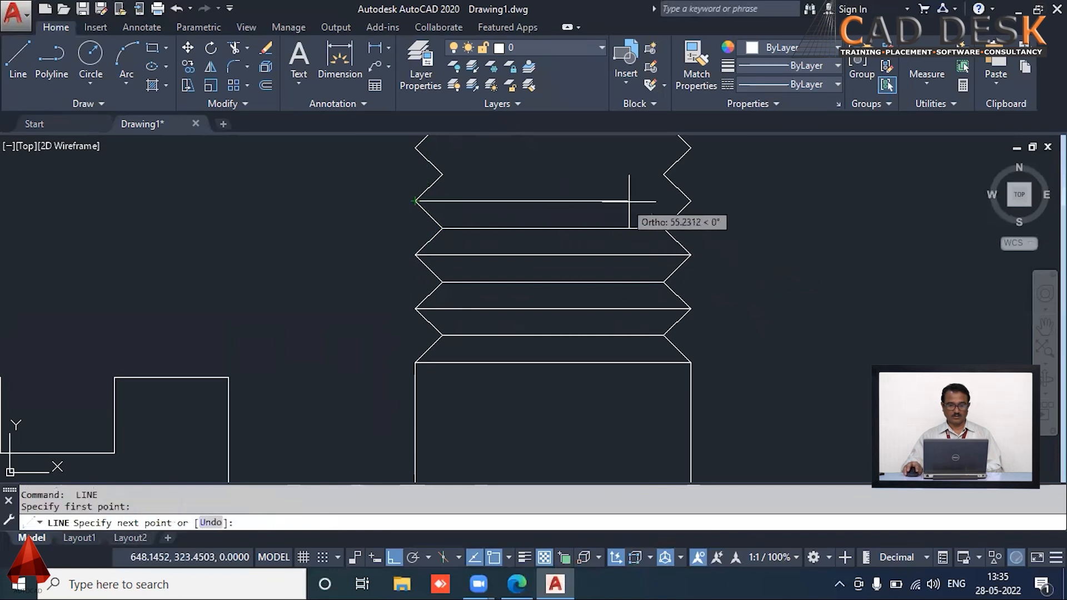
pyautogui.click(691, 201)
pyautogui.moveTo(768, 210); pyautogui.dragTo(770, 293, button='middle')
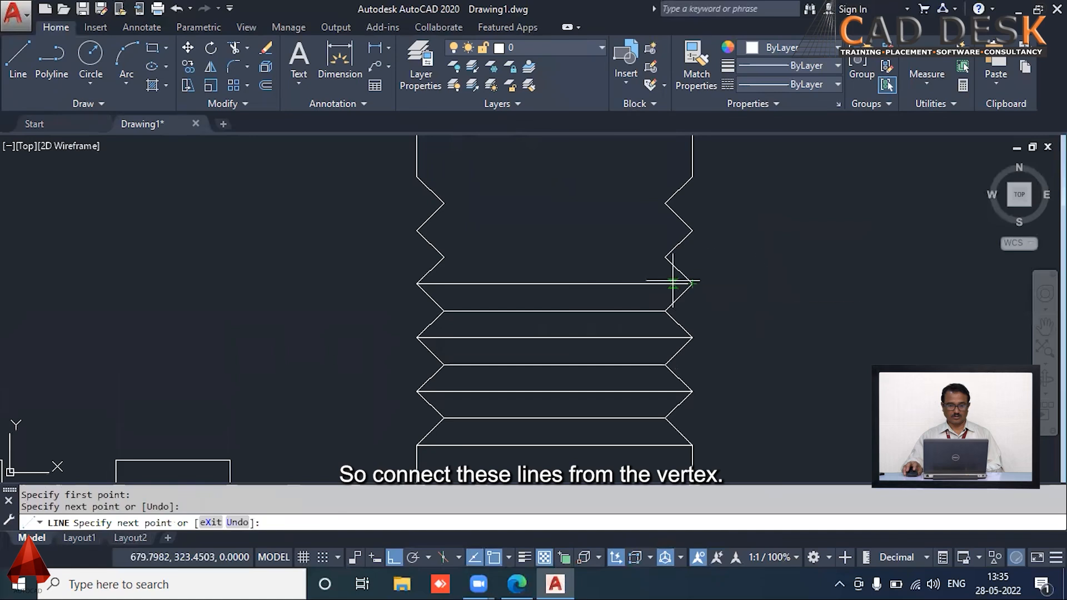
pyautogui.press('Return')
pyautogui.press('Return')
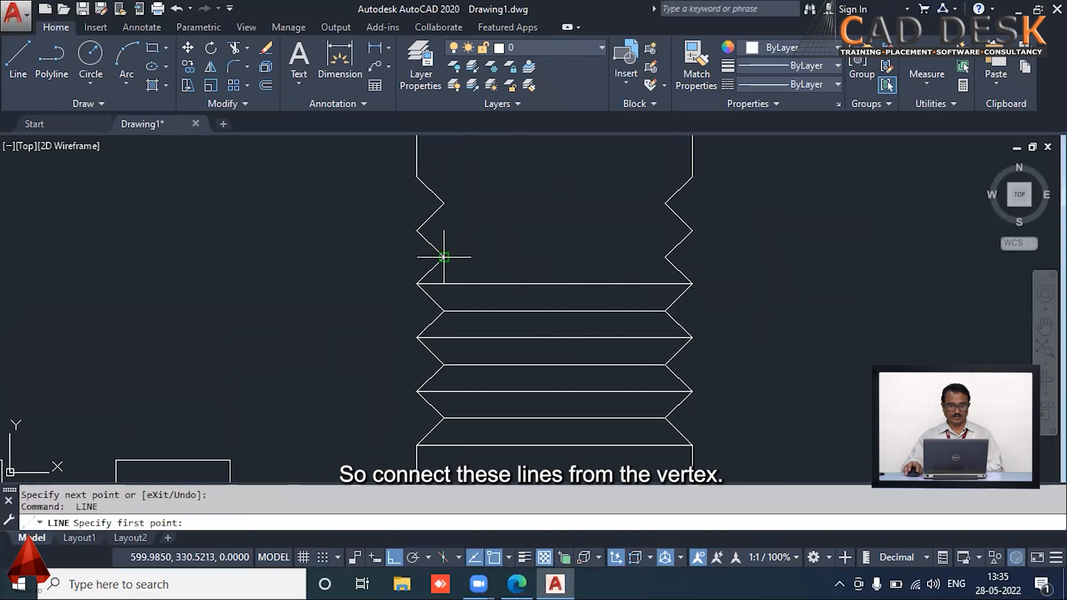
pyautogui.click(443, 257)
pyautogui.click(665, 257)
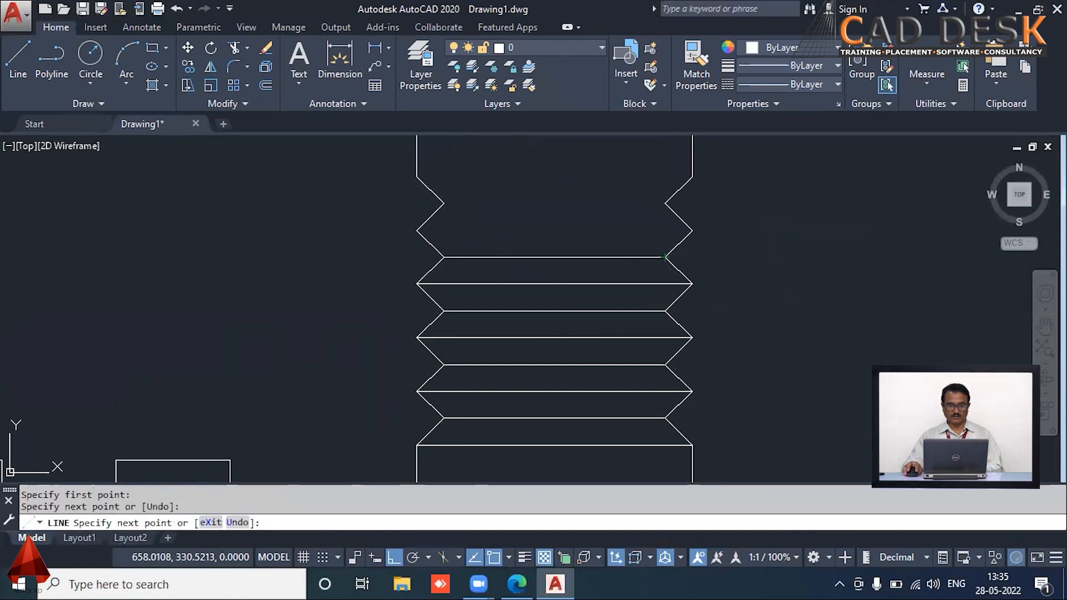
# - Join the uppermost outward pair of zigzag vertices and the uppermost inward pair with separate horizontal lines
pyautogui.press('Return')
pyautogui.press('Return')
pyautogui.click(417, 230)
pyautogui.click(692, 230)
pyautogui.press('Return')
pyautogui.press('Return')
pyautogui.click(444, 203)
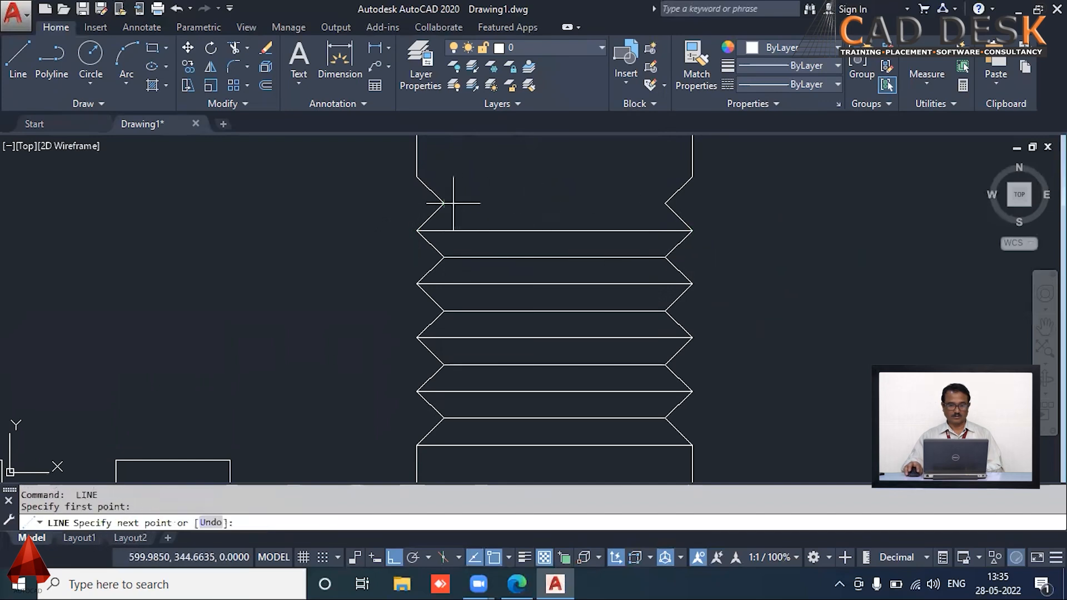
pyautogui.click(667, 203)
# - Draw a horizontal line across the bottle between the upper ends of the left and right zigzags
pyautogui.press('Return')
pyautogui.press('Return')
pyautogui.click(417, 177)
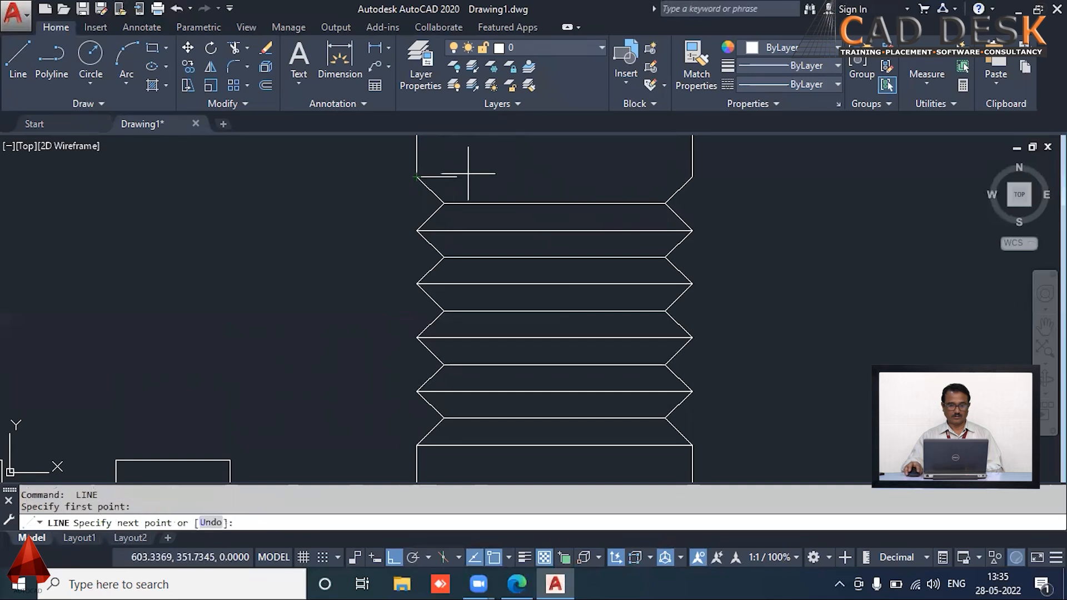
pyautogui.click(692, 177)
pyautogui.scroll(-5, 779, 233)
pyautogui.scroll(2, 786, 333)
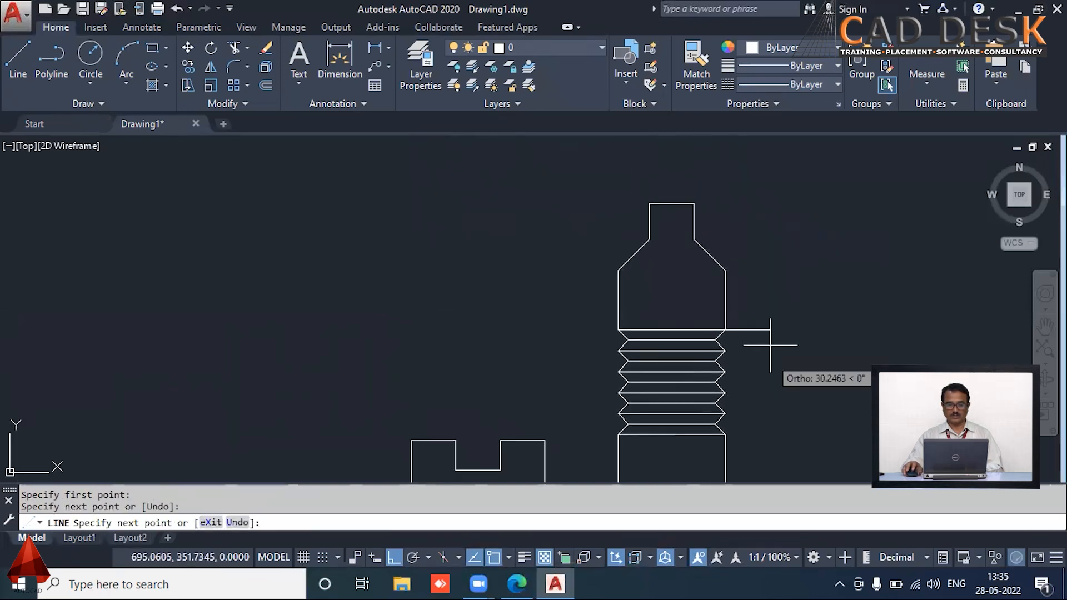
# - Draw horizontal lines across the bottle at the lower ends of the sloped shoulders and at the base of the neck
pyautogui.press('Return')
pyautogui.press('Return')
pyautogui.click(619, 270)
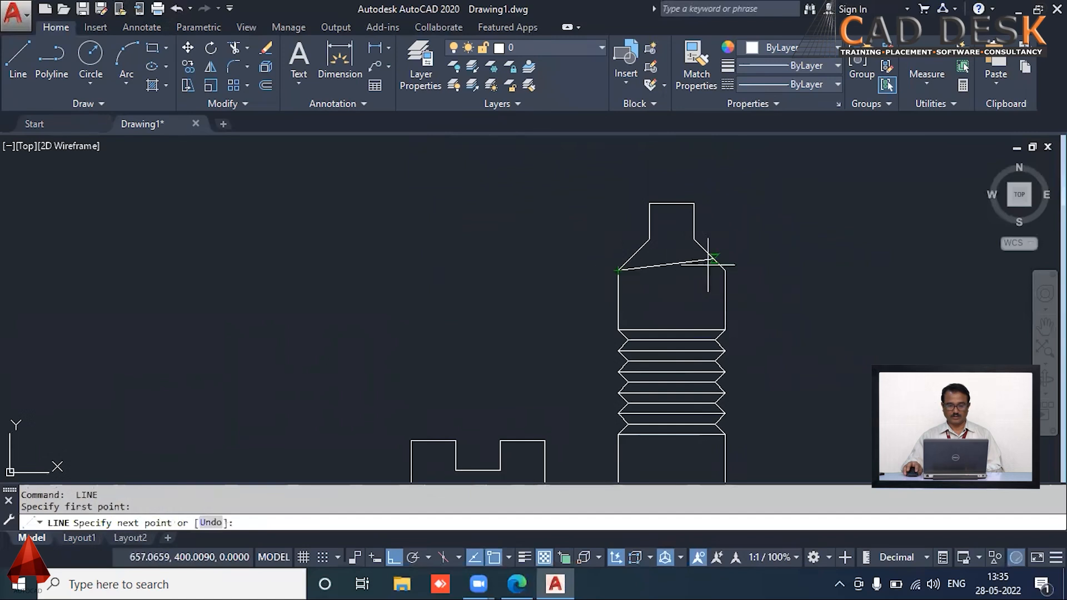
pyautogui.click(726, 271)
pyautogui.press('Return')
pyautogui.press('Return')
pyautogui.click(649, 239)
pyautogui.click(694, 239)
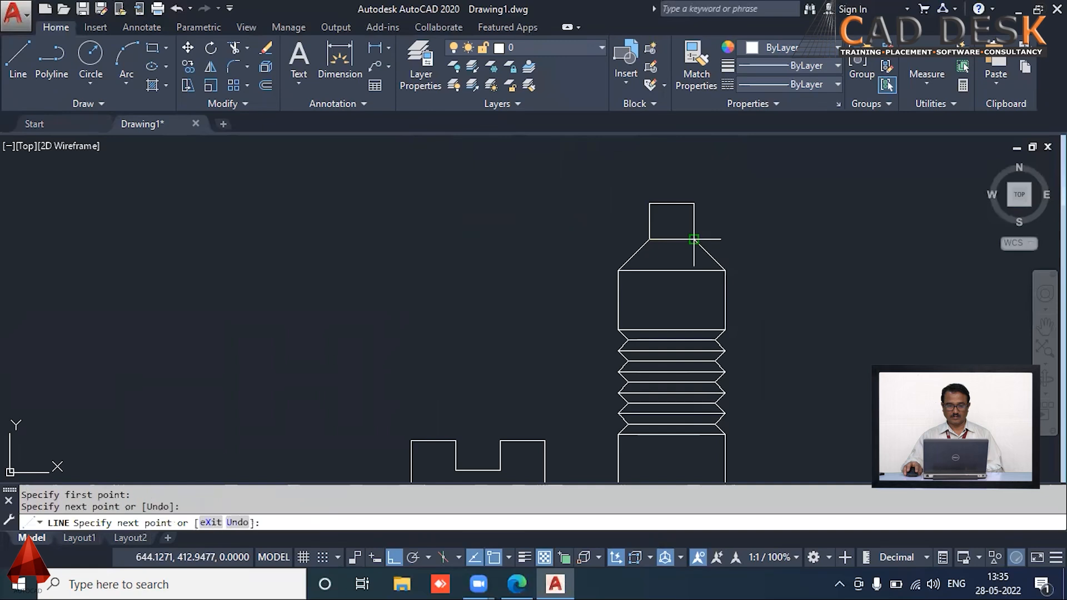
# - Draw a horizontal line across the neck between the midpoints of its two side walls to mark off the cap
pyautogui.press('Return')
pyautogui.press('Return')
pyautogui.click(649, 221)
pyautogui.click(694, 221)
pyautogui.press('Return')
# - From the cap's upper right corner, draw one continuous line stepping 3 units left between verticals, forming the first three cap ribs
pyautogui.scroll(4, 688, 207)
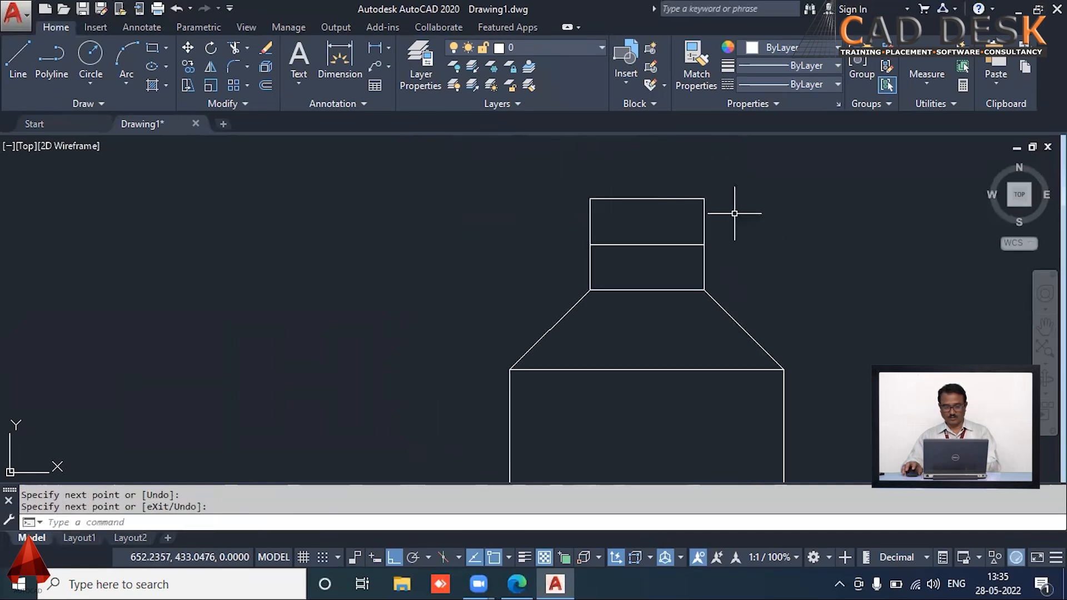
pyautogui.write('L')
pyautogui.press('Return')
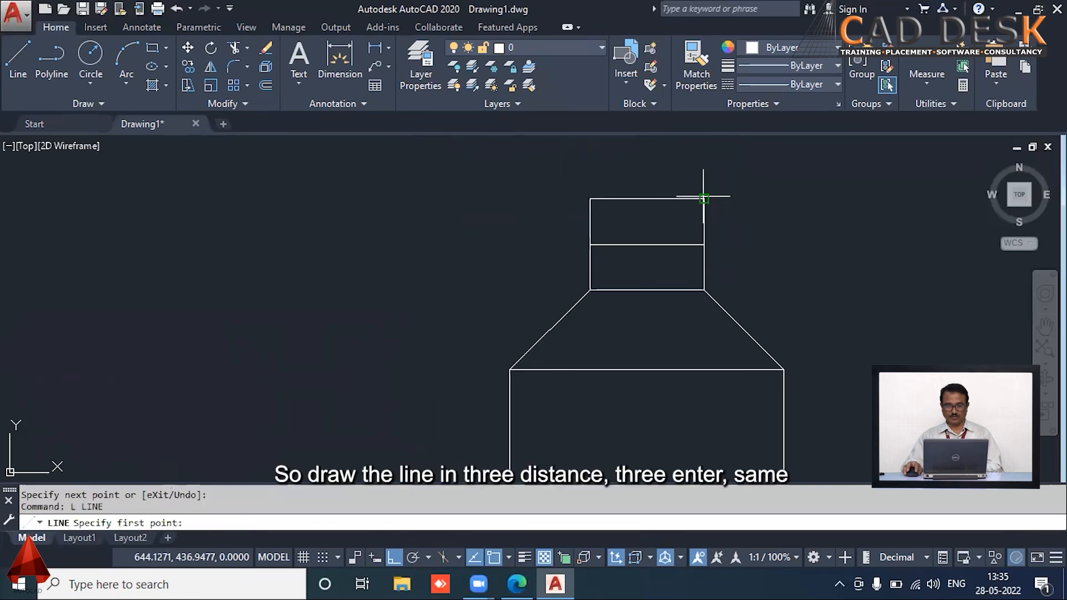
pyautogui.click(704, 198)
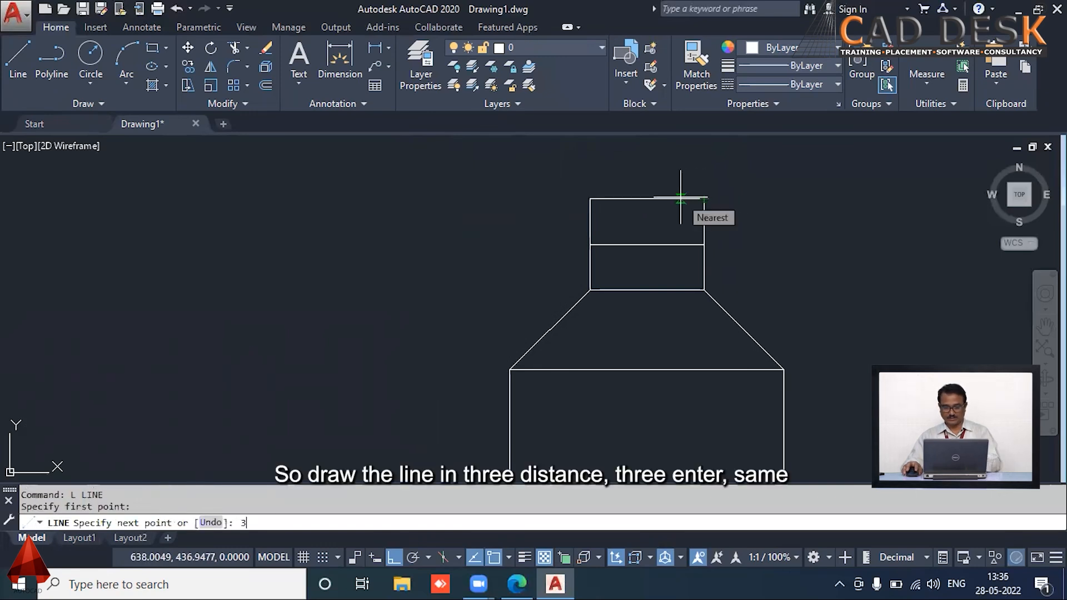
pyautogui.press('Return')
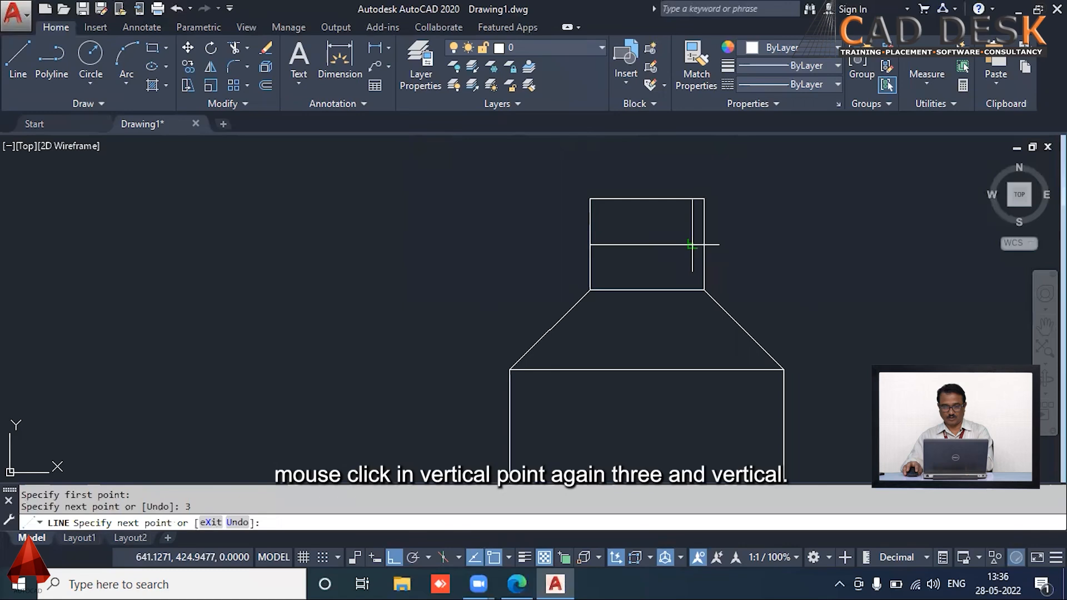
pyautogui.click(693, 244)
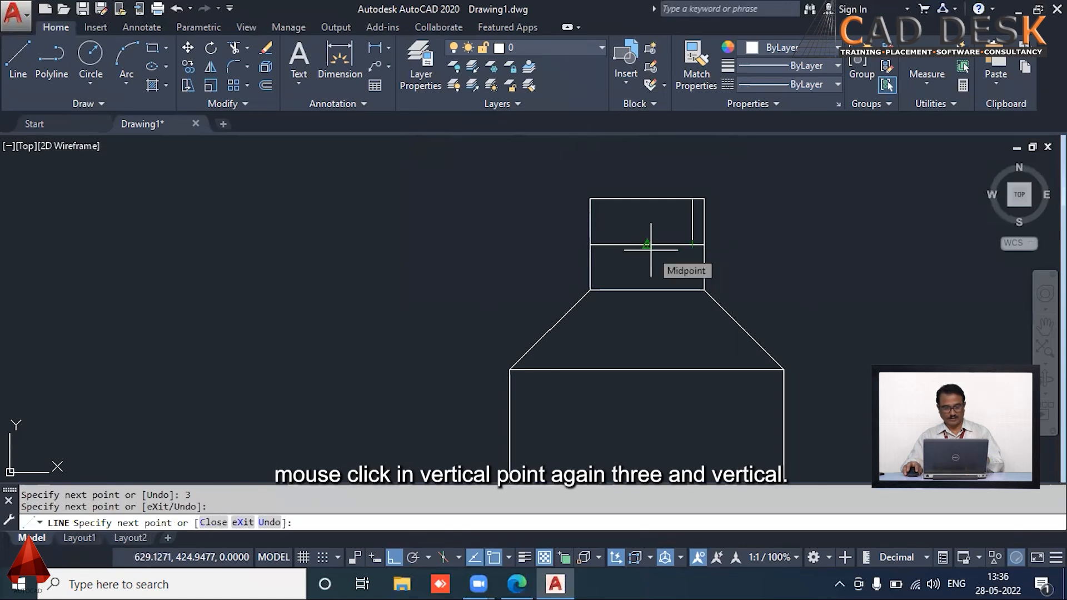
pyautogui.press('Return')
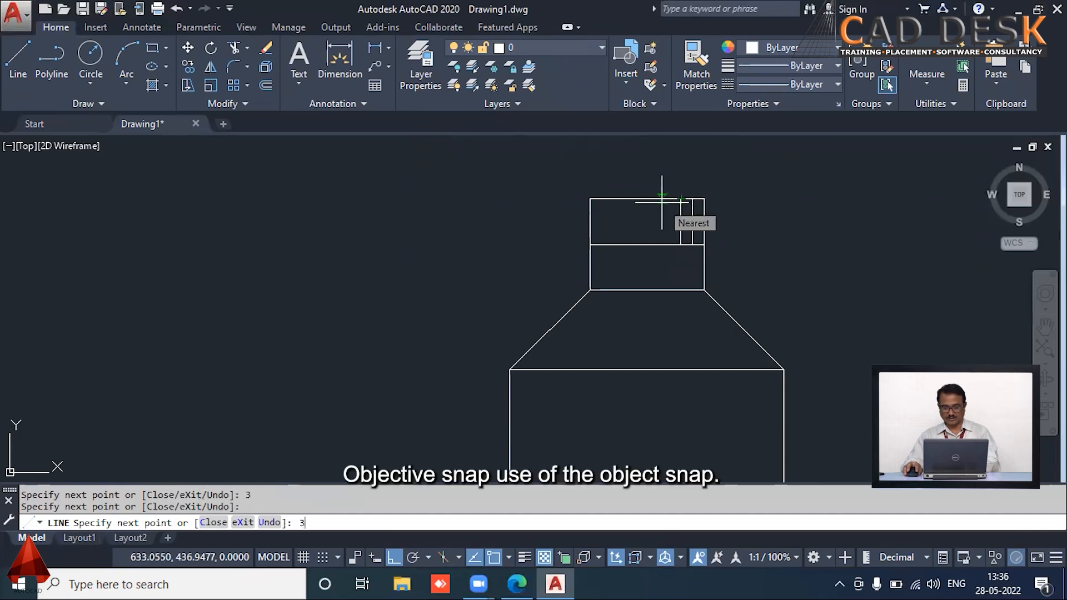
pyautogui.press('Return')
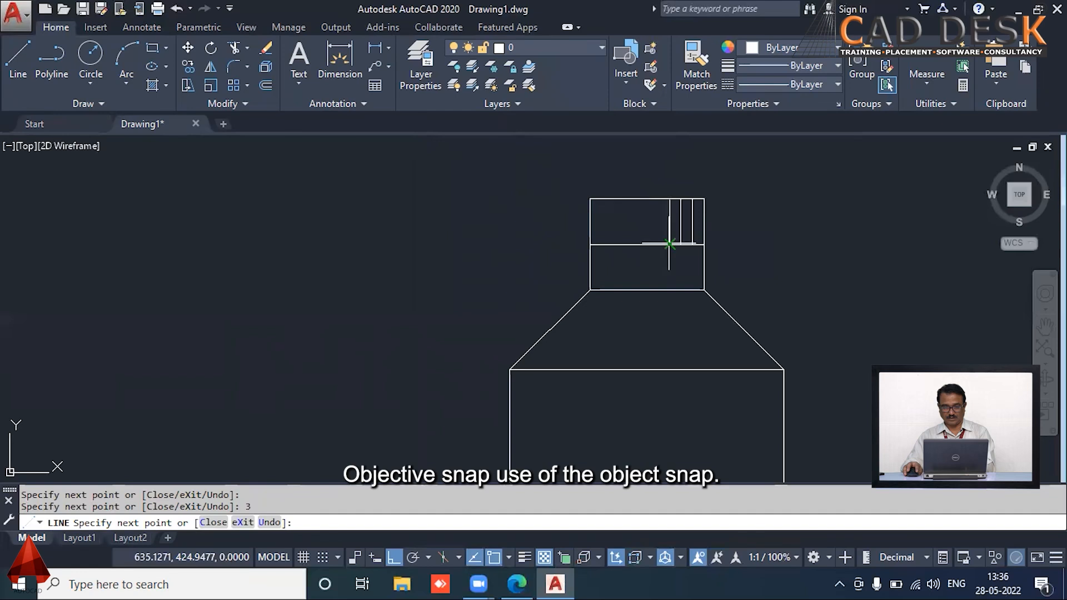
pyautogui.click(670, 244)
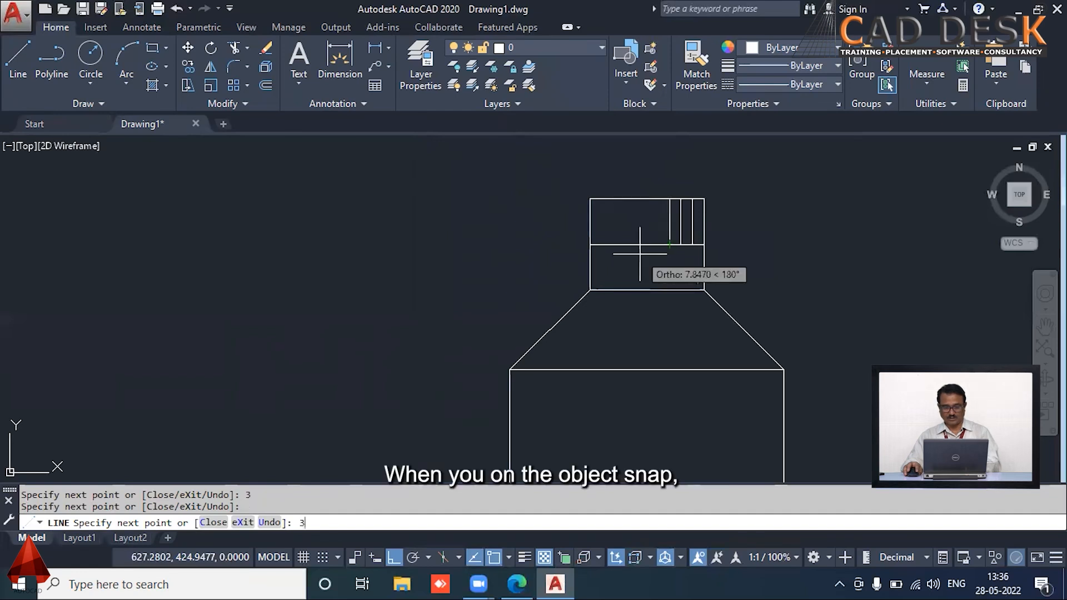
# - Continue the cap line with three more full-height vertical ribs, each offset 3 units further left
pyautogui.press('Return')
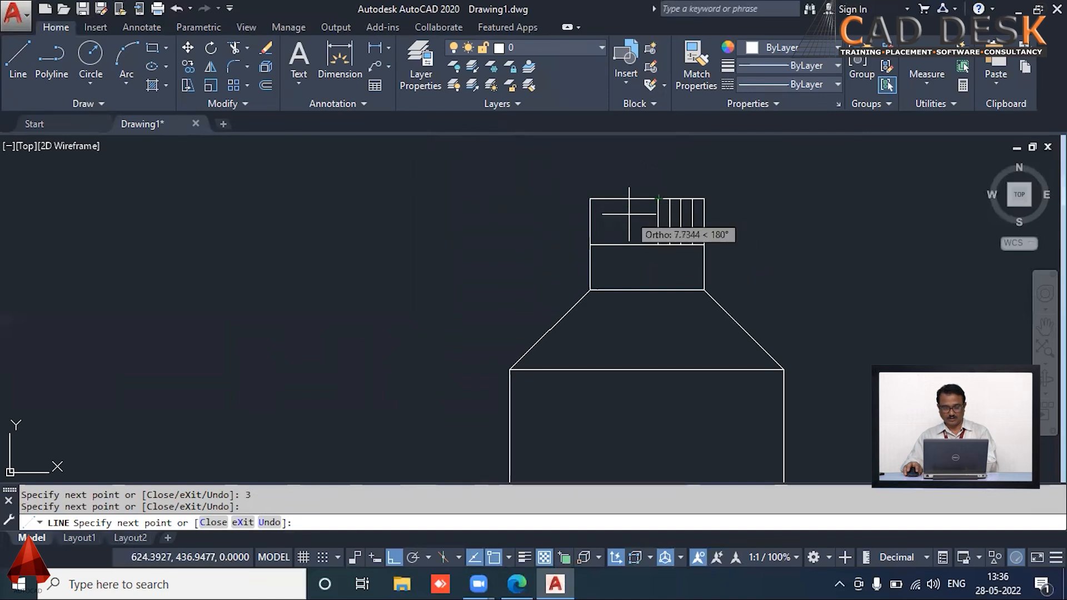
pyautogui.write('3')
pyautogui.press('Return')
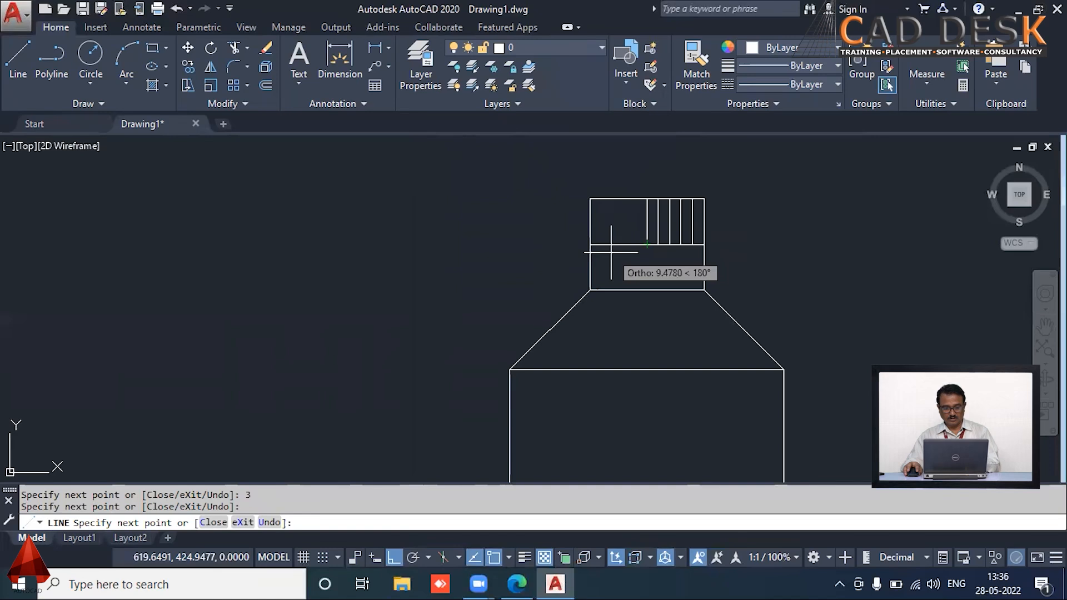
pyautogui.write('3')
pyautogui.press('Return')
pyautogui.click(636, 199)
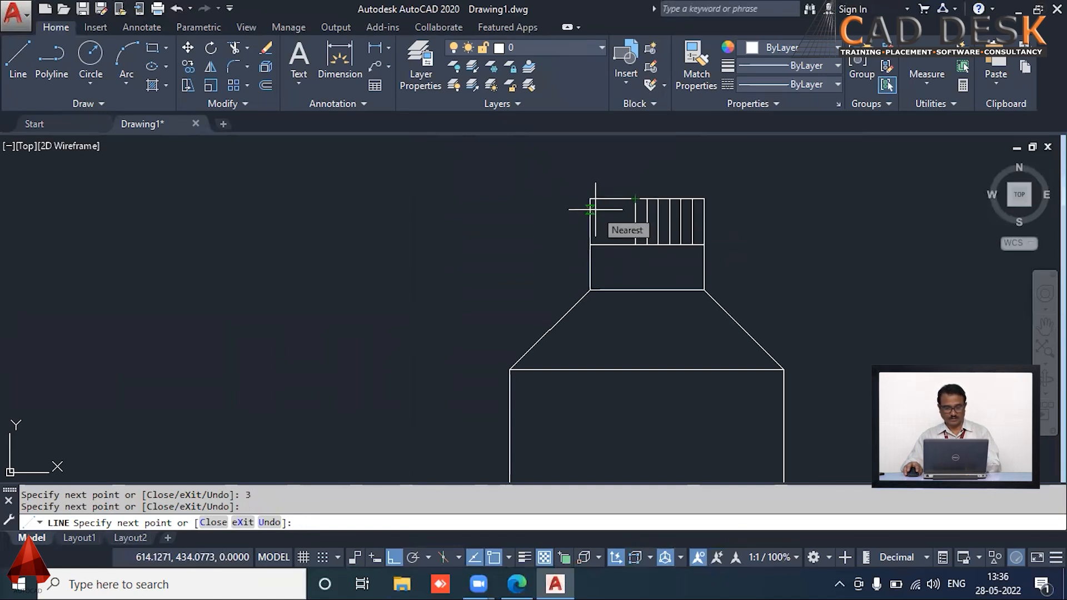
# - Complete the cap's ribbing with the last three vertical lines at 3-unit spacing towards its left wall, and end the line
pyautogui.press('Return')
pyautogui.click(615, 245)
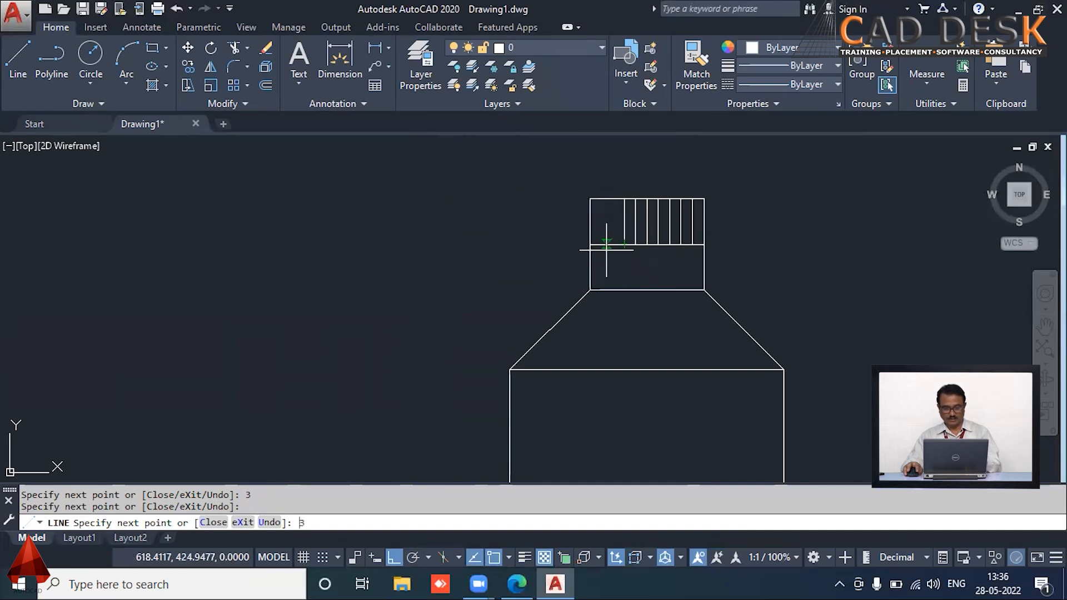
pyautogui.press('Return')
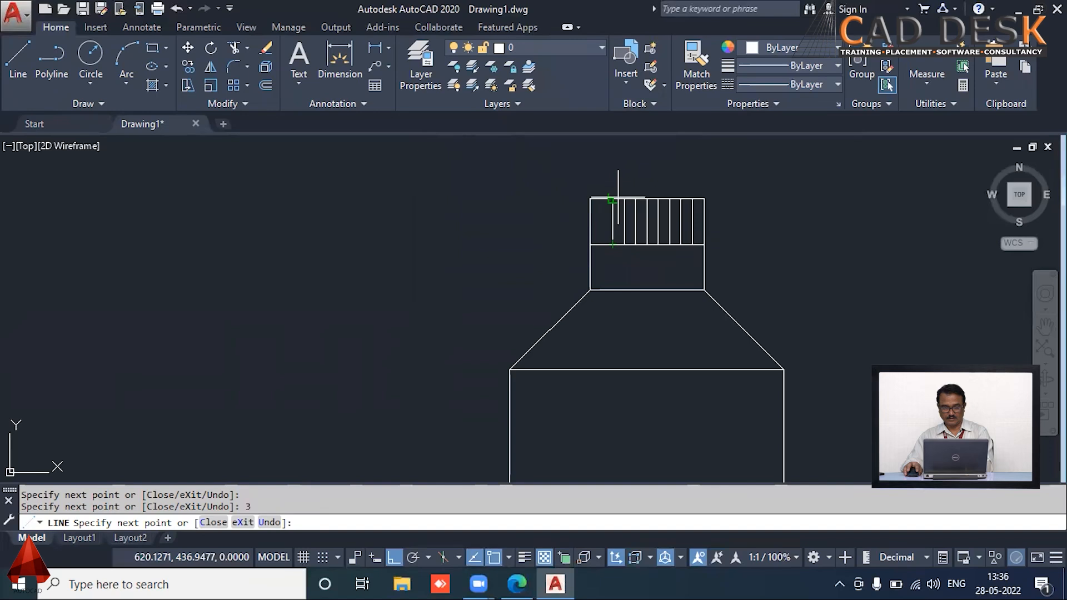
pyautogui.click(613, 198)
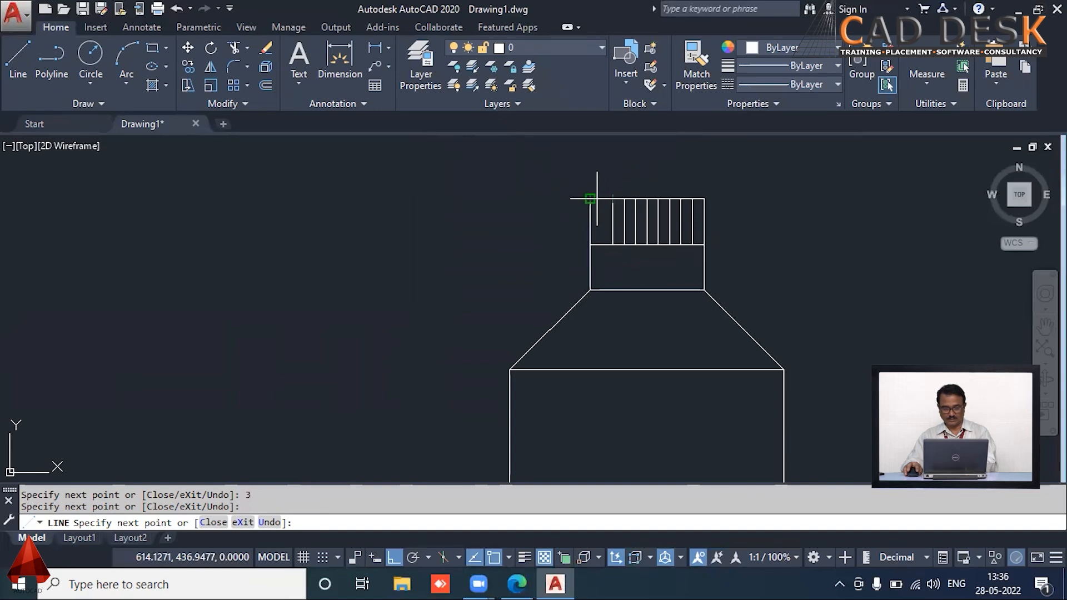
pyautogui.press('Return')
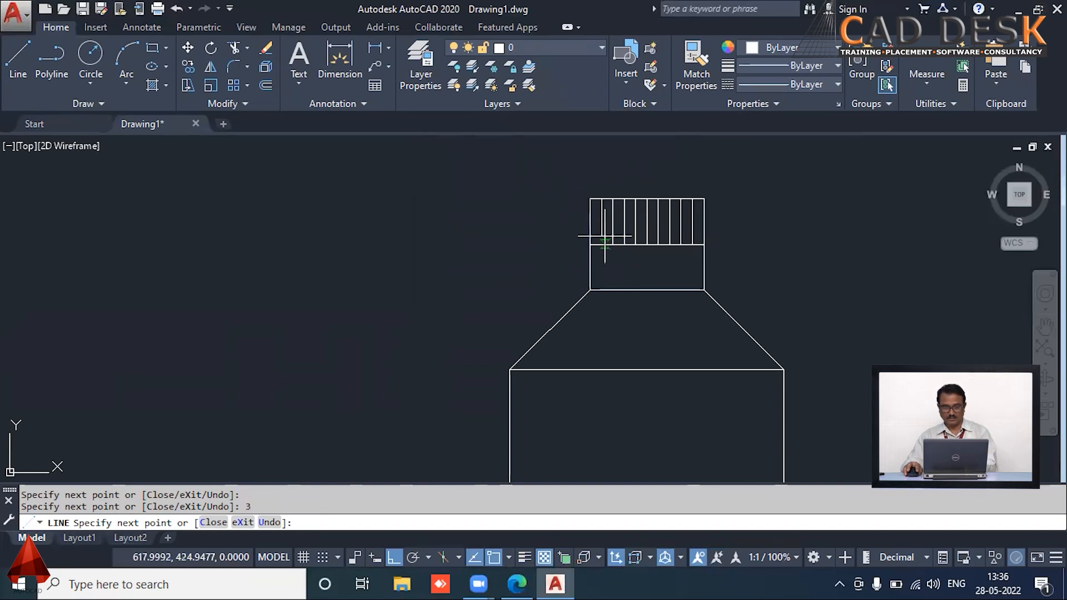
pyautogui.press('Escape')
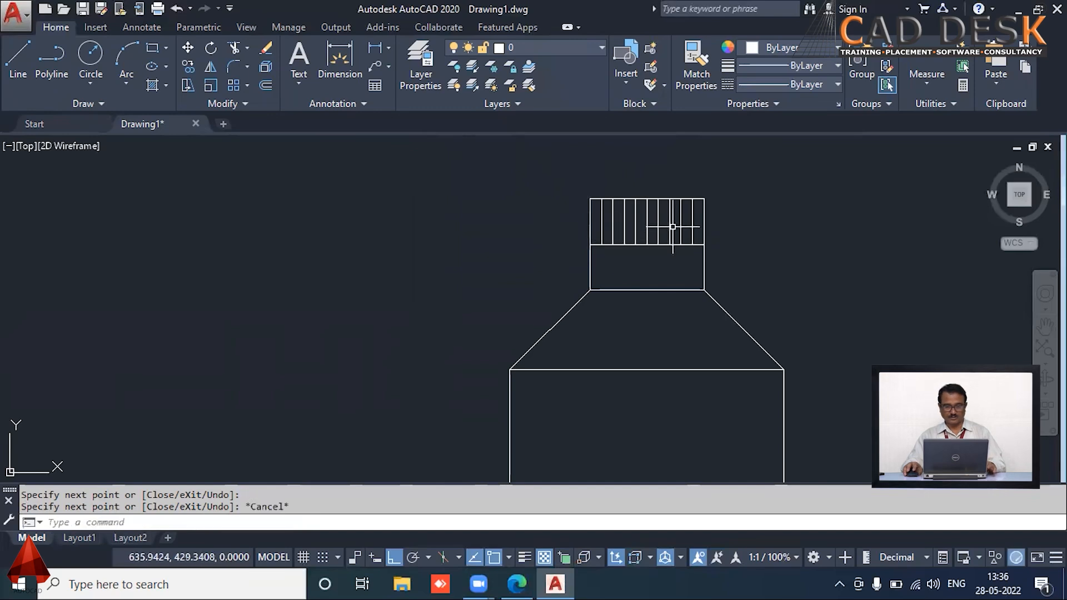
pyautogui.scroll(-4, 696, 217)
pyautogui.scroll(-2, 739, 204)
pyautogui.moveTo(793, 279)
pyautogui.mouseDown(button='middle')
pyautogui.moveTo(745, 210)
pyautogui.moveTo(703, 241)
pyautogui.moveTo(738, 258)
pyautogui.moveTo(718, 271)
pyautogui.mouseUp(button='middle')
pyautogui.scroll(2, 679, 261)
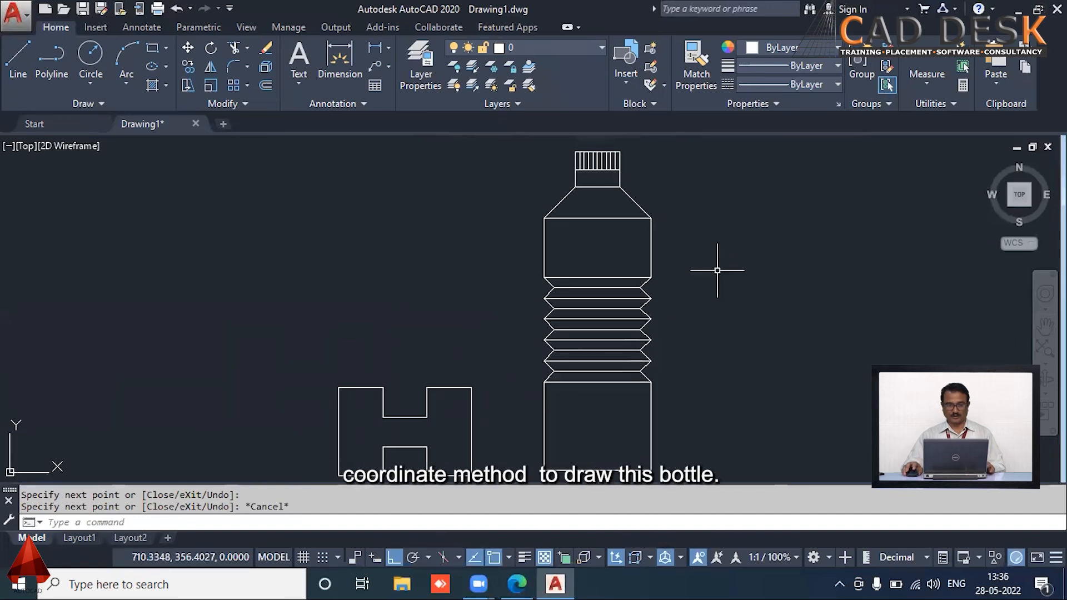
pyautogui.moveTo(613, 250); pyautogui.dragTo(616, 261, button='middle')
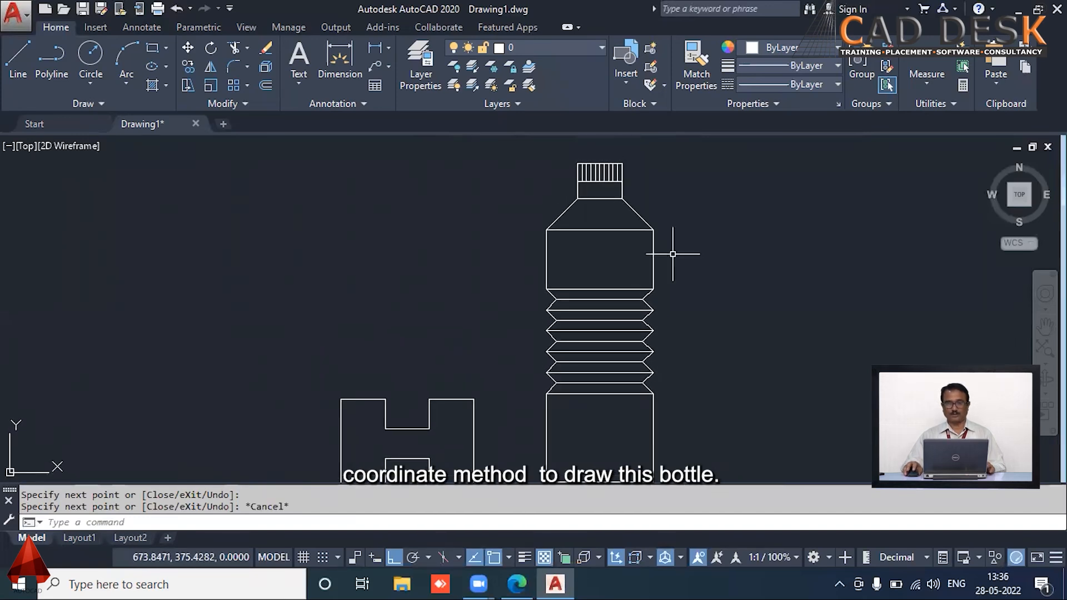